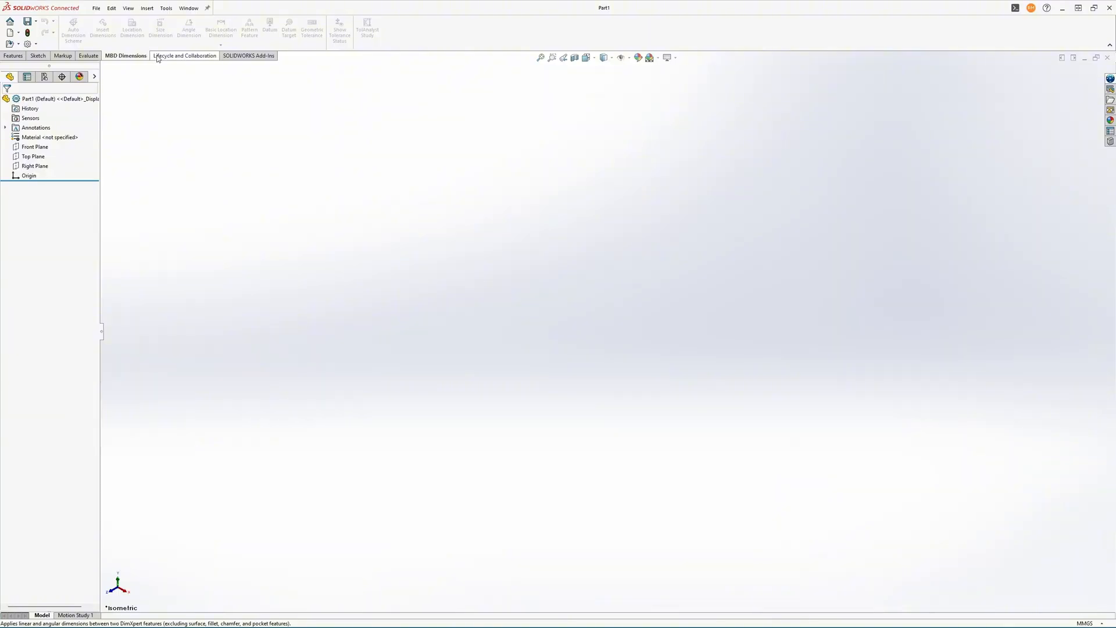
- Look through the add-in tools and the part's property, configuration, dimension and display managers, returning to the feature tree
{"action": "left_click", "coordinate": [157, 57]}
{"action": "left_click", "coordinate": [232, 57]}
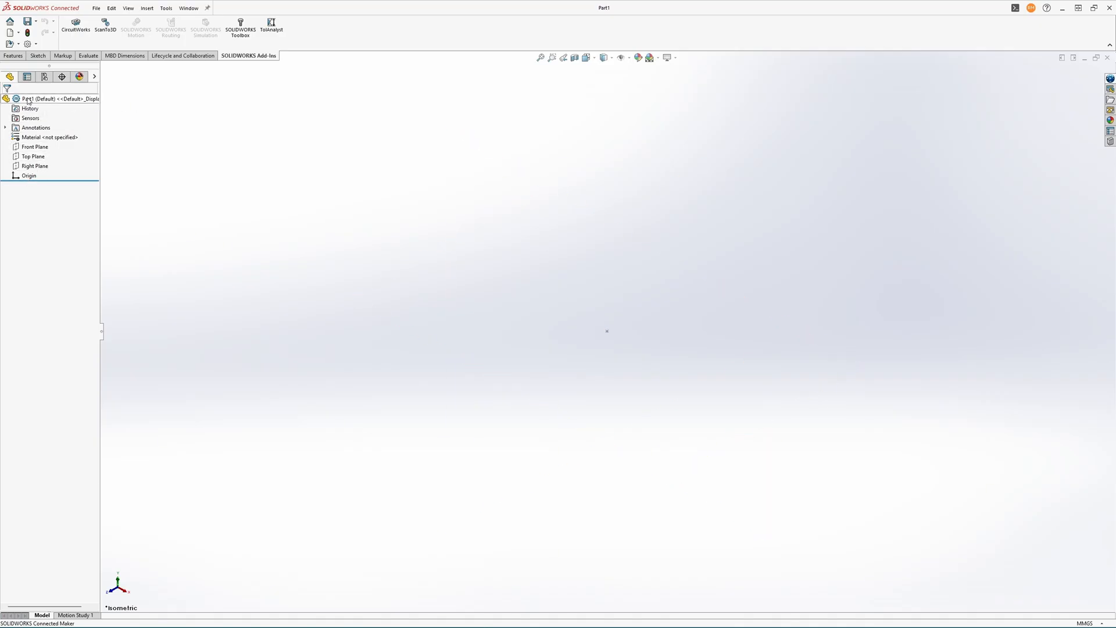
{"action": "left_click", "coordinate": [27, 77]}
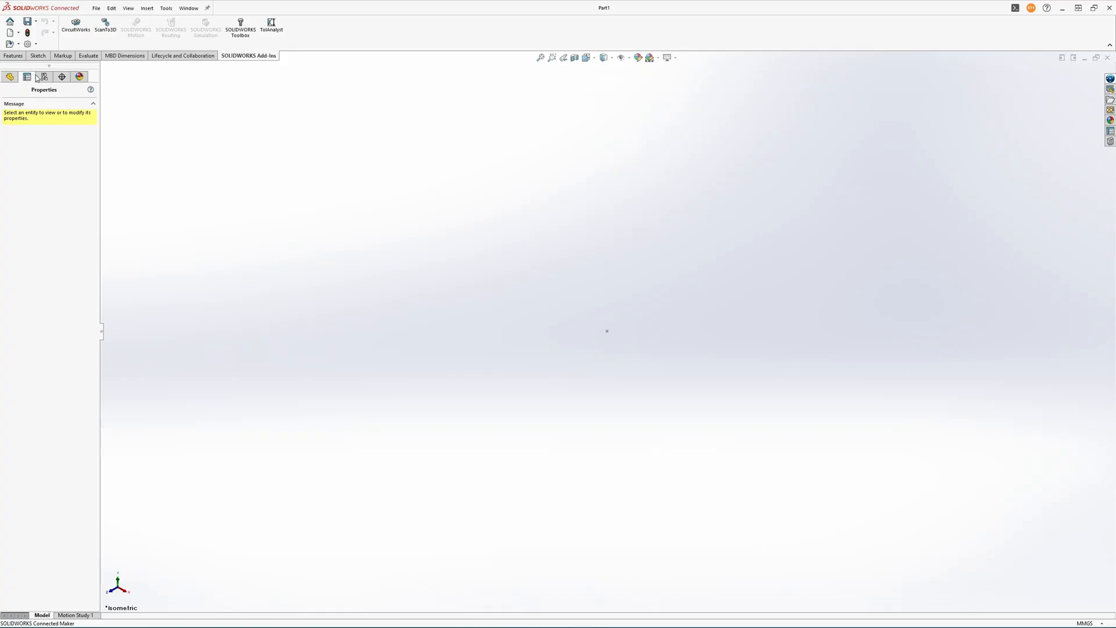
{"action": "left_click", "coordinate": [44, 82]}
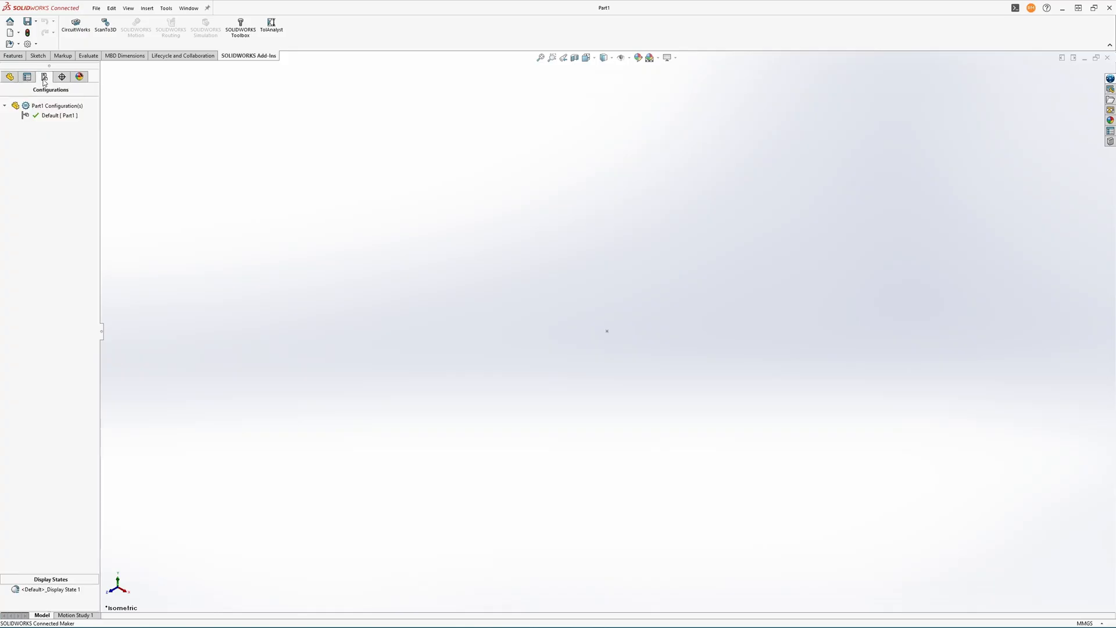
{"action": "left_click", "coordinate": [62, 77]}
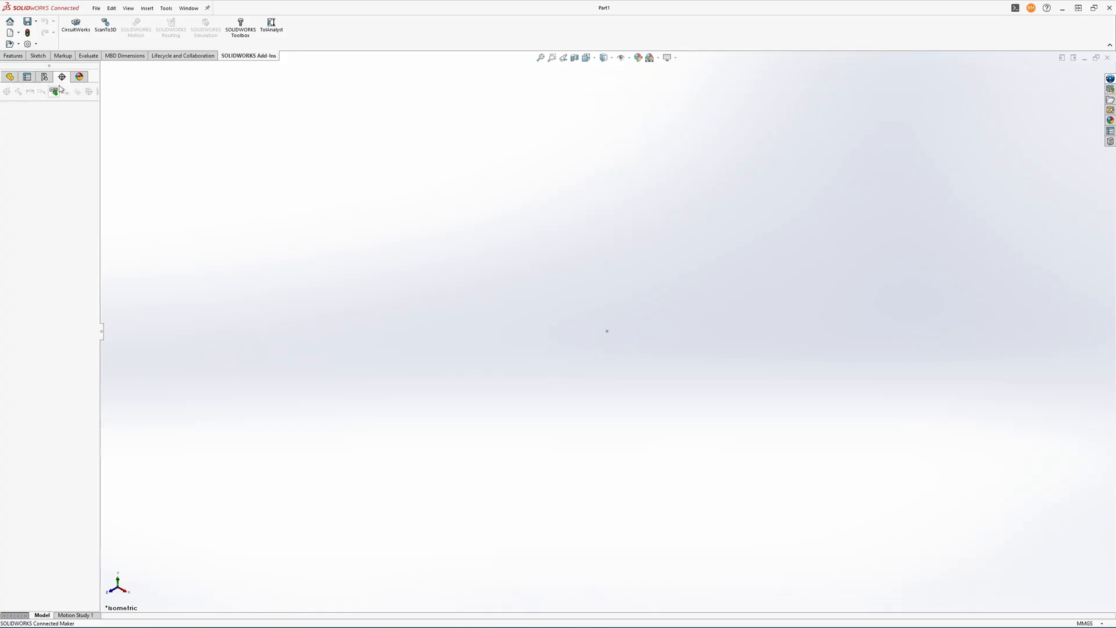
{"action": "left_click", "coordinate": [79, 77]}
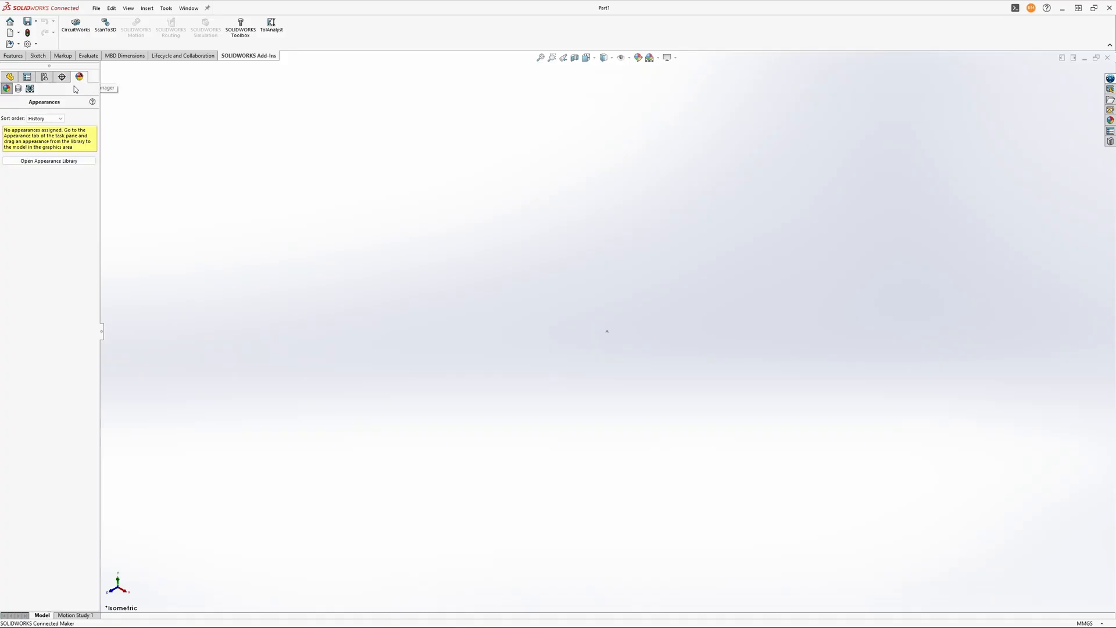
{"action": "left_click", "coordinate": [11, 78]}
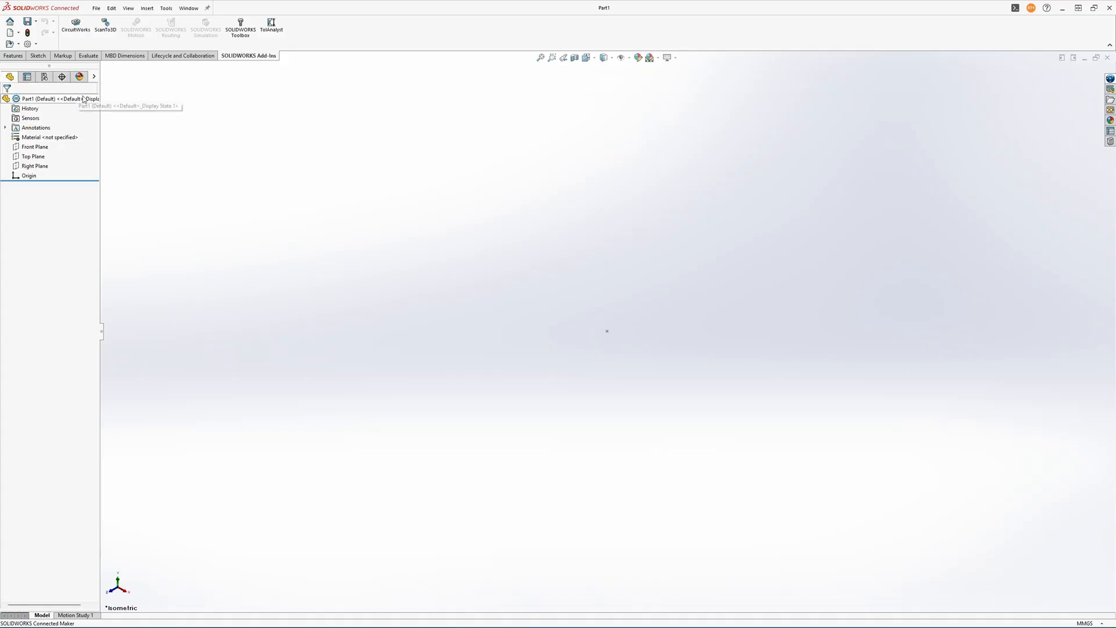
- Show the Front, Top and Right planes together in the graphics area
{"action": "left_click", "coordinate": [35, 147]}
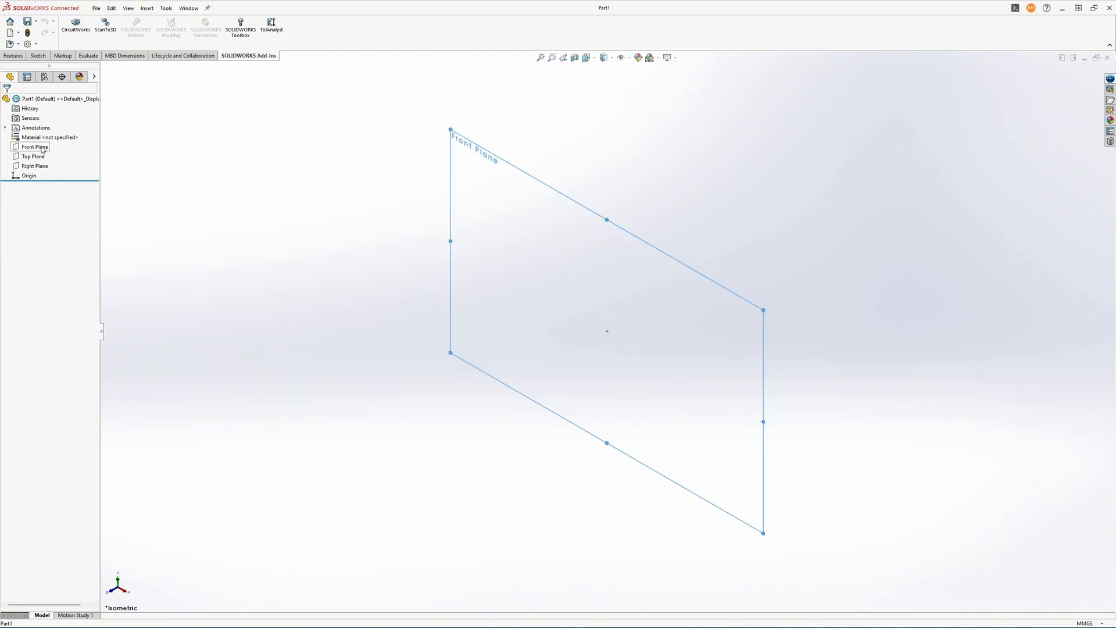
{"action": "left_click", "coordinate": [37, 166], "text": "shift"}
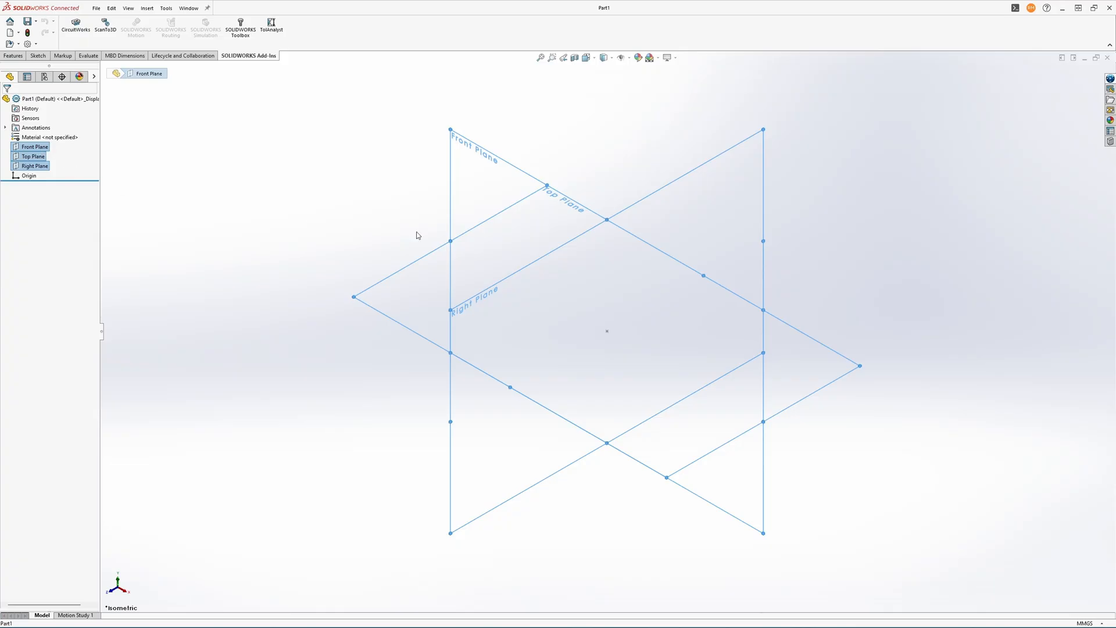
{"action": "middle_click_drag", "start_coordinate": [488, 227], "coordinate": [611, 255]}
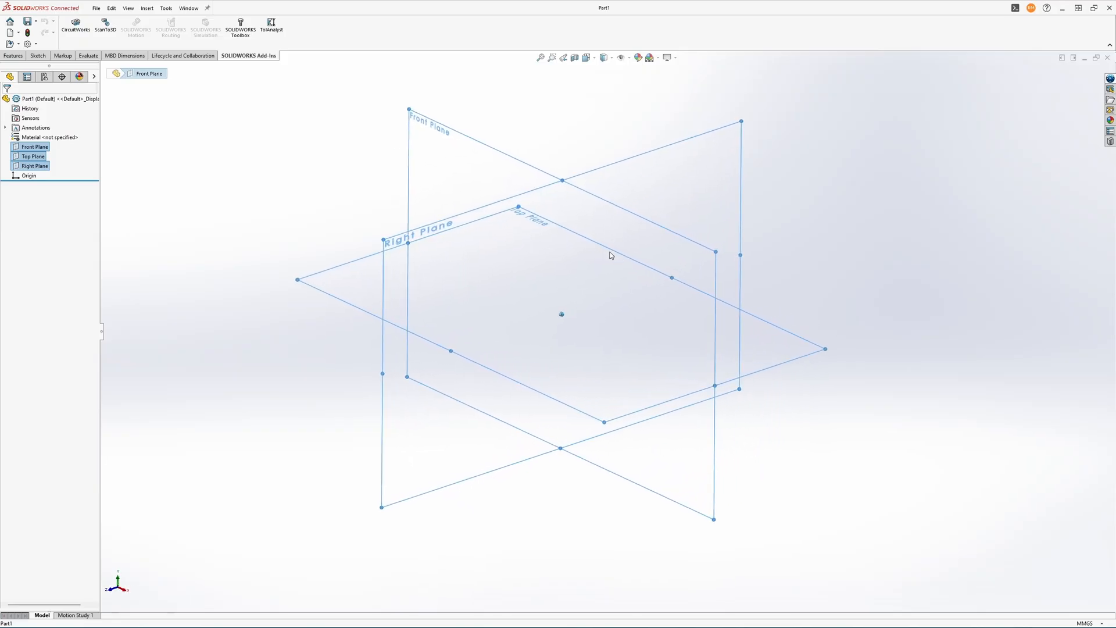
{"action": "right_click", "coordinate": [31, 167]}
{"action": "left_click", "coordinate": [46, 173]}
{"action": "left_click", "coordinate": [257, 190]}
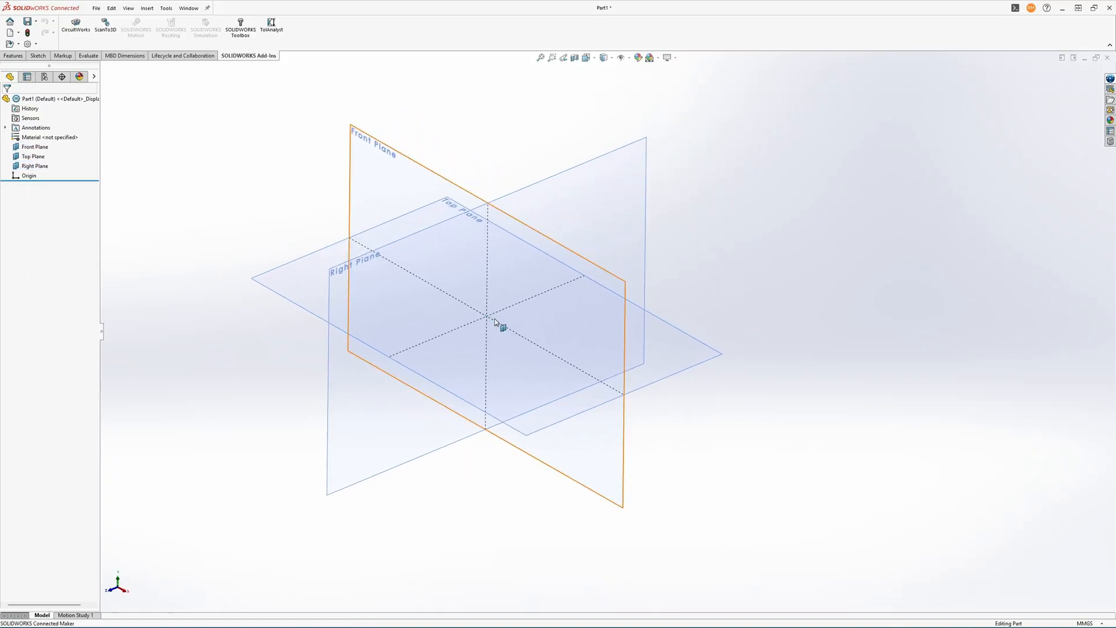
{"action": "left_click", "coordinate": [16, 178]}
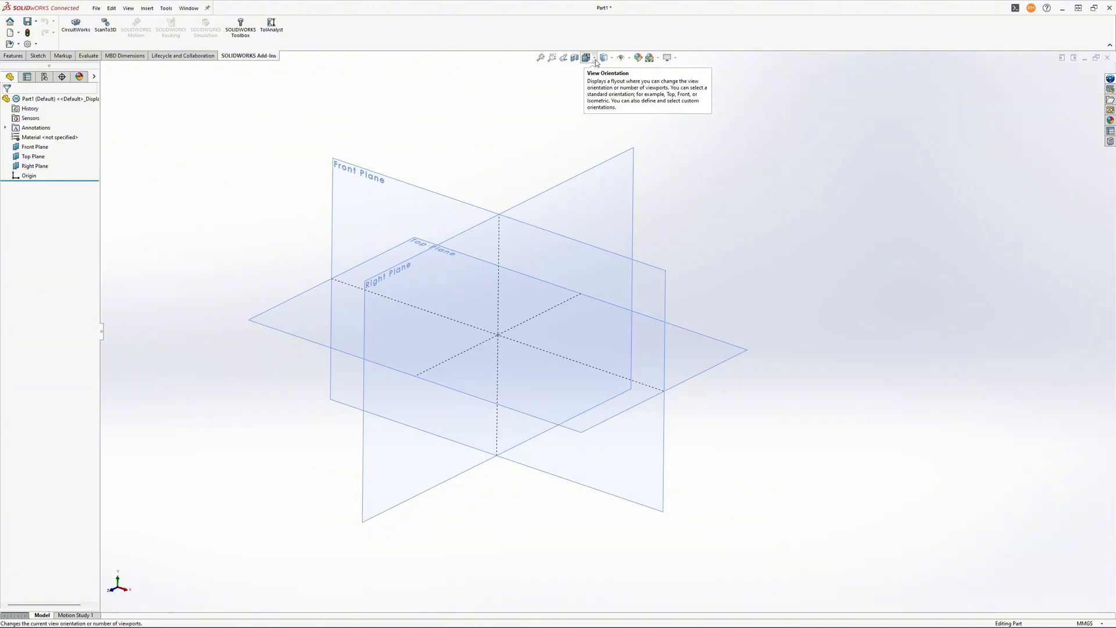
- Examine the three planes from the Right view and several corner orientations with the View Selector, ending in the isometric view
{"action": "left_click", "coordinate": [586, 57]}
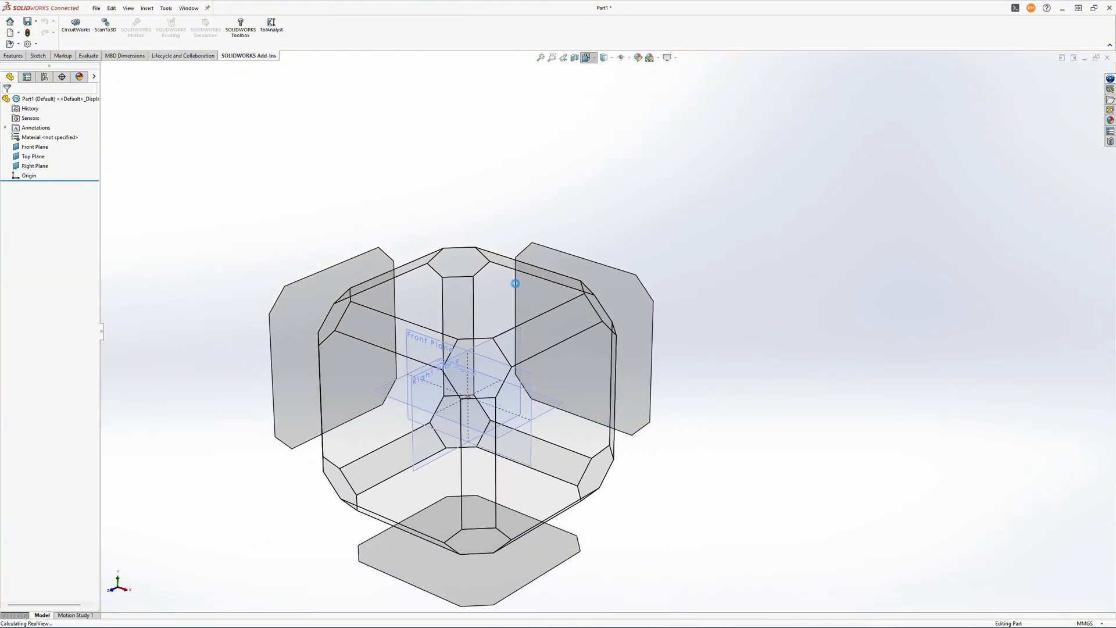
{"action": "left_click", "coordinate": [695, 260]}
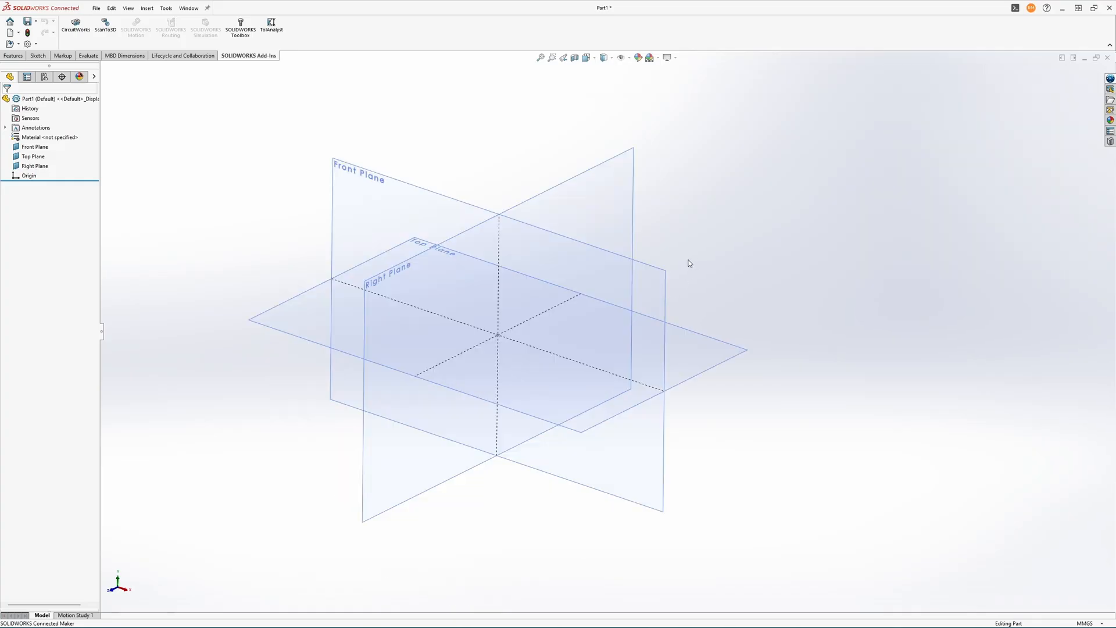
{"action": "key", "text": "space"}
{"action": "left_click", "coordinate": [582, 182]}
{"action": "key", "text": "space"}
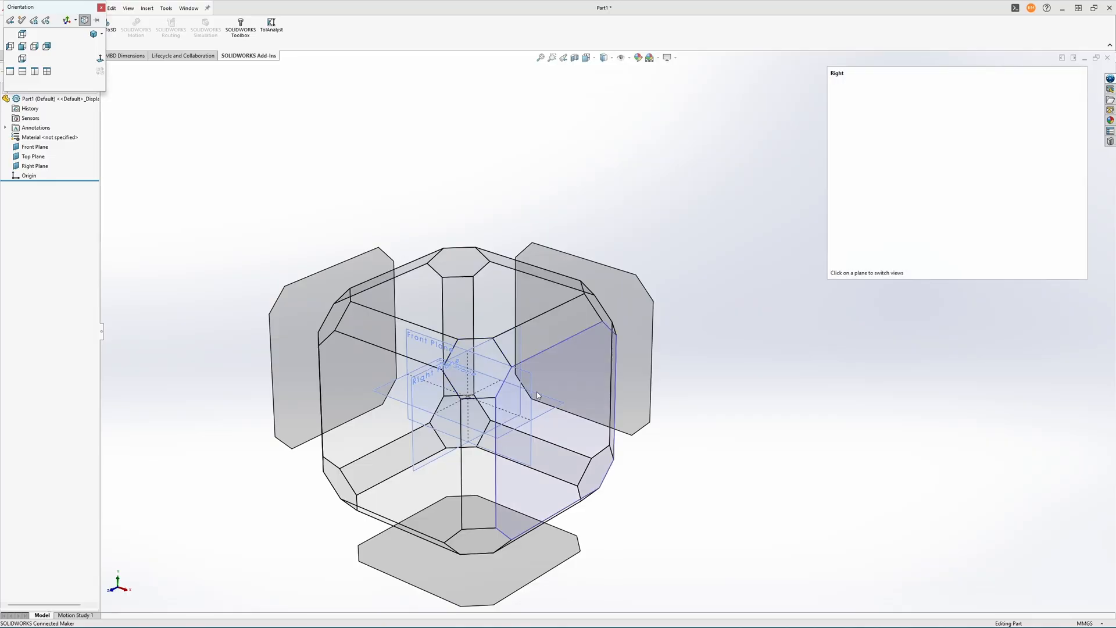
{"action": "left_click", "coordinate": [538, 396]}
{"action": "key", "text": "space"}
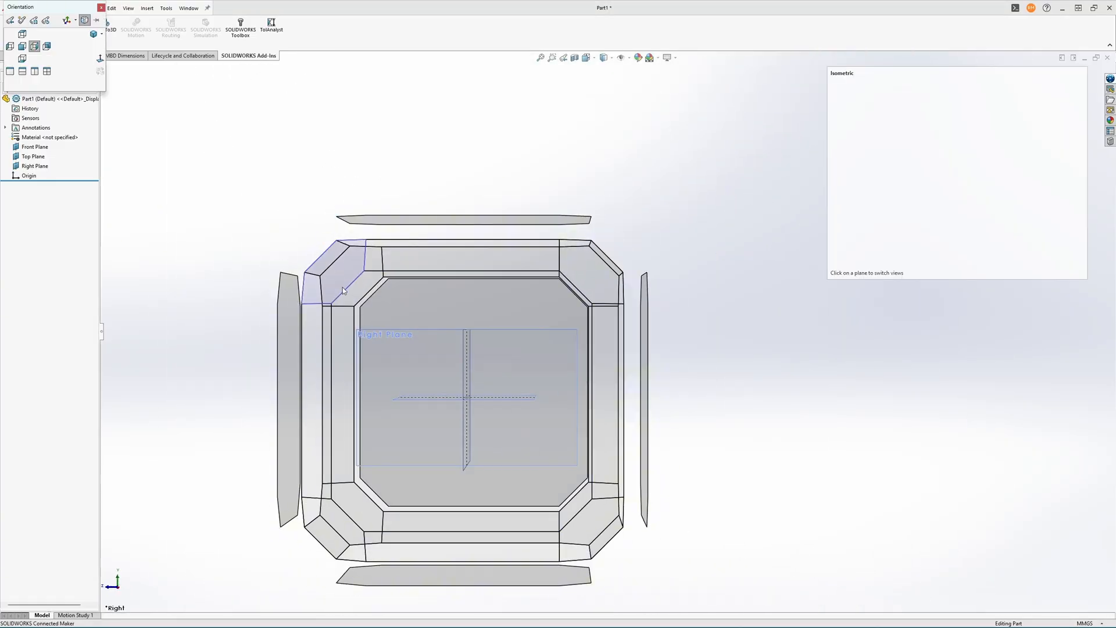
{"action": "left_click", "coordinate": [343, 288]}
{"action": "key", "text": "space"}
{"action": "left_click", "coordinate": [490, 291]}
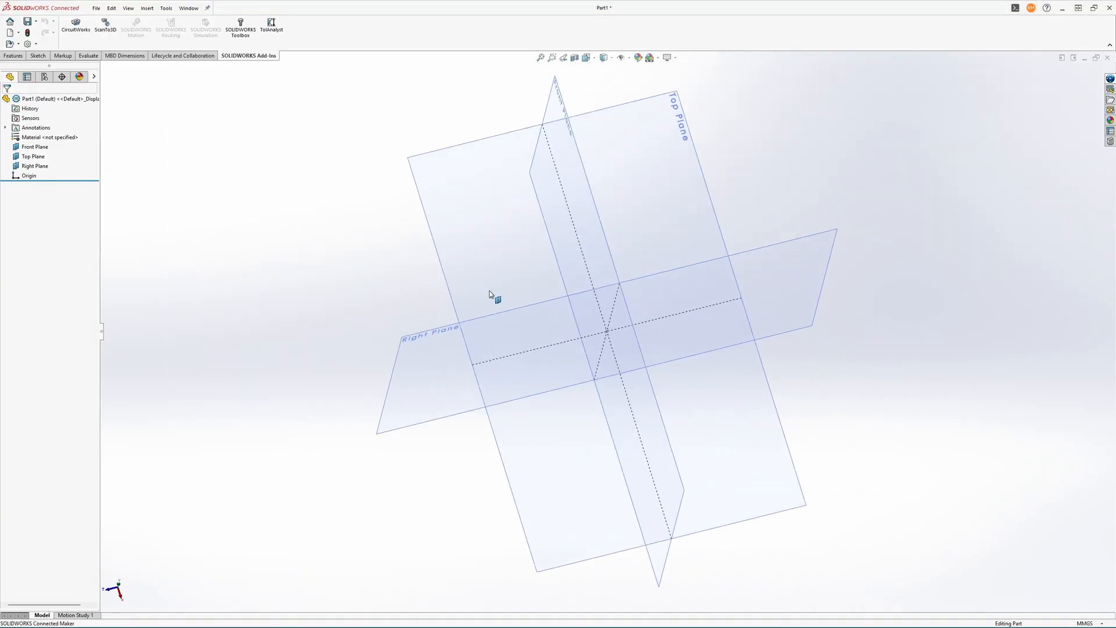
{"action": "key", "text": "space"}
{"action": "left_click", "coordinate": [323, 529]}
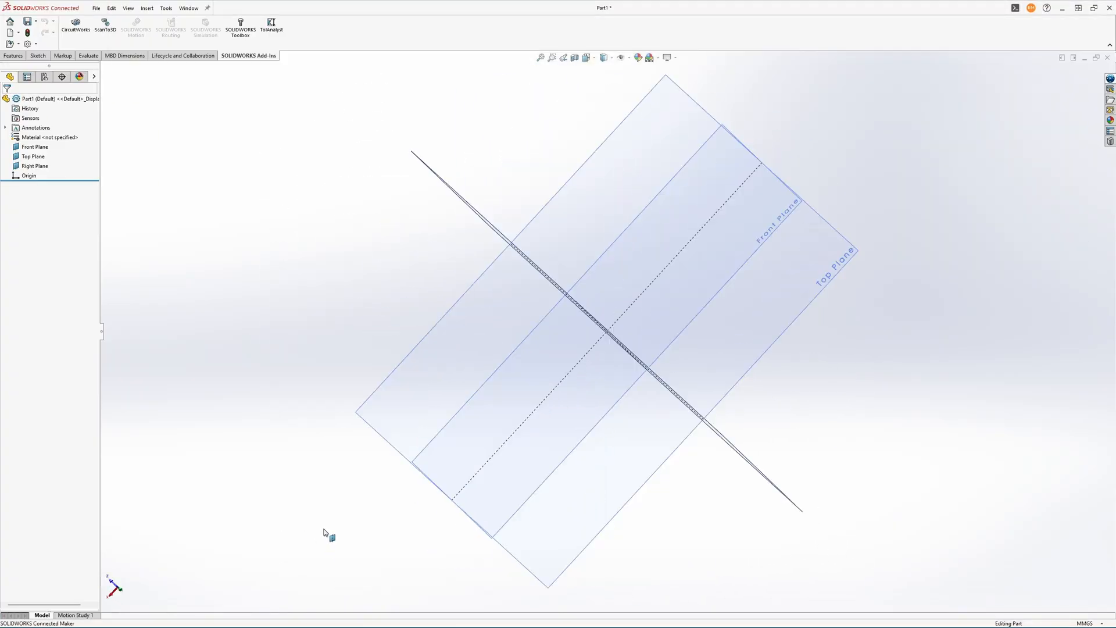
{"action": "key", "text": "space"}
{"action": "left_click", "coordinate": [460, 422]}
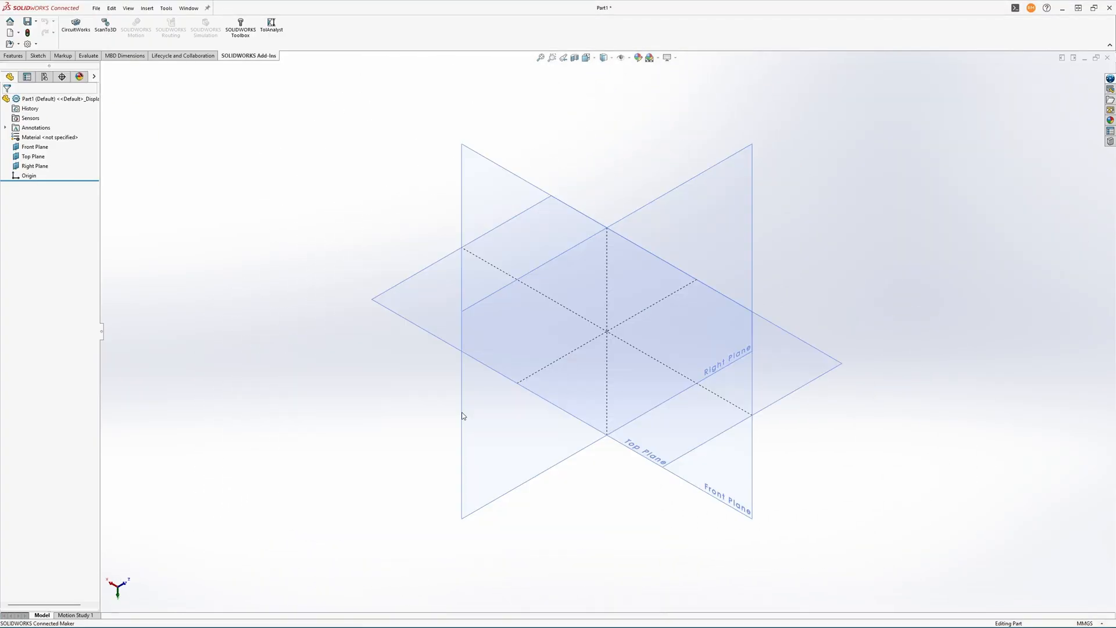
{"action": "middle_click_drag", "start_coordinate": [485, 392], "coordinate": [668, 221]}
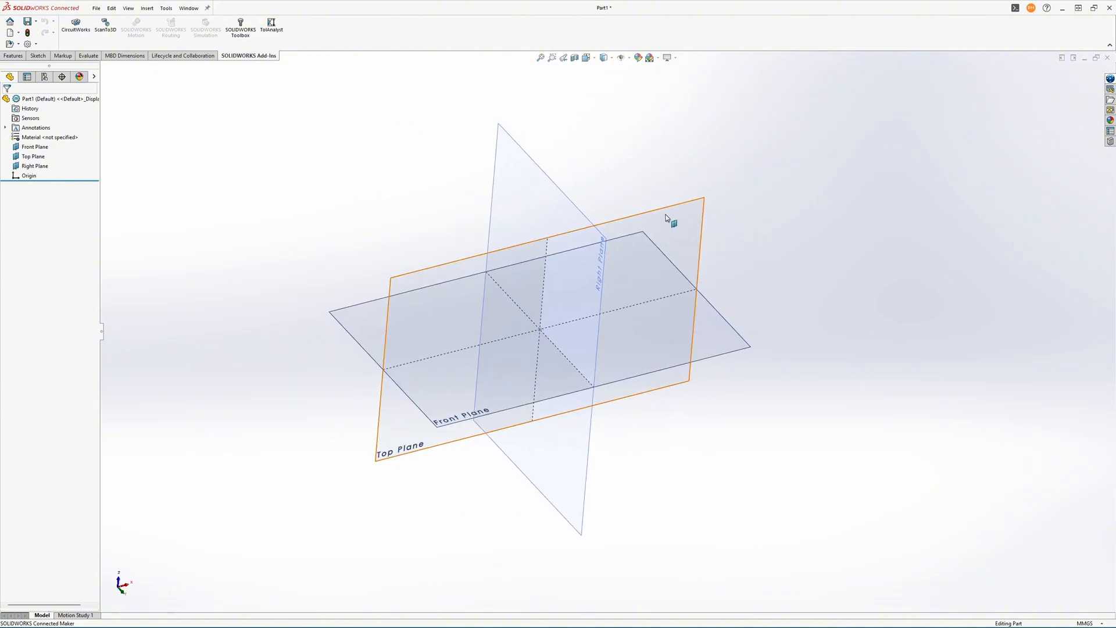
{"action": "key", "text": "ctrl+7"}
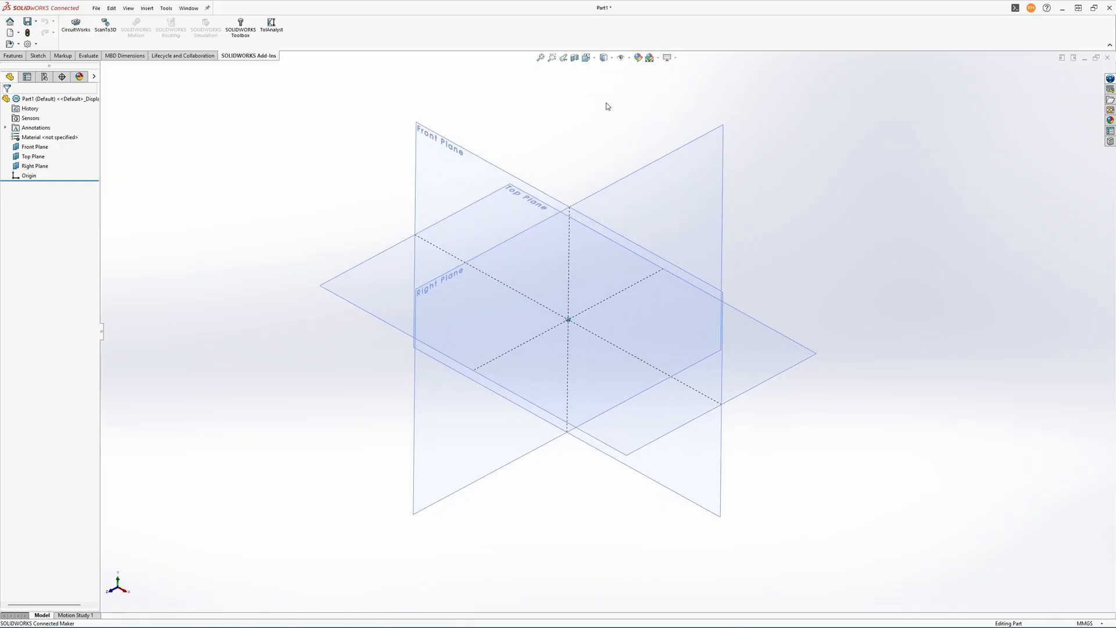
- Hide all item types in the graphics area and show them again
{"action": "left_click", "coordinate": [614, 58]}
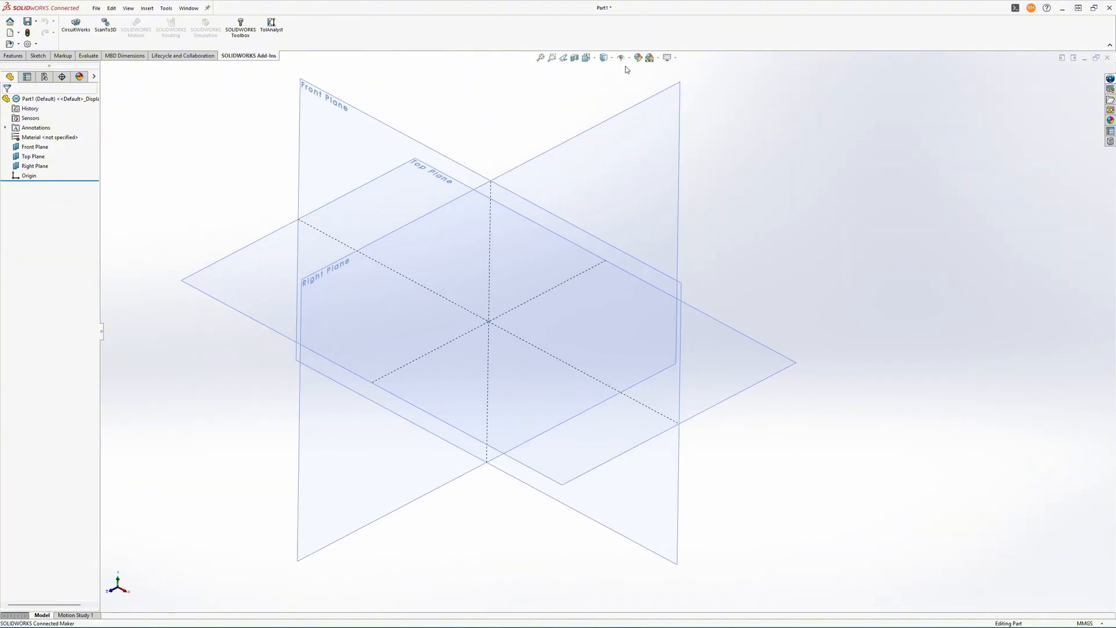
{"action": "left_click", "coordinate": [629, 59]}
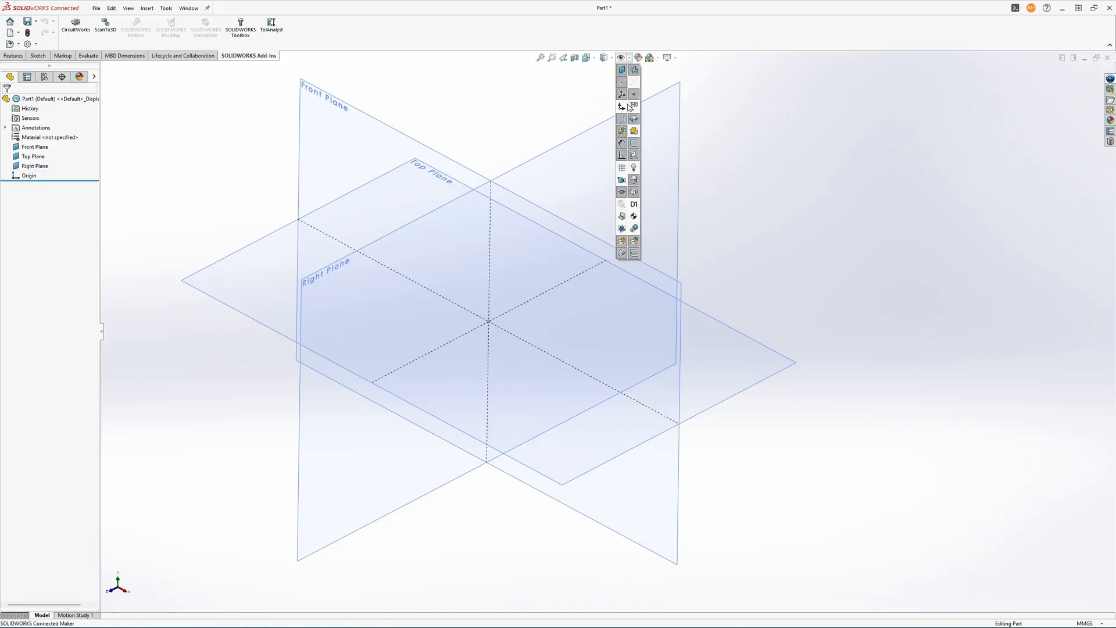
{"action": "left_click", "coordinate": [622, 58]}
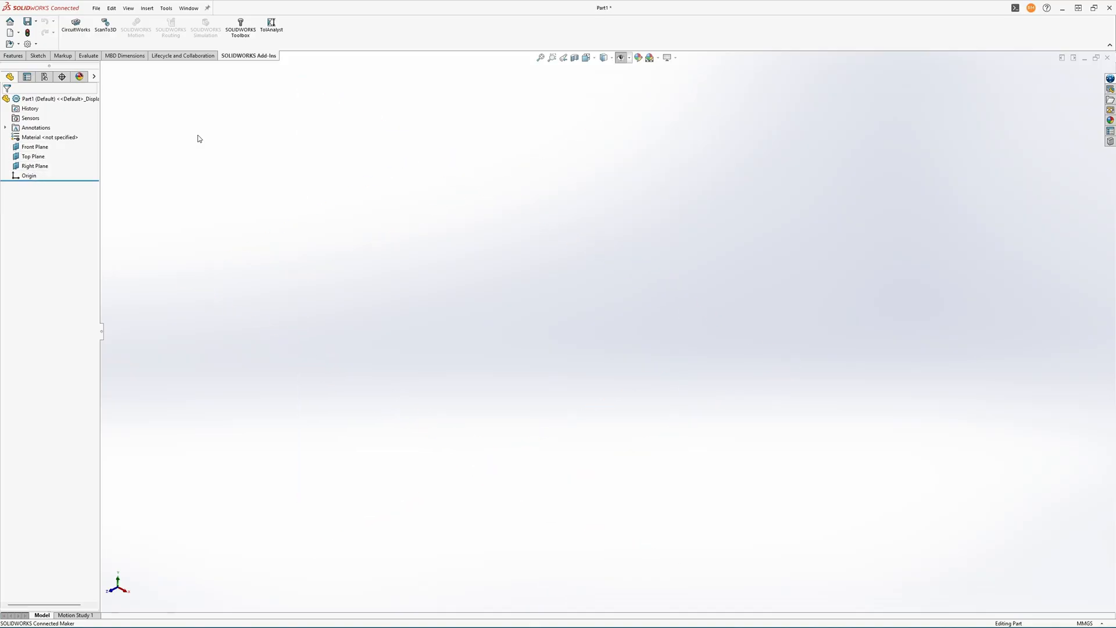
{"action": "left_click", "coordinate": [629, 59]}
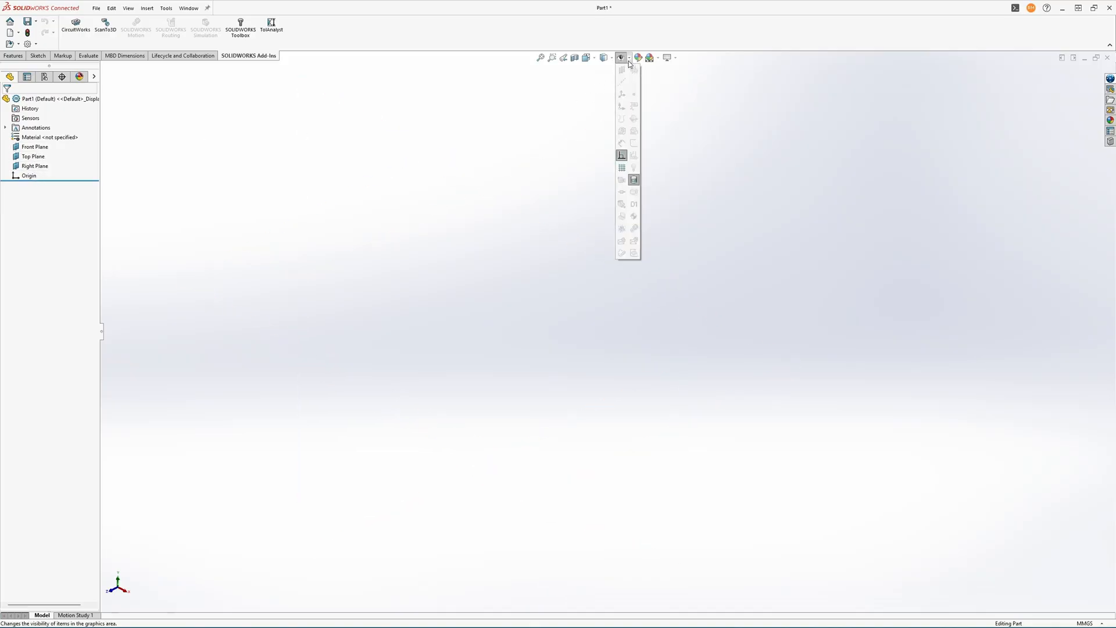
{"action": "left_click", "coordinate": [622, 58]}
{"action": "left_click", "coordinate": [622, 58]}
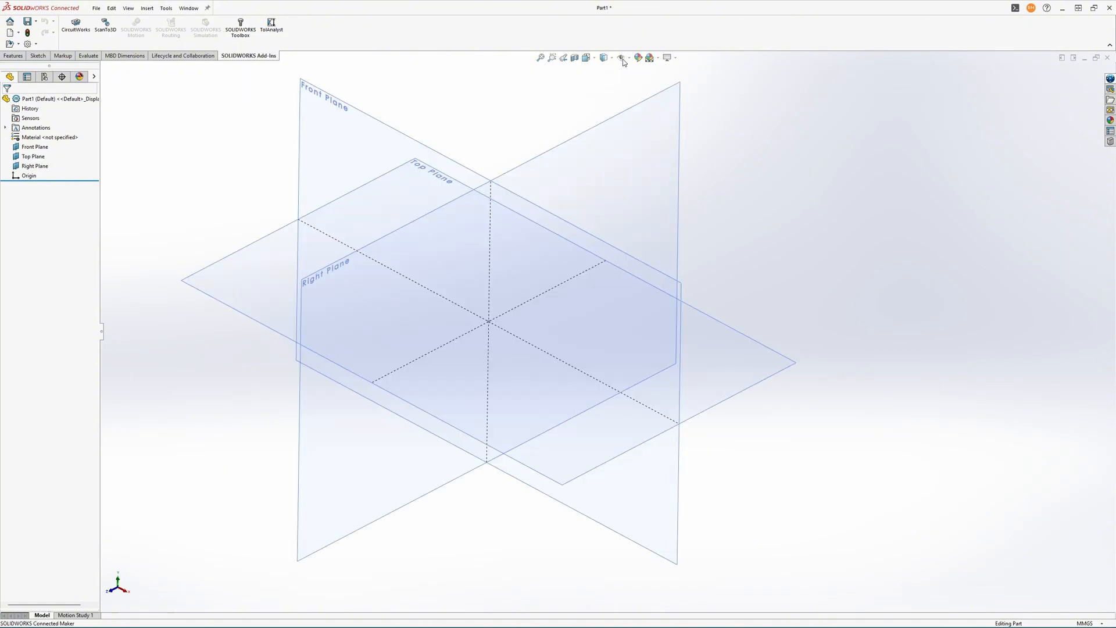
- Turn off the visibility of planes only and turn it back on
{"action": "left_click", "coordinate": [630, 58]}
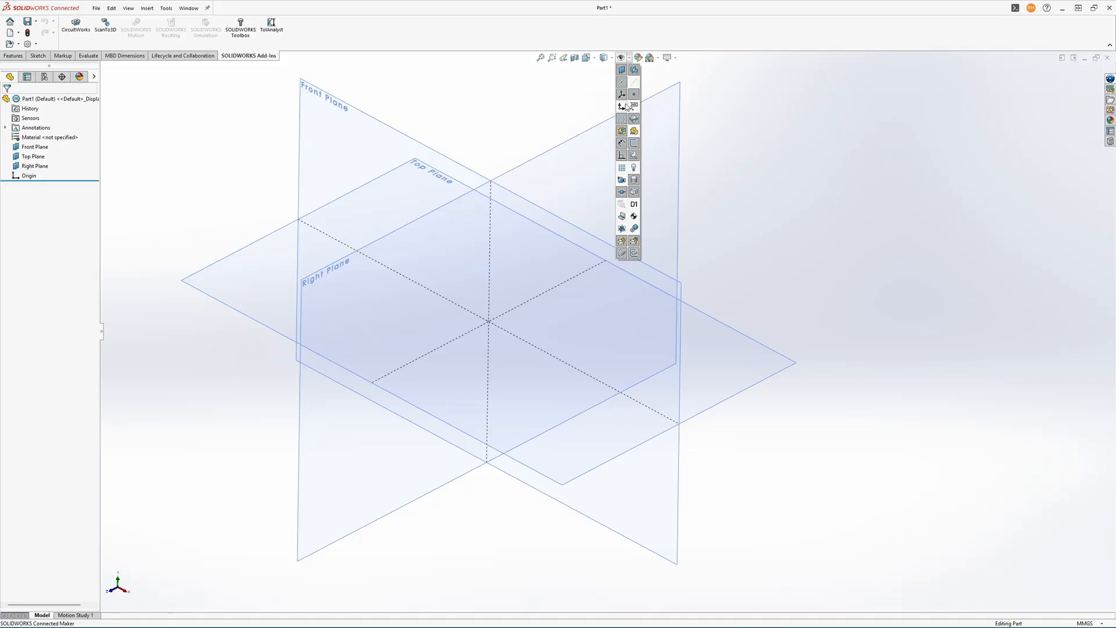
{"action": "left_click", "coordinate": [625, 73]}
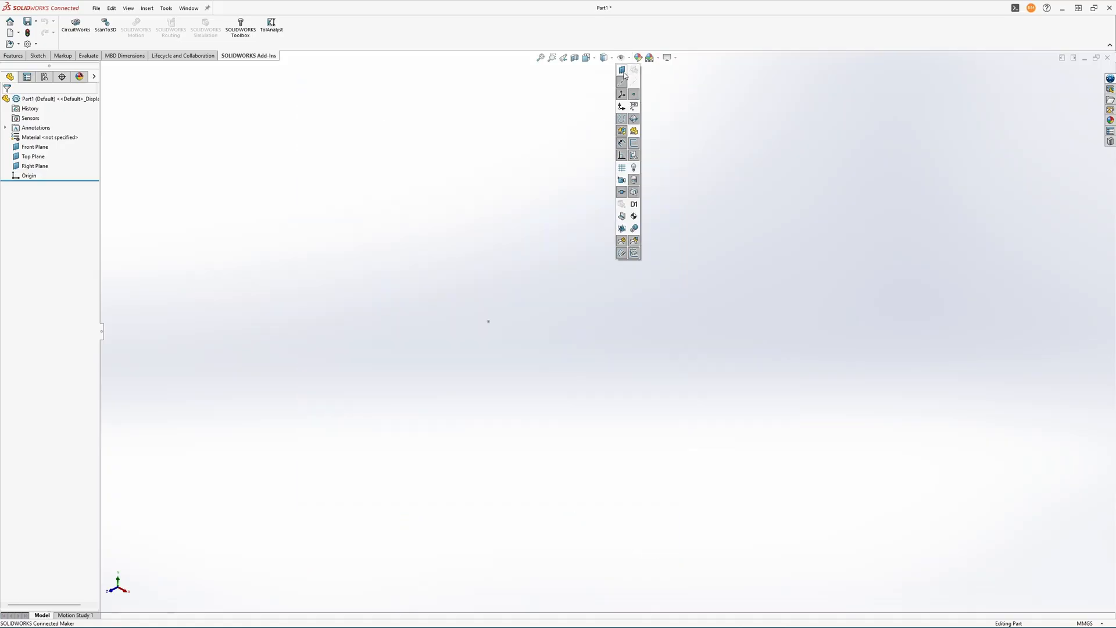
{"action": "left_click", "coordinate": [624, 72]}
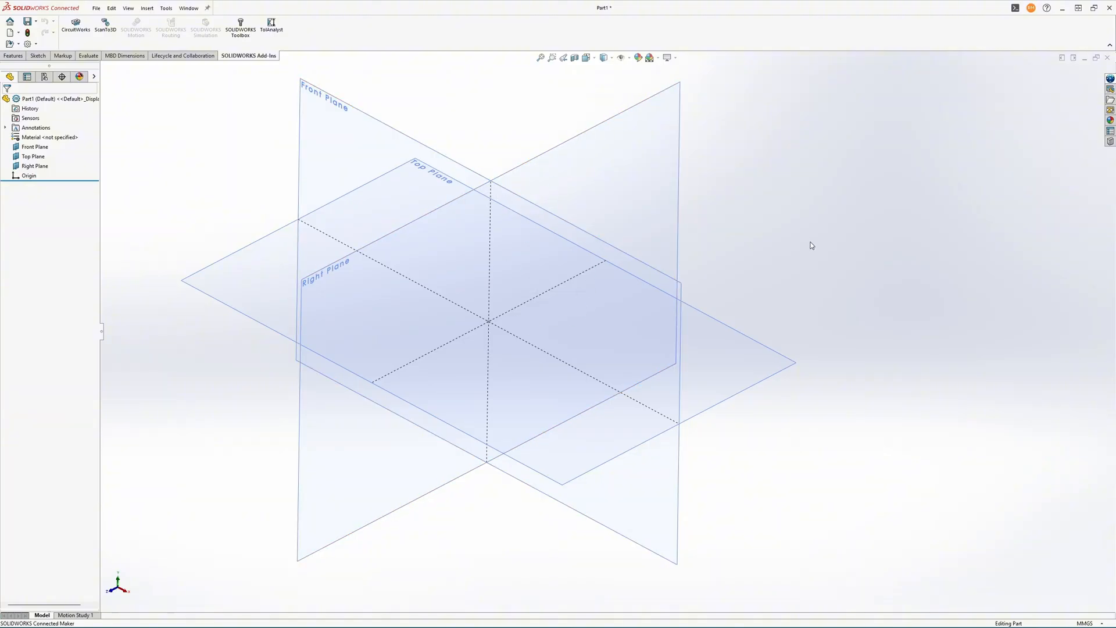
- Try the Plain White, Backdrop - Grey with Overhead Light and Soft Spotlight scenes, and restore the 3 Point Faded scene
{"action": "left_click", "coordinate": [658, 59]}
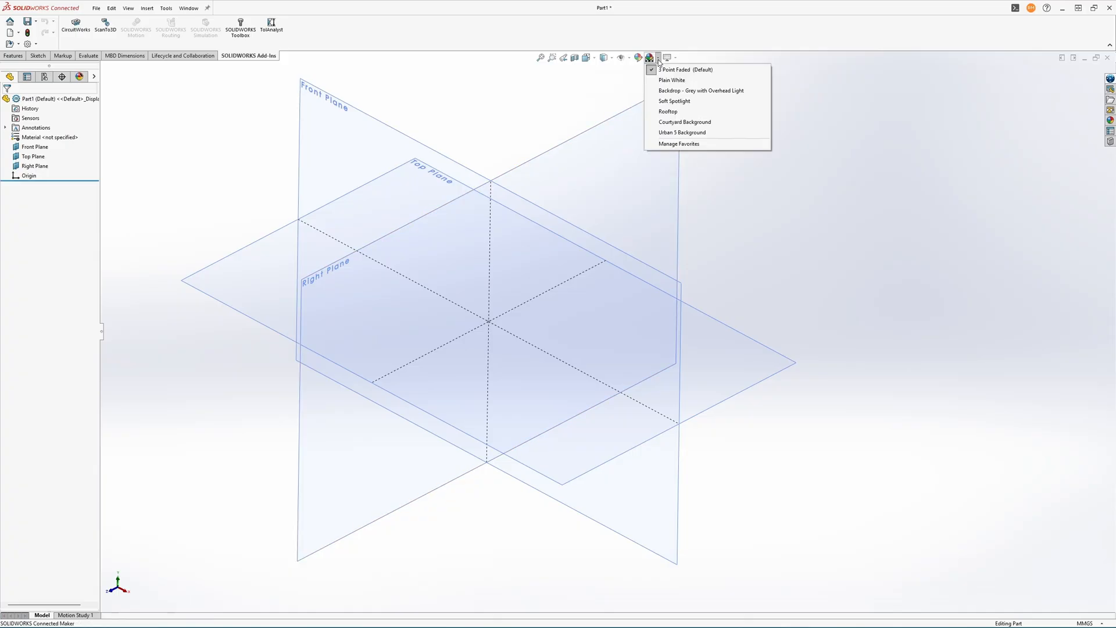
{"action": "left_click", "coordinate": [663, 80]}
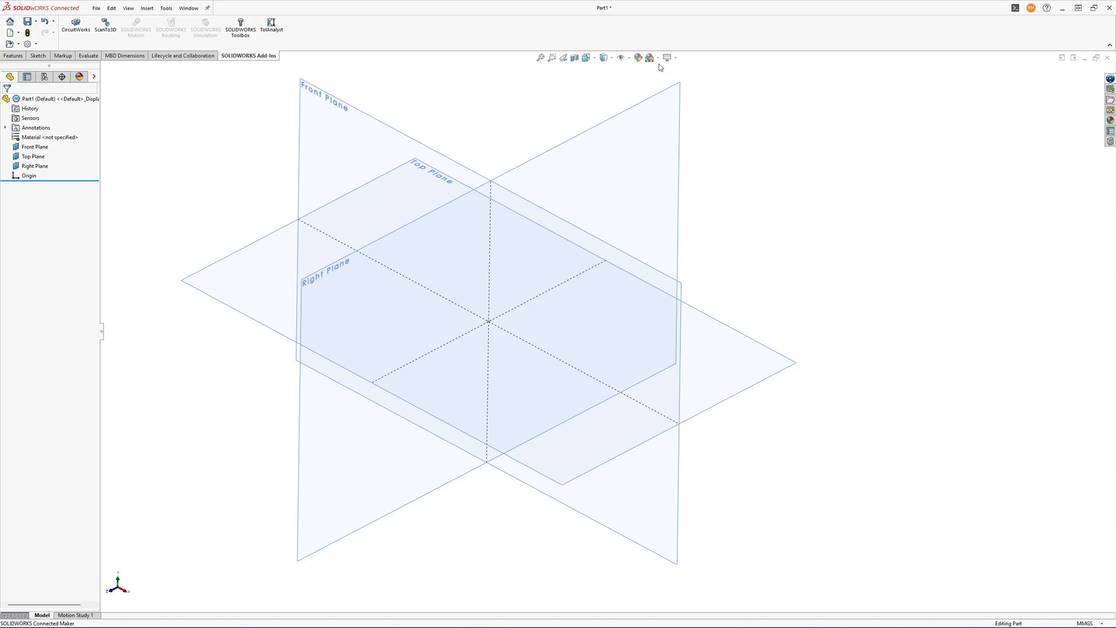
{"action": "left_click", "coordinate": [658, 59]}
{"action": "left_click", "coordinate": [660, 69]}
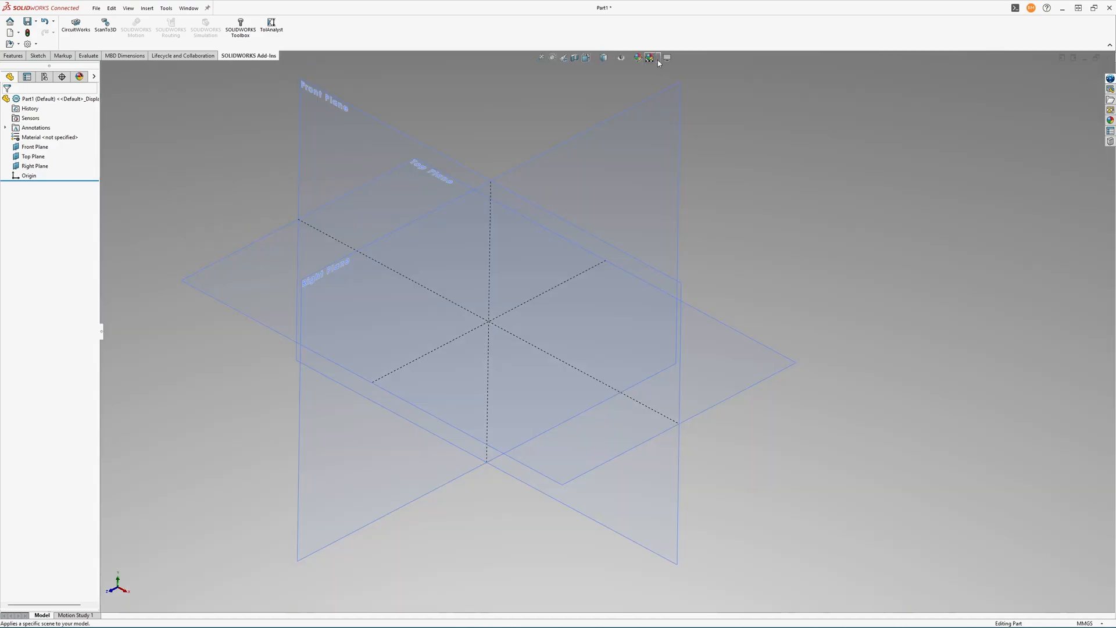
{"action": "left_click", "coordinate": [657, 61]}
{"action": "left_click", "coordinate": [673, 100]}
{"action": "left_click", "coordinate": [658, 58]}
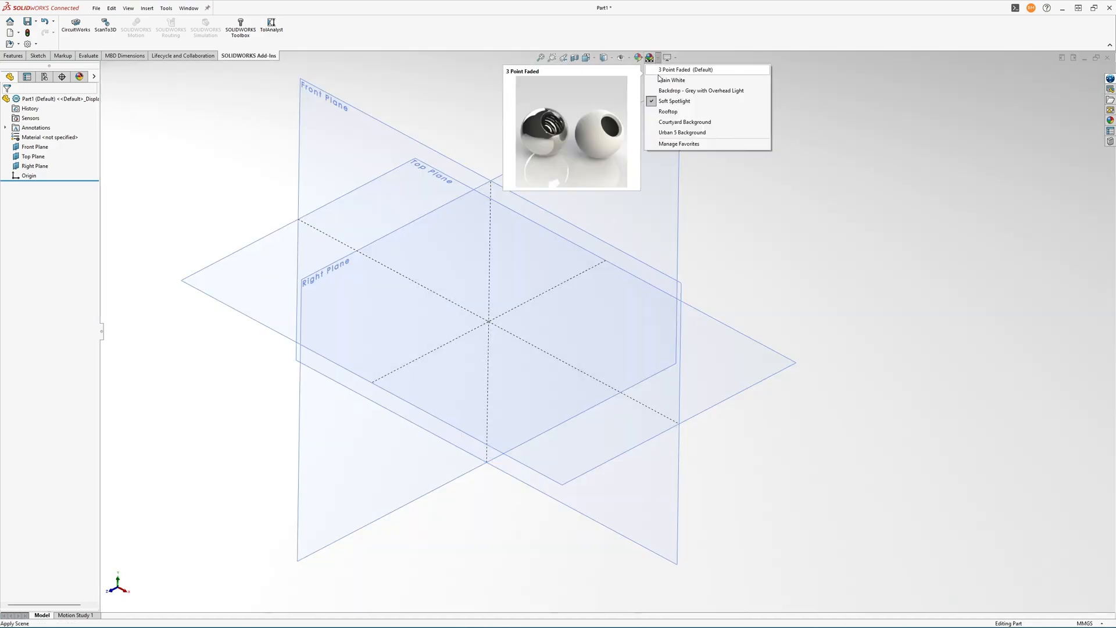
{"action": "left_click", "coordinate": [659, 74]}
{"action": "left_click", "coordinate": [675, 58]}
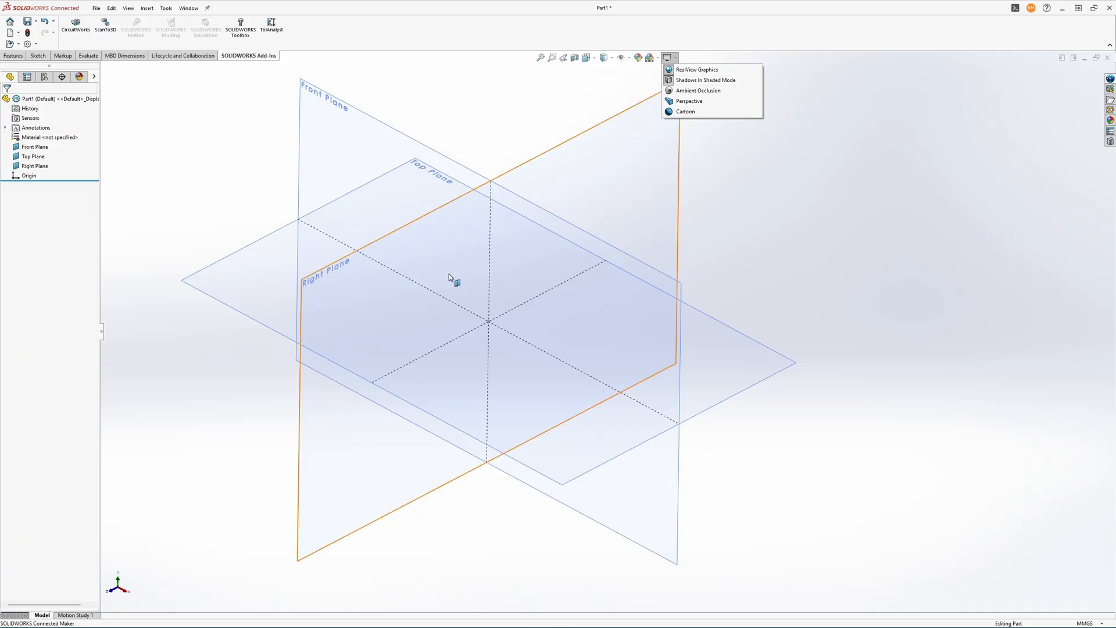
{"action": "left_click", "coordinate": [731, 160]}
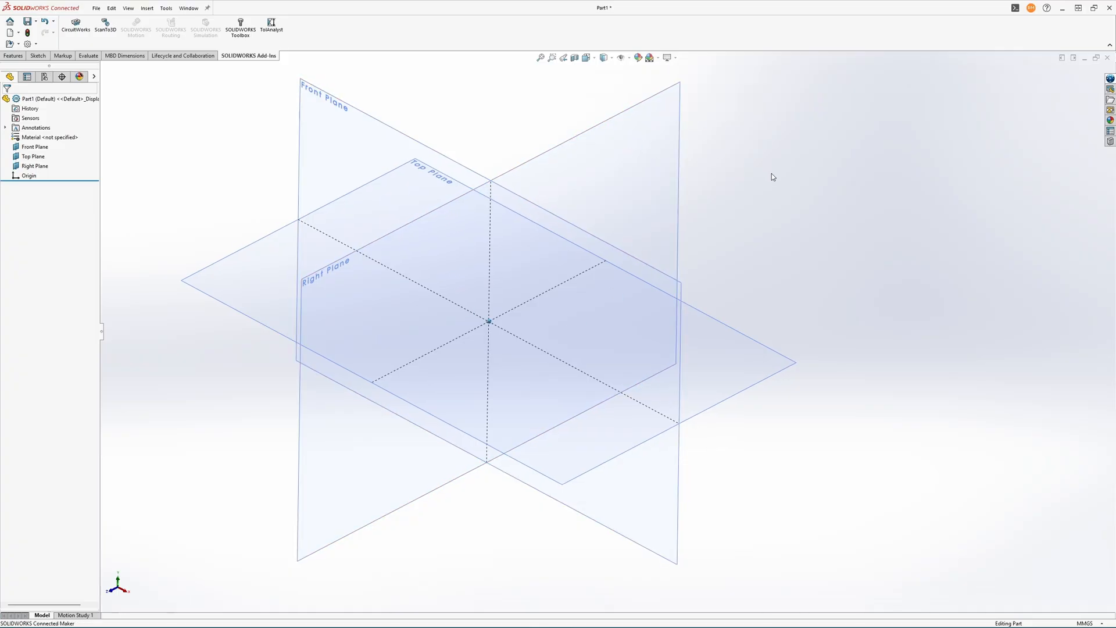
- Open the 3DEXPERIENCE session view to examine the part's save status and file details
{"action": "left_click", "coordinate": [1110, 78]}
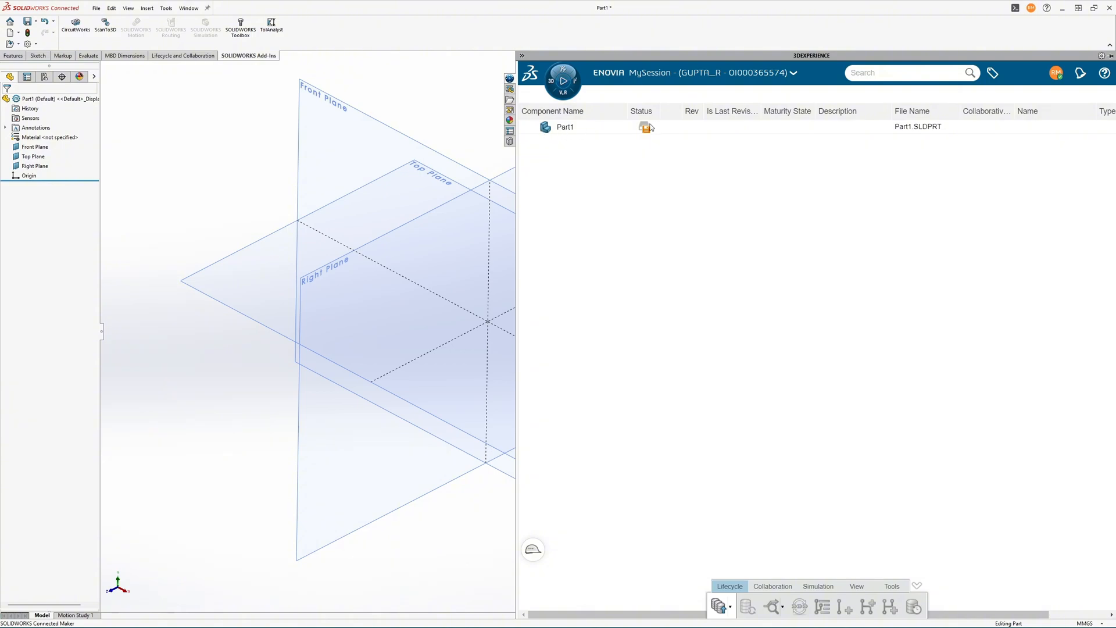
- Collapse the 3DEXPERIENCE pane and examine the File, Edit, View, Insert and Tools commands available for the part
{"action": "mouse_move", "coordinate": [648, 136]}
{"action": "left_click", "coordinate": [428, 121]}
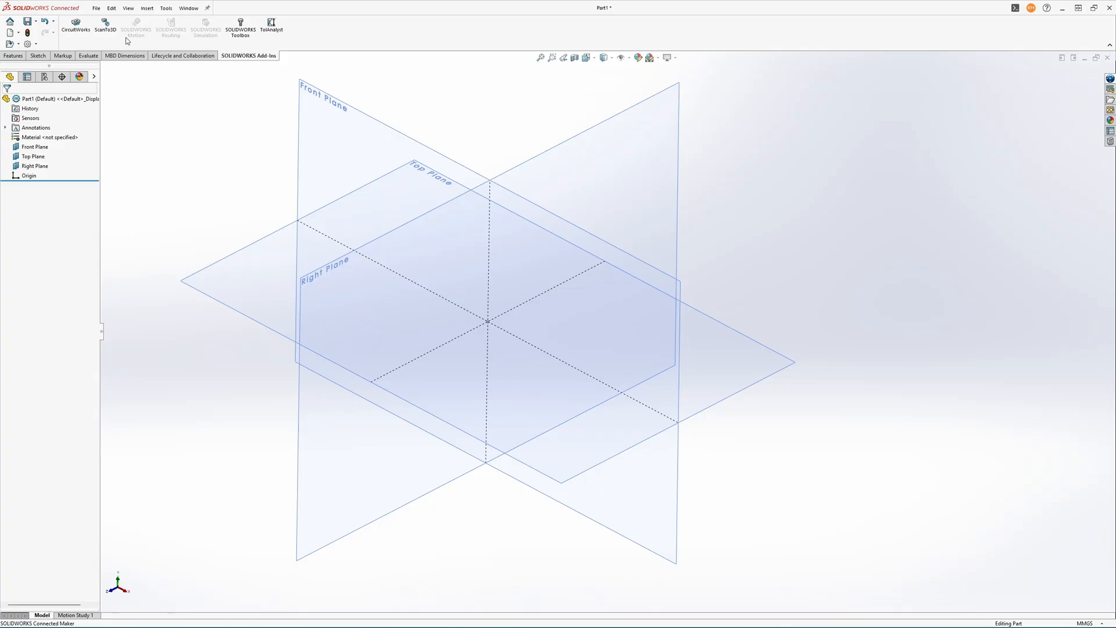
{"action": "left_click", "coordinate": [96, 9]}
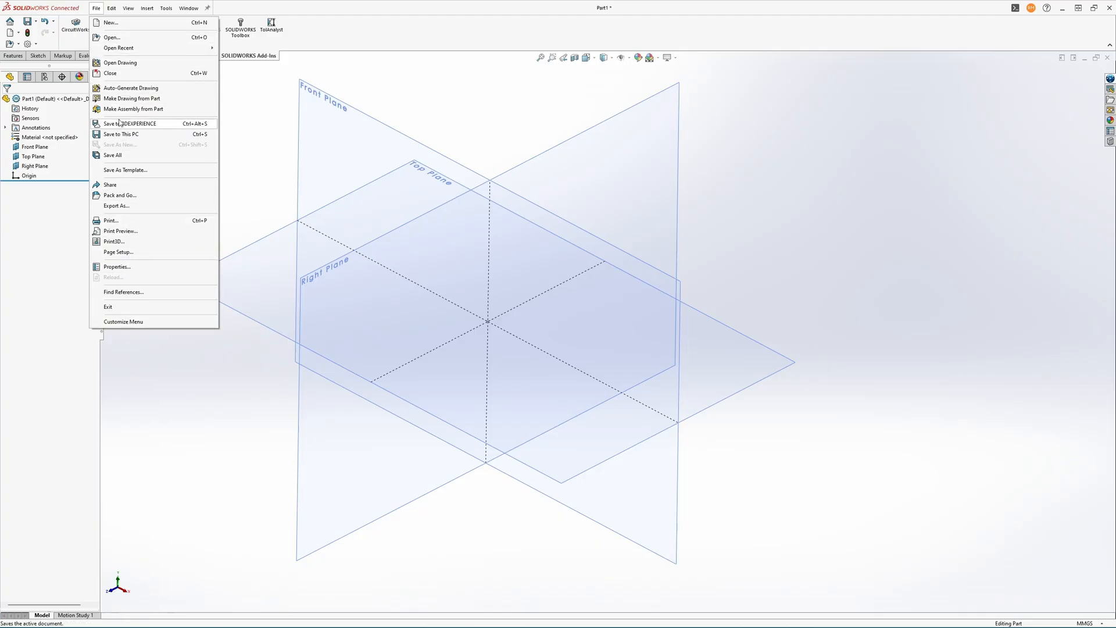
{"action": "left_click", "coordinate": [96, 8]}
{"action": "left_click", "coordinate": [112, 8]}
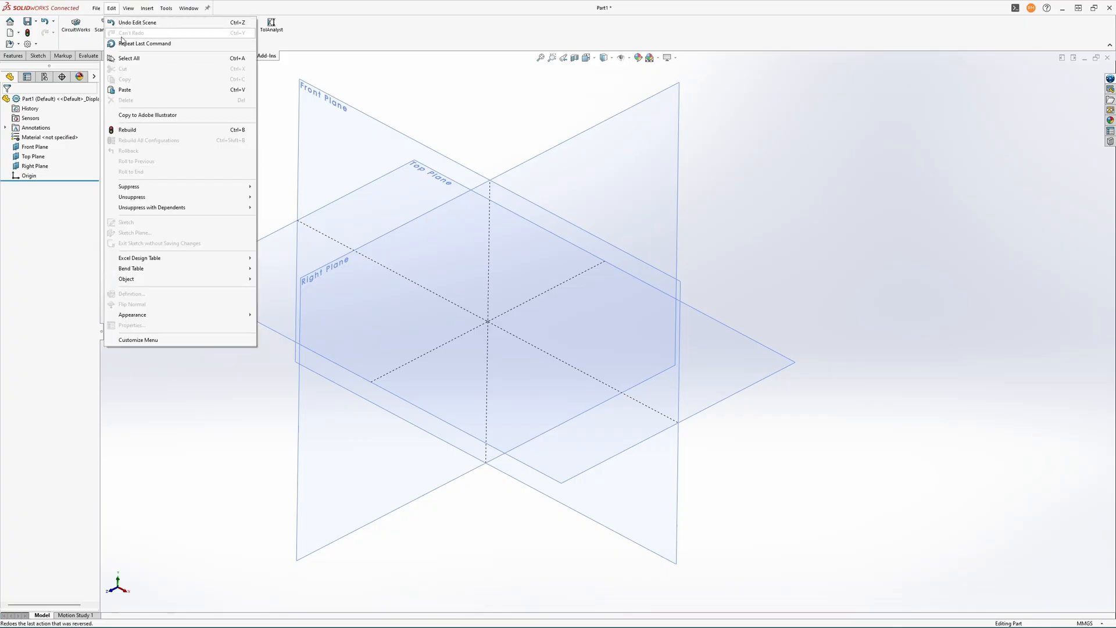
{"action": "mouse_move", "coordinate": [128, 10]}
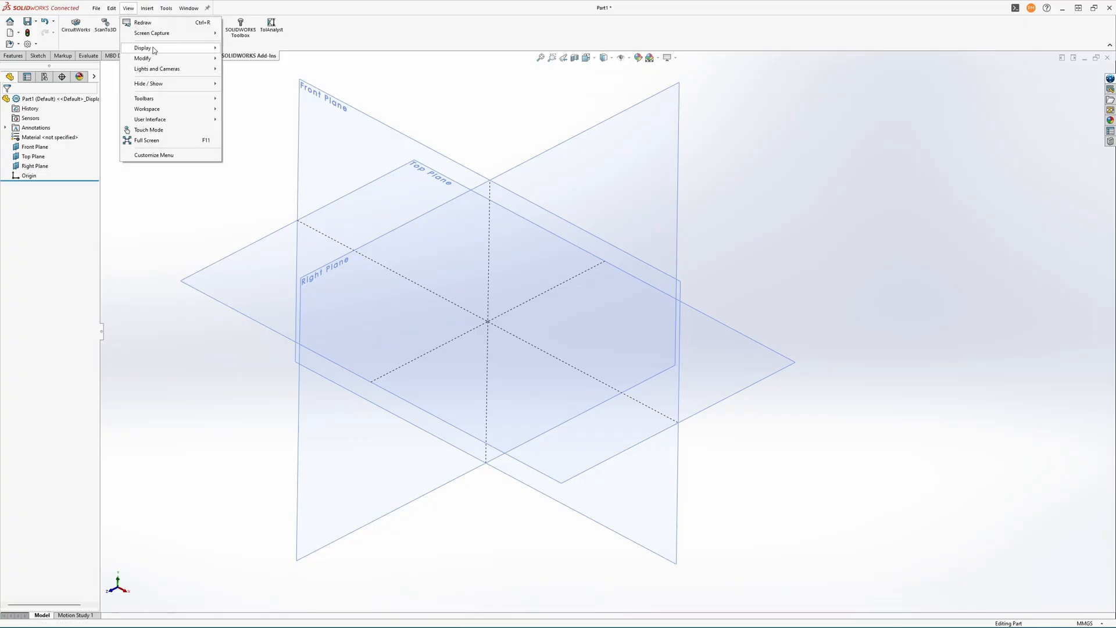
{"action": "mouse_move", "coordinate": [152, 59]}
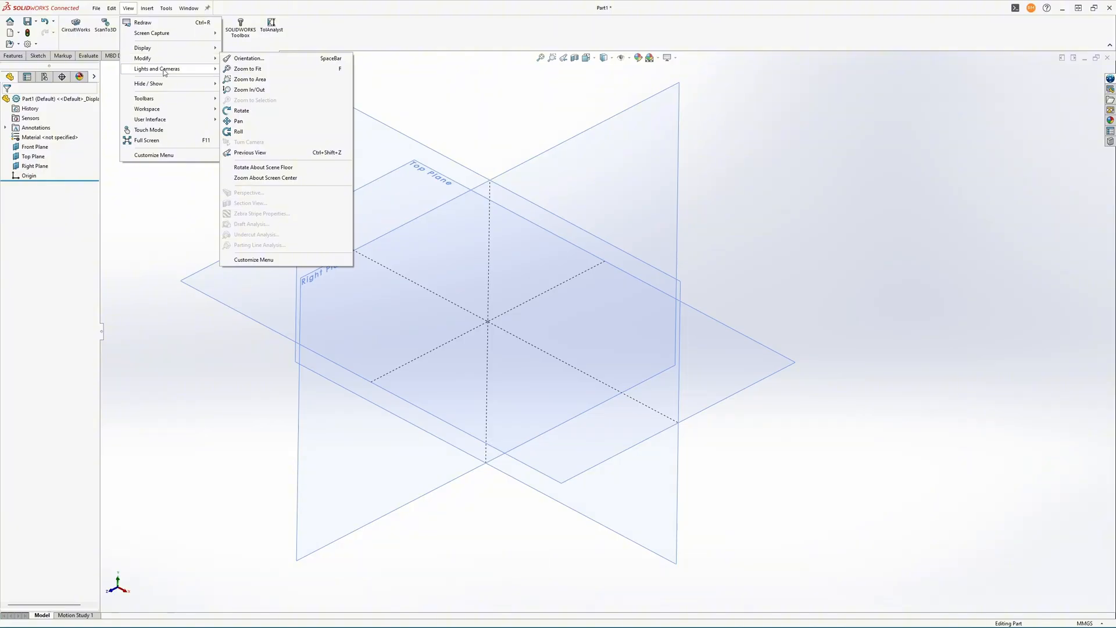
{"action": "mouse_move", "coordinate": [165, 87]}
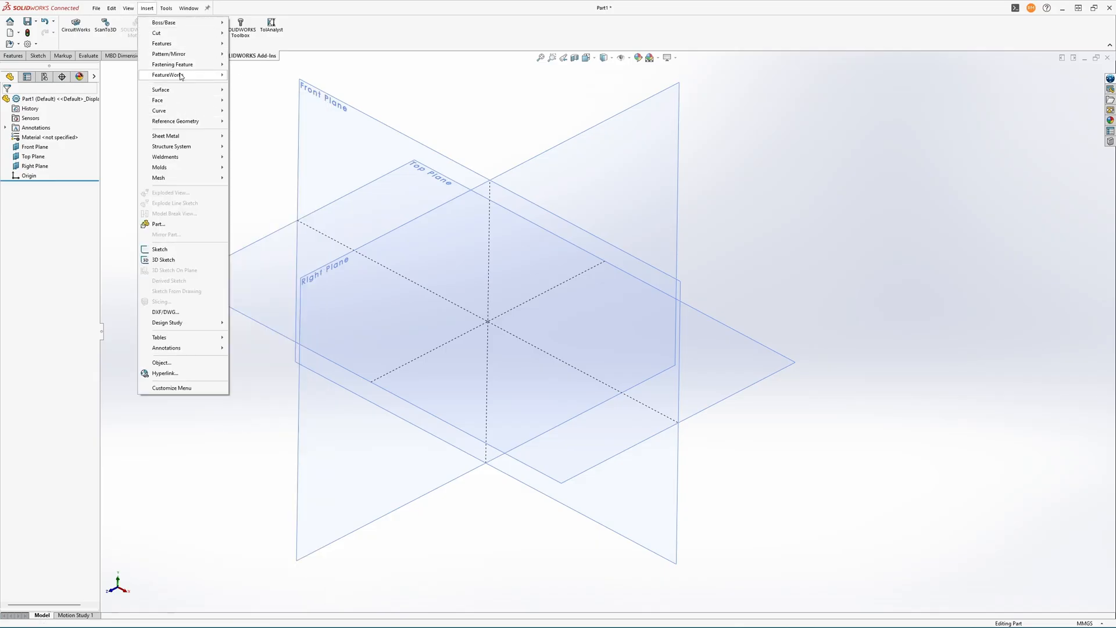
{"action": "mouse_move", "coordinate": [184, 48]}
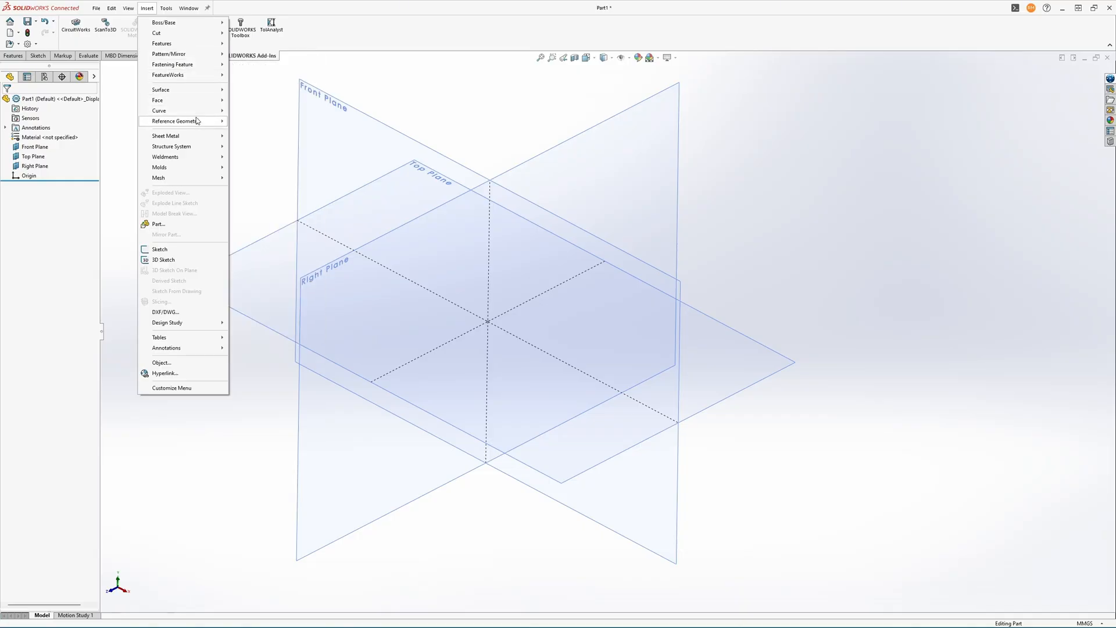
{"action": "left_click", "coordinate": [166, 9]}
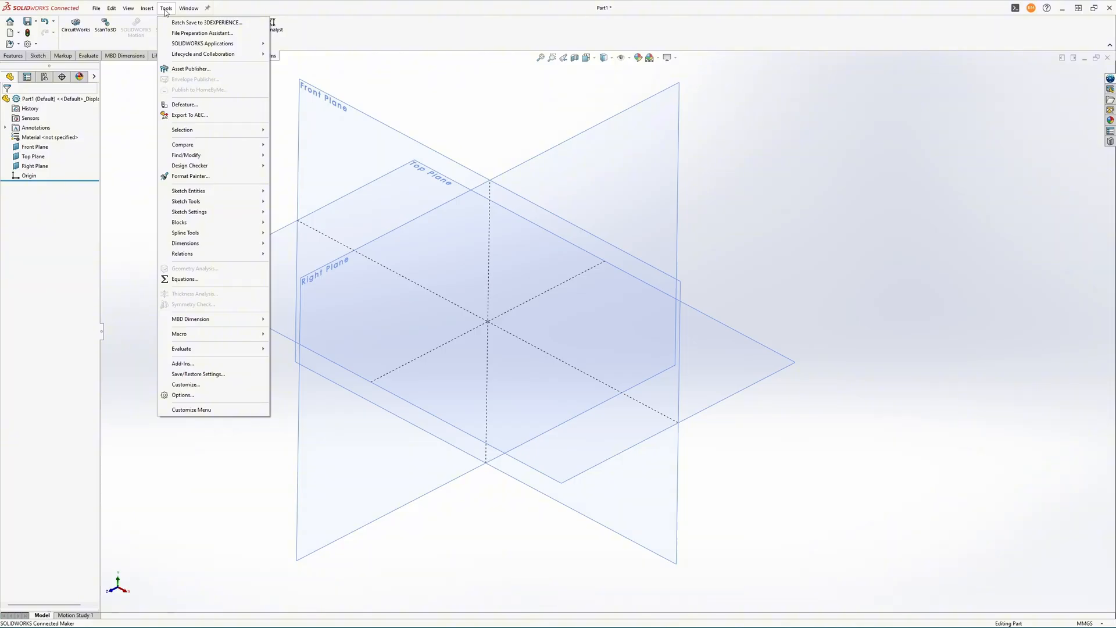
{"action": "mouse_move", "coordinate": [235, 194]}
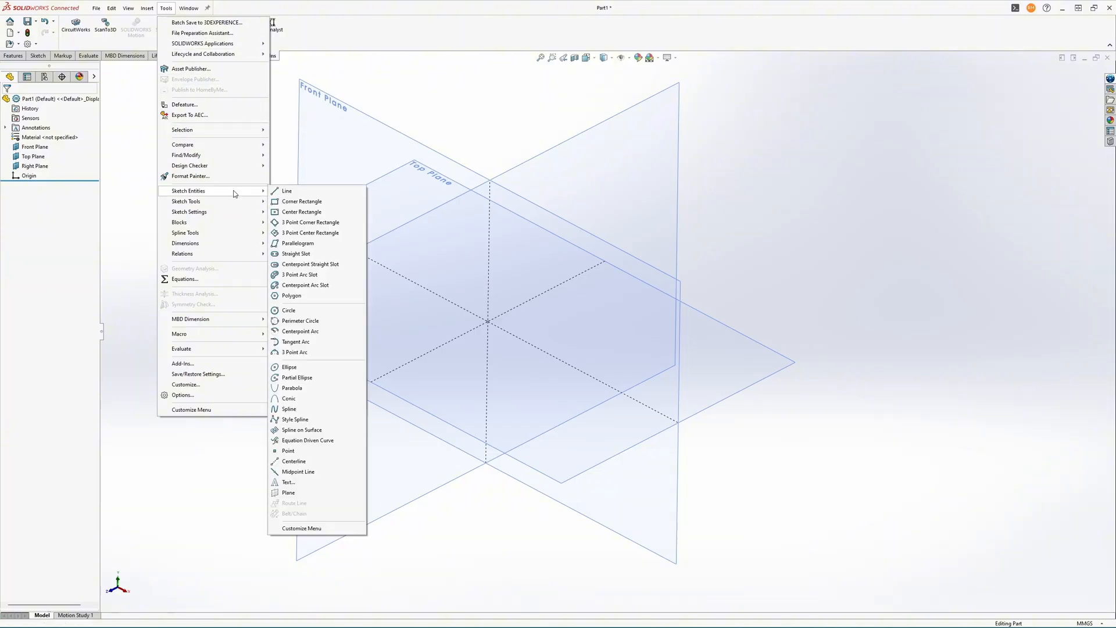
{"action": "mouse_move", "coordinate": [235, 217]}
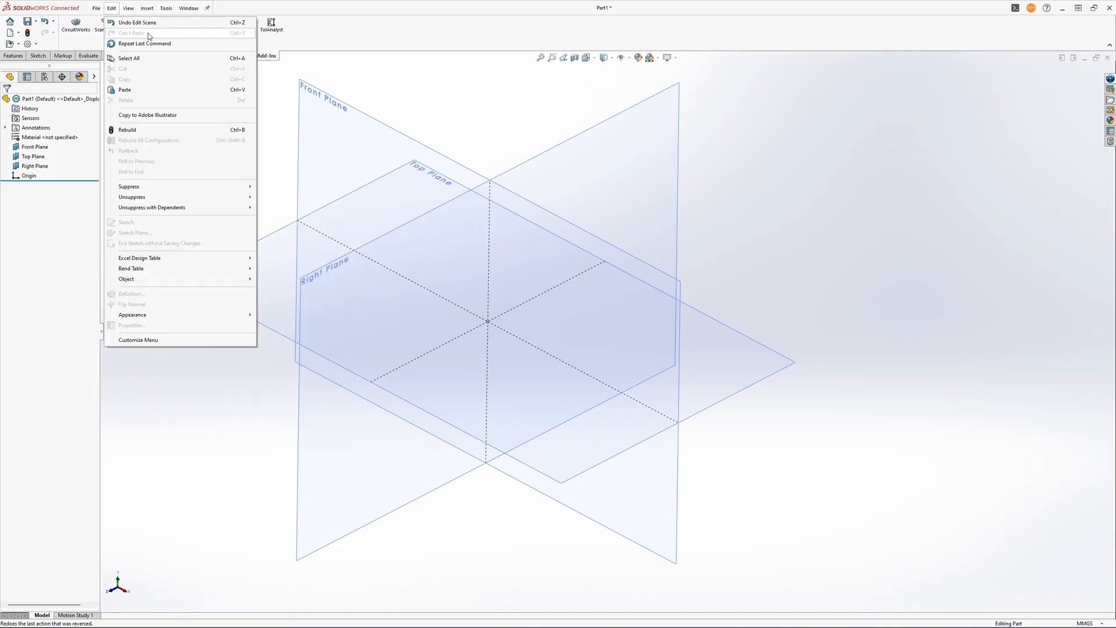
{"action": "left_click", "coordinate": [161, 8]}
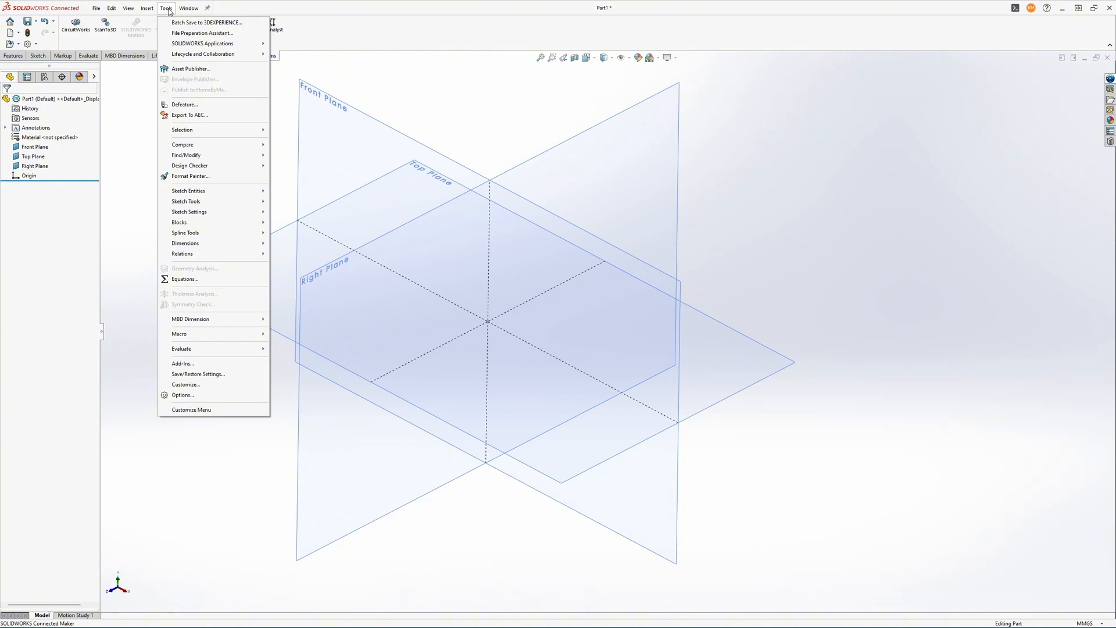
- Tile the part window vertically and maximize it again
{"action": "mouse_move", "coordinate": [187, 12]}
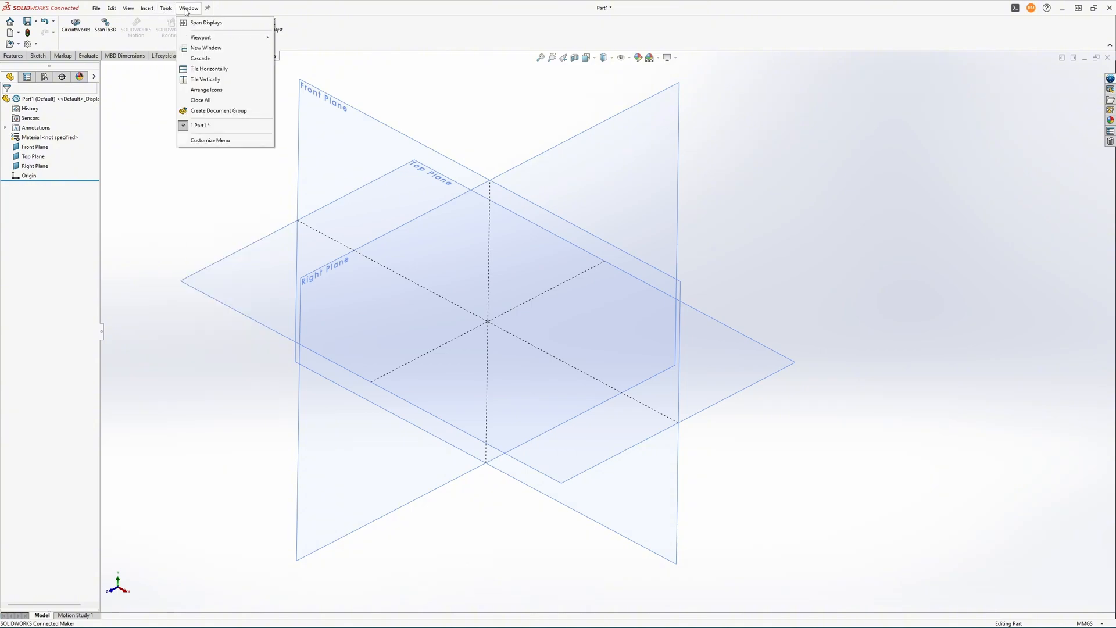
{"action": "left_click", "coordinate": [211, 79]}
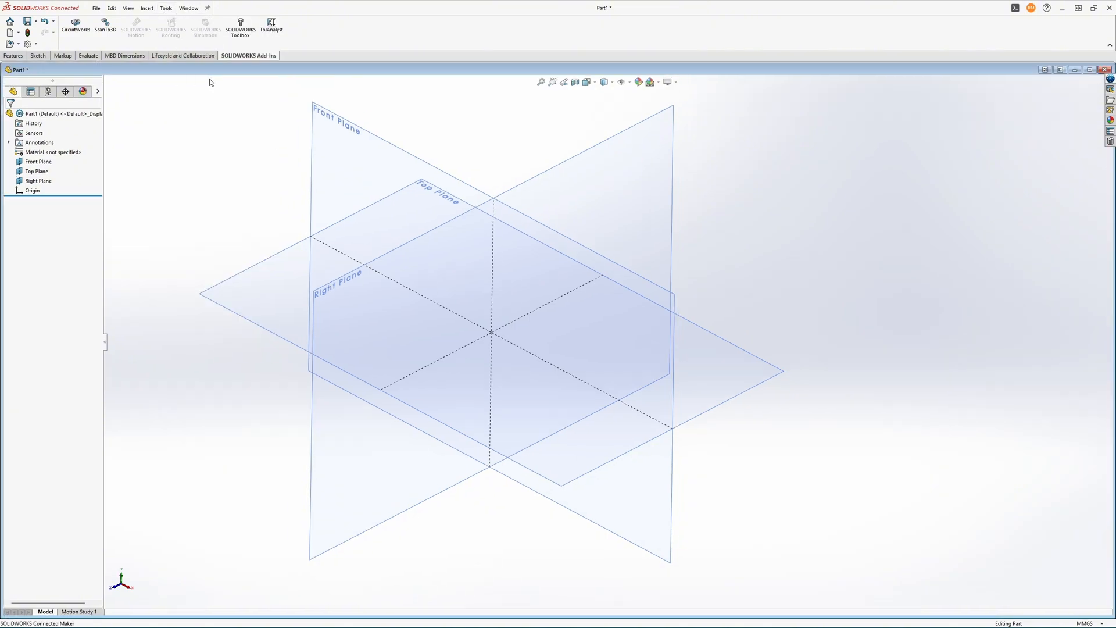
{"action": "left_click", "coordinate": [181, 11]}
{"action": "left_click", "coordinate": [679, 64]}
{"action": "left_click", "coordinate": [1090, 70]}
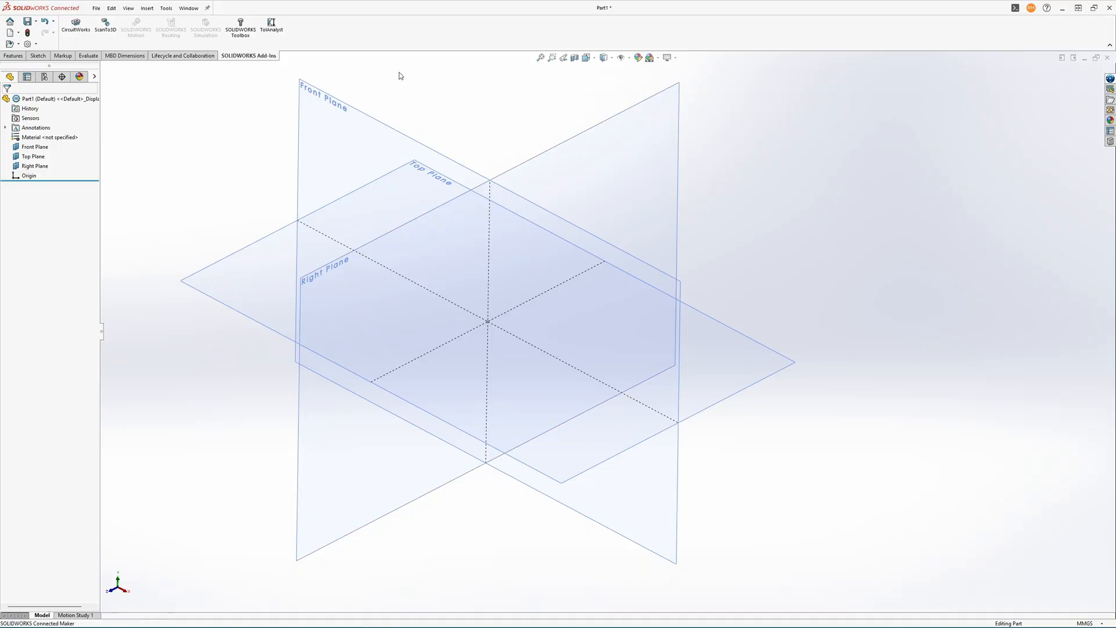
- Add the Sheet Metal tool set to the CommandManager and display its commands
{"action": "left_click", "coordinate": [16, 57]}
{"action": "right_click", "coordinate": [22, 58]}
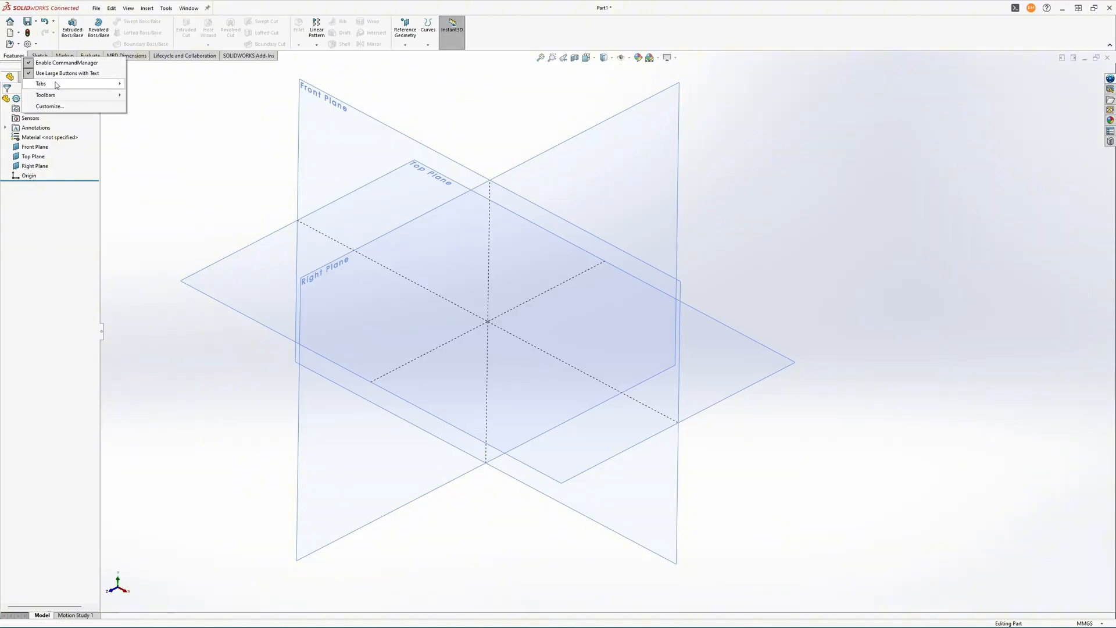
{"action": "mouse_move", "coordinate": [57, 85]}
{"action": "left_click", "coordinate": [10, 57]}
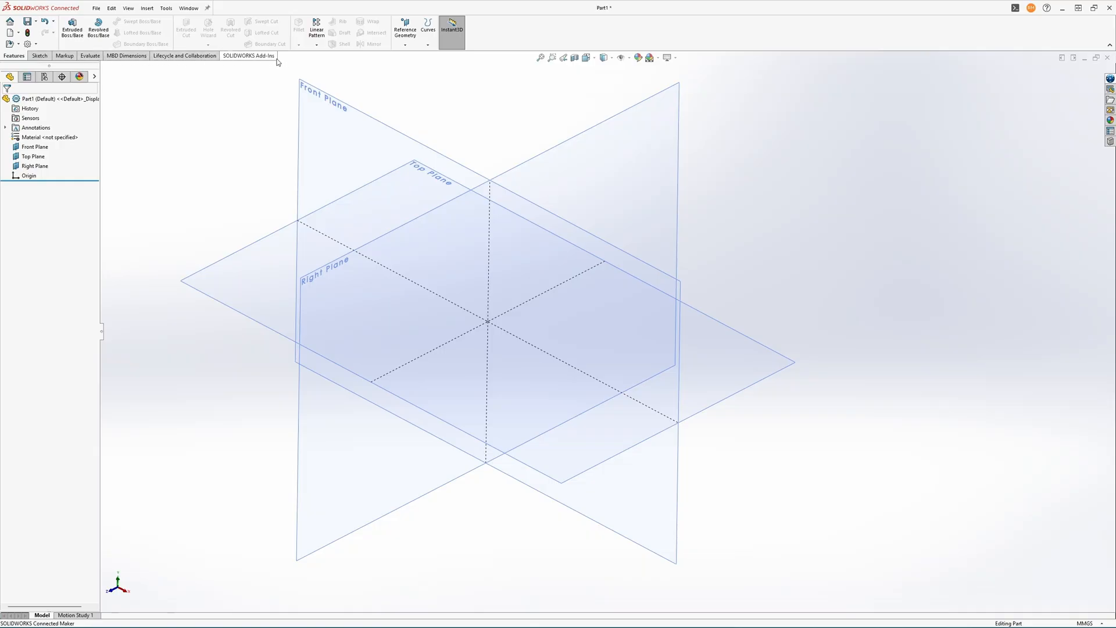
{"action": "right_click", "coordinate": [12, 58]}
{"action": "mouse_move", "coordinate": [33, 85]}
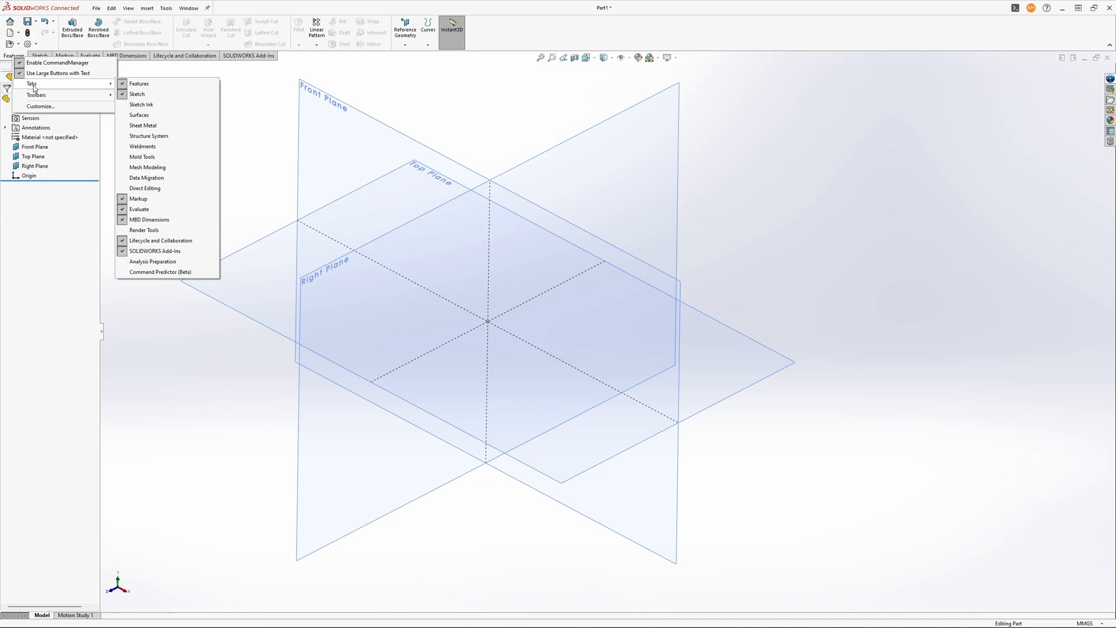
{"action": "left_click", "coordinate": [150, 126]}
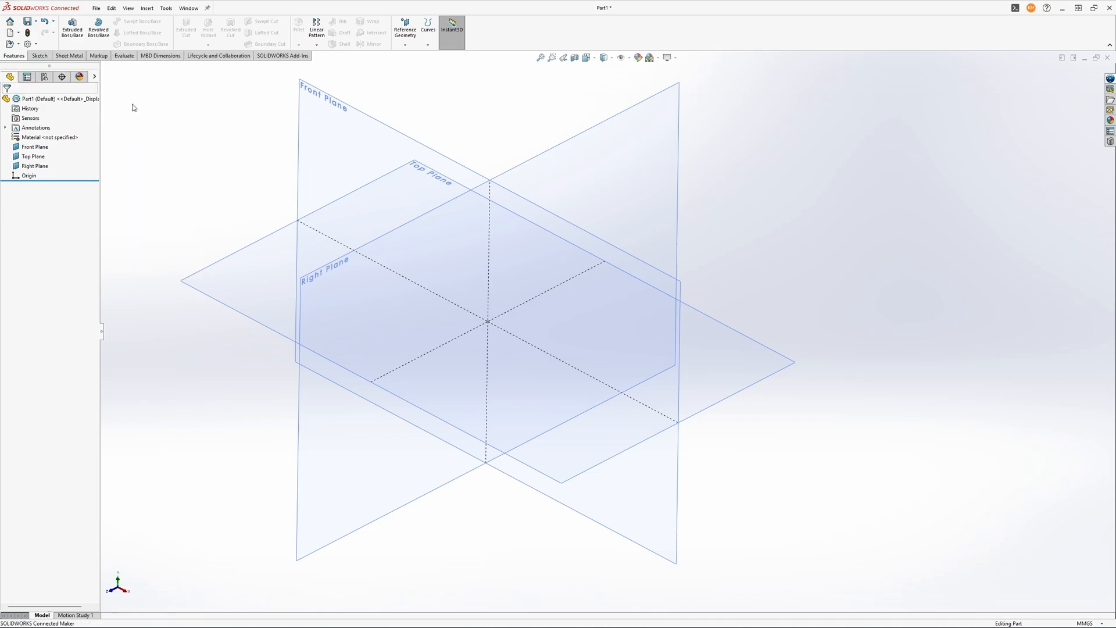
{"action": "left_click", "coordinate": [73, 59]}
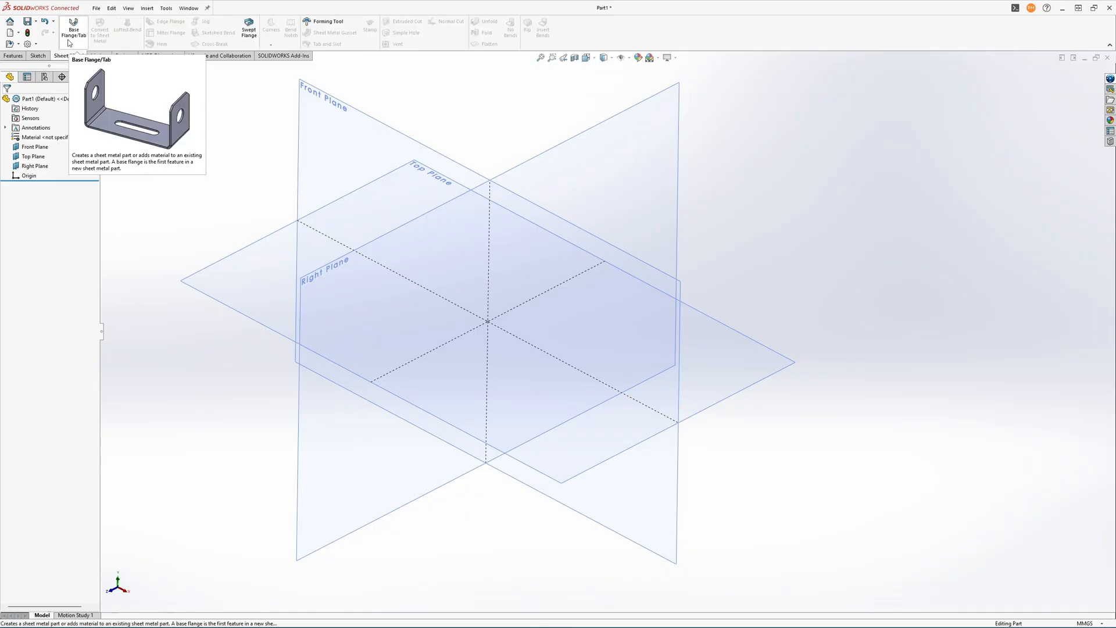
- Add the Surfaces, Structure System and Render Tools sets to the CommandManager and display the Features commands
{"action": "right_click", "coordinate": [69, 57]}
{"action": "mouse_move", "coordinate": [100, 84]}
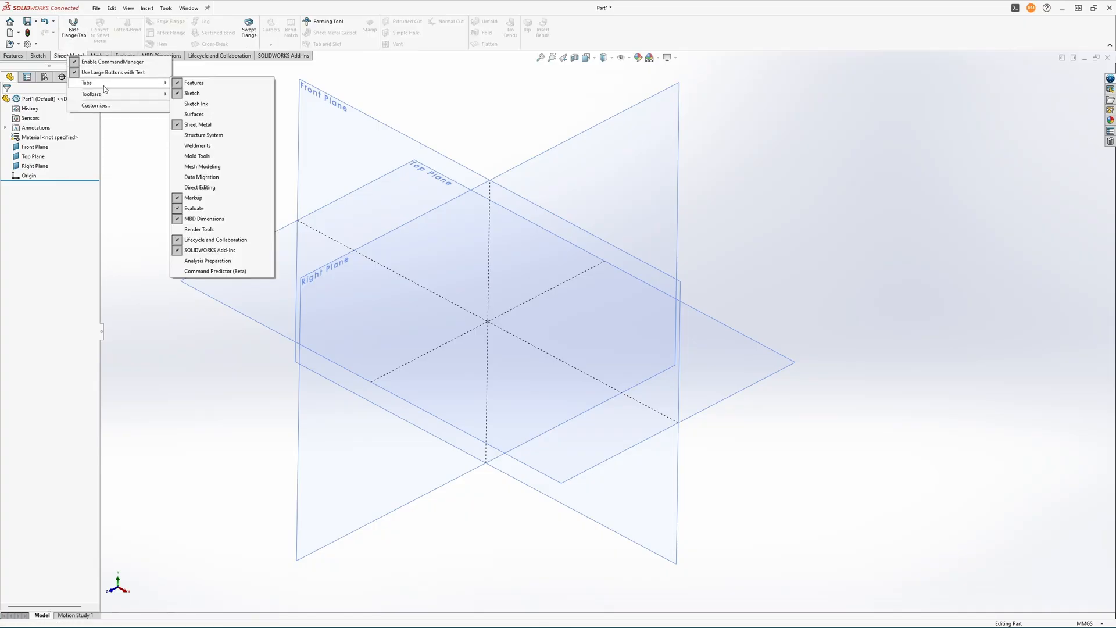
{"action": "left_click", "coordinate": [211, 114]}
{"action": "left_click", "coordinate": [64, 55]}
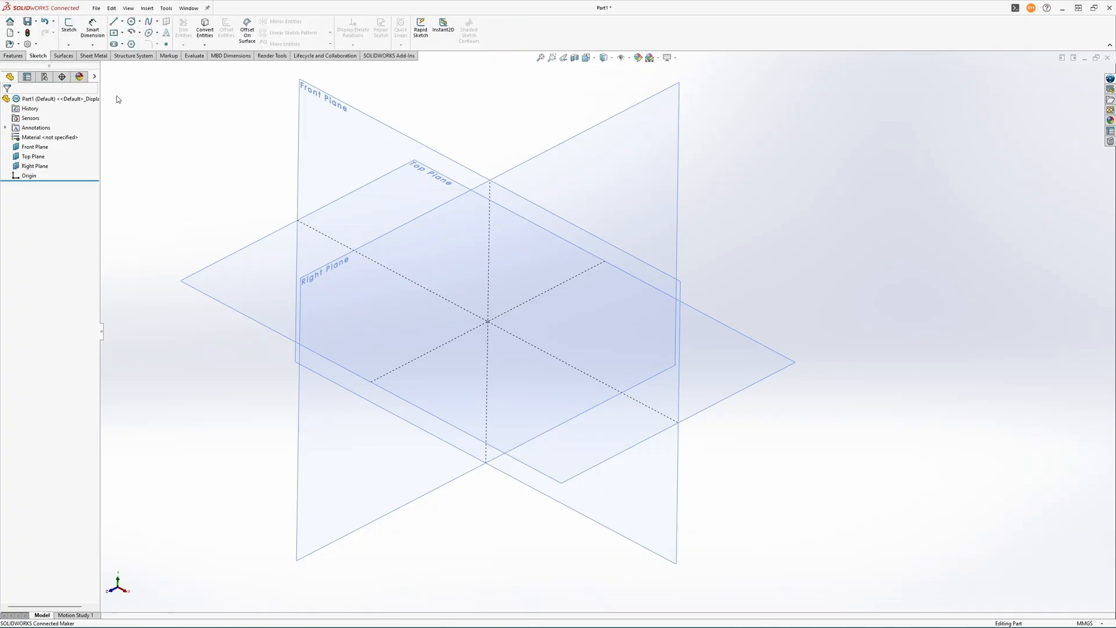
{"action": "left_click", "coordinate": [22, 56]}
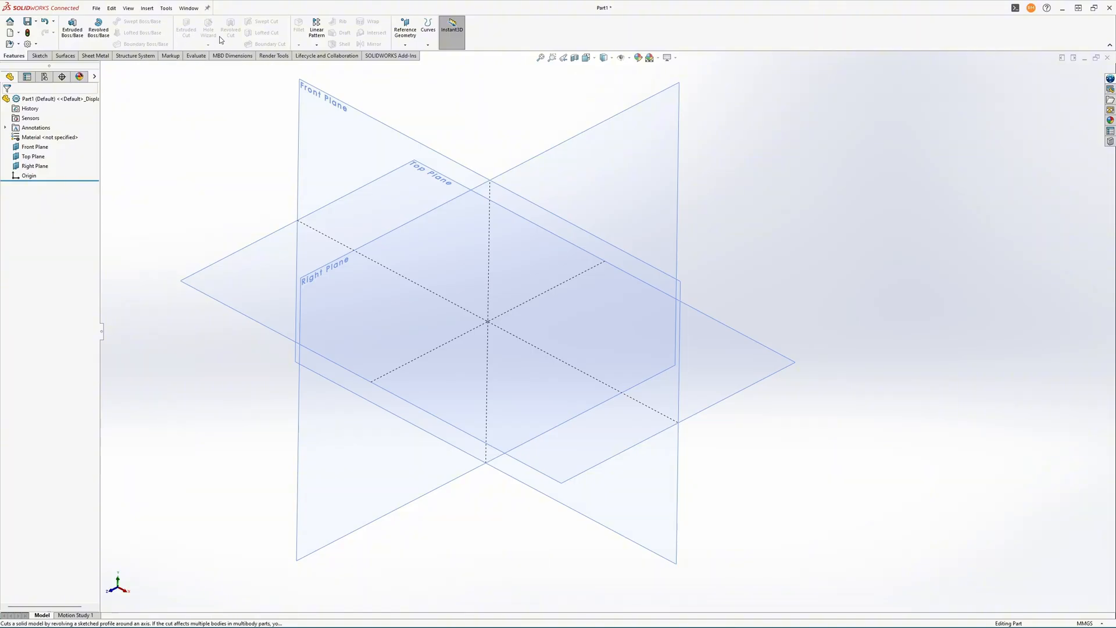
- Sketch a center rectangle about 34 by 32 mm at the origin on the Top Plane and exit the sketch
{"action": "left_click", "coordinate": [40, 56]}
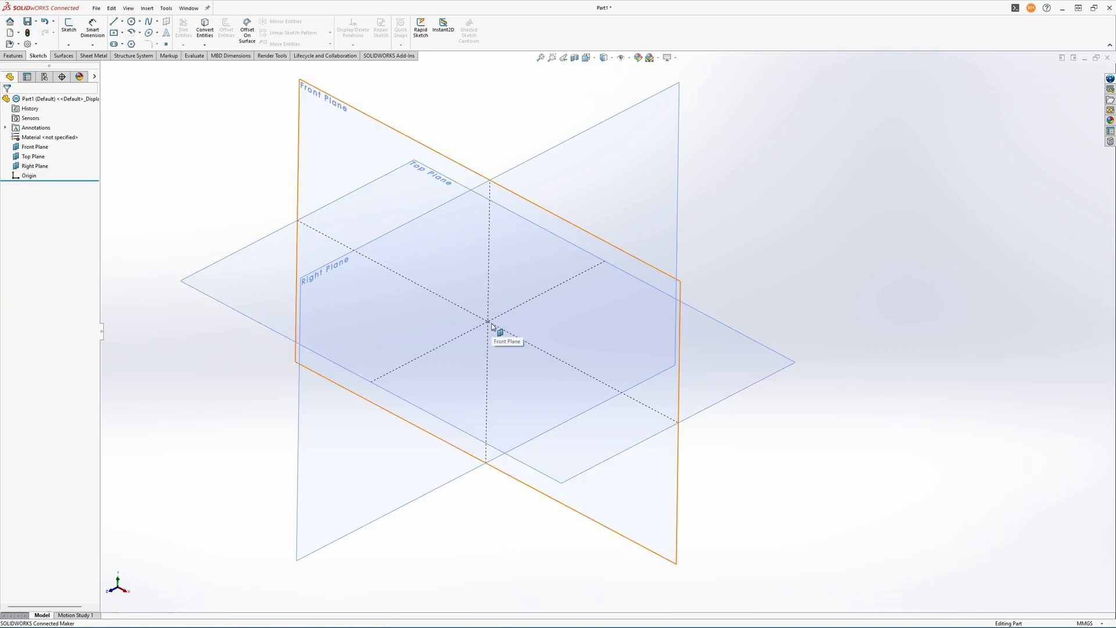
{"action": "left_click", "coordinate": [115, 37]}
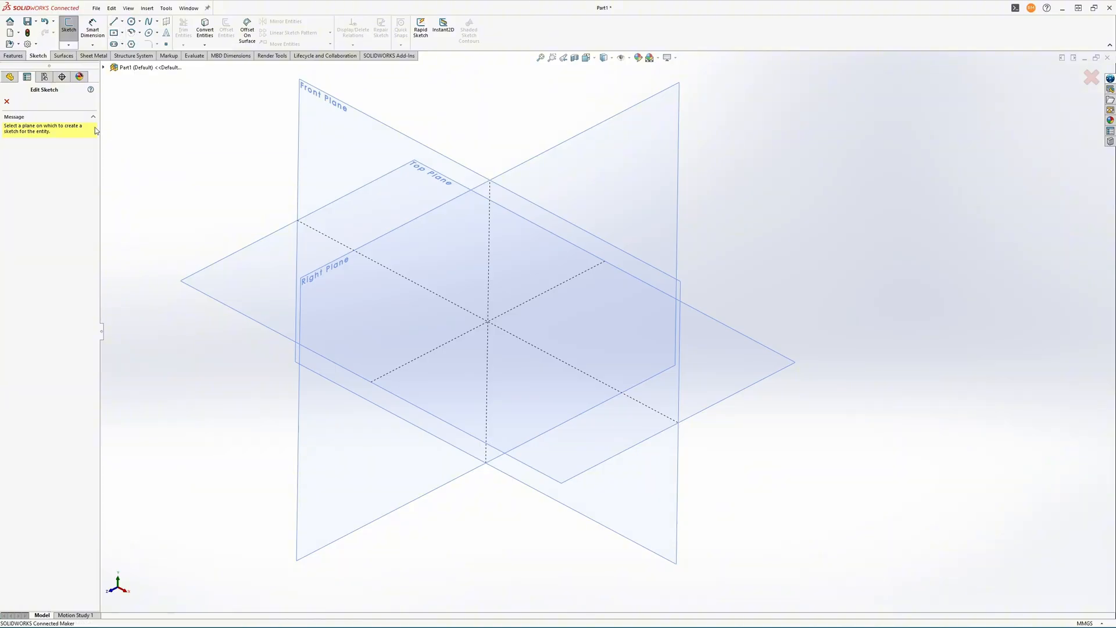
{"action": "left_click", "coordinate": [207, 286]}
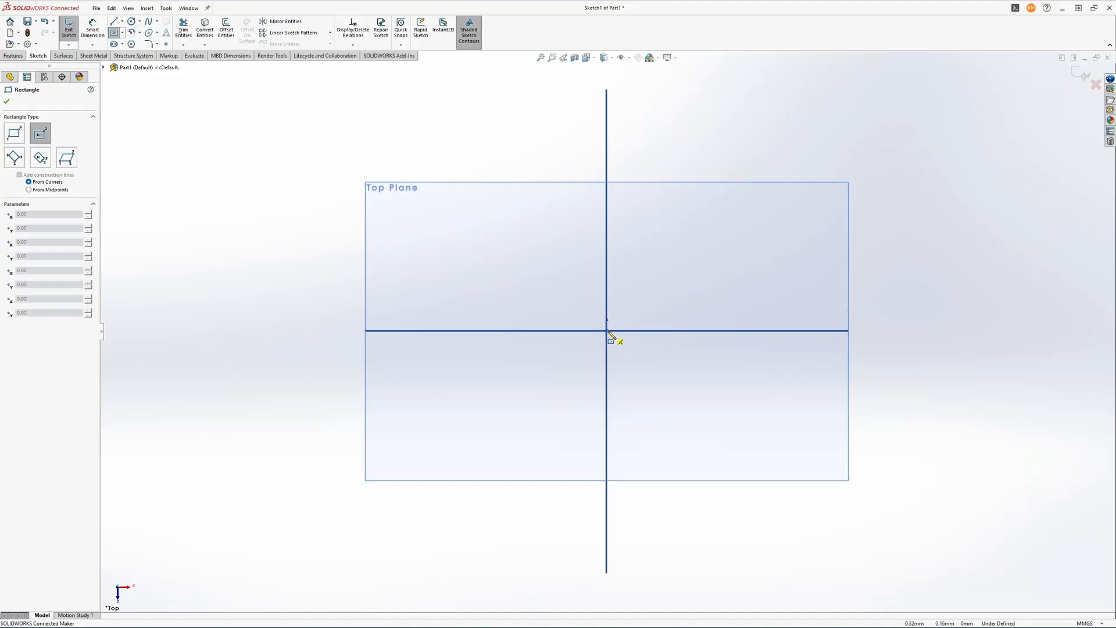
{"action": "left_click", "coordinate": [607, 330]}
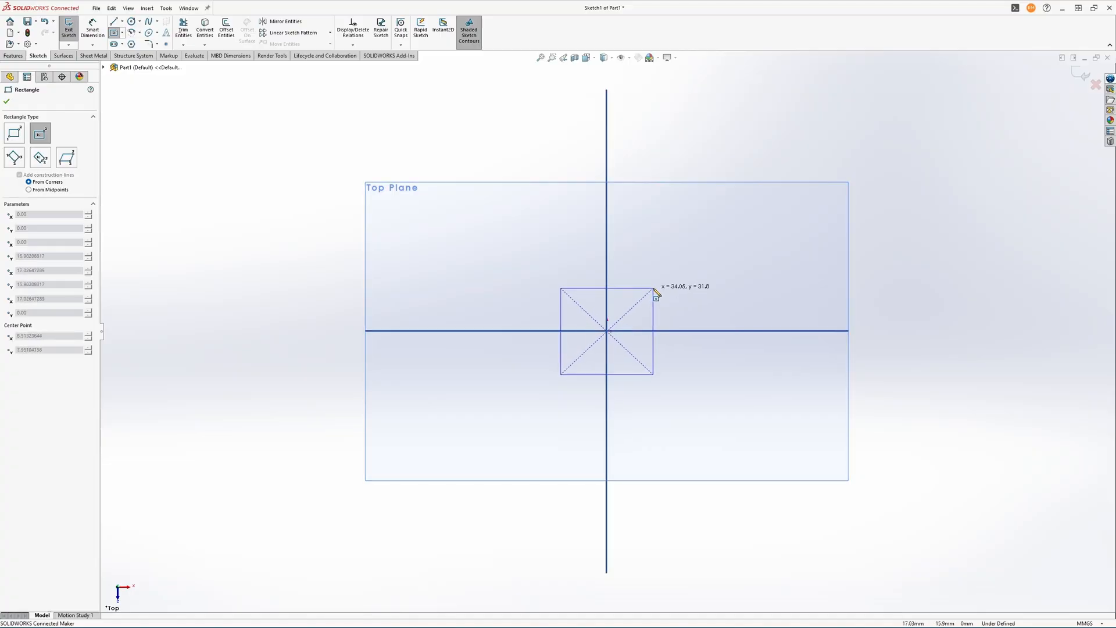
{"action": "left_click", "coordinate": [654, 288]}
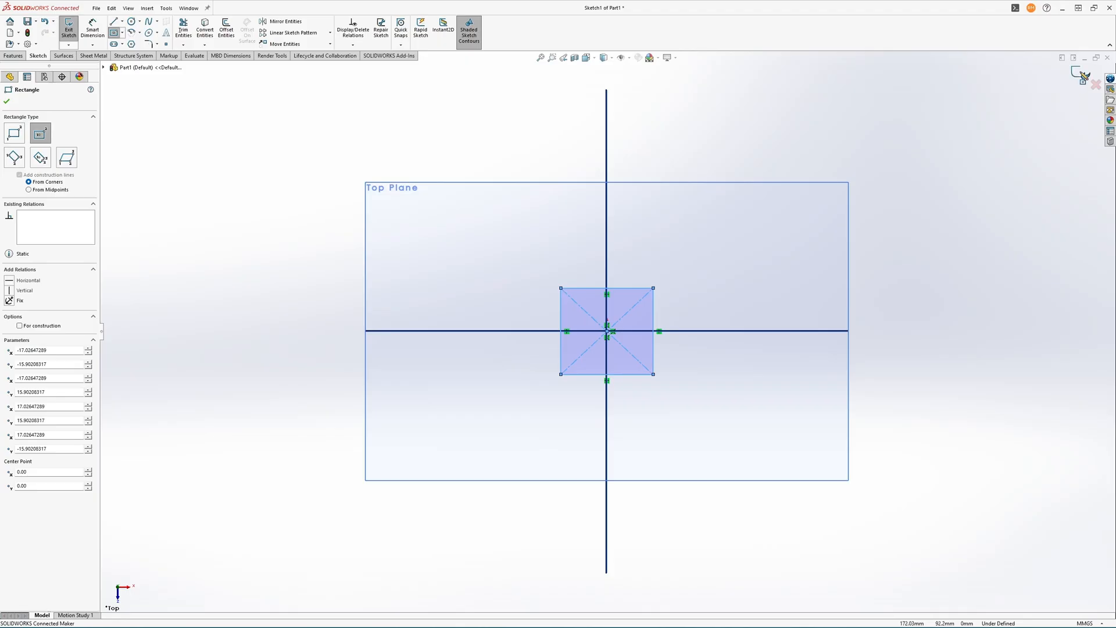
{"action": "left_click", "coordinate": [1084, 76]}
- Extrude the rectangle sketch as a boss with a depth of 25 mm and the Mid Plane end condition
{"action": "middle_click_drag", "start_coordinate": [601, 412], "coordinate": [655, 306]}
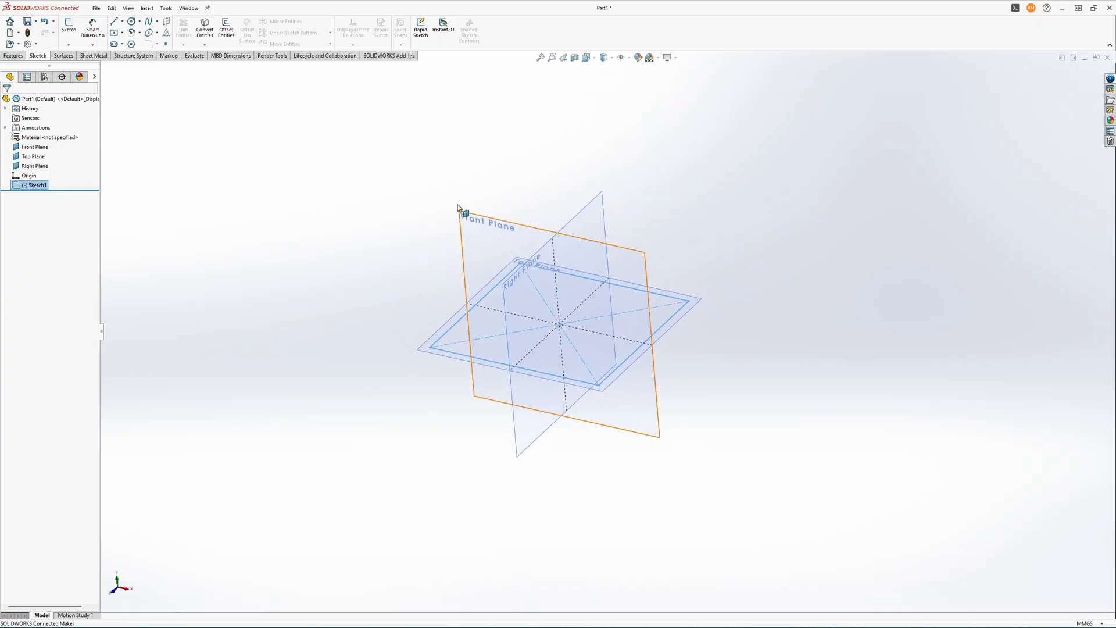
{"action": "left_click", "coordinate": [14, 55]}
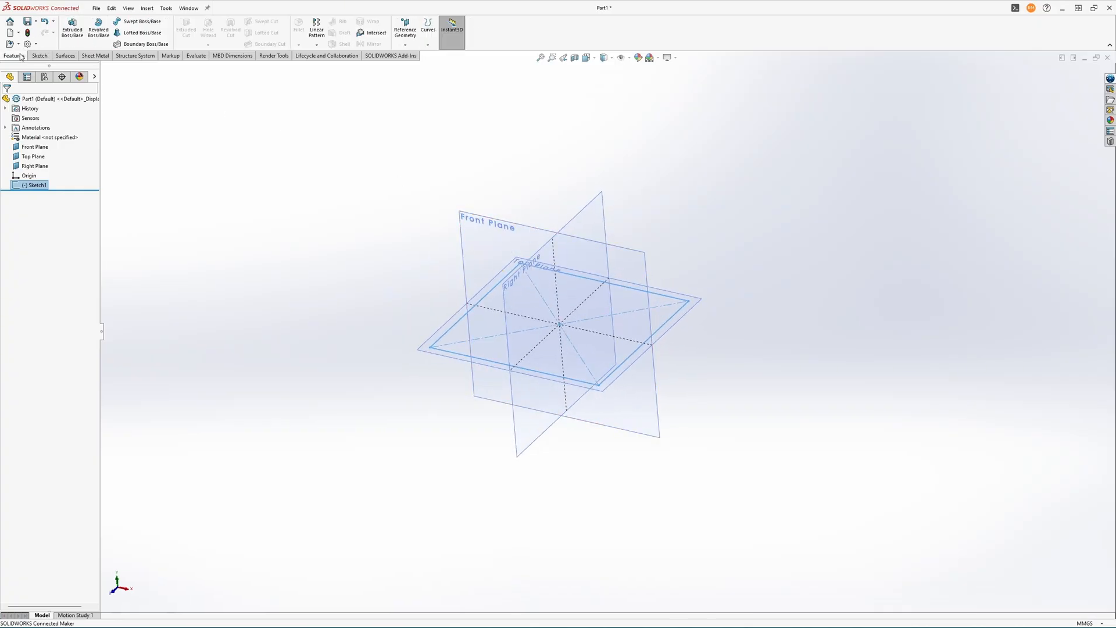
{"action": "left_click", "coordinate": [69, 30]}
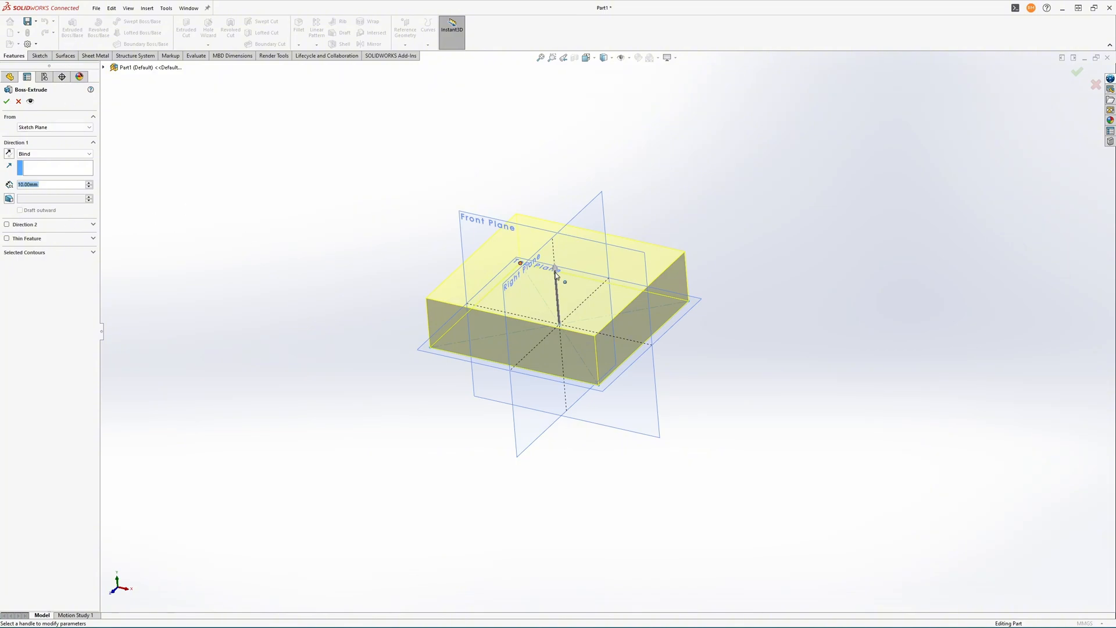
{"action": "mouse_move", "coordinate": [555, 273]}
{"action": "left_mouse_down"}
{"action": "mouse_move", "coordinate": [537, 184]}
{"action": "mouse_move", "coordinate": [552, 176]}
{"action": "mouse_move", "coordinate": [570, 233]}
{"action": "mouse_move", "coordinate": [573, 215]}
{"action": "left_mouse_up"}
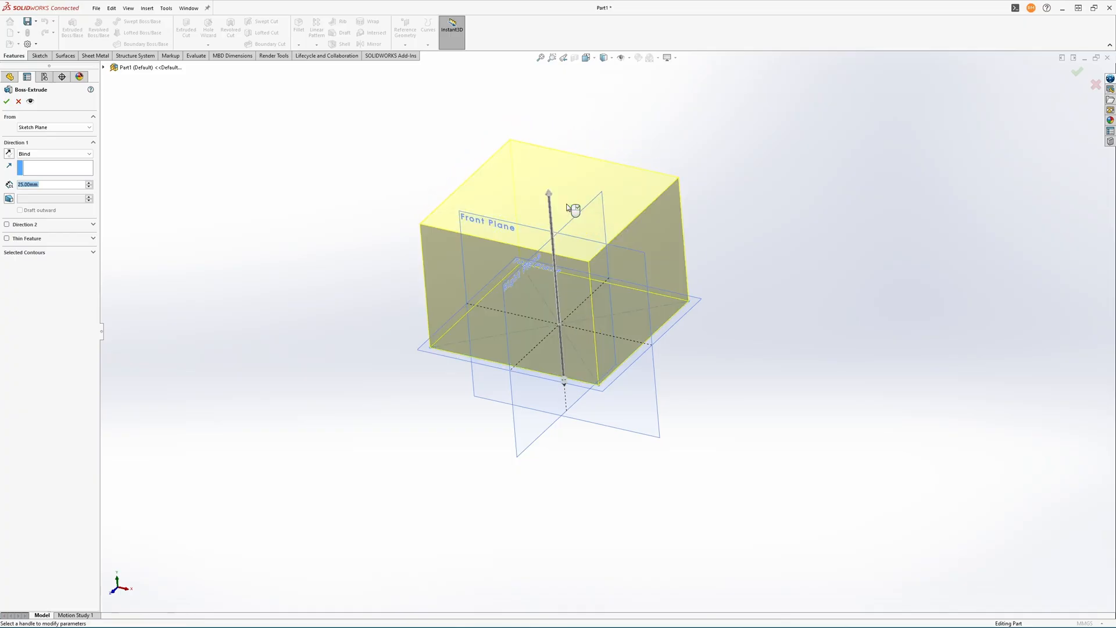
{"action": "left_click", "coordinate": [47, 154]}
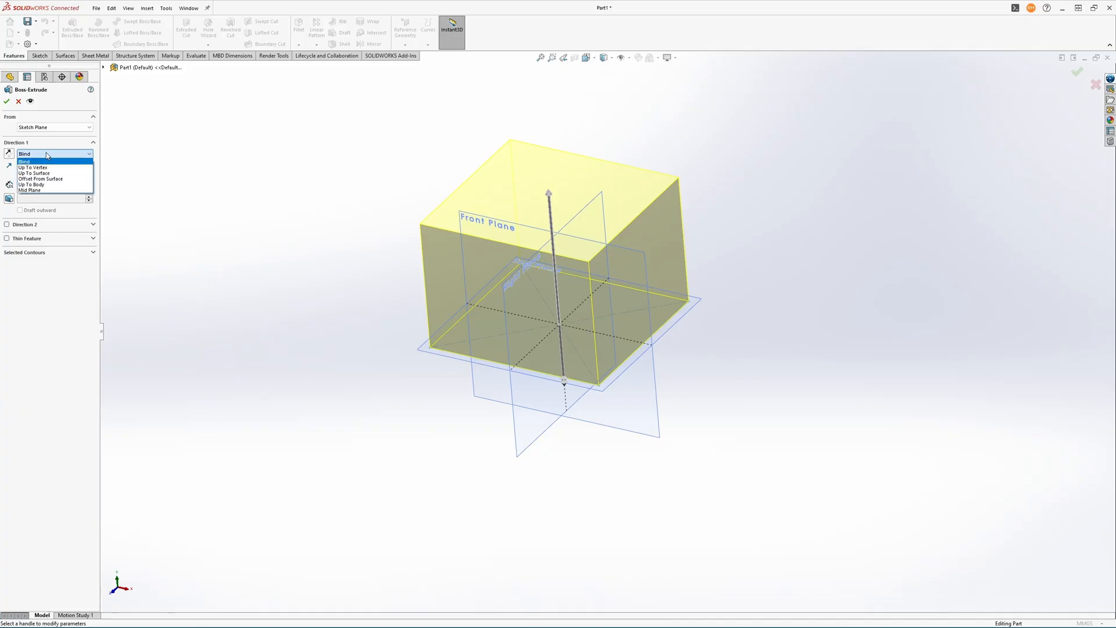
{"action": "left_click", "coordinate": [49, 191]}
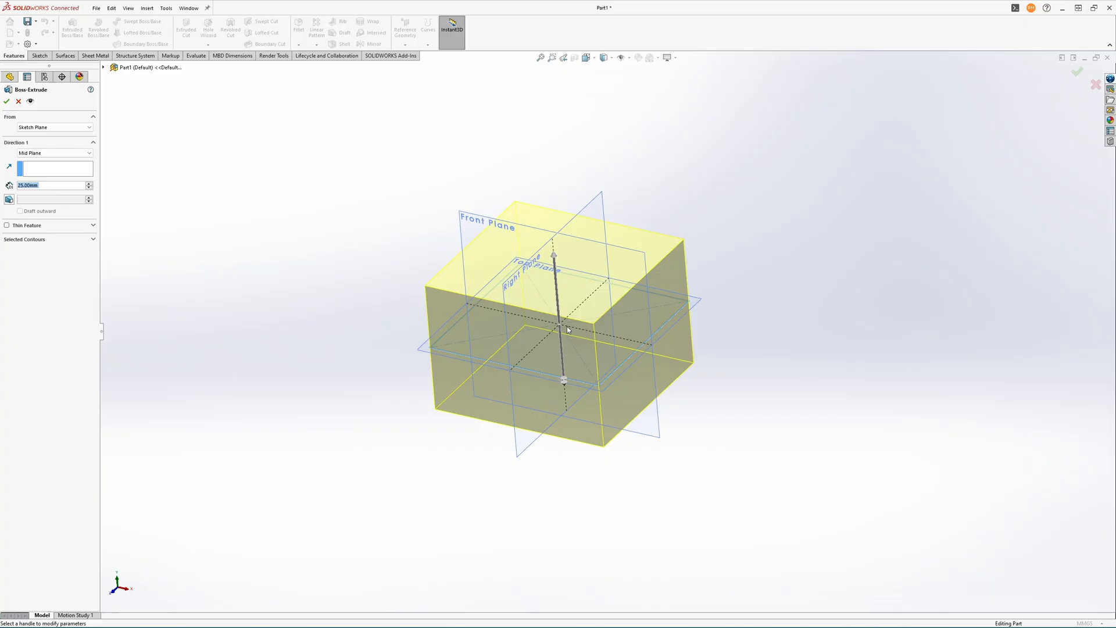
{"action": "mouse_move", "coordinate": [567, 326]}
{"action": "middle_mouse_down"}
{"action": "mouse_move", "coordinate": [531, 264]}
{"action": "mouse_move", "coordinate": [515, 305]}
{"action": "mouse_move", "coordinate": [550, 326]}
{"action": "middle_mouse_up"}
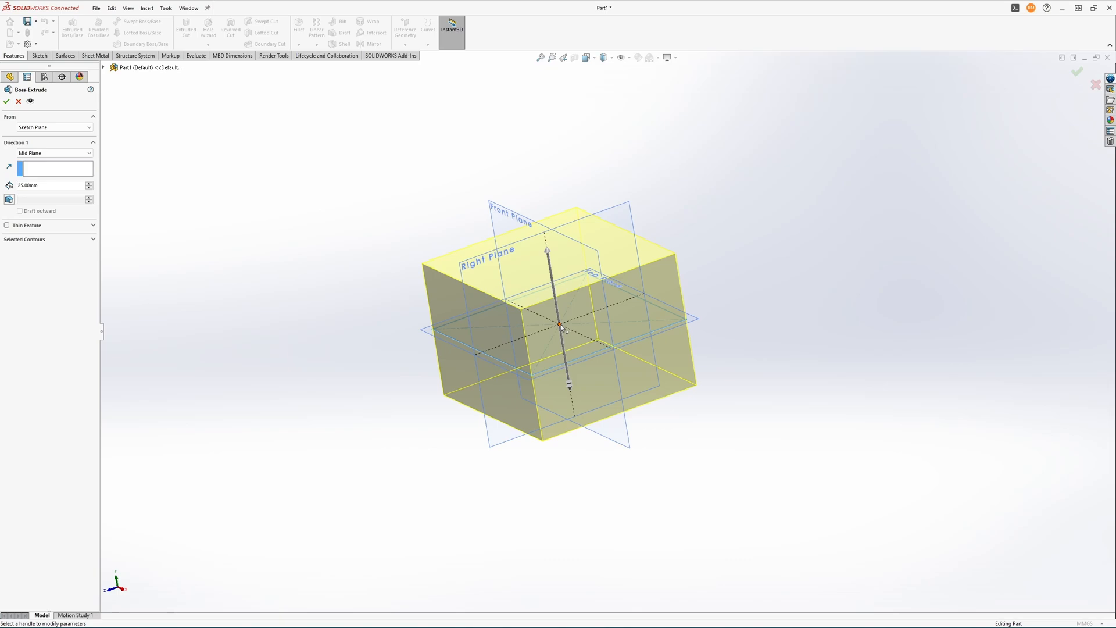
{"action": "middle_click_drag", "start_coordinate": [560, 324], "coordinate": [583, 329]}
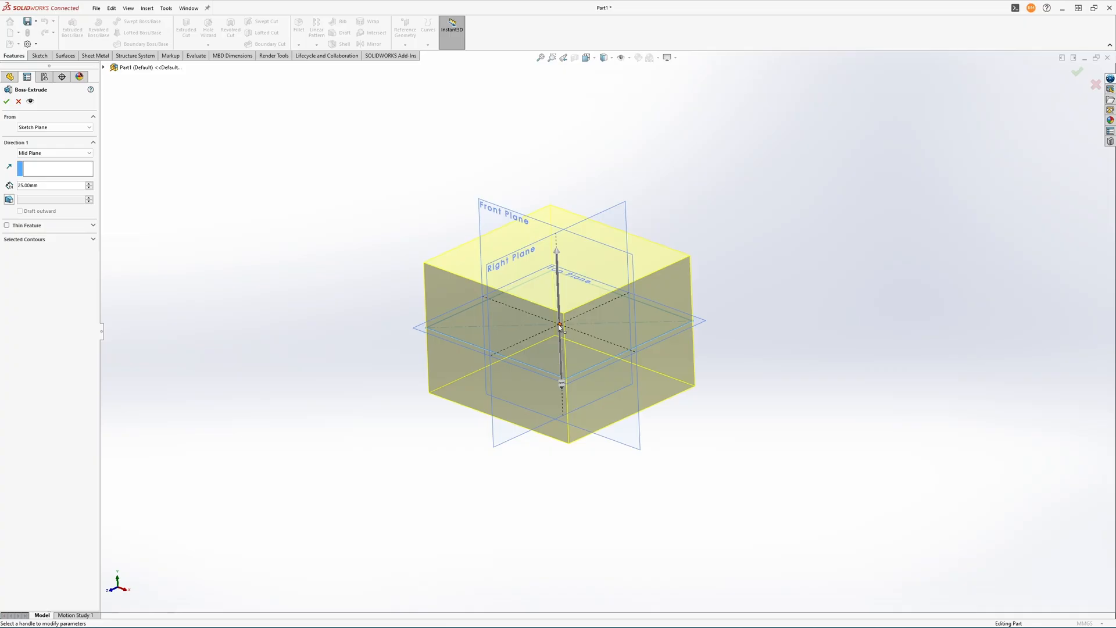
- Switch the extrusion's end condition to Blind to compare how the block sits relative to the origin
{"action": "left_click", "coordinate": [47, 155]}
{"action": "left_click", "coordinate": [45, 163]}
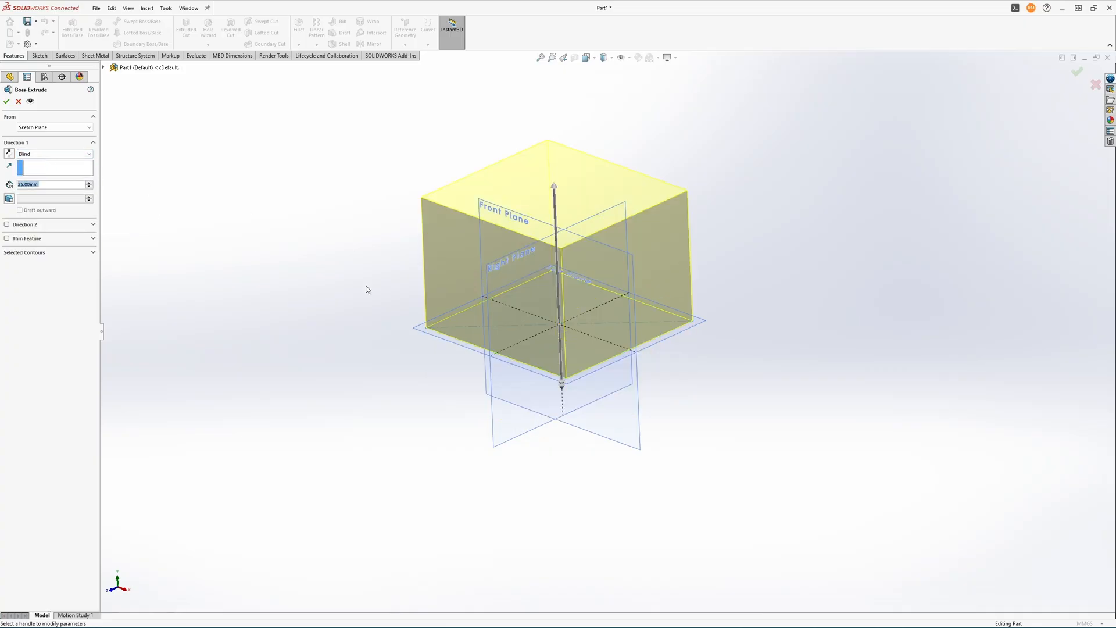
{"action": "middle_click_drag", "start_coordinate": [564, 328], "coordinate": [571, 377]}
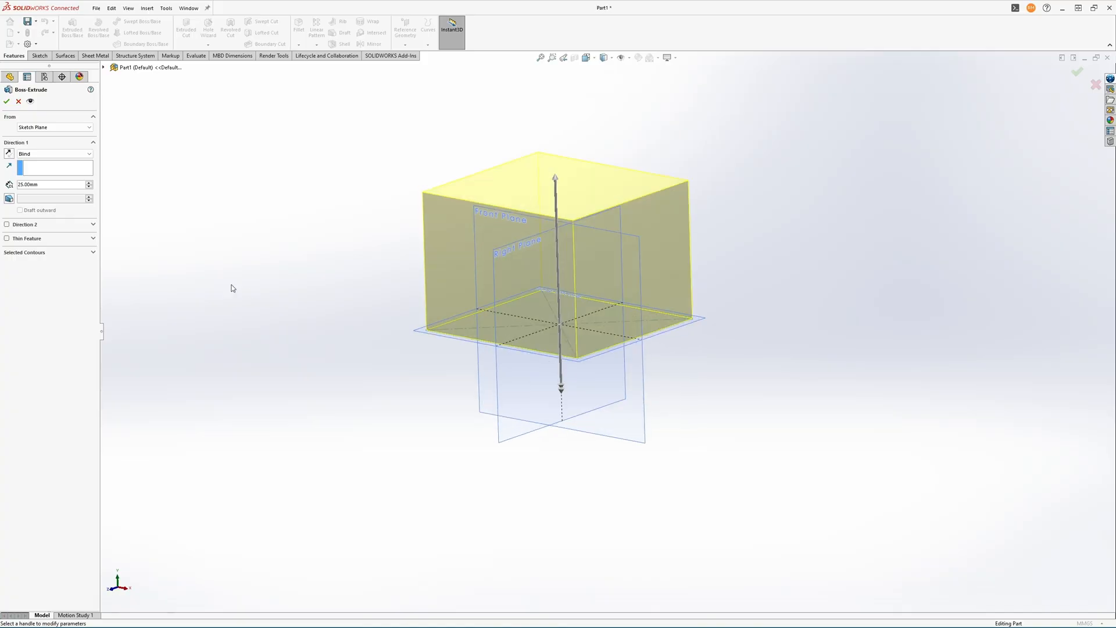
- Set the extrusion's end condition to Mid Plane and accept the boss extrusion
{"action": "left_click", "coordinate": [61, 154]}
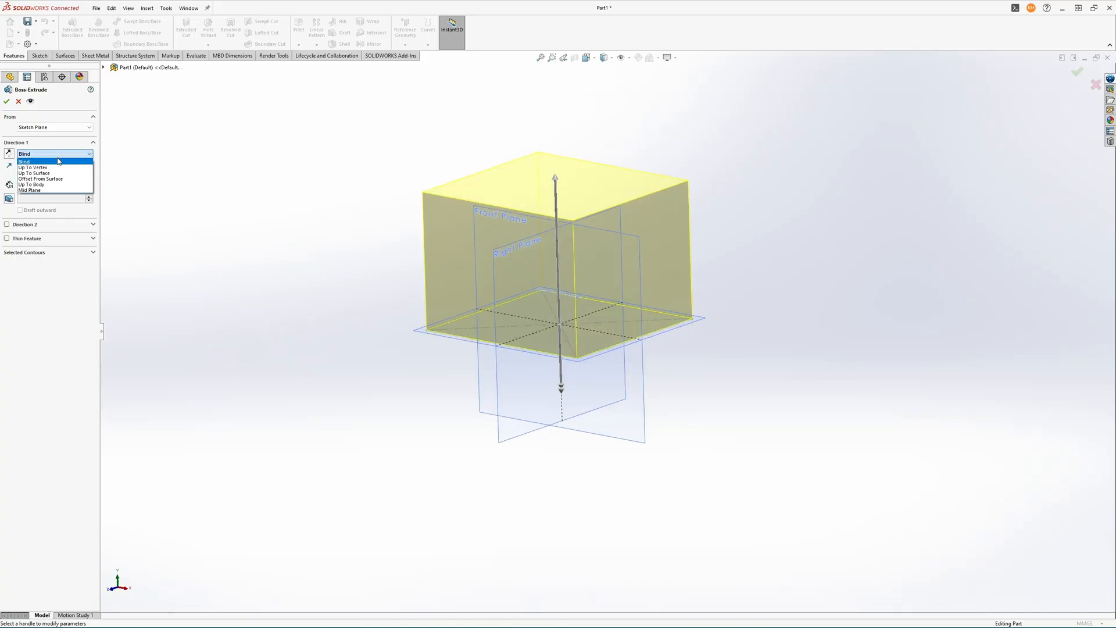
{"action": "left_click", "coordinate": [52, 190]}
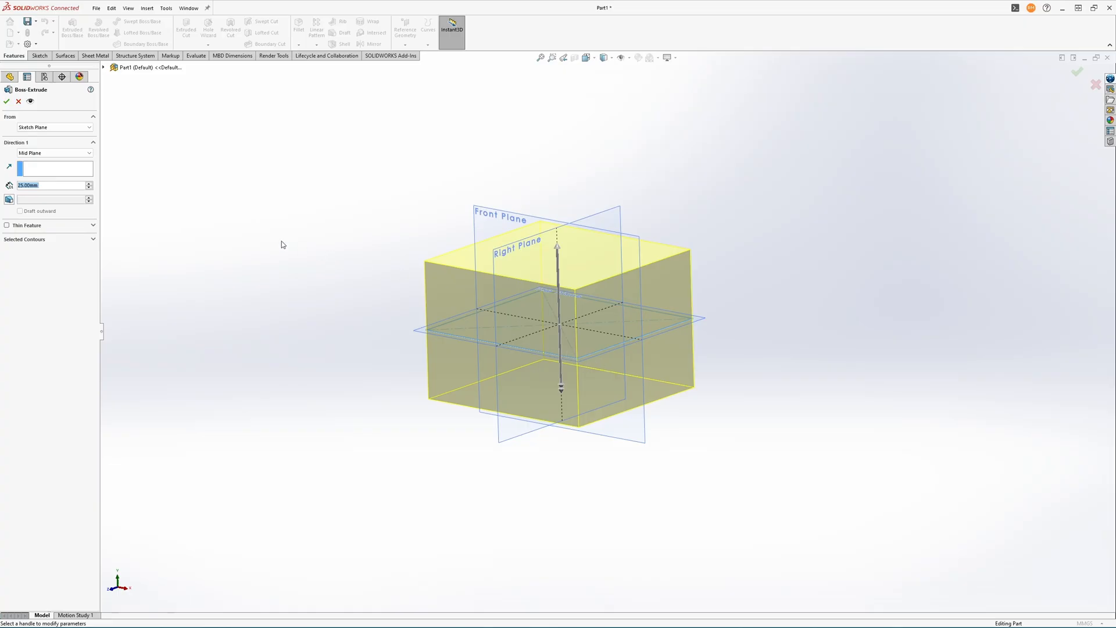
{"action": "left_click", "coordinate": [7, 102]}
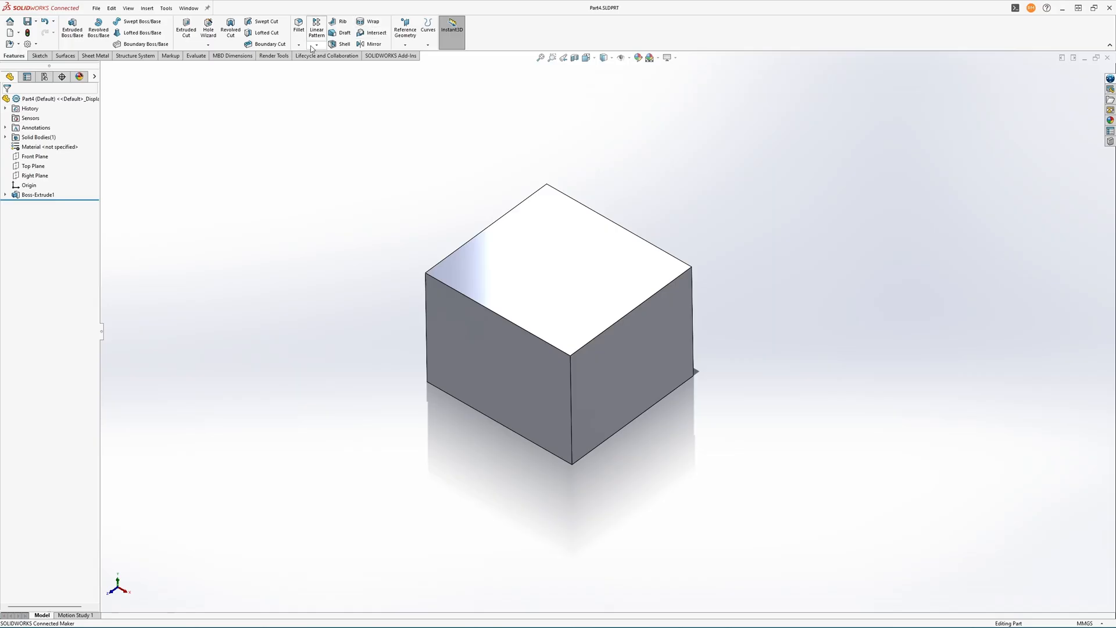
- Fillet the four edges of the block's top face with a 2 mm radius, and undo the fillet
{"action": "left_click", "coordinate": [300, 29]}
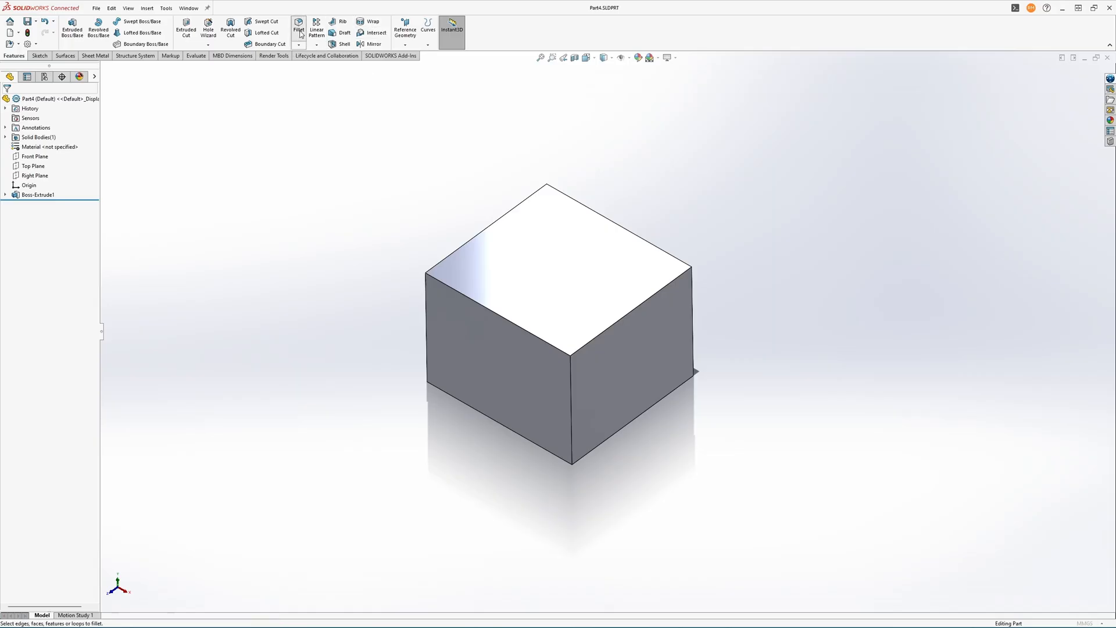
{"action": "left_click", "coordinate": [445, 283]}
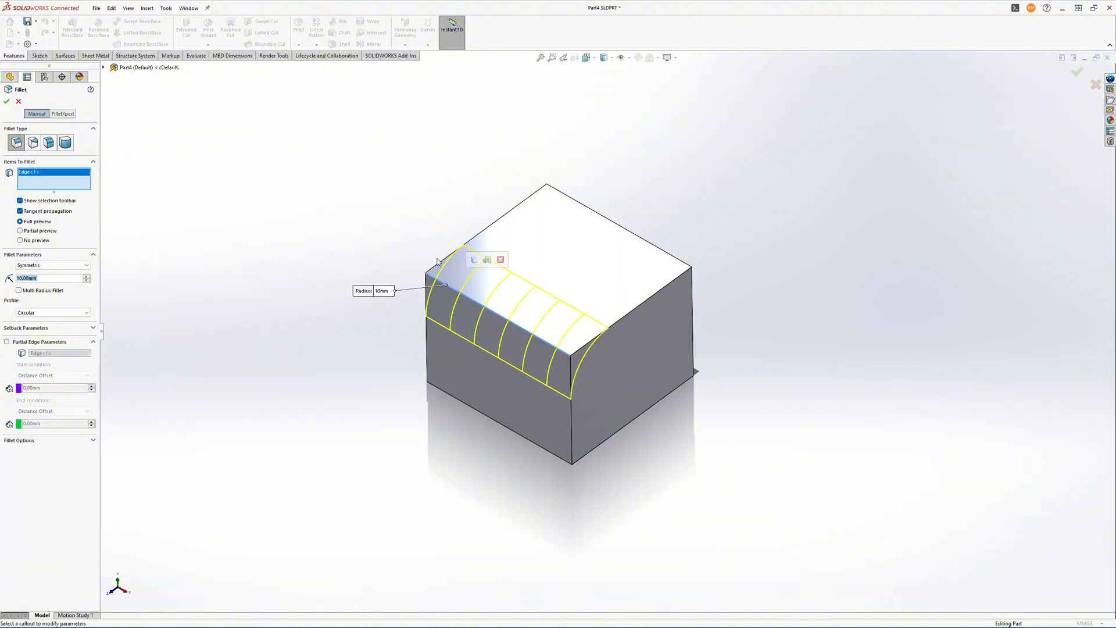
{"action": "left_click", "coordinate": [441, 261]}
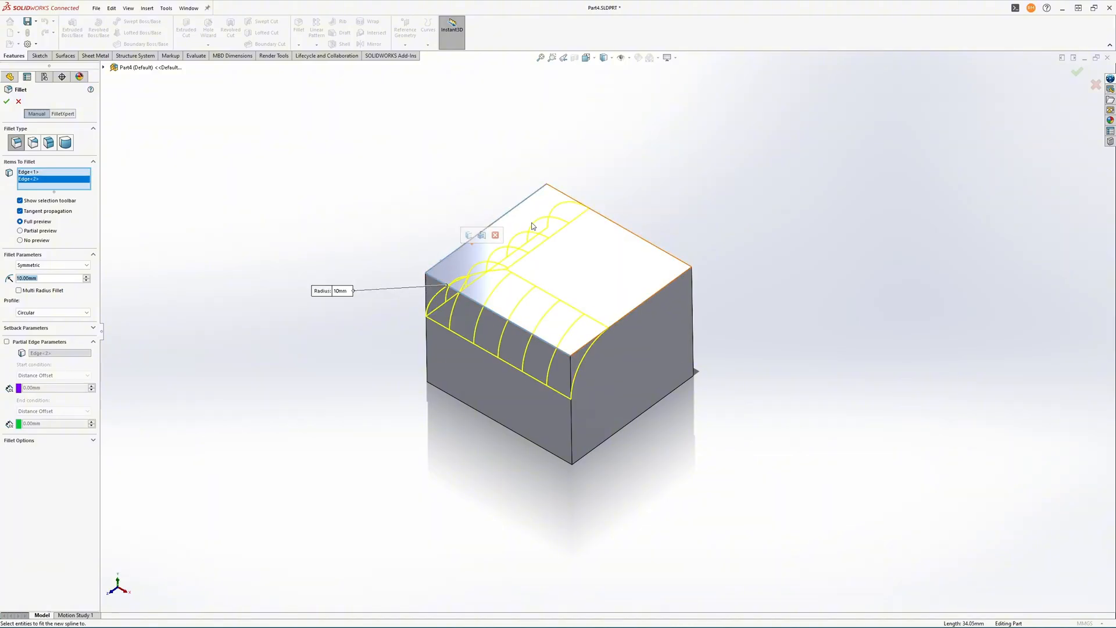
{"action": "left_click", "coordinate": [617, 224]}
{"action": "left_click", "coordinate": [656, 294]}
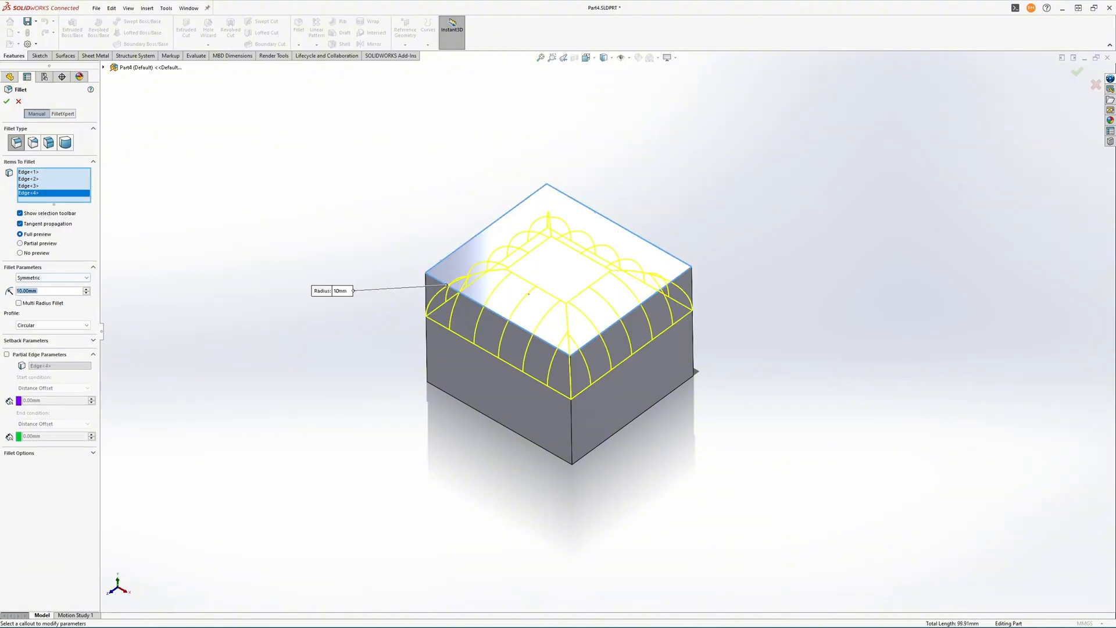
{"action": "type", "text": "2"}
{"action": "key", "text": "Return"}
{"action": "left_click", "coordinate": [7, 101]}
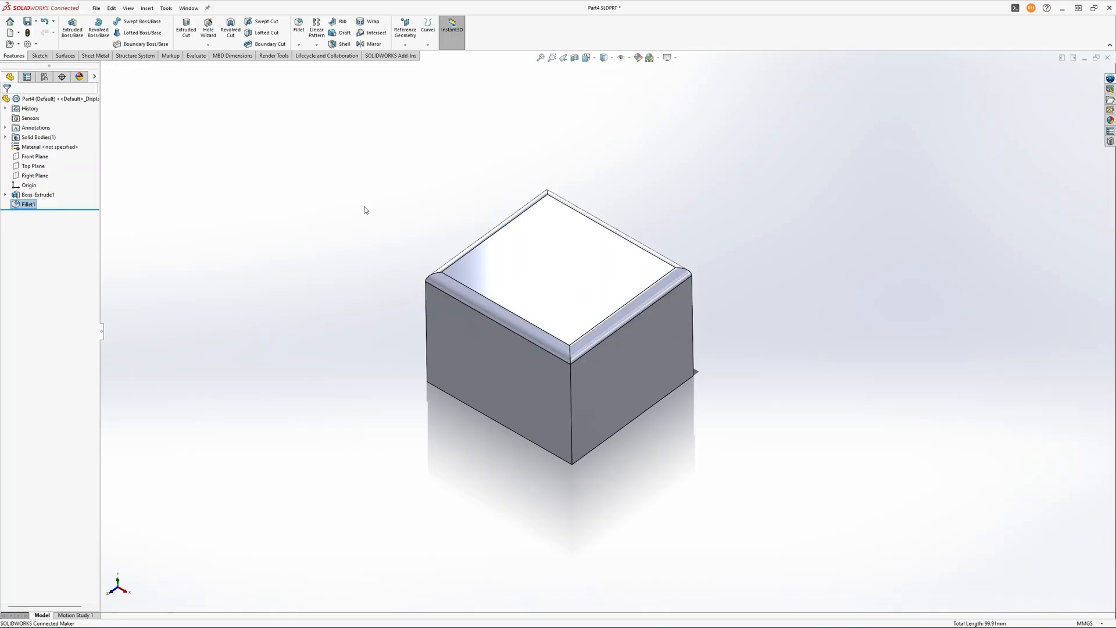
{"action": "left_click", "coordinate": [364, 210]}
{"action": "key", "text": "ctrl+z"}
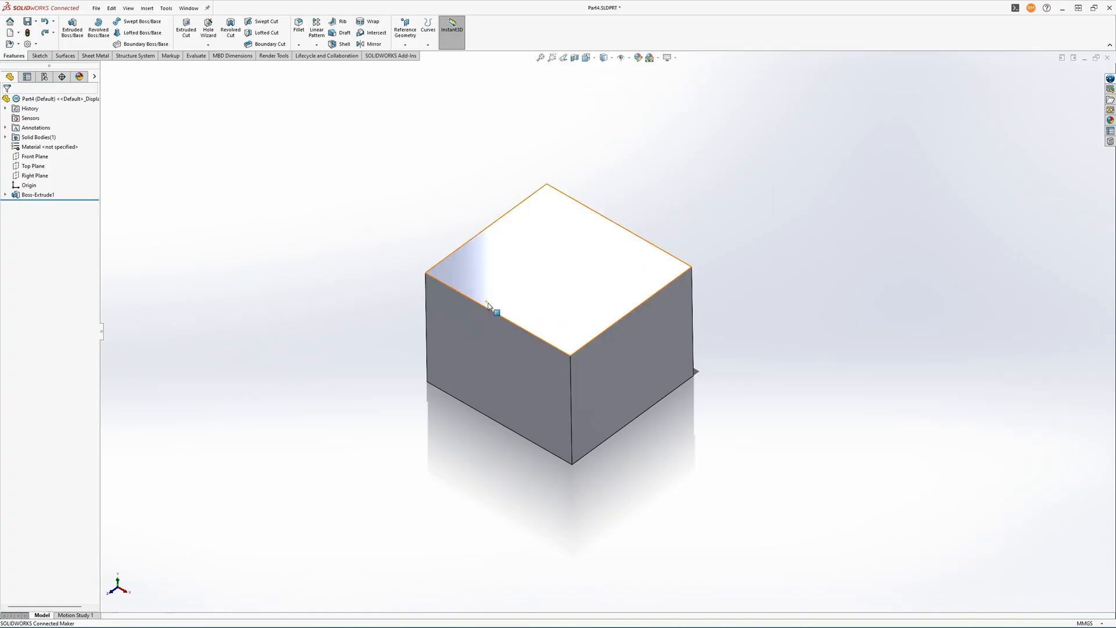
- Chamfer the four edges of the block's top face by 2 mm at 45 degrees, and undo the chamfer
{"action": "left_click", "coordinate": [299, 46]}
{"action": "left_click", "coordinate": [310, 65]}
{"action": "left_click", "coordinate": [446, 287]}
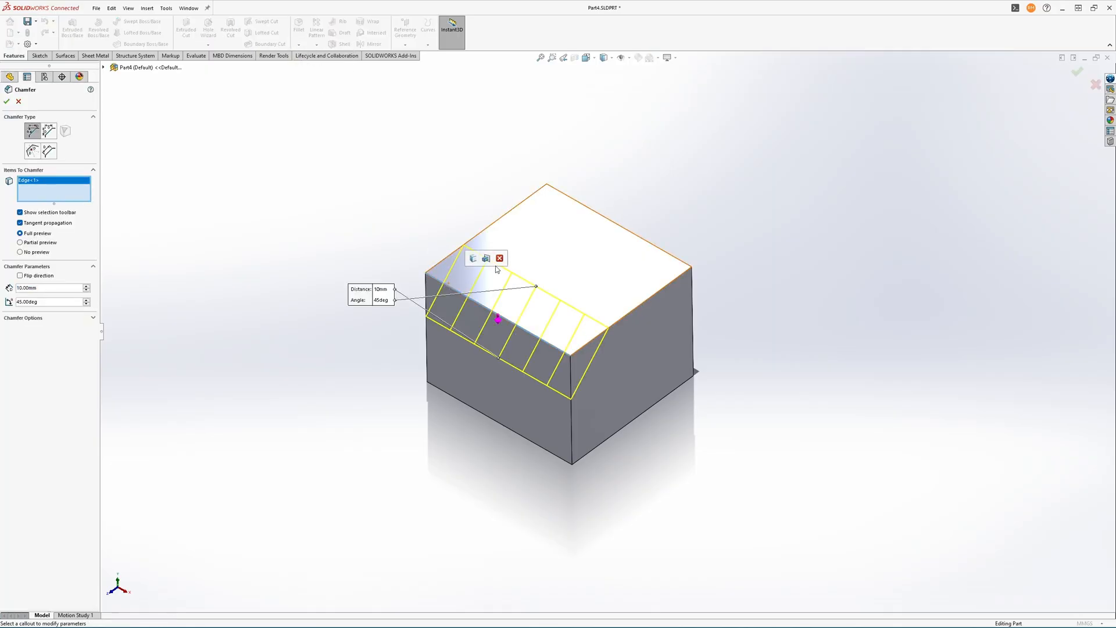
{"action": "left_click", "coordinate": [579, 207]}
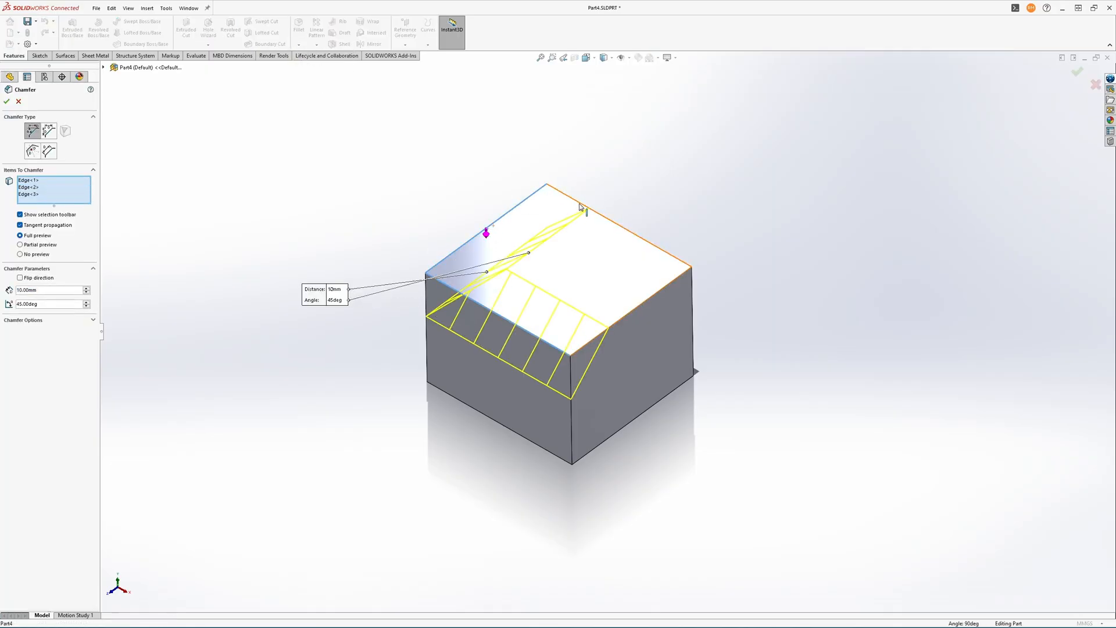
{"action": "left_click", "coordinate": [580, 208]}
{"action": "left_click", "coordinate": [664, 285]}
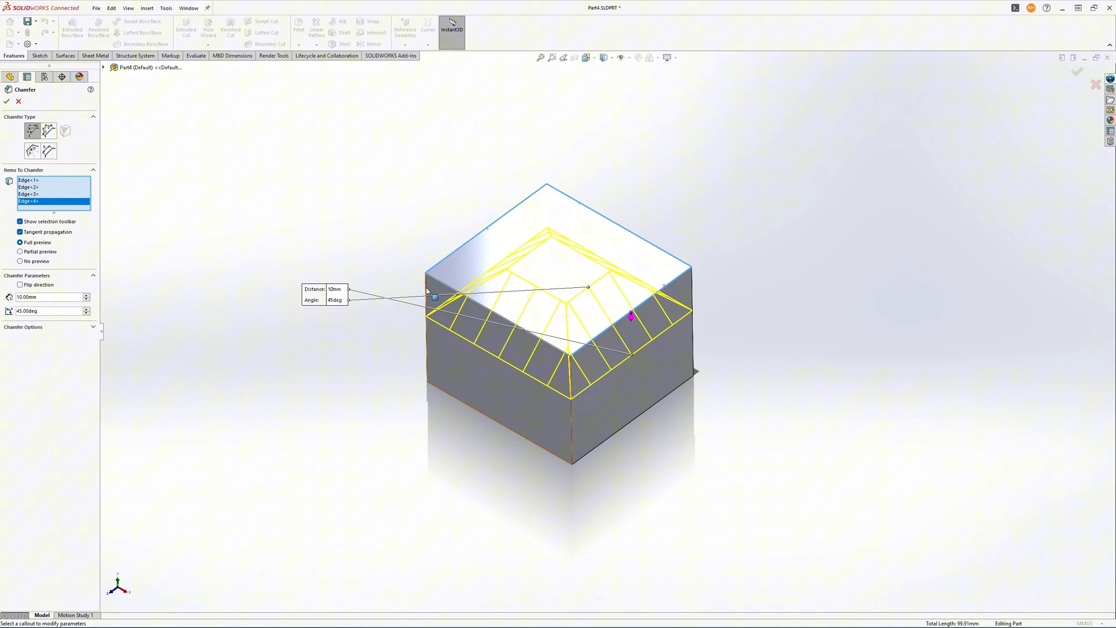
{"action": "double_click", "coordinate": [56, 298]}
{"action": "type", "text": "2"}
{"action": "key", "text": "Return"}
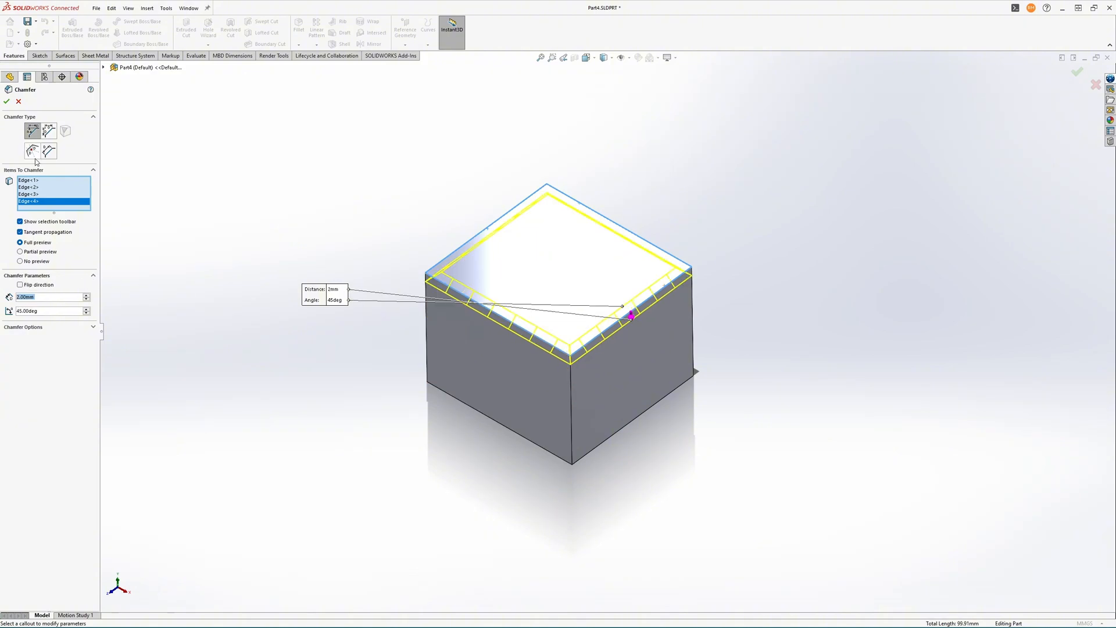
{"action": "left_click", "coordinate": [6, 101]}
{"action": "middle_click_drag", "start_coordinate": [733, 260], "coordinate": [658, 256]}
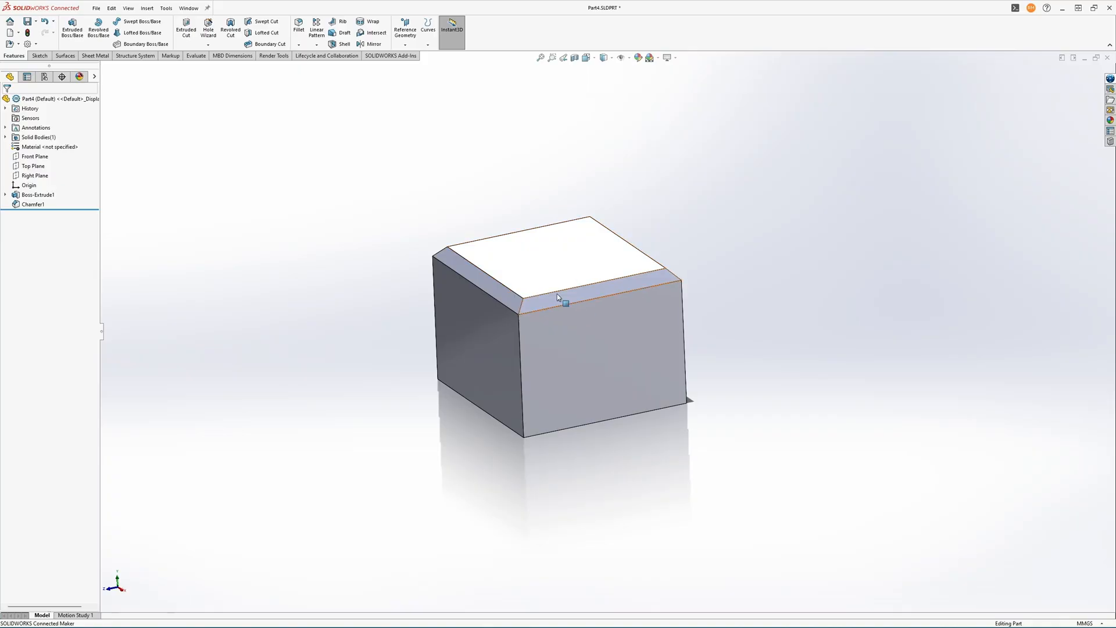
{"action": "key", "text": "ctrl+z"}
{"action": "key", "text": "ctrl+7"}
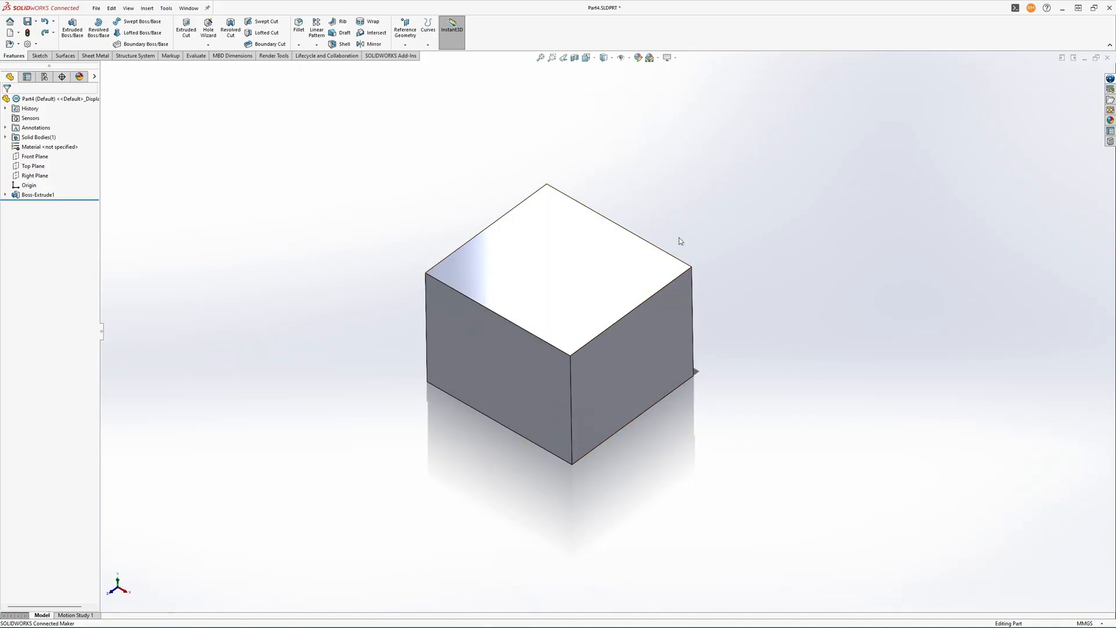
{"action": "left_click", "coordinate": [317, 46]}
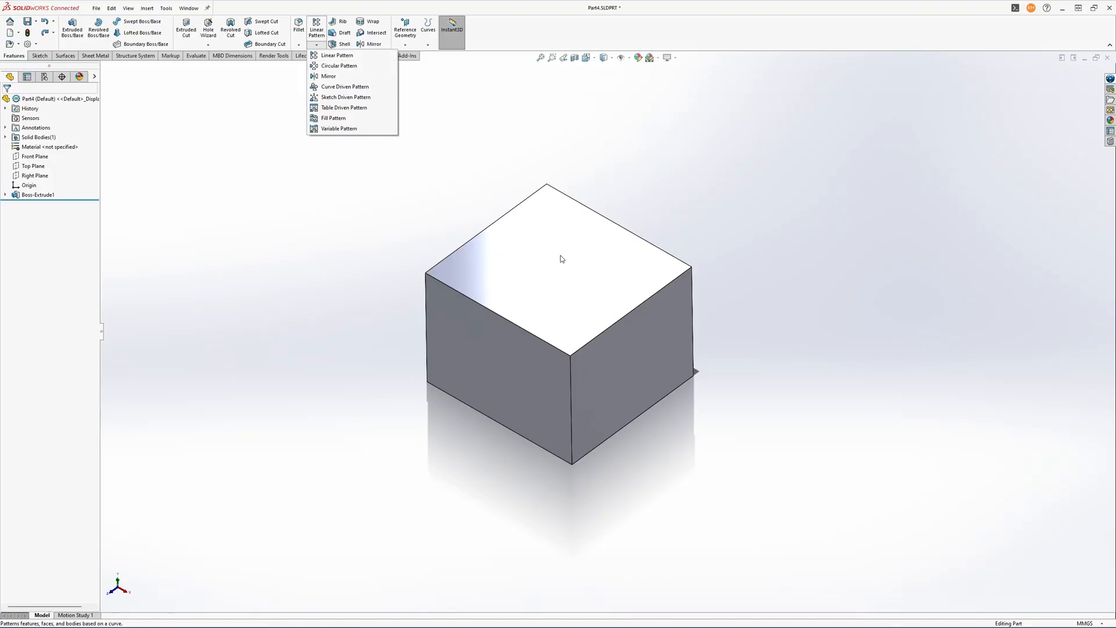
- Sketch a circle of about 1.3 mm radius near the back-left corner of the block's top face
{"action": "left_click", "coordinate": [598, 302]}
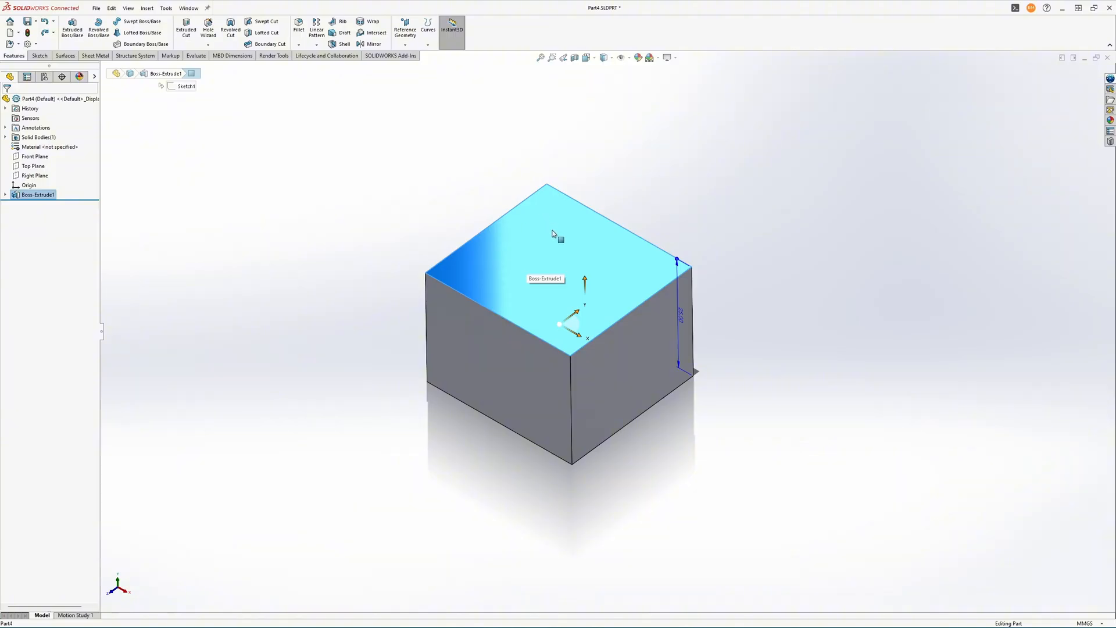
{"action": "right_click", "coordinate": [548, 201]}
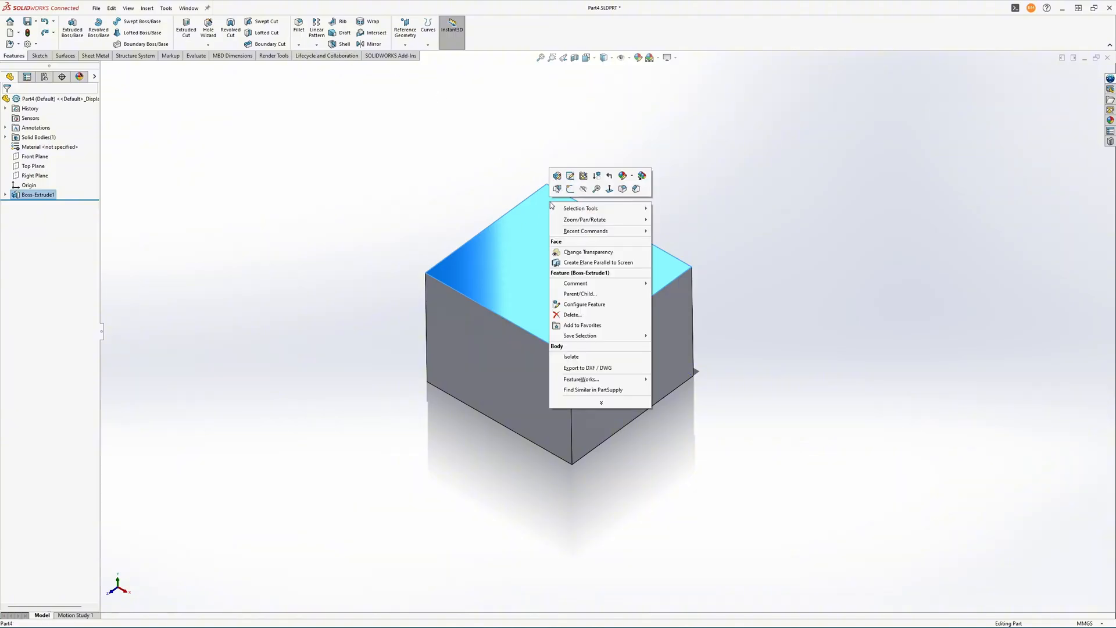
{"action": "left_click", "coordinate": [569, 189]}
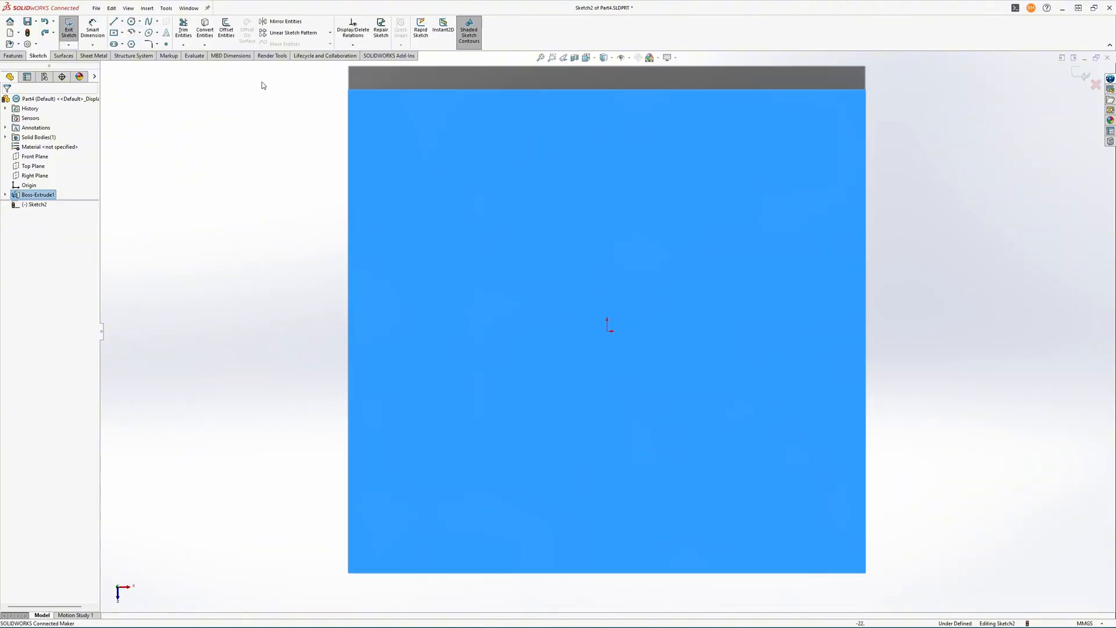
{"action": "left_click", "coordinate": [132, 21]}
{"action": "left_click", "coordinate": [411, 143]}
{"action": "left_click", "coordinate": [429, 137]}
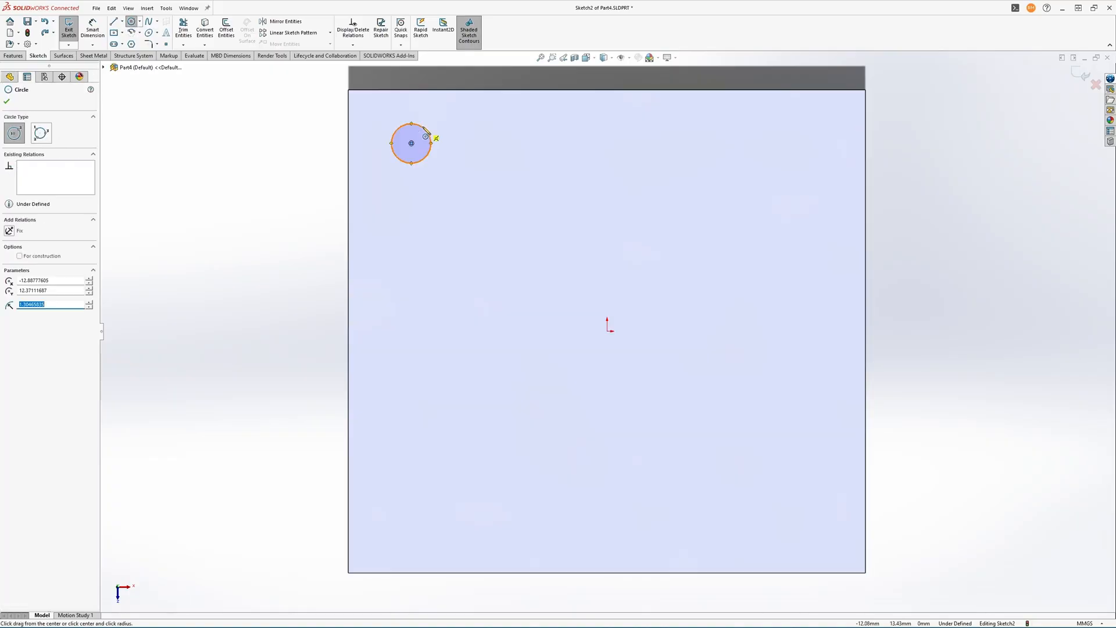
- Extrude the circle as a boss with a depth of 0.5 mm and the Mid Plane end condition
{"action": "left_click", "coordinate": [13, 55]}
{"action": "left_click", "coordinate": [80, 39]}
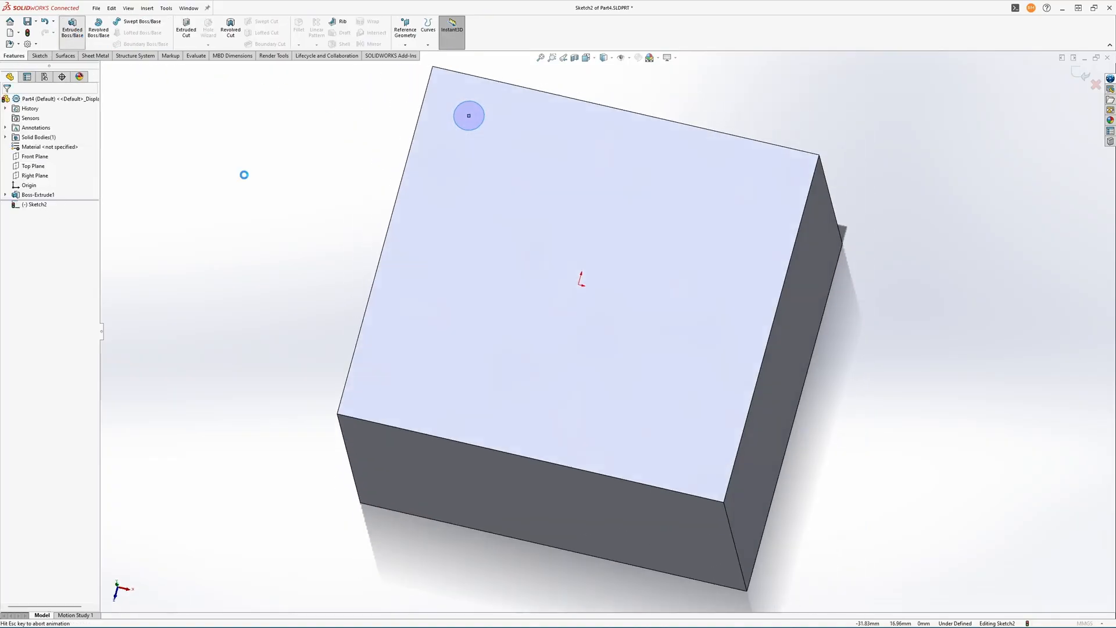
{"action": "type", "text": "0"}
{"action": "key", "text": "Return"}
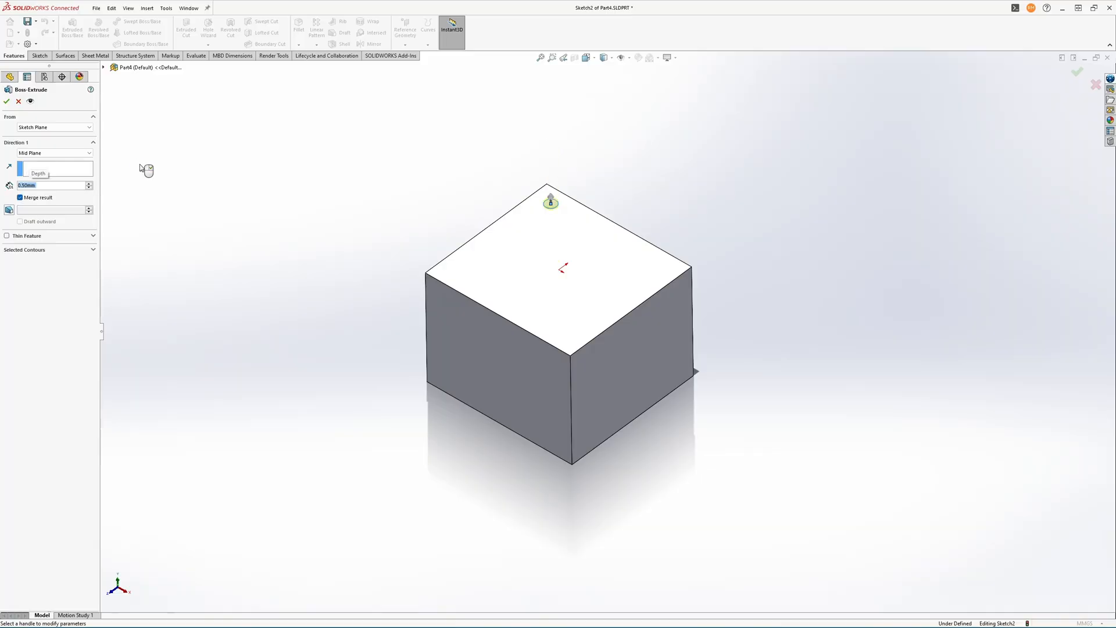
{"action": "scroll", "coordinate": [562, 208], "scroll_direction": "down", "scroll_amount": 3}
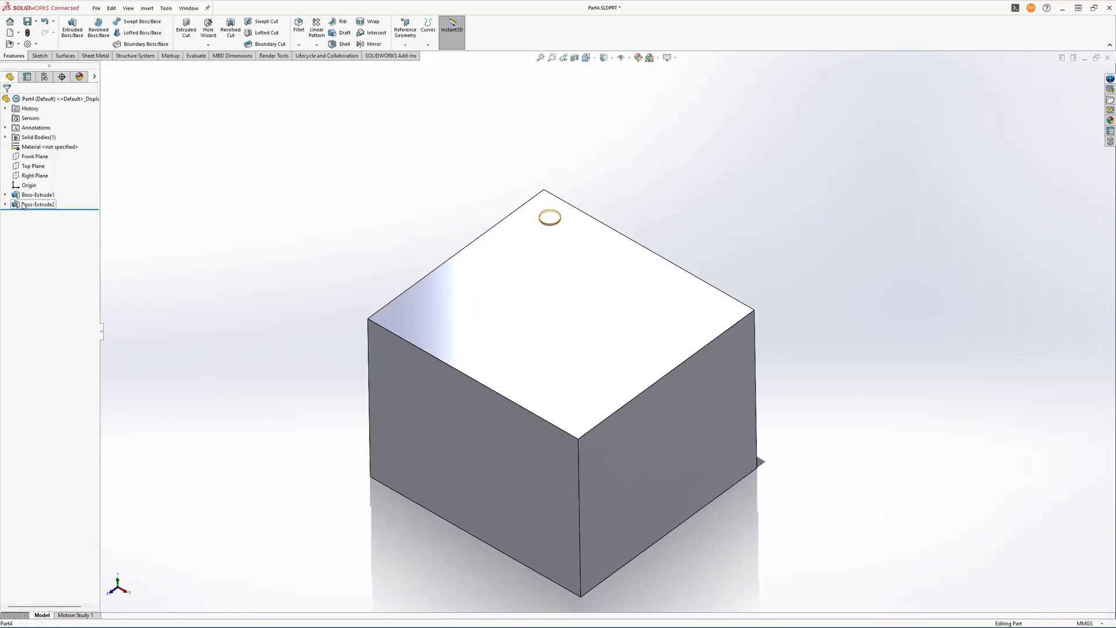
- Set up a Linear Pattern of the small round boss along the top face's back-right edge with 5 mm spacing and 5 instances
{"action": "left_click", "coordinate": [550, 218]}
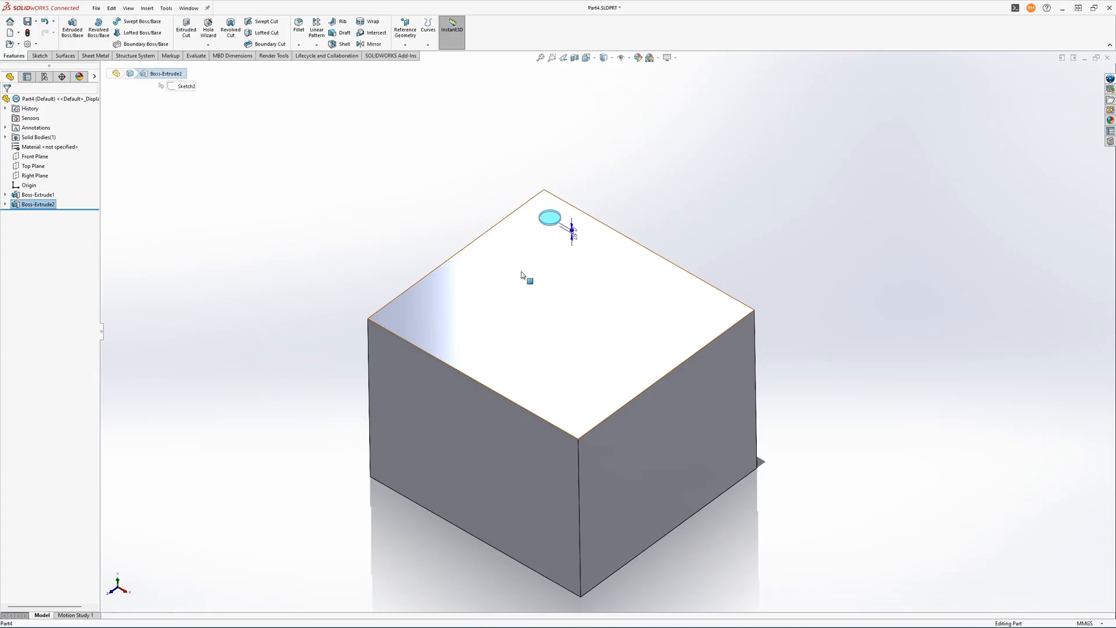
{"action": "left_click", "coordinate": [316, 28]}
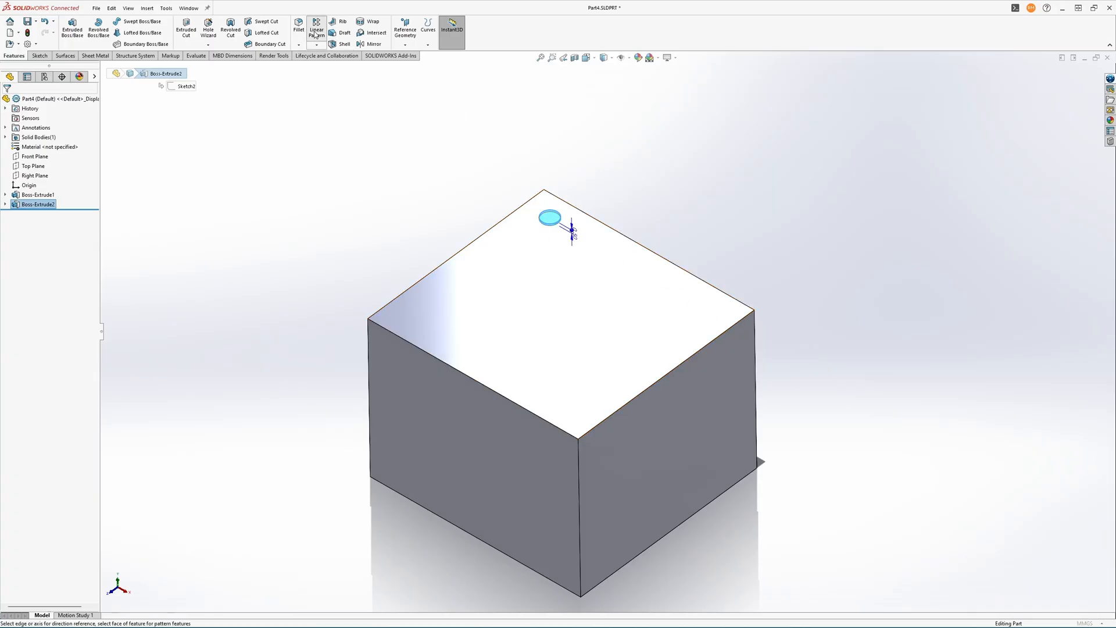
{"action": "left_click", "coordinate": [574, 209]}
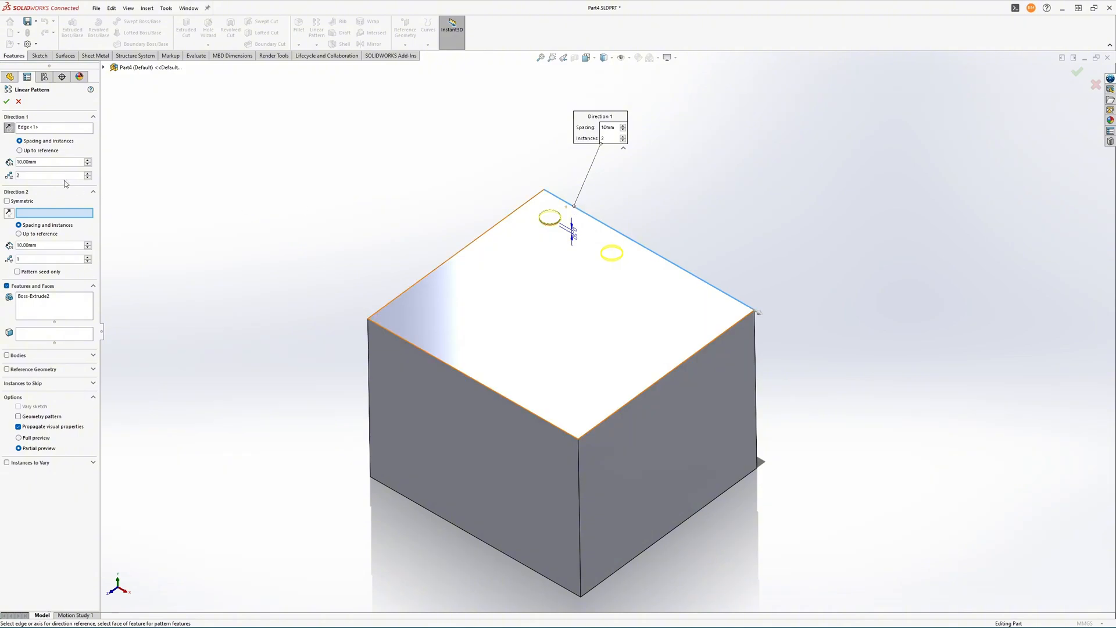
{"action": "double_click", "coordinate": [42, 161]}
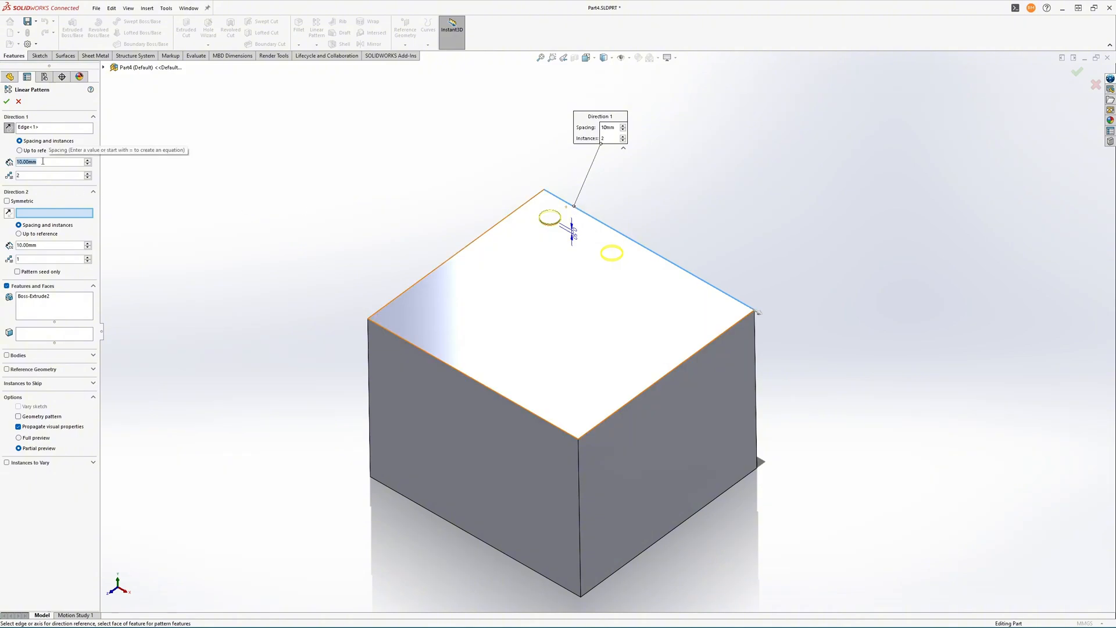
{"action": "type", "text": "5"}
{"action": "key", "text": "Return"}
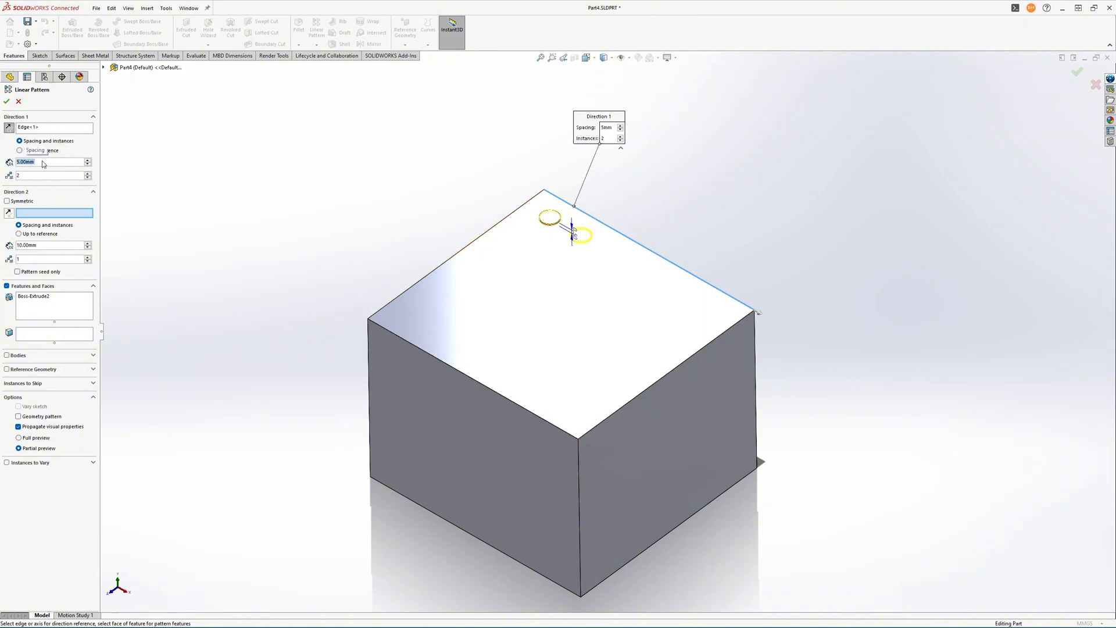
{"action": "left_click", "coordinate": [44, 174]}
{"action": "type", "text": "5"}
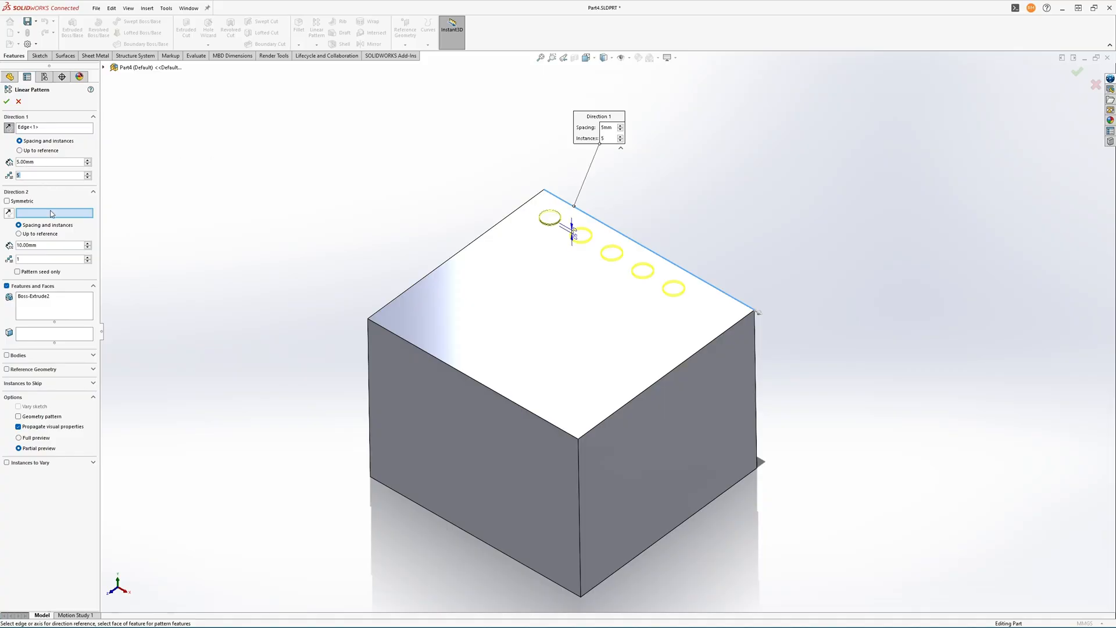
- Add a second pattern direction along the top face's back-left edge with 5 mm spacing and 5 instances, and cancel the pattern
{"action": "left_click", "coordinate": [479, 240]}
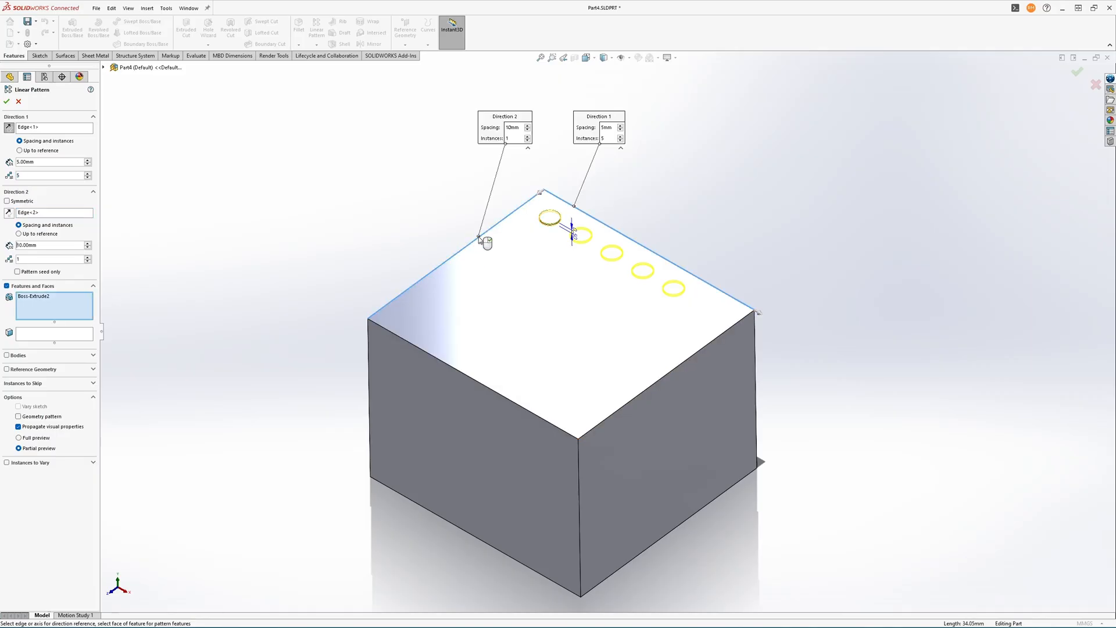
{"action": "double_click", "coordinate": [54, 245]}
{"action": "type", "text": "5"}
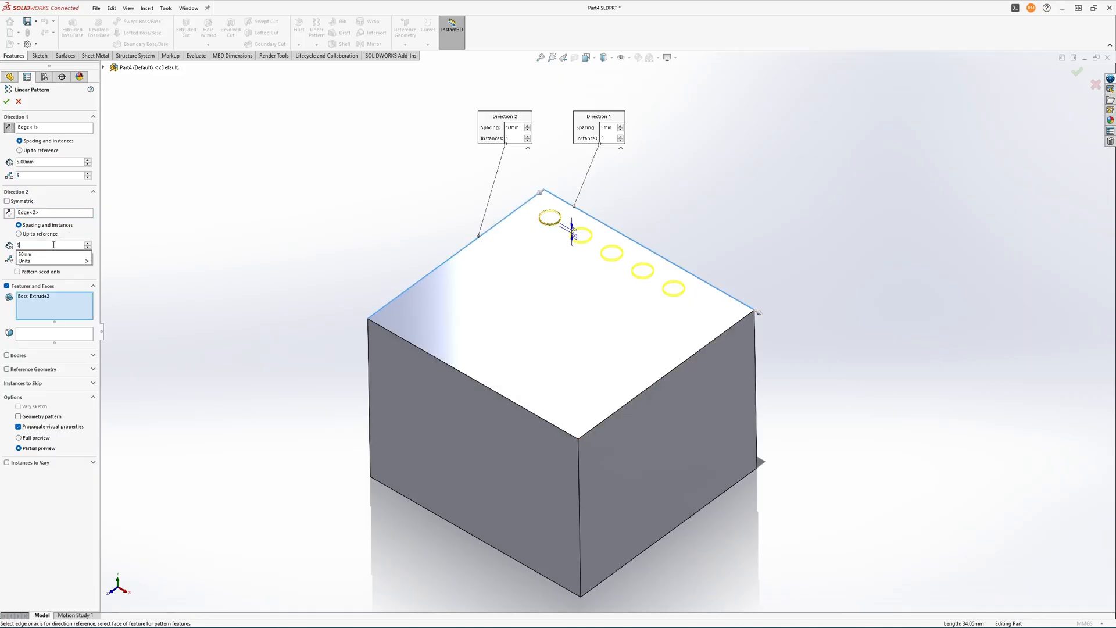
{"action": "key", "text": "Return"}
{"action": "double_click", "coordinate": [52, 258]}
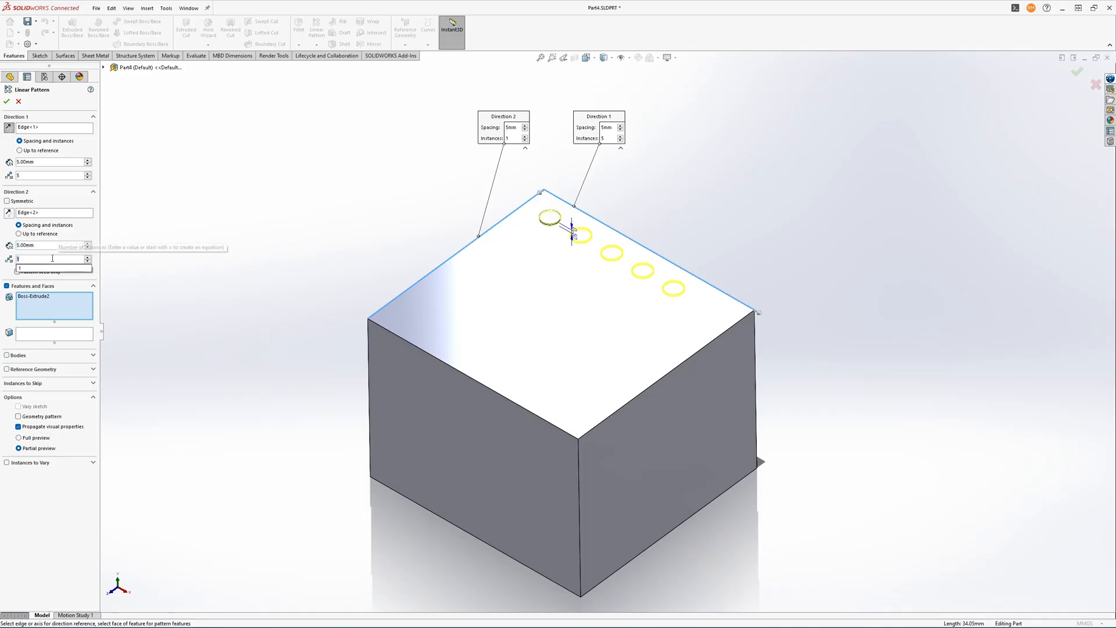
{"action": "type", "text": "5"}
{"action": "key", "text": "Return"}
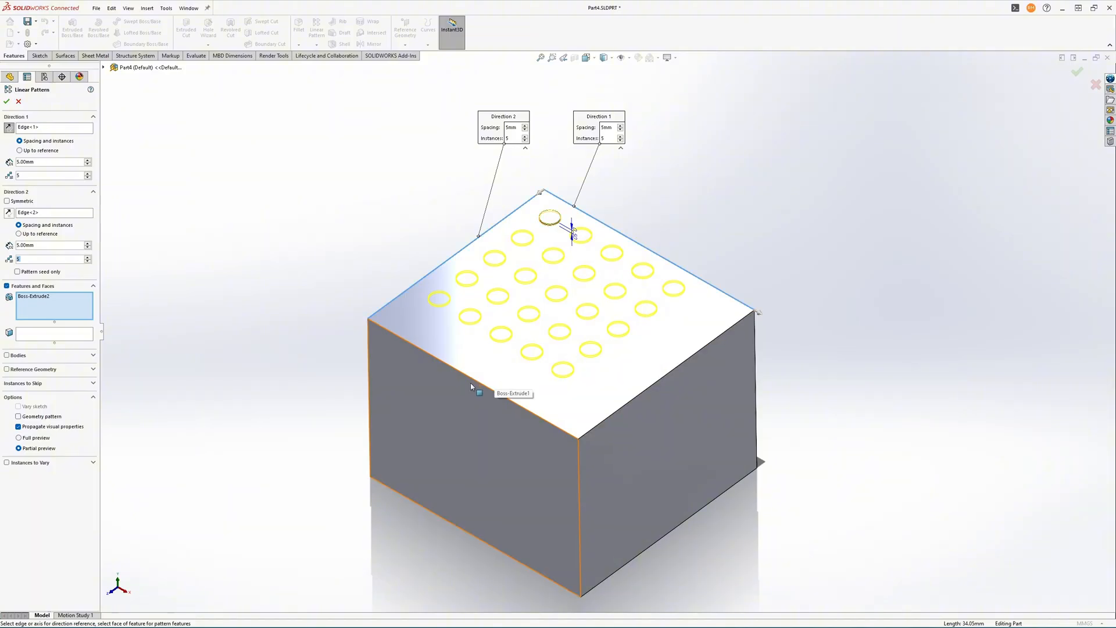
{"action": "left_click", "coordinate": [19, 102]}
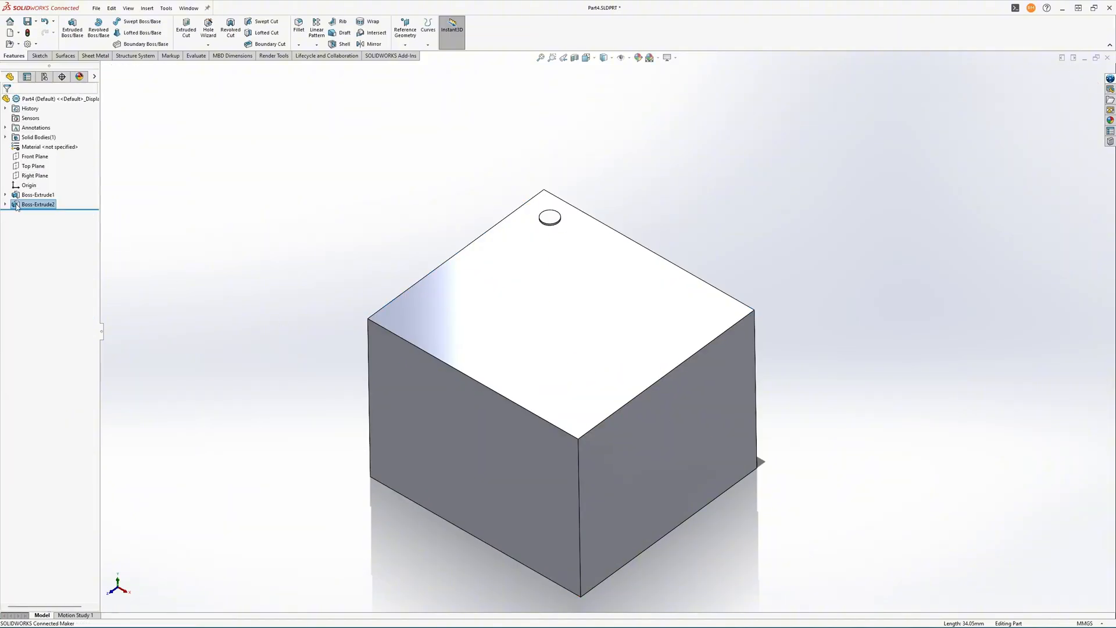
- Delete the small round boss on the block's top face together with its circle sketch
{"action": "left_click", "coordinate": [17, 205]}
{"action": "key", "text": "Delete"}
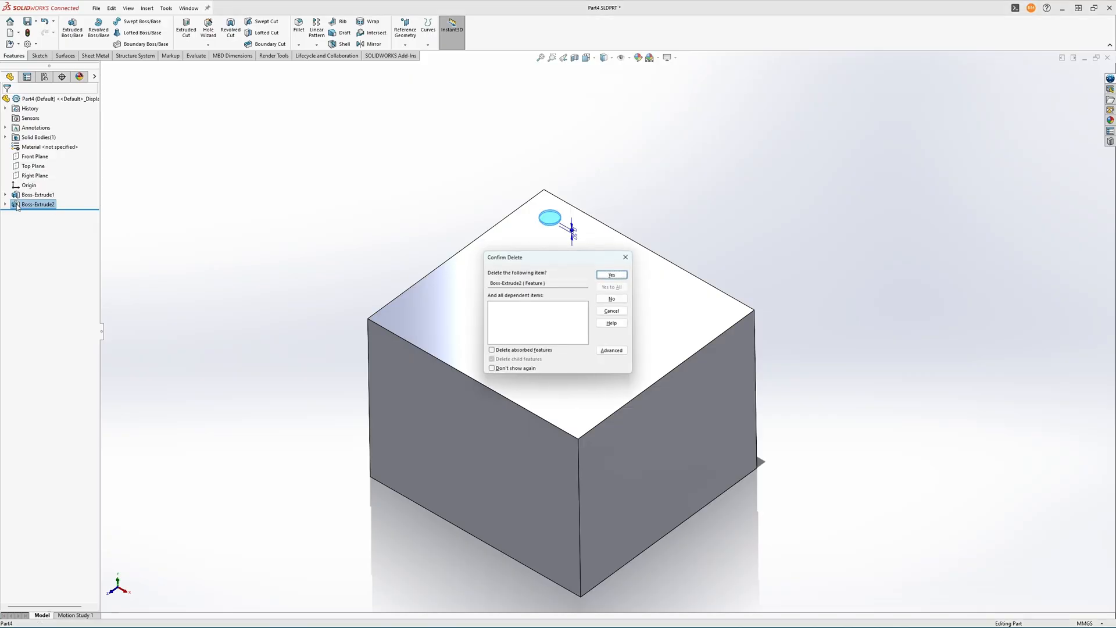
{"action": "key", "text": "Return"}
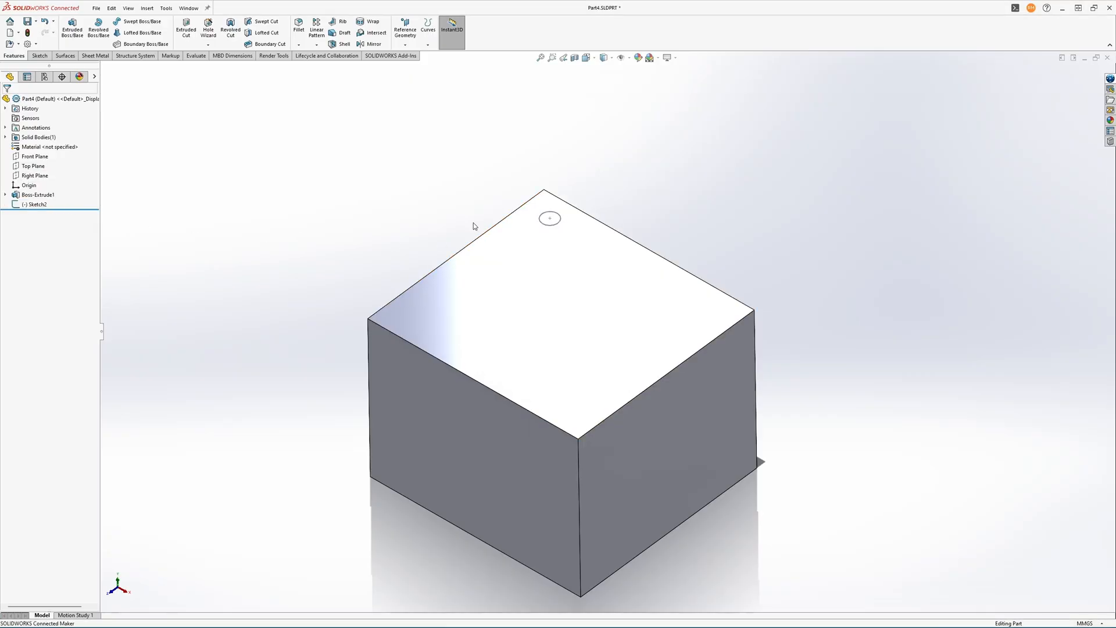
{"action": "left_click", "coordinate": [27, 205]}
{"action": "key", "text": "Delete"}
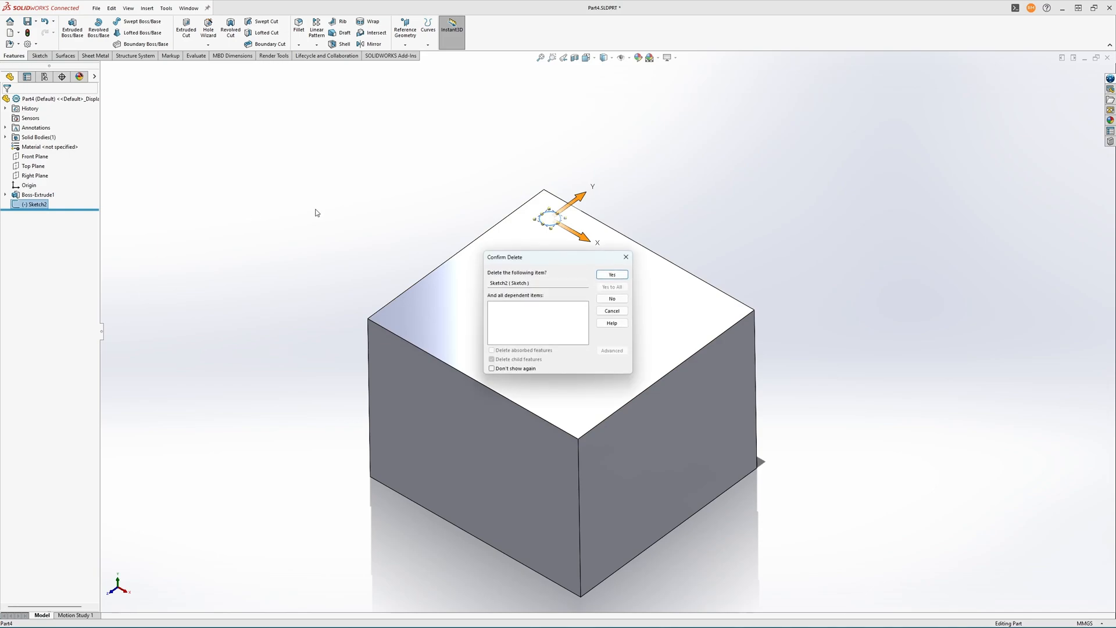
{"action": "key", "text": "Return"}
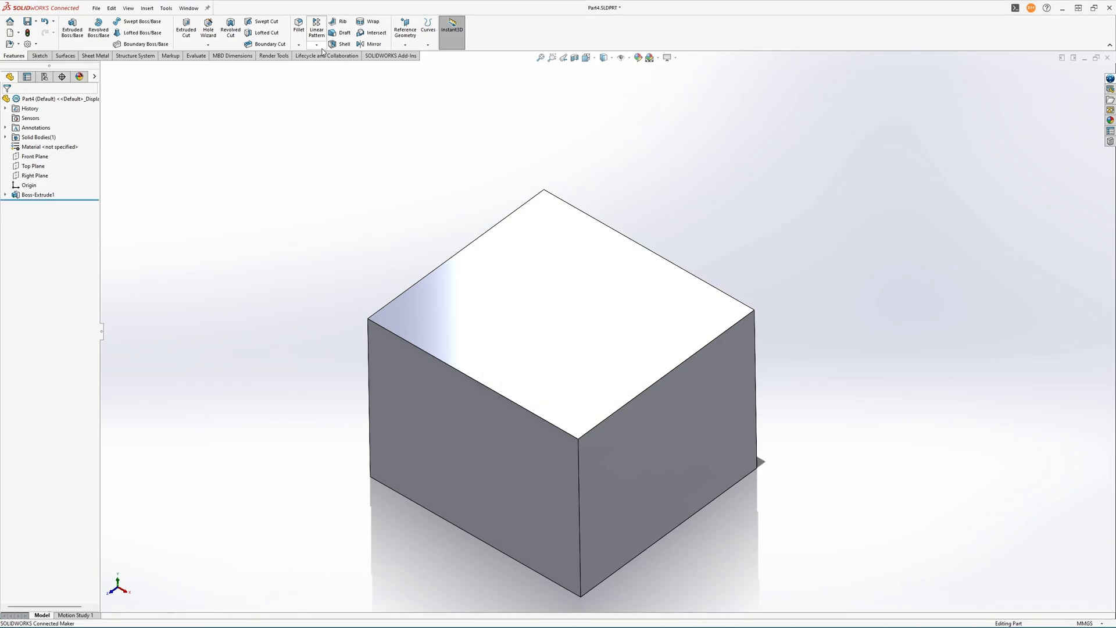
- Undo the deletion of the circle sketch and the small round boss
{"action": "left_click", "coordinate": [317, 46]}
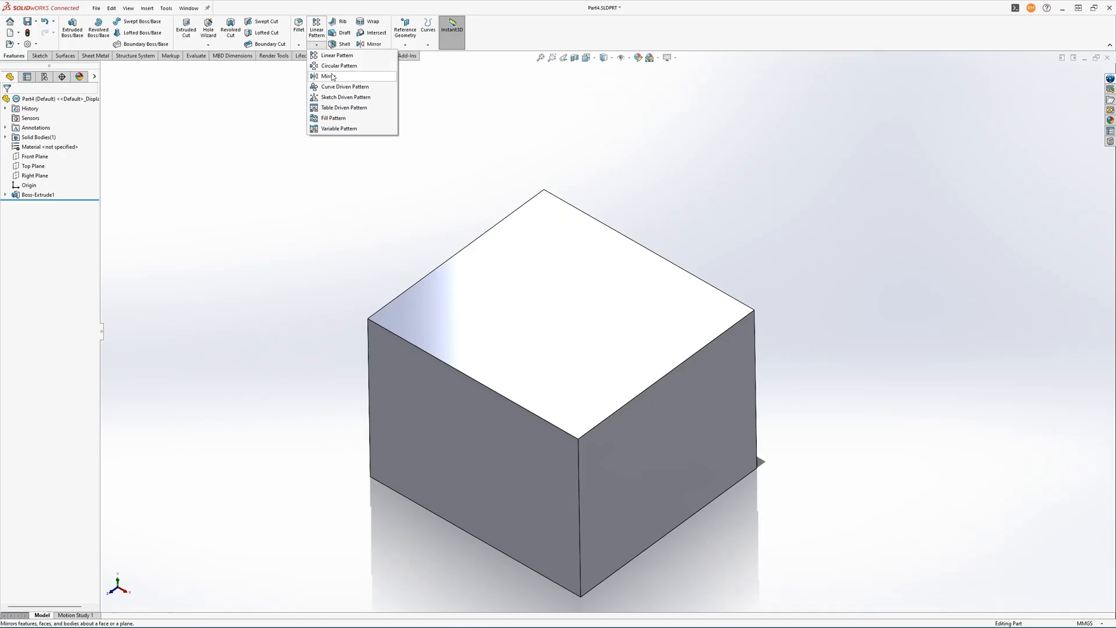
{"action": "left_click", "coordinate": [363, 236]}
{"action": "key", "text": "ctrl+z"}
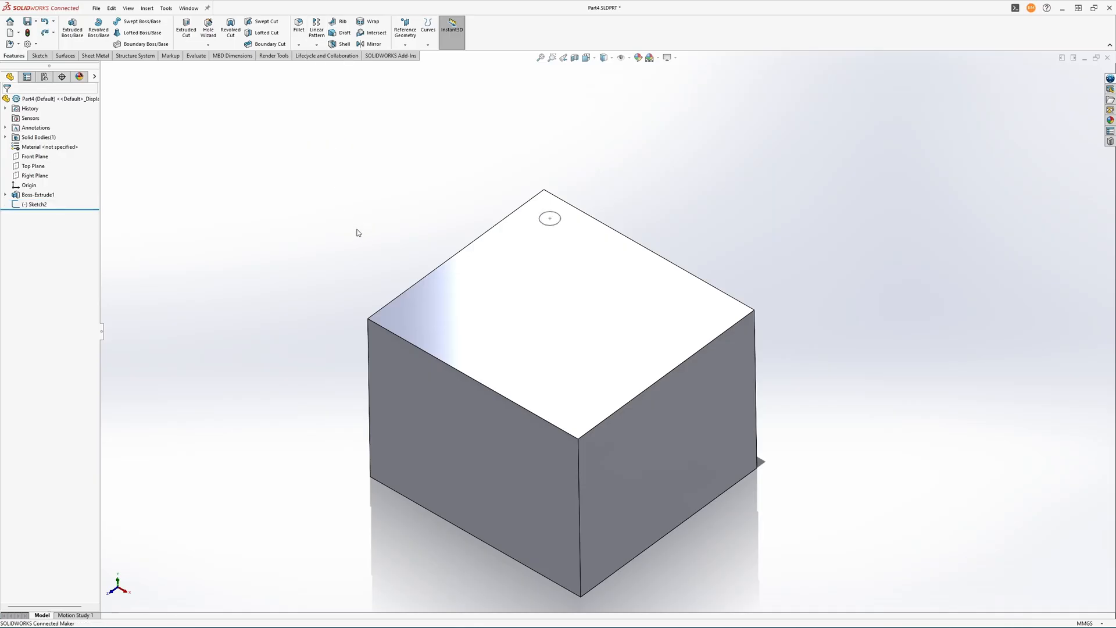
{"action": "key", "text": "ctrl+z"}
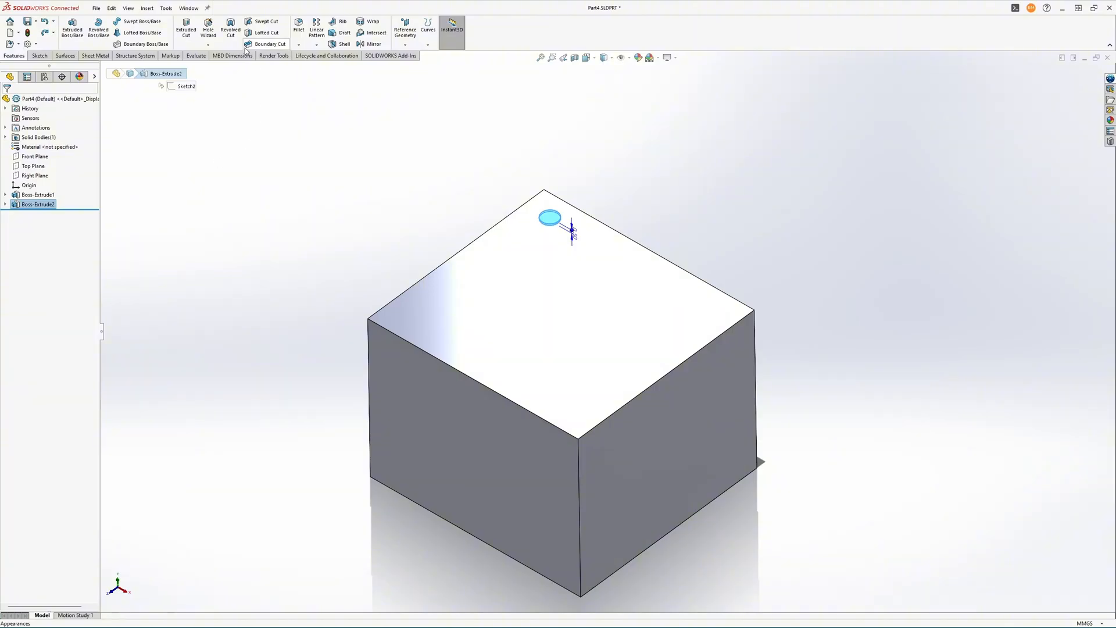
- Preview a mirror of the small round boss about the Right Plane, and cancel the mirror
{"action": "left_click", "coordinate": [317, 45]}
{"action": "left_click", "coordinate": [317, 77]}
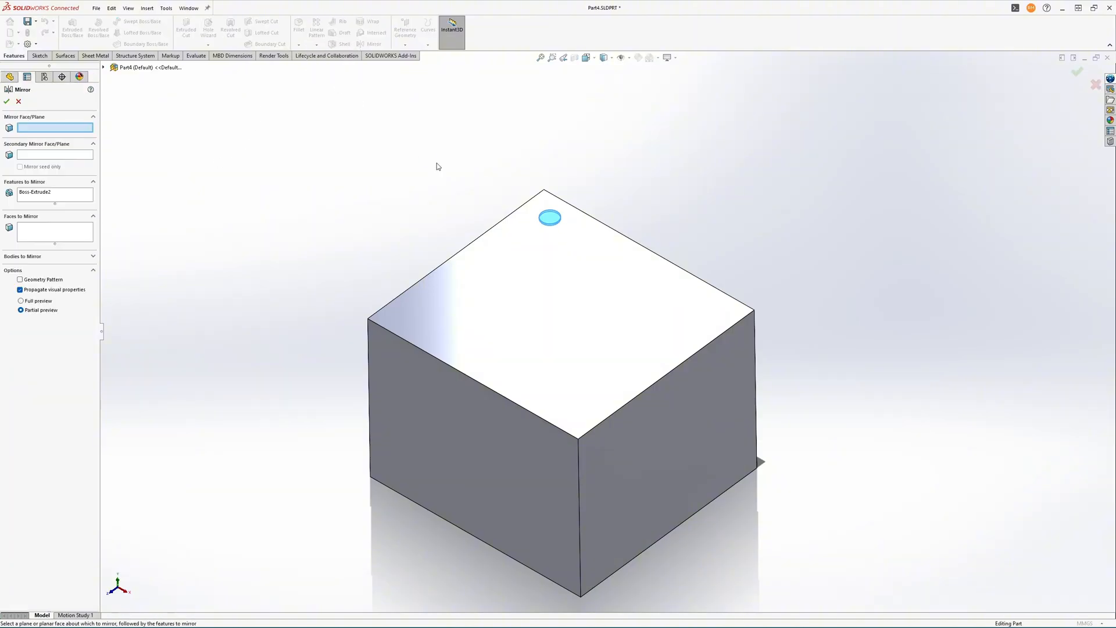
{"action": "left_click", "coordinate": [103, 67]}
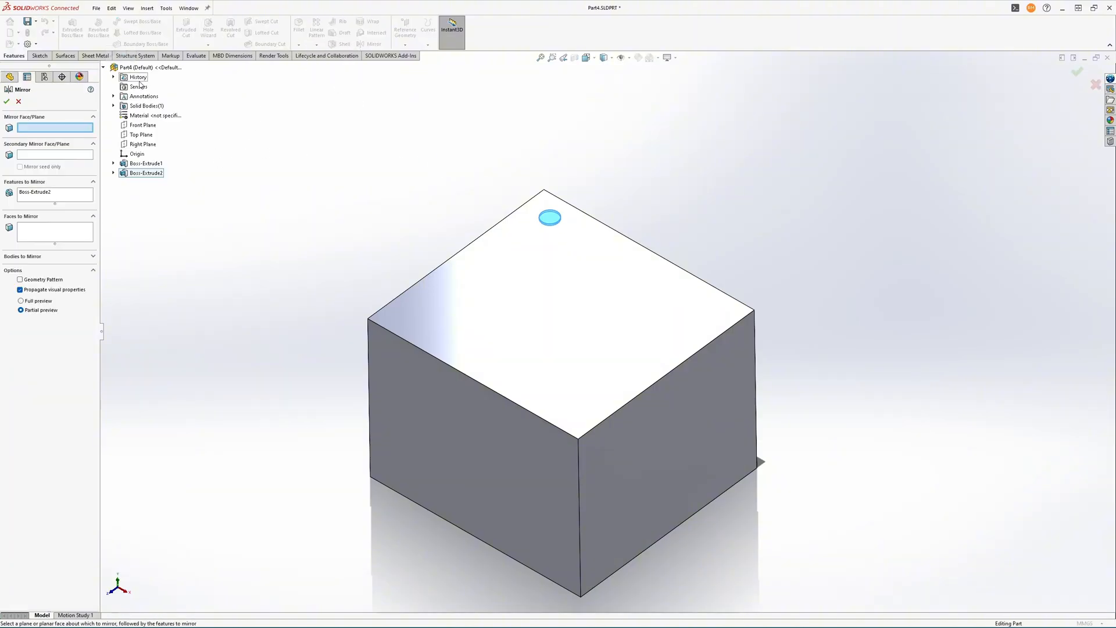
{"action": "left_click", "coordinate": [138, 145]}
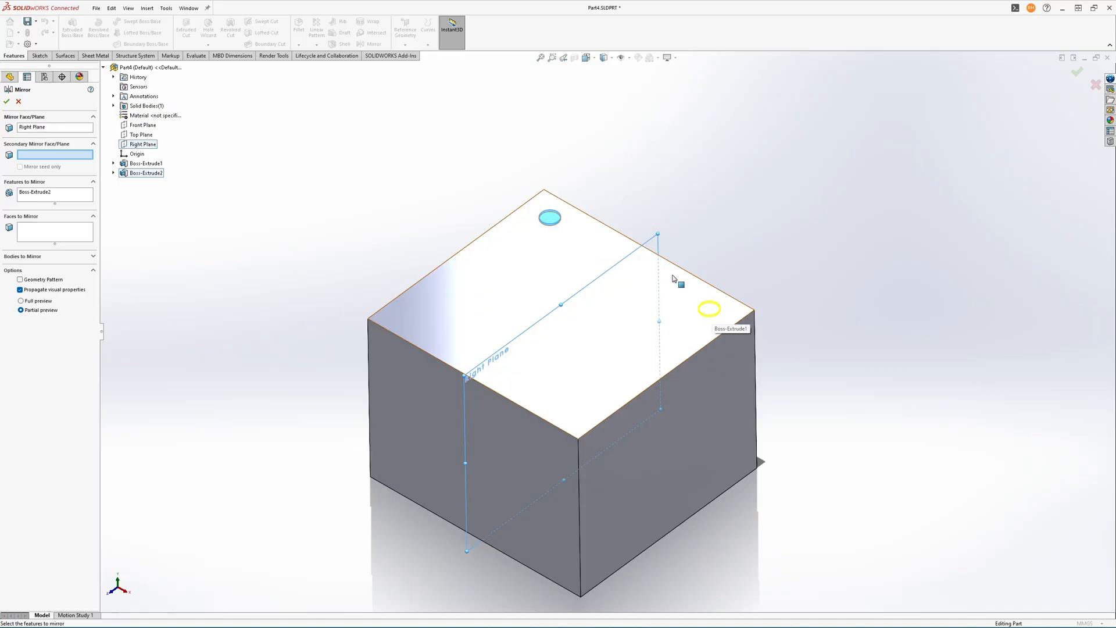
{"action": "left_click", "coordinate": [18, 102]}
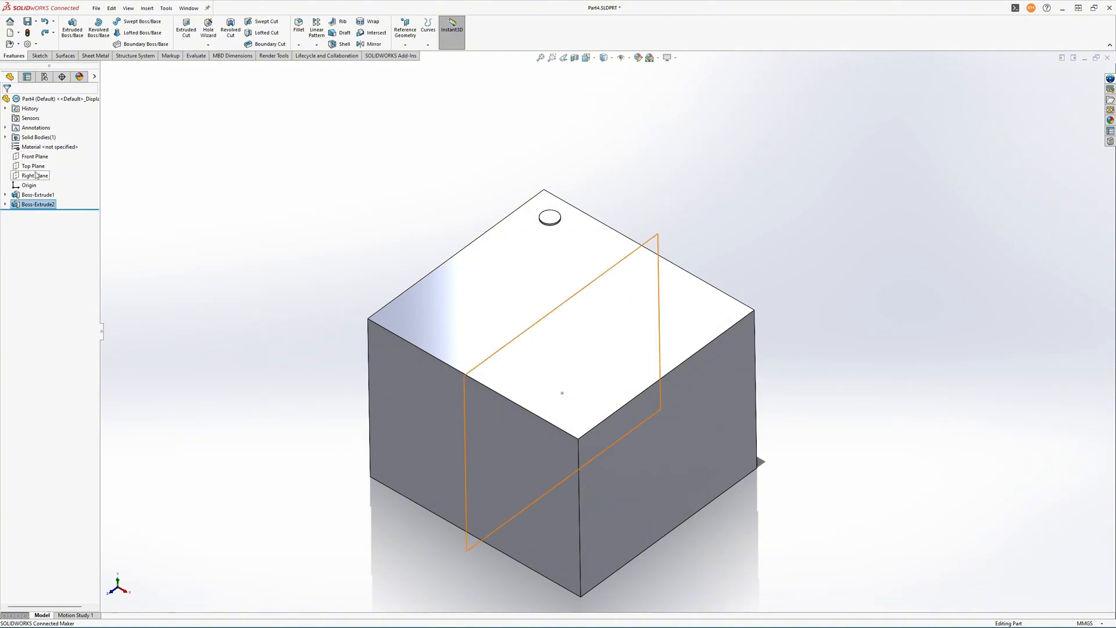
- Create a reference plane offset 5 mm from the Right Plane toward the small round boss
{"action": "left_click", "coordinate": [36, 176]}
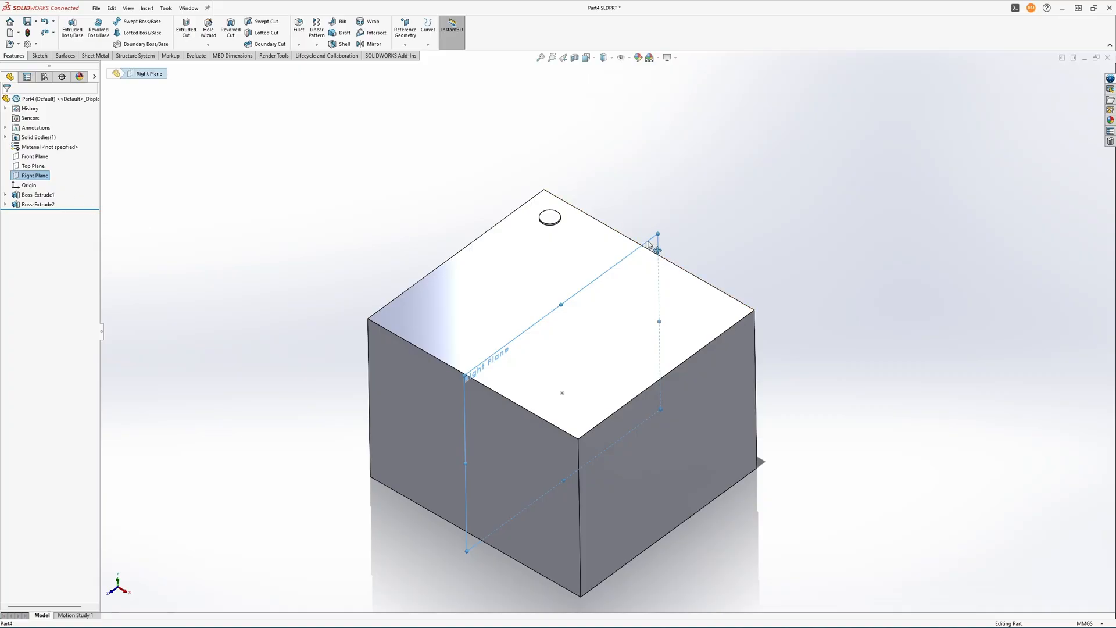
{"action": "left_click_drag", "start_coordinate": [649, 243], "coordinate": [617, 224], "text": "ctrl"}
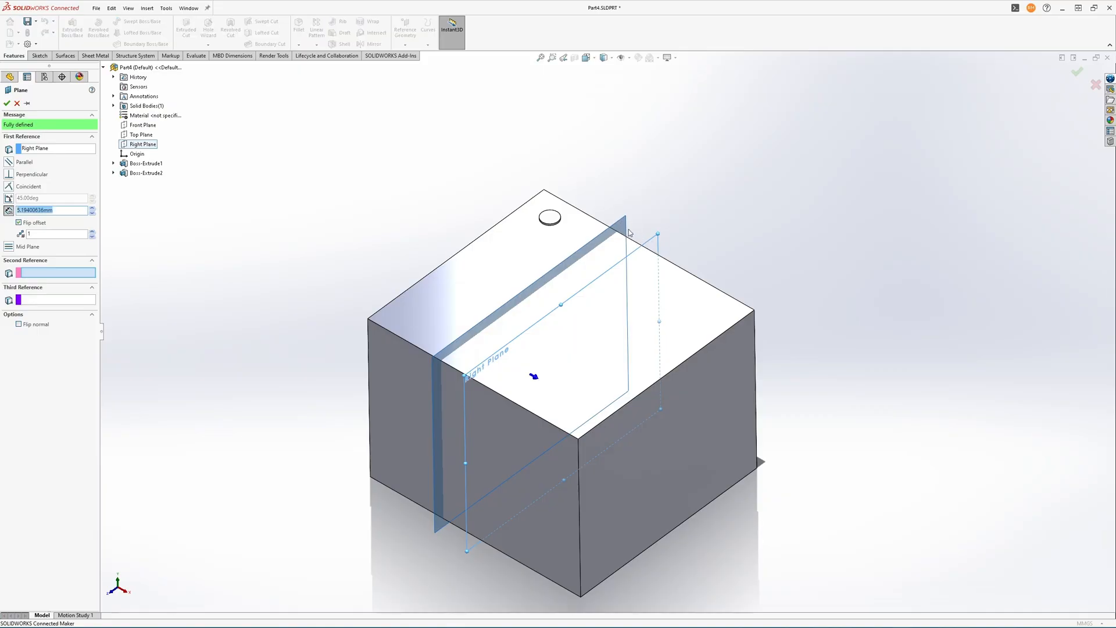
{"action": "type", "text": "5"}
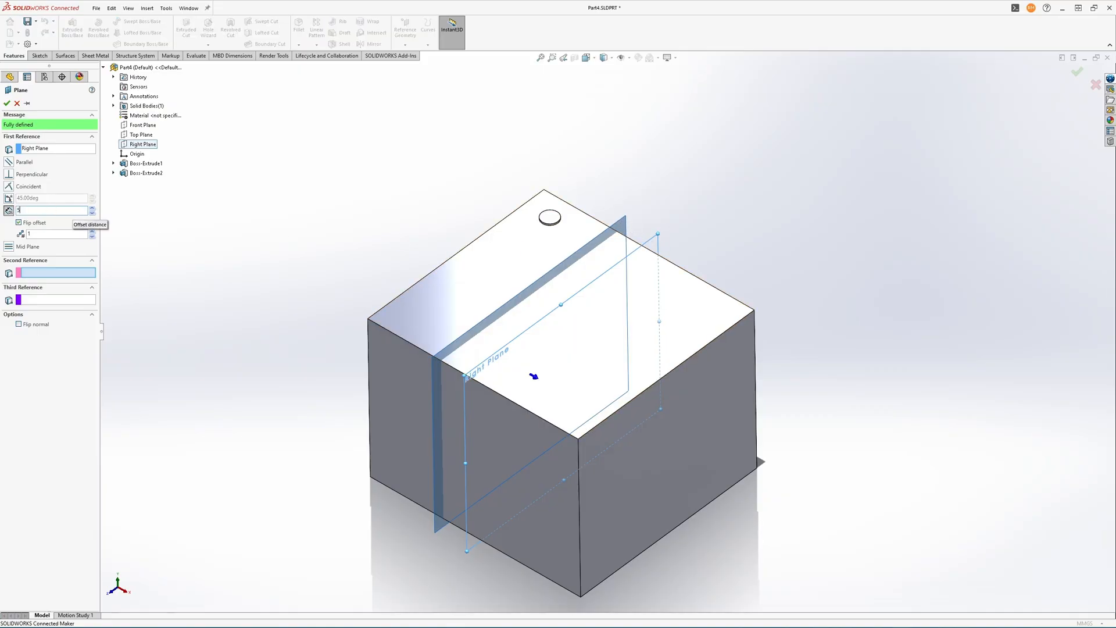
{"action": "key", "text": "Return"}
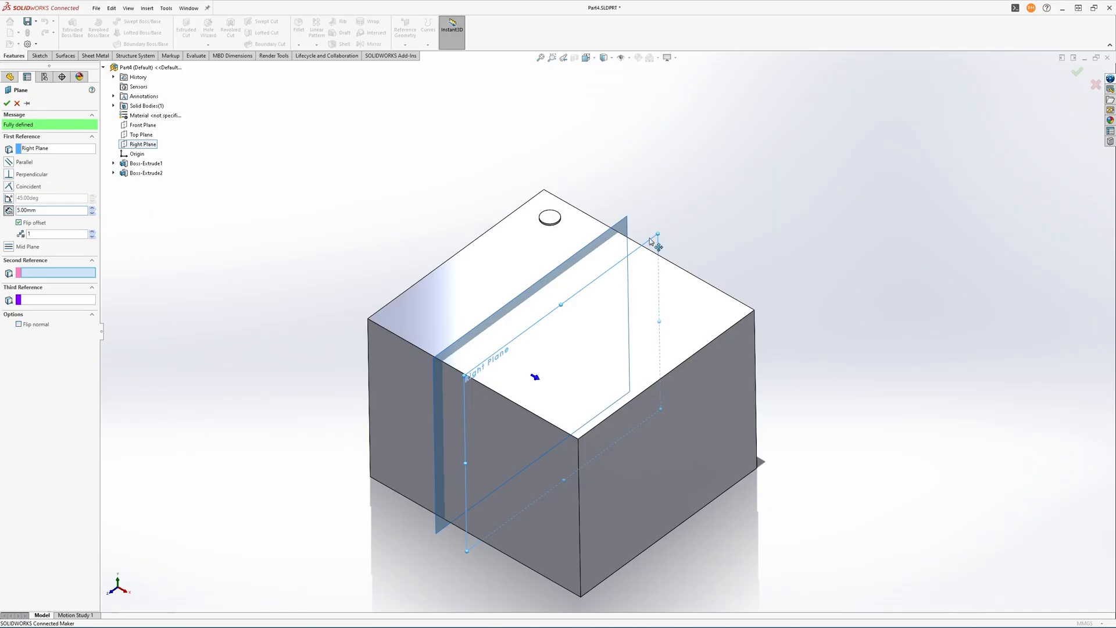
{"action": "left_click", "coordinate": [6, 103]}
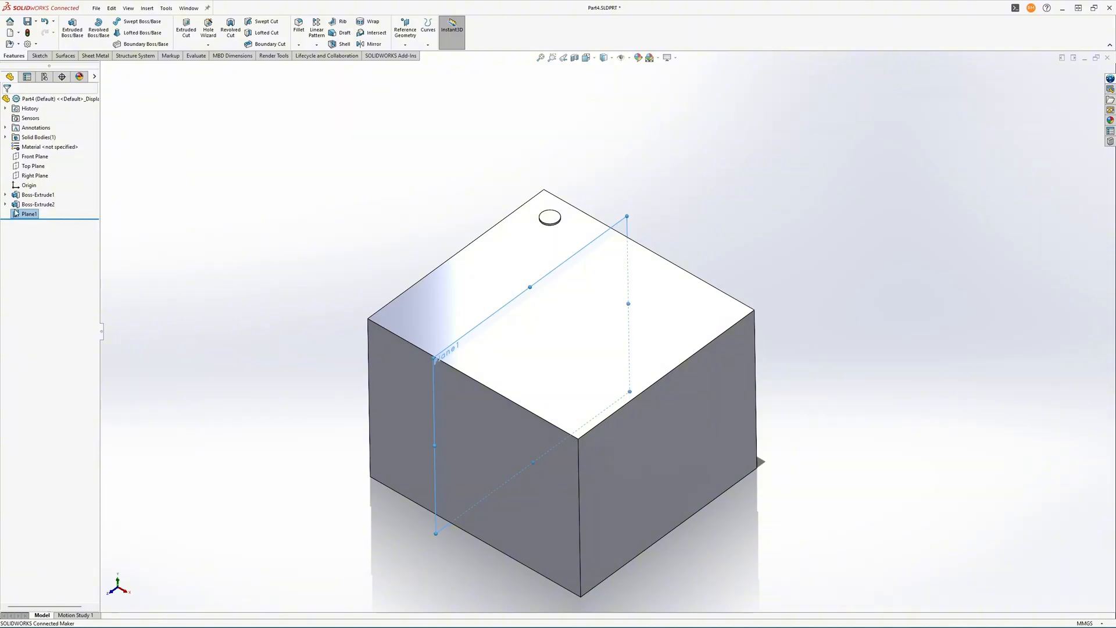
- Preview a mirror of the small round boss about the offset reference plane, and cancel the mirror
{"action": "left_click", "coordinate": [316, 44]}
{"action": "left_click", "coordinate": [328, 76]}
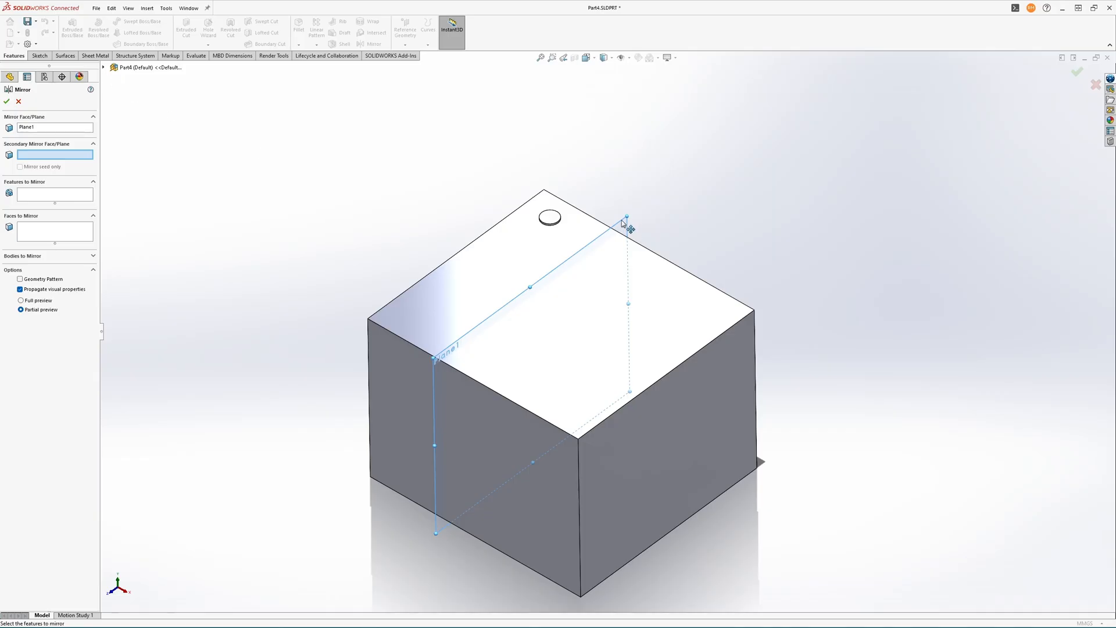
{"action": "left_click", "coordinate": [64, 129]}
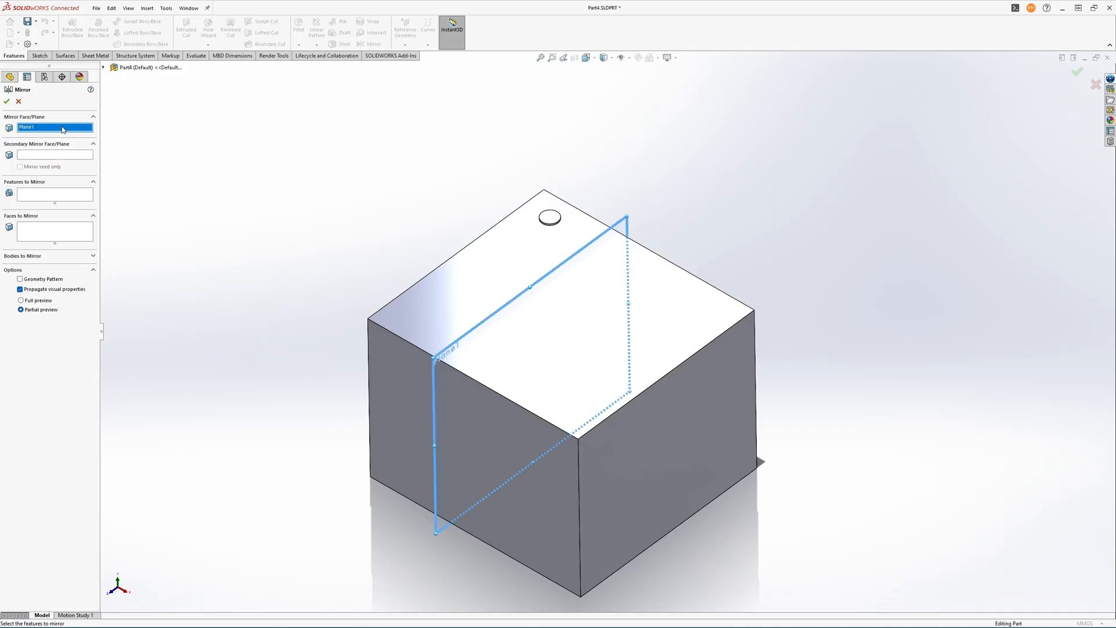
{"action": "right_click", "coordinate": [63, 128]}
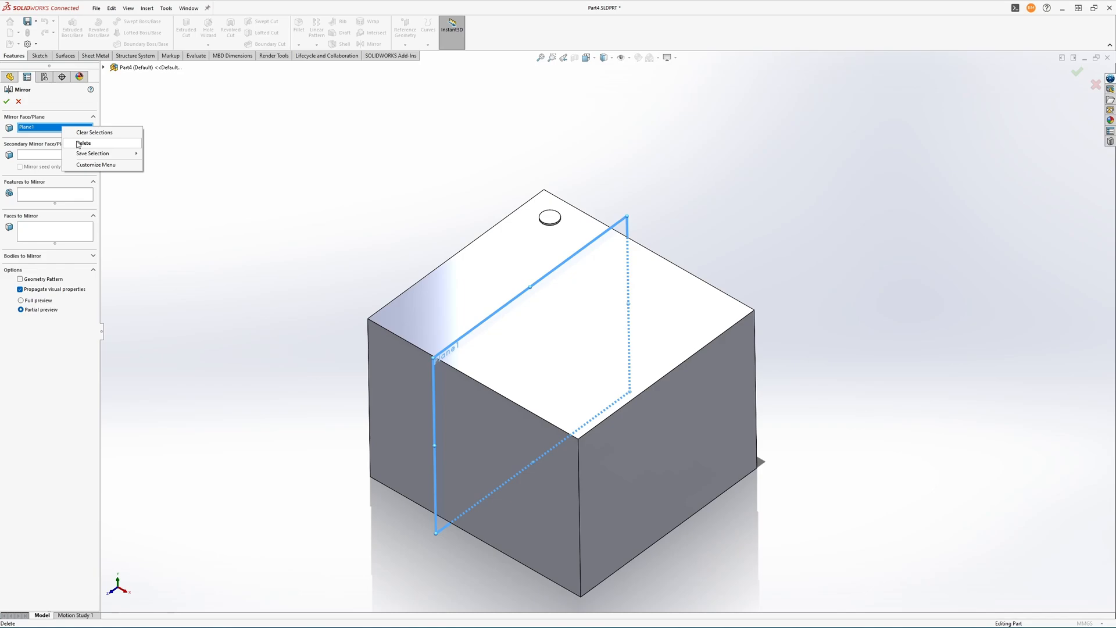
{"action": "left_click", "coordinate": [32, 156]}
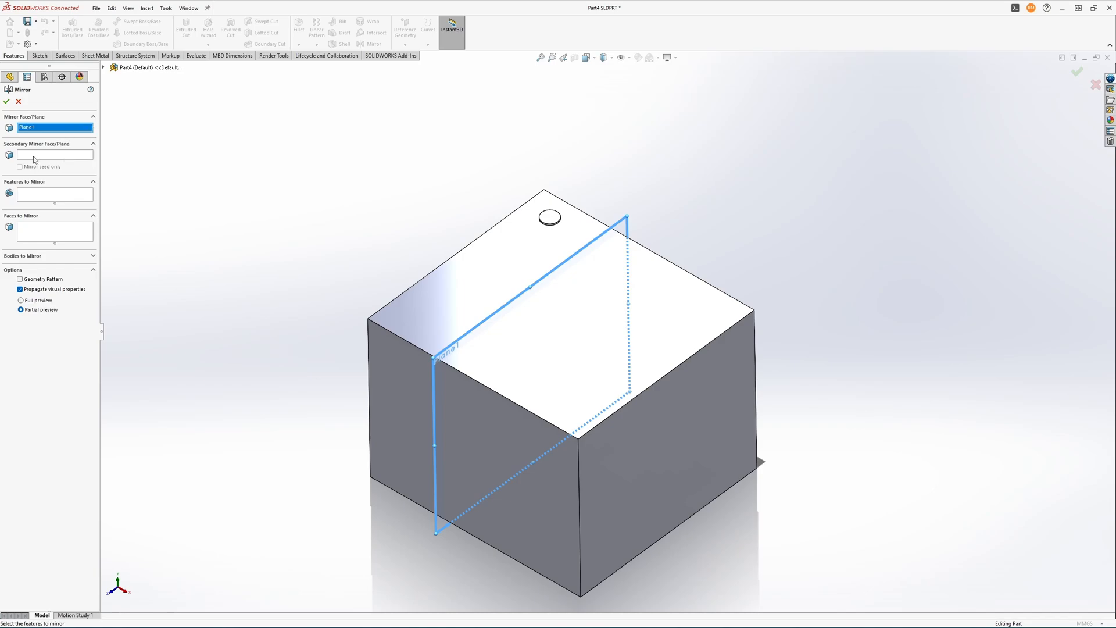
{"action": "left_click", "coordinate": [103, 68]}
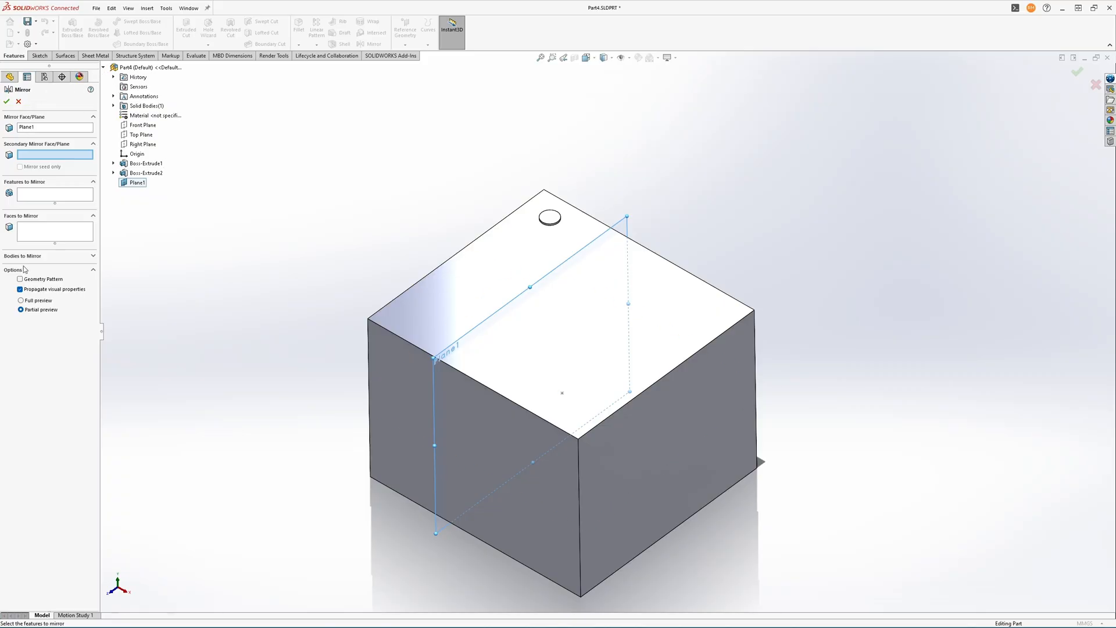
{"action": "left_click", "coordinate": [12, 78]}
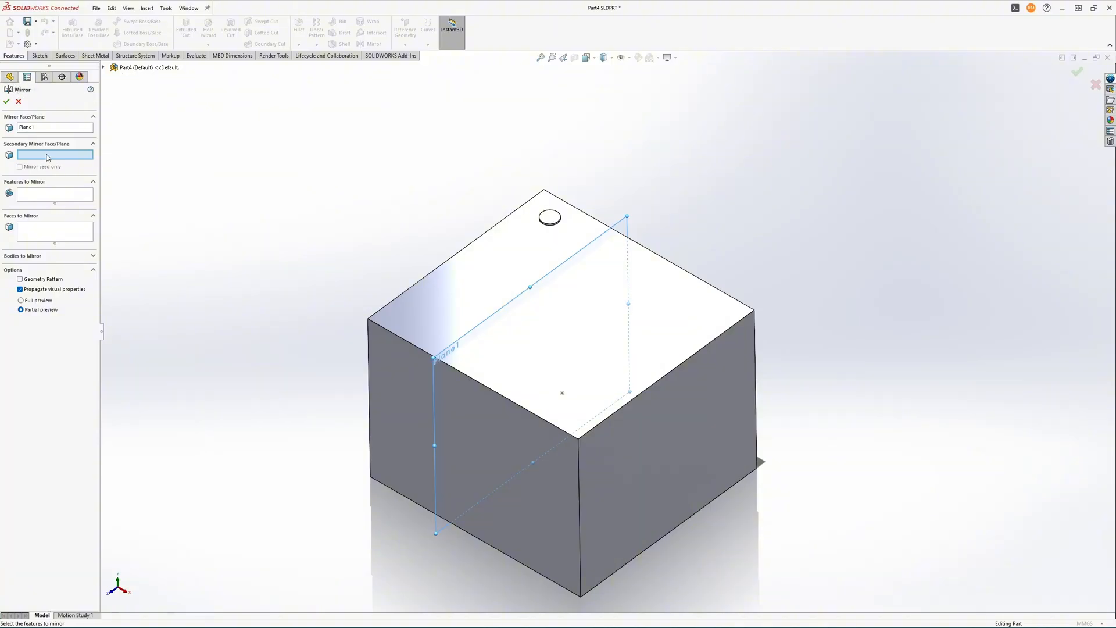
{"action": "left_click", "coordinate": [103, 68]}
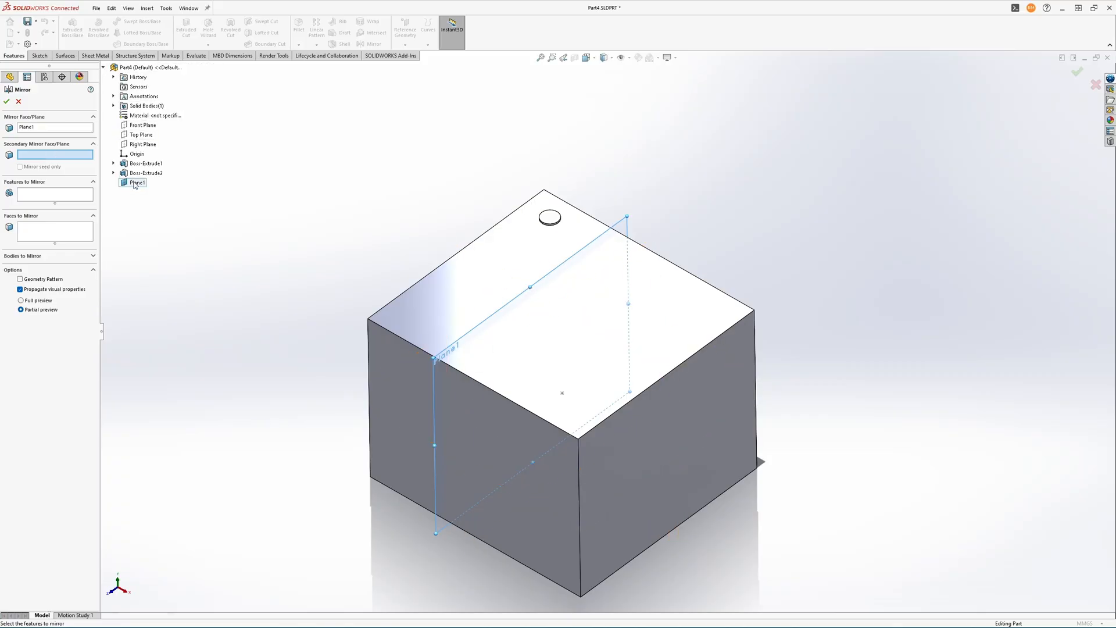
{"action": "left_click", "coordinate": [104, 68]}
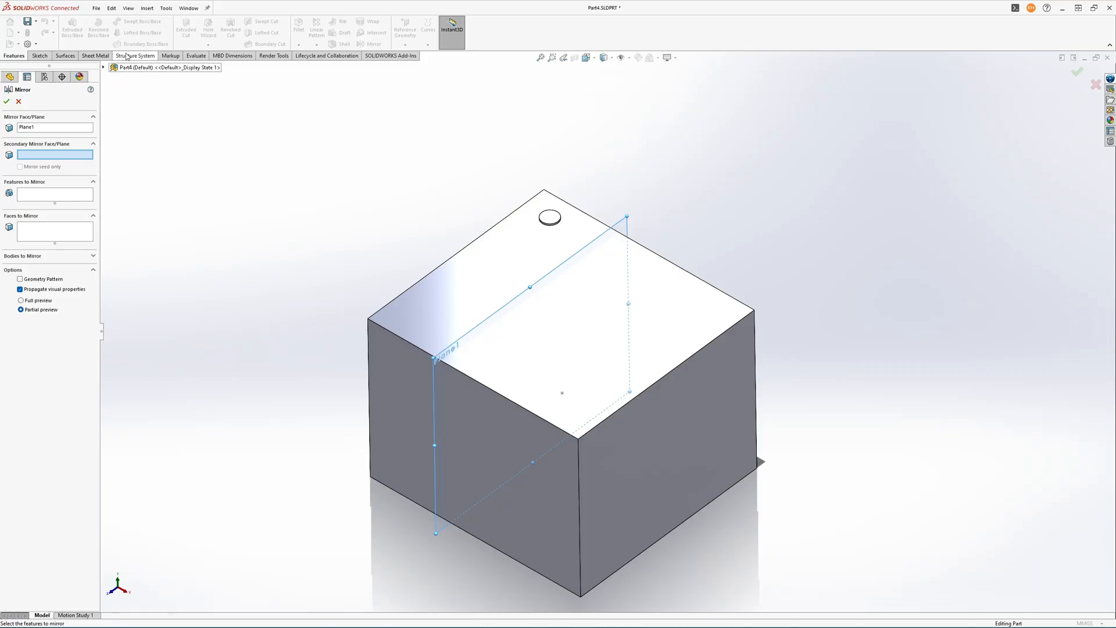
{"action": "left_click", "coordinate": [103, 68]}
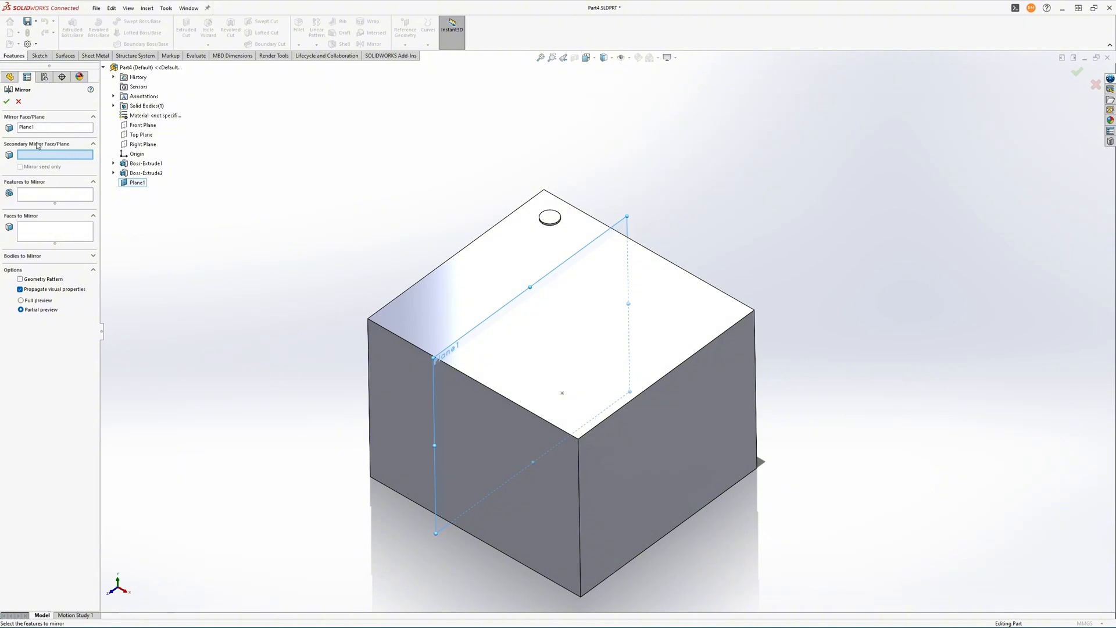
{"action": "left_click", "coordinate": [52, 196]}
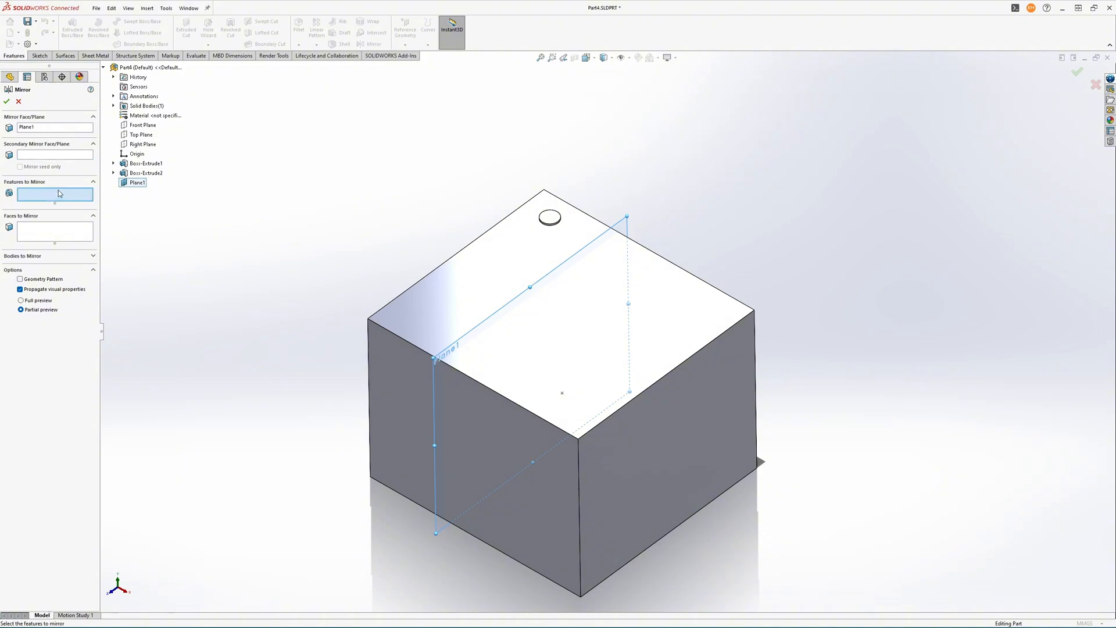
{"action": "left_click", "coordinate": [135, 174]}
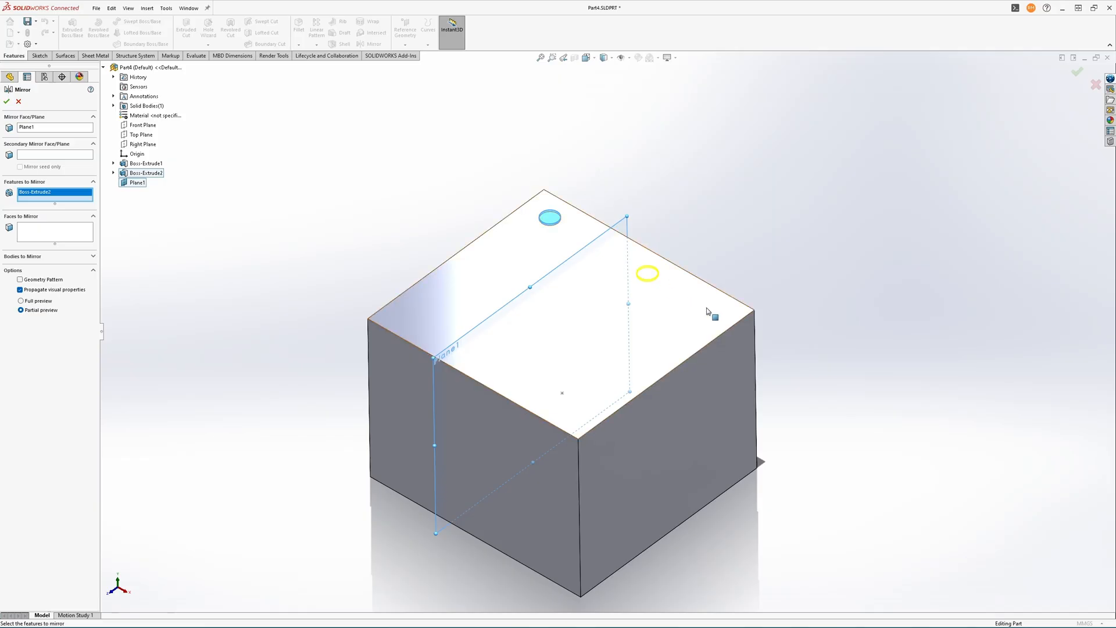
{"action": "left_click", "coordinate": [18, 101]}
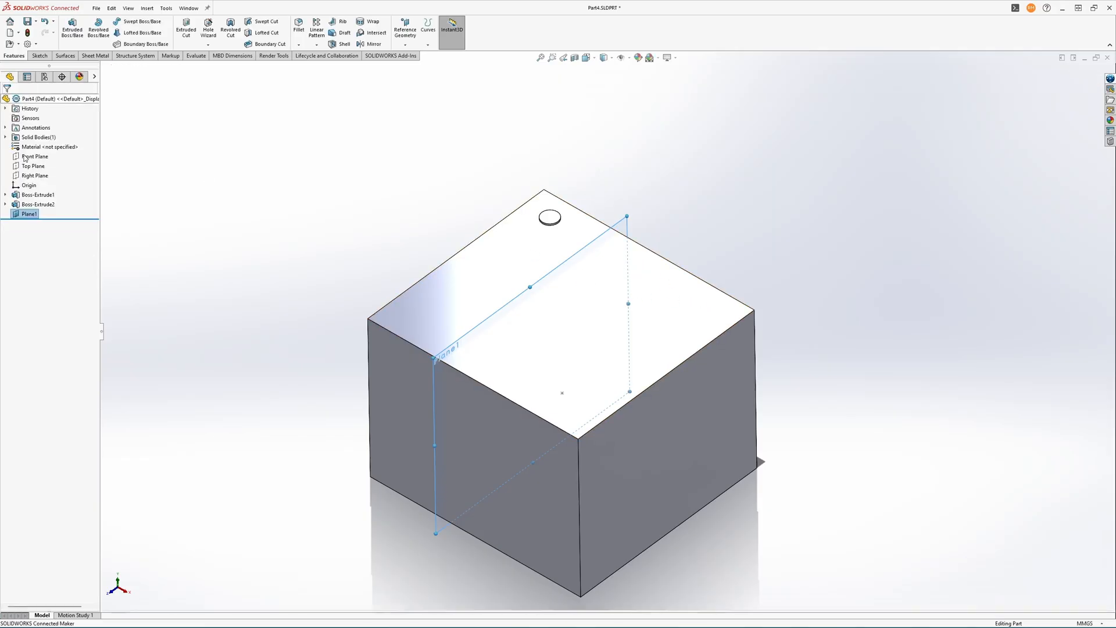
- Delete the offset reference plane from the part
{"action": "left_click", "coordinate": [15, 215]}
{"action": "key", "text": "Delete"}
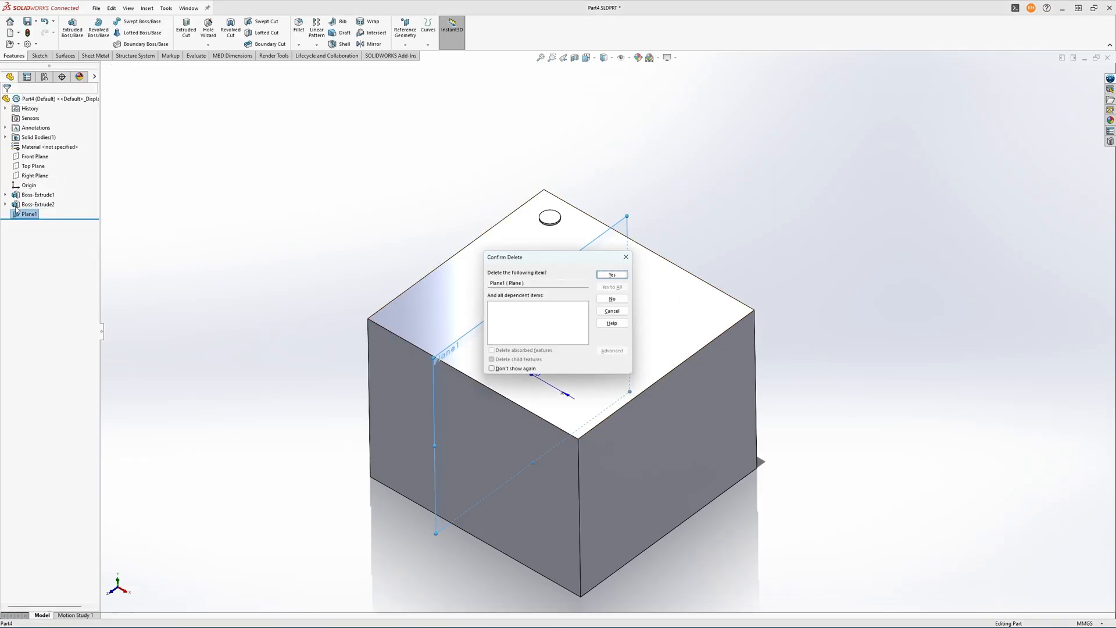
{"action": "key", "text": "Return"}
- Delete the small round boss on the block's top face and its leftover circle sketch
{"action": "left_click", "coordinate": [38, 204]}
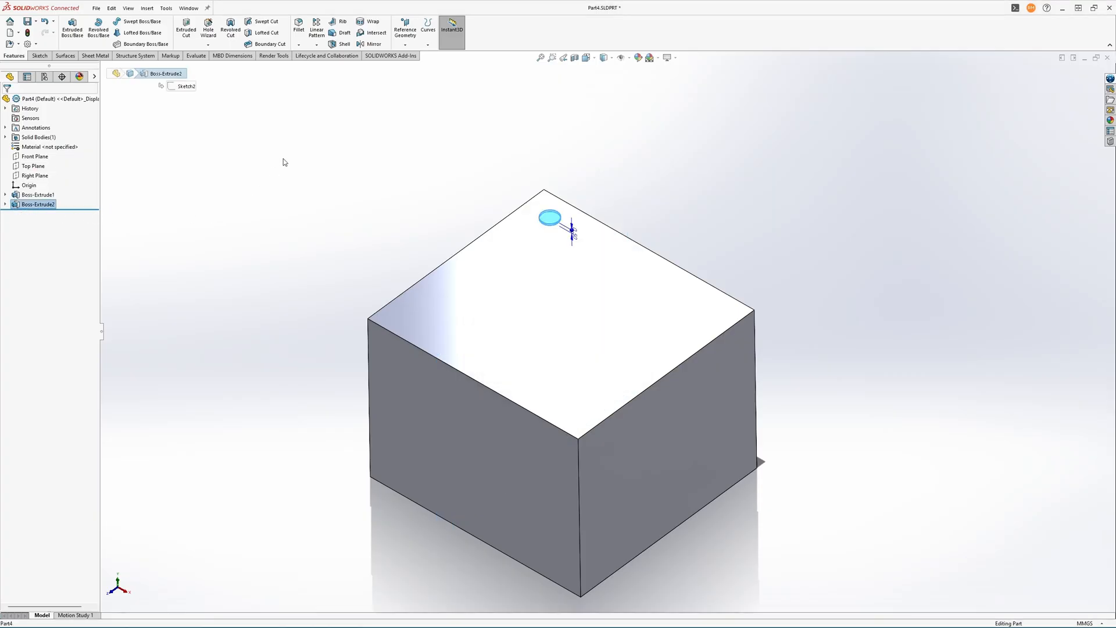
{"action": "key", "text": "Delete"}
{"action": "key", "text": "Return"}
{"action": "left_click", "coordinate": [15, 205]}
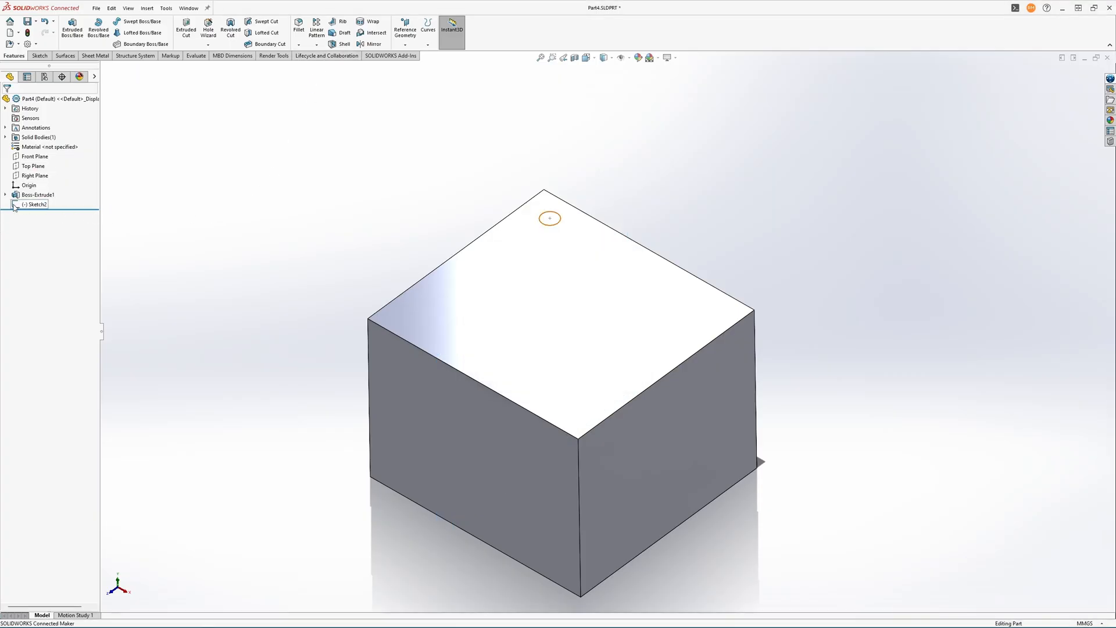
{"action": "key", "text": "Delete"}
{"action": "key", "text": "Return"}
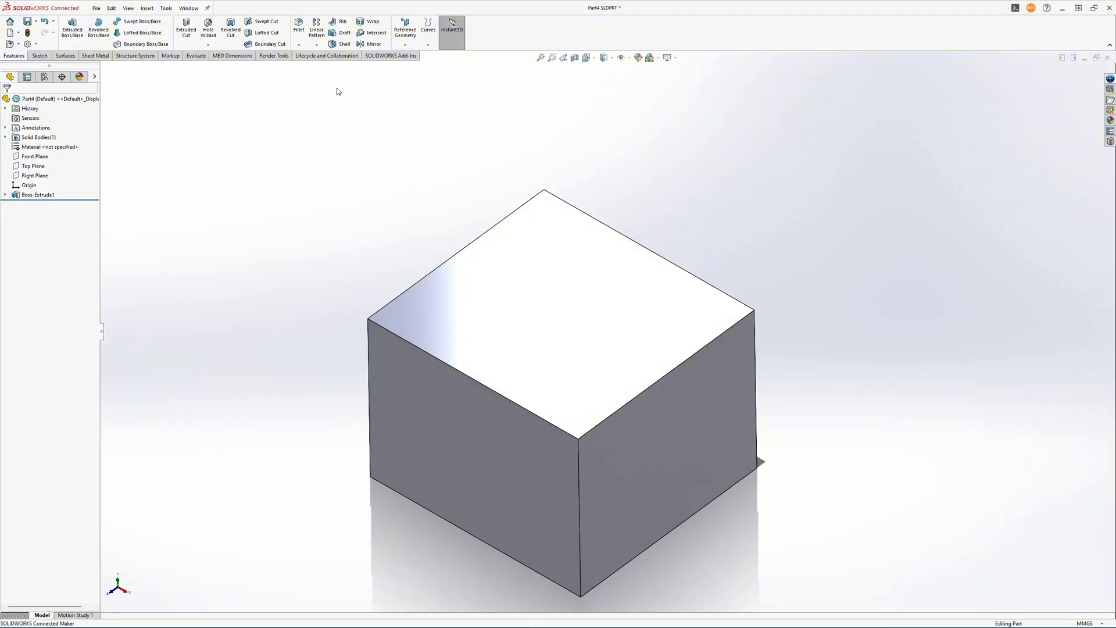
{"action": "left_click", "coordinate": [318, 46]}
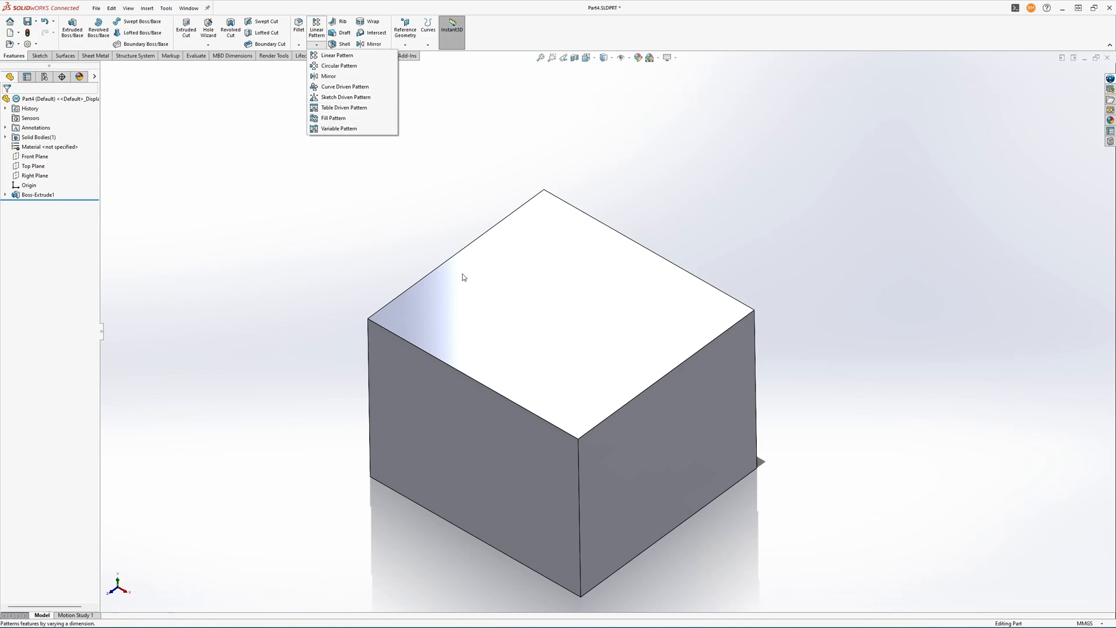
{"action": "left_click", "coordinate": [333, 175]}
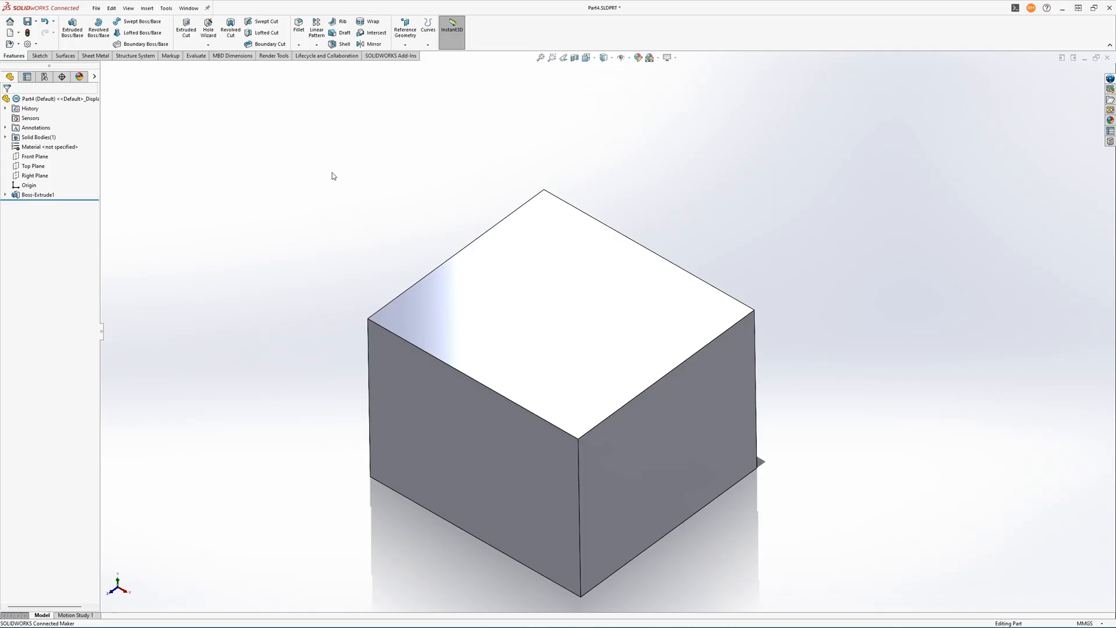
- Start a Shell on the block with a 0.5 mm wall thickness and turn on its preview
{"action": "left_click", "coordinate": [341, 45]}
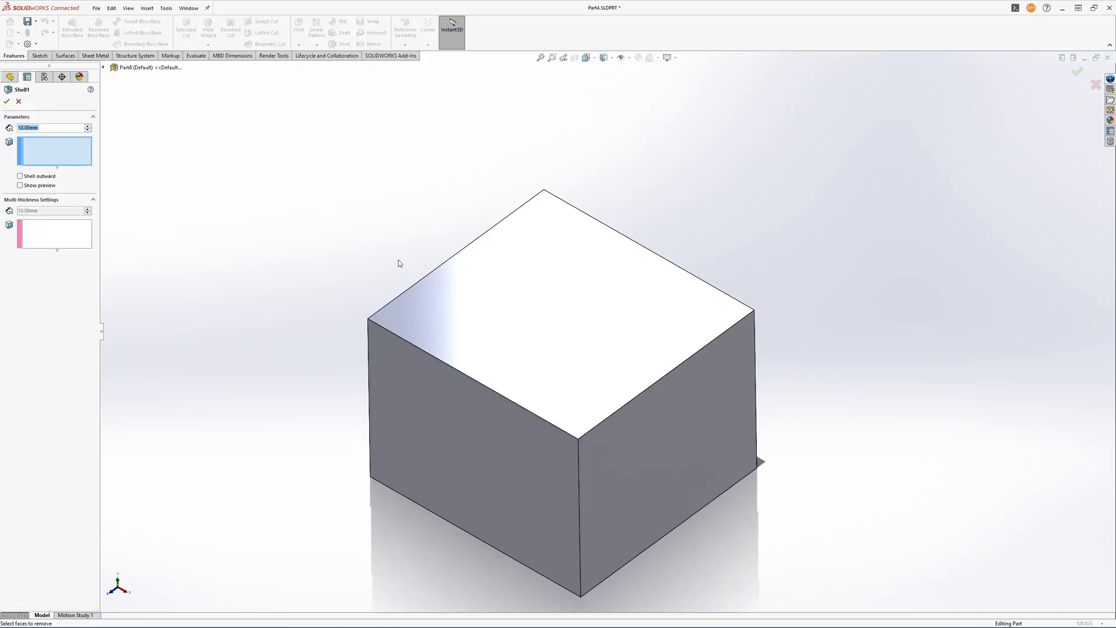
{"action": "type", "text": "0.5"}
{"action": "left_click", "coordinate": [20, 185]}
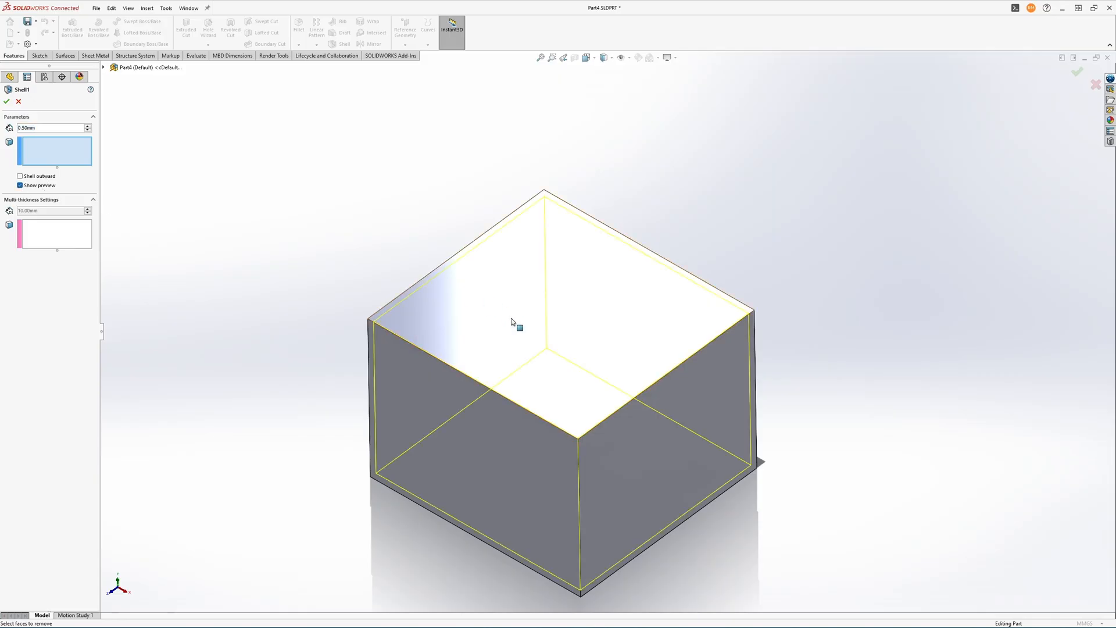
{"action": "middle_click_drag", "start_coordinate": [513, 321], "coordinate": [518, 271]}
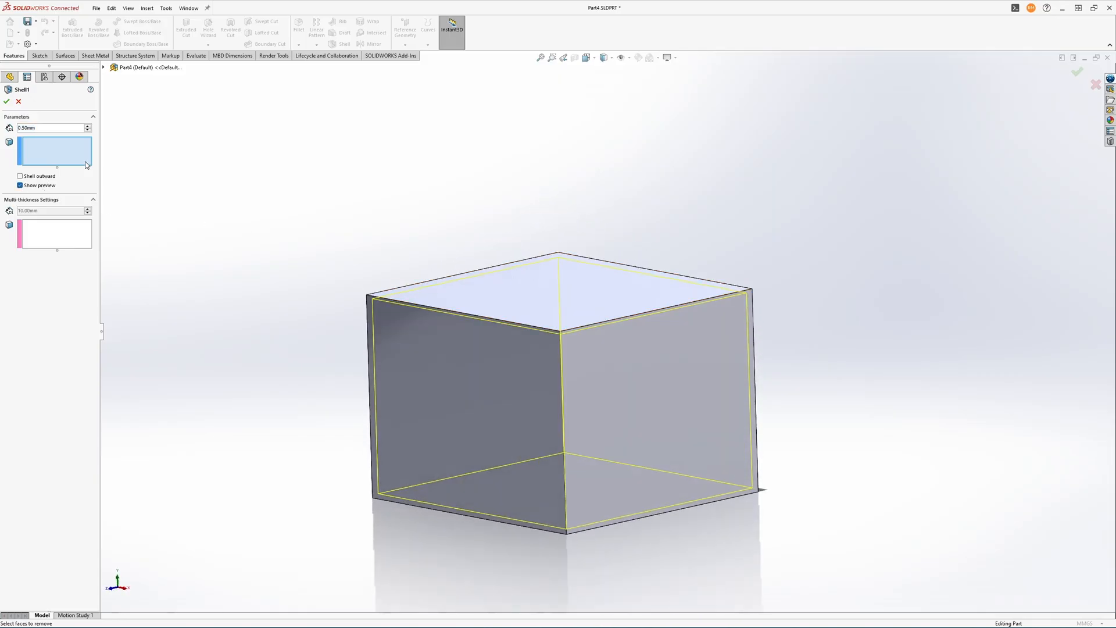
- Try a 2 mm wall thickness in the shell preview
{"action": "double_click", "coordinate": [50, 127]}
{"action": "type", "text": "2"}
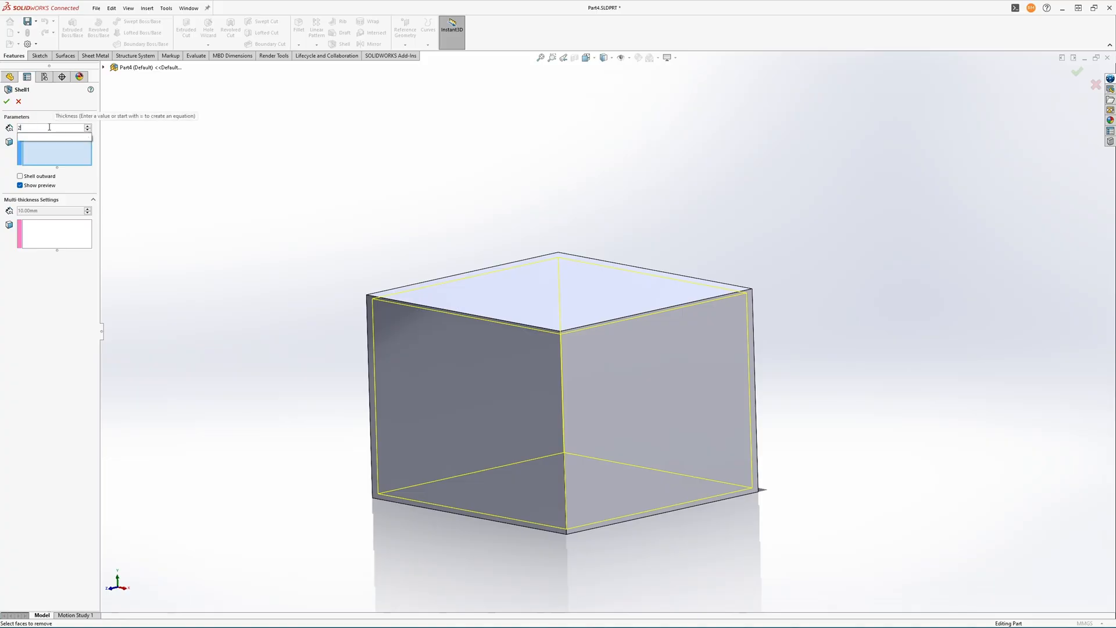
{"action": "key", "text": "Return"}
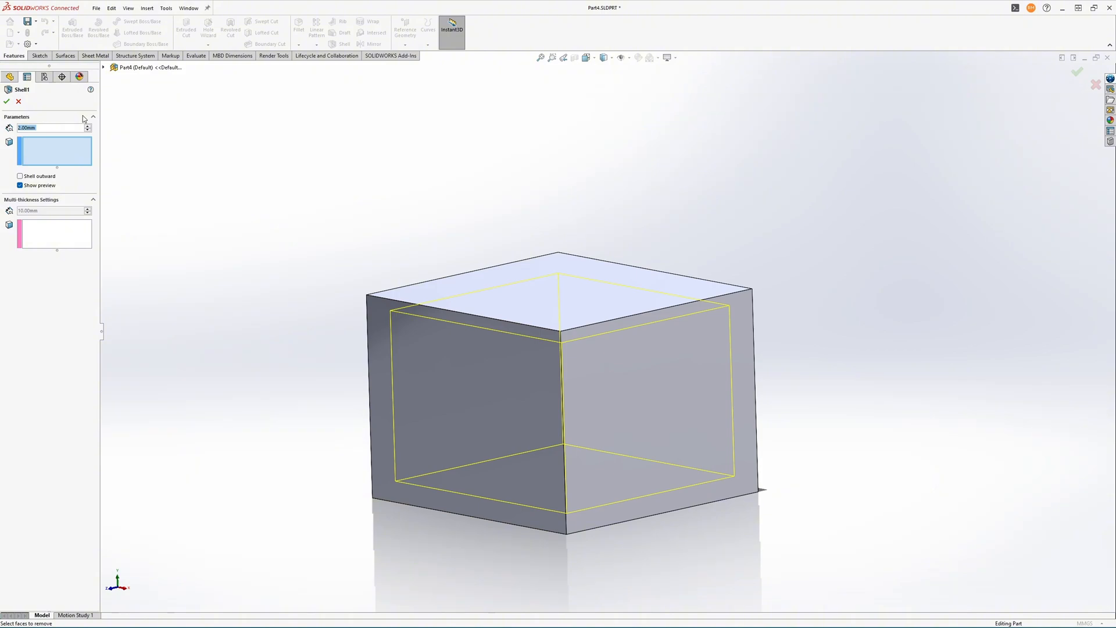
- Set the shell thickness to 1 mm and create the shell without removing any faces
{"action": "type", "text": "1"}
{"action": "key", "text": "Return"}
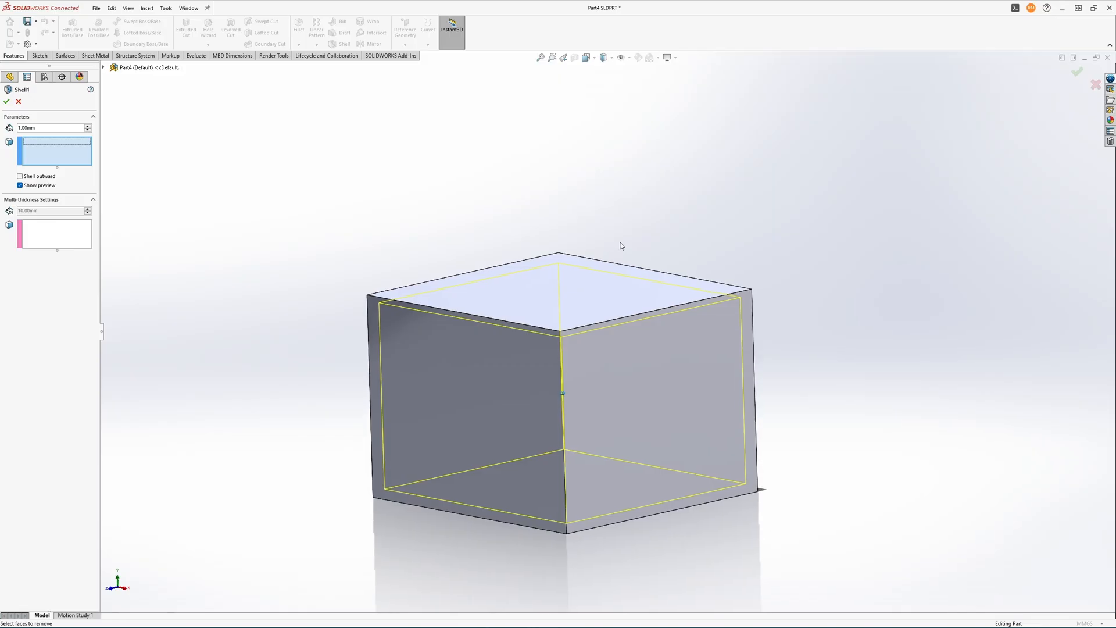
{"action": "middle_click_drag", "start_coordinate": [580, 270], "coordinate": [577, 218]}
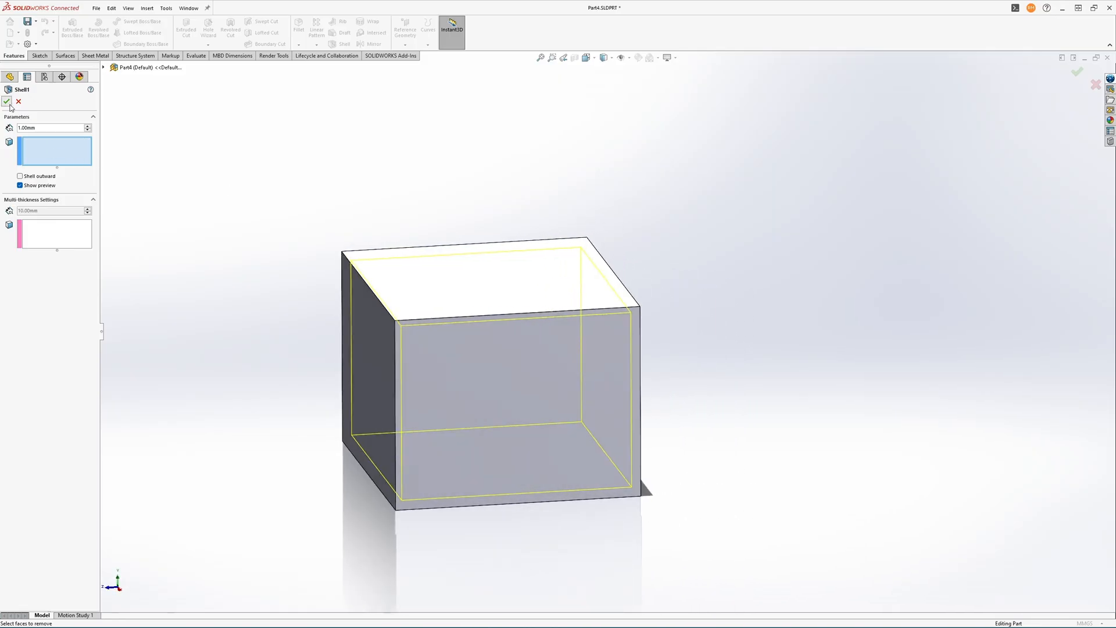
{"action": "left_click", "coordinate": [6, 101]}
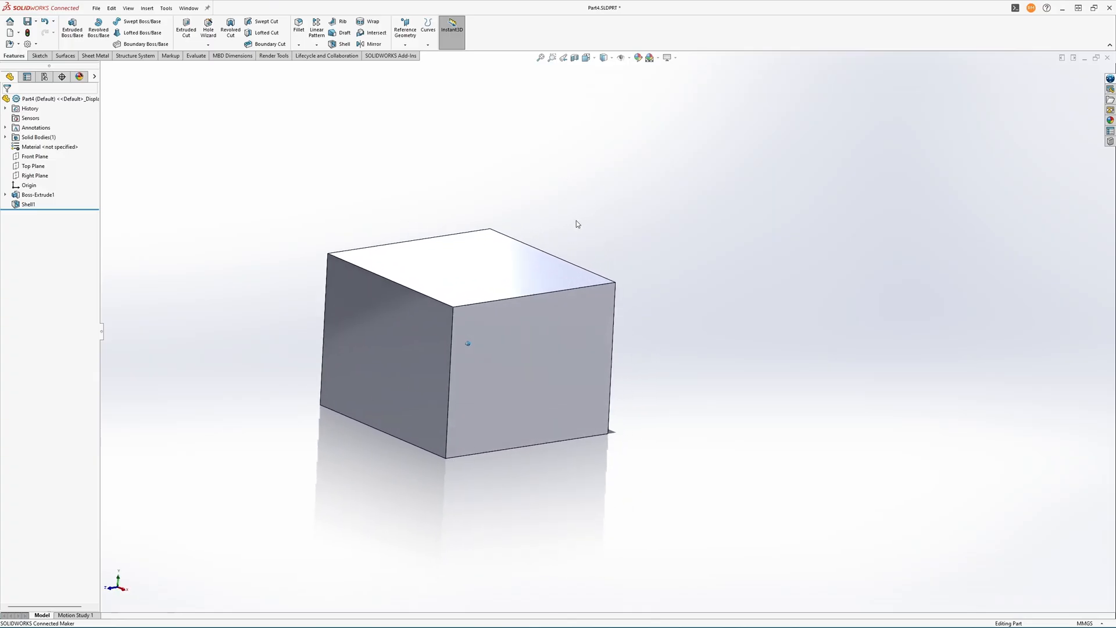
- Section the hollow block along the Front Plane, offset the cut about -1 mm and tilt it about 2.08 and 5.87 degrees
{"action": "left_click", "coordinate": [575, 58]}
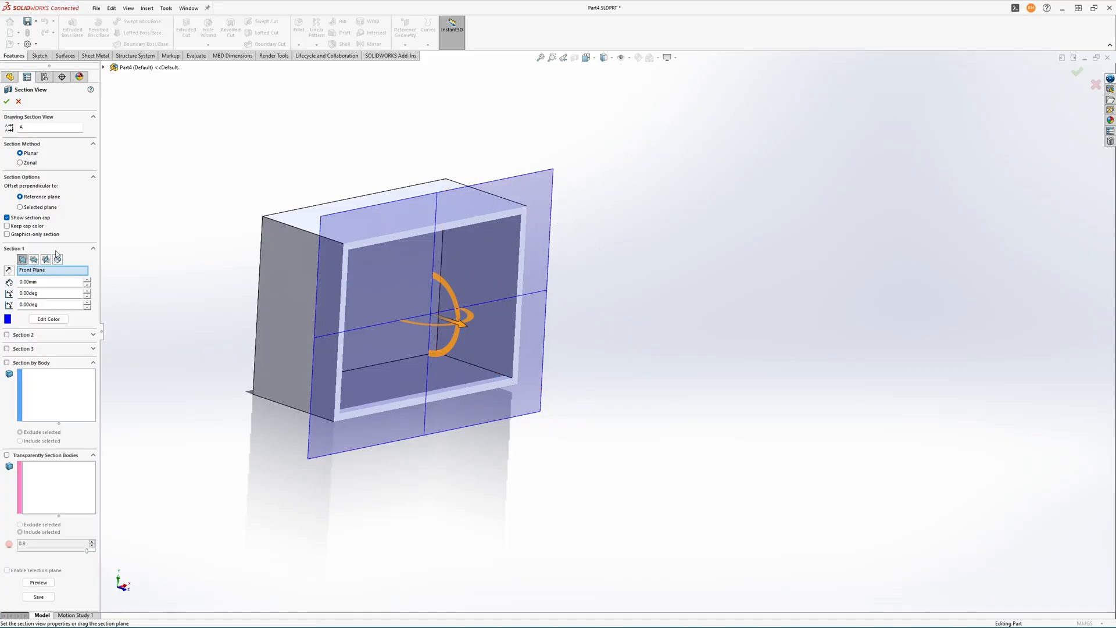
{"action": "mouse_move", "coordinate": [464, 330]}
{"action": "left_mouse_down"}
{"action": "mouse_move", "coordinate": [590, 386]}
{"action": "mouse_move", "coordinate": [450, 327]}
{"action": "mouse_move", "coordinate": [465, 327]}
{"action": "left_mouse_up"}
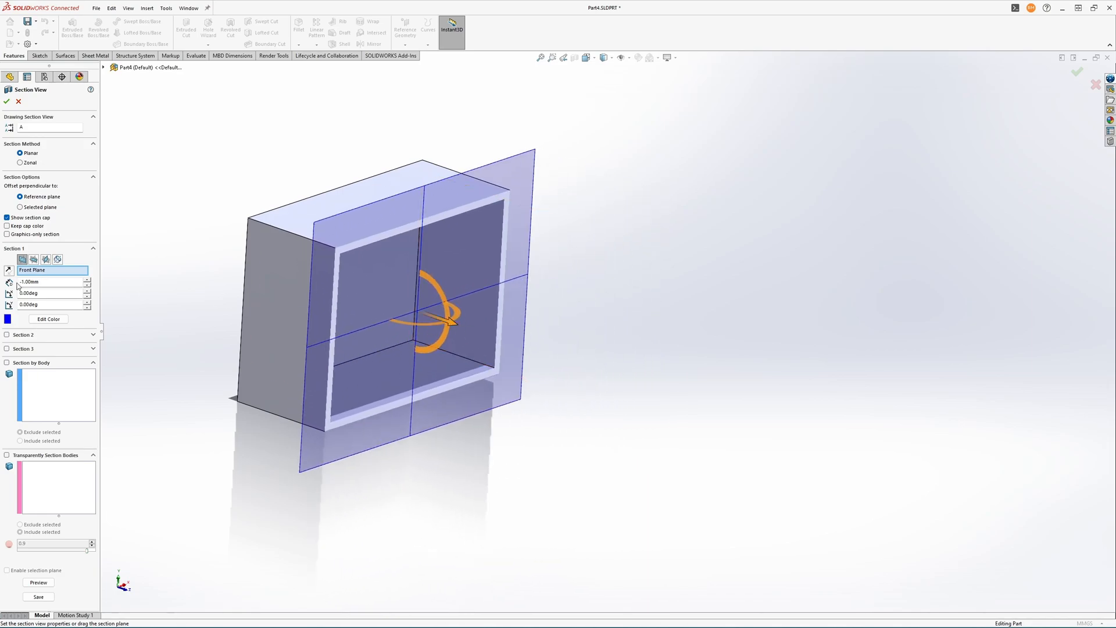
{"action": "left_click_drag", "start_coordinate": [425, 327], "coordinate": [442, 296]}
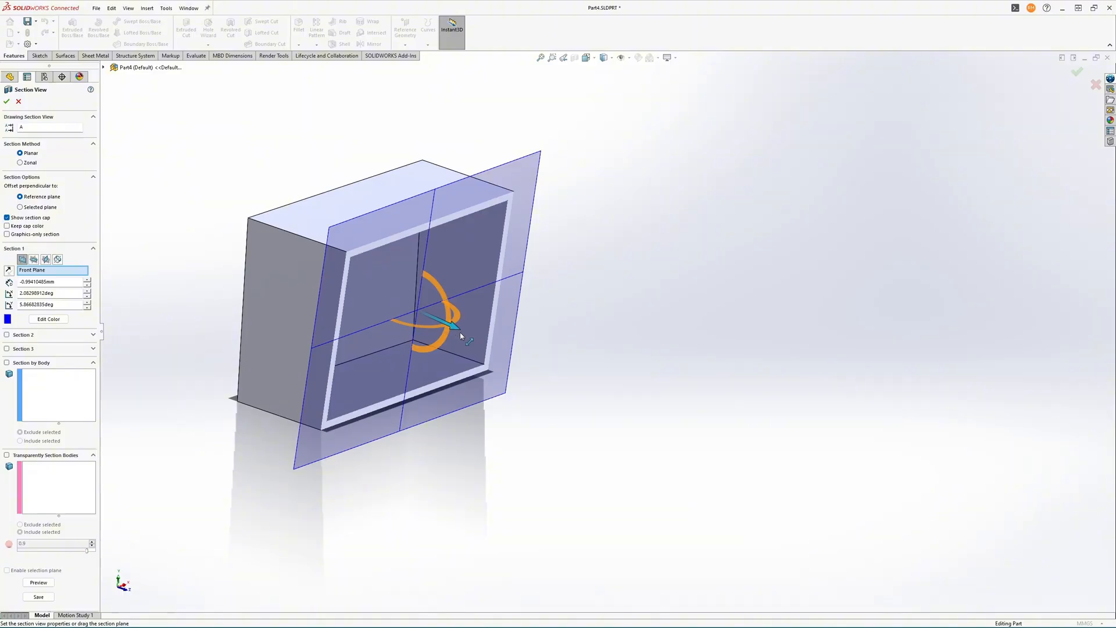
- Add a second section along the Top Plane and offset it 6 mm to look inside the hollow block
{"action": "left_click", "coordinate": [7, 336]}
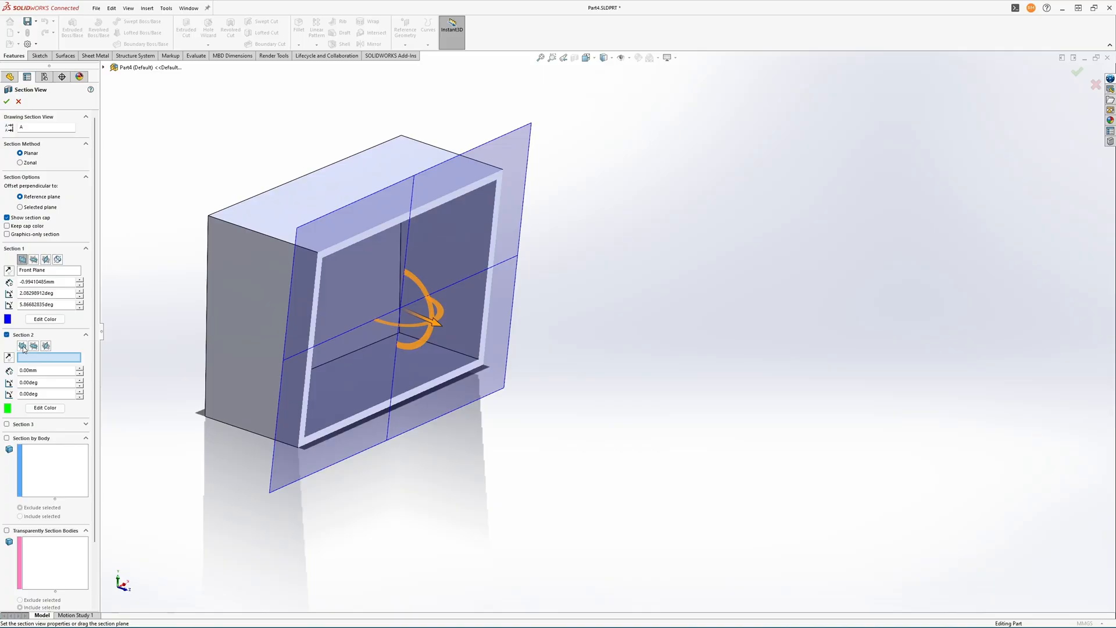
{"action": "left_click", "coordinate": [22, 346]}
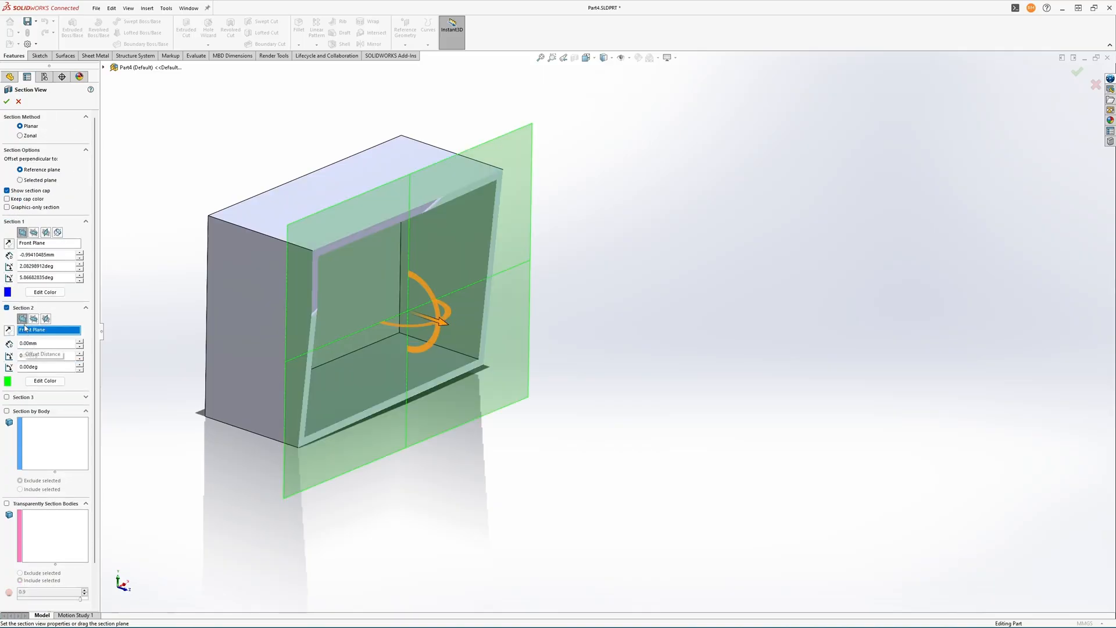
{"action": "left_click", "coordinate": [33, 320]}
{"action": "middle_click_drag", "start_coordinate": [372, 314], "coordinate": [399, 269]}
{"action": "left_click_drag", "start_coordinate": [412, 256], "coordinate": [412, 206]}
{"action": "middle_click_drag", "start_coordinate": [378, 270], "coordinate": [133, 343]}
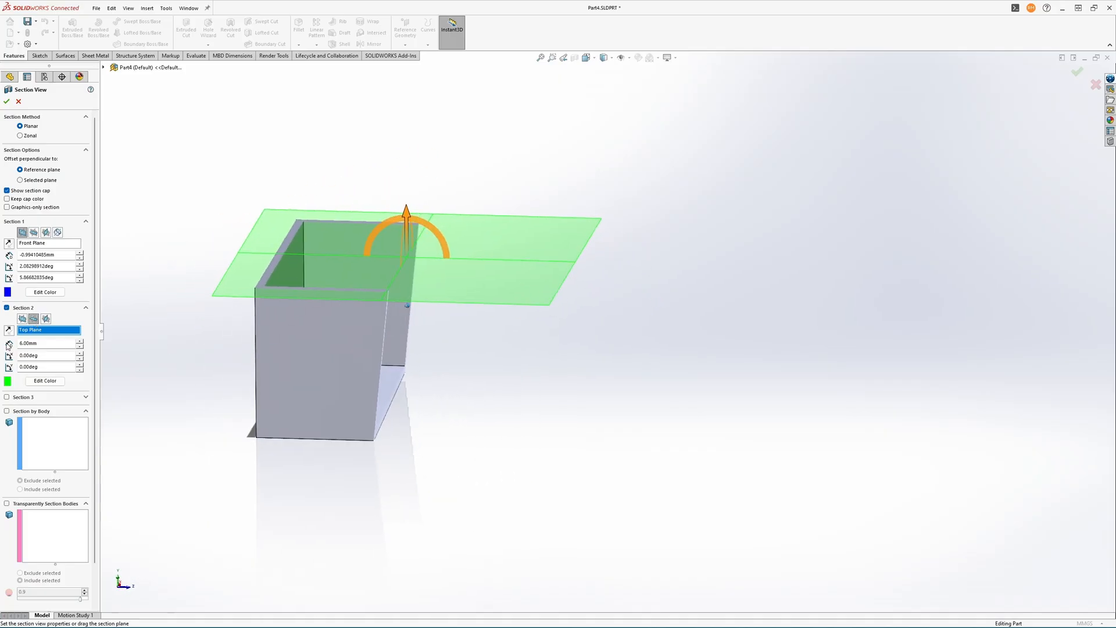
- Reverse the second section's direction, move its offset to -2 mm, and cancel the section view
{"action": "left_click", "coordinate": [9, 330]}
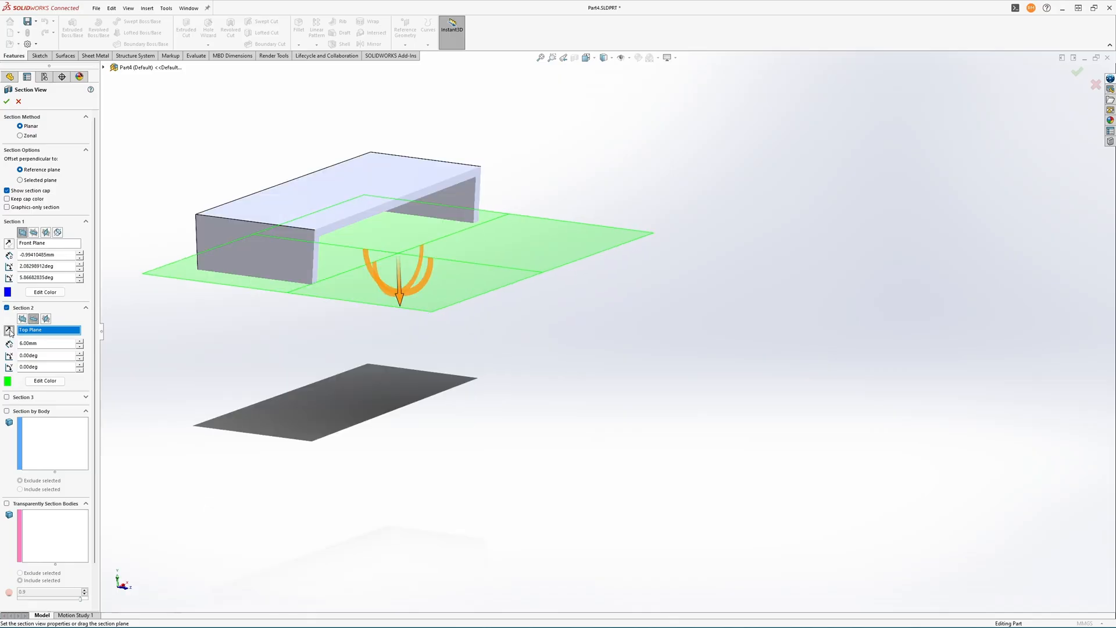
{"action": "middle_click_drag", "start_coordinate": [222, 319], "coordinate": [431, 314]}
{"action": "left_click_drag", "start_coordinate": [400, 290], "coordinate": [413, 361]}
{"action": "middle_click_drag", "start_coordinate": [413, 361], "coordinate": [494, 290]}
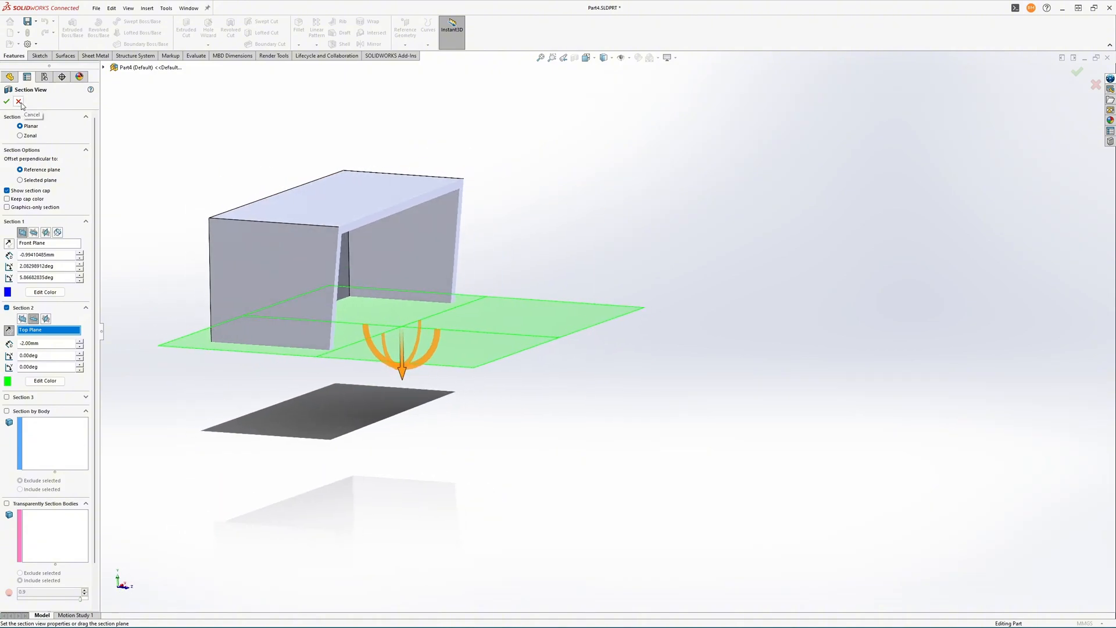
{"action": "left_click", "coordinate": [19, 102]}
{"action": "middle_click_drag", "start_coordinate": [407, 311], "coordinate": [614, 68]}
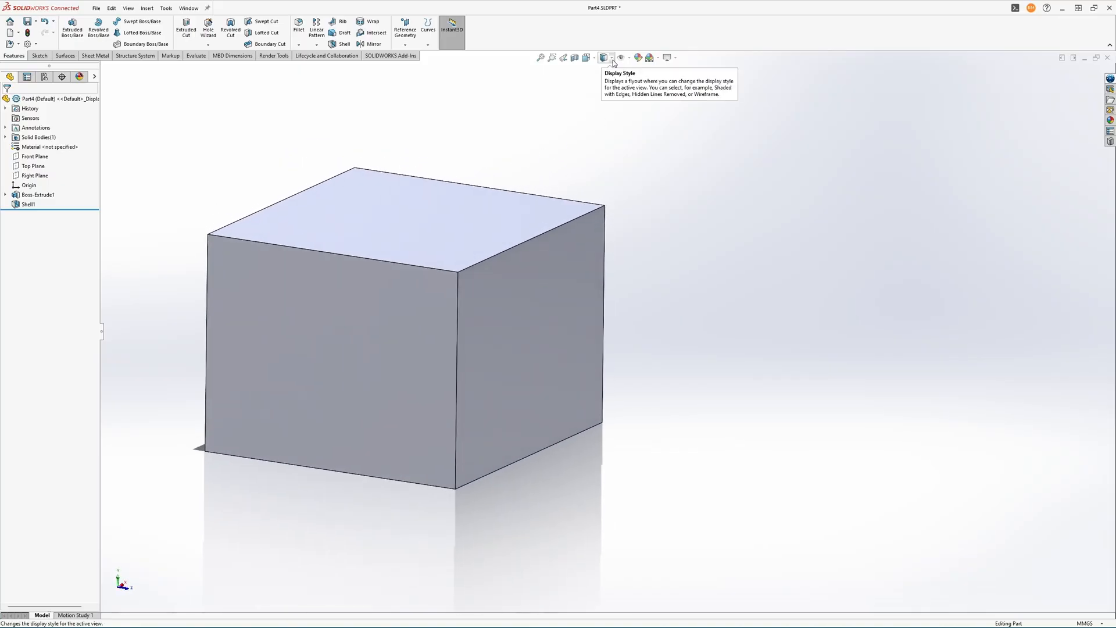
- Compare the hollow block in the Shaded and Hidden Lines Removed display styles from different angles
{"action": "left_click", "coordinate": [612, 59]}
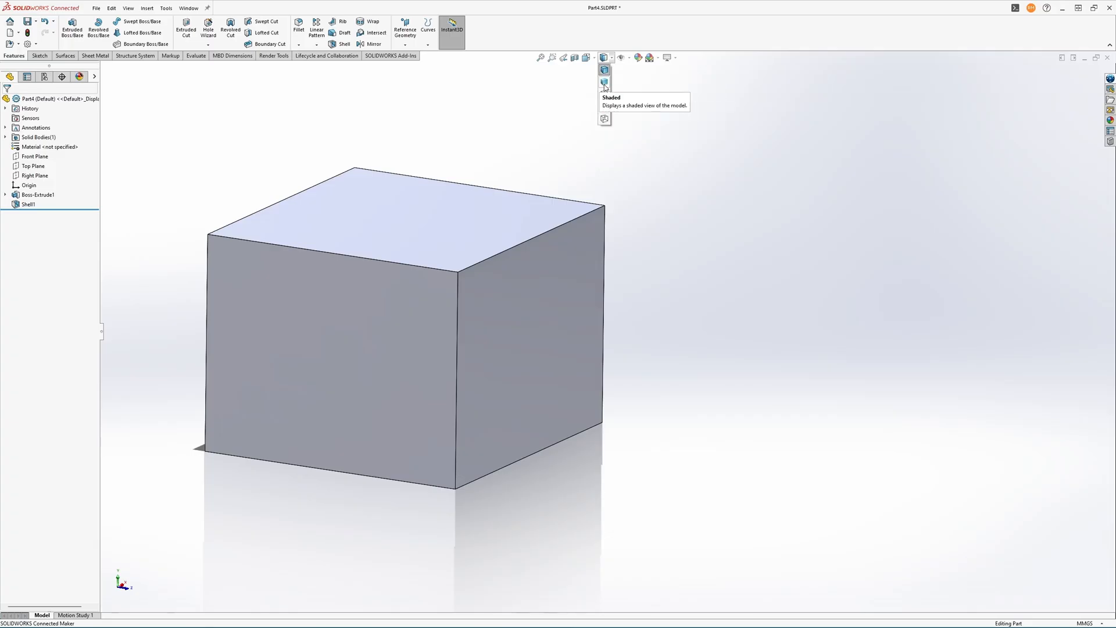
{"action": "left_click", "coordinate": [604, 85]}
{"action": "mouse_move", "coordinate": [605, 85]}
{"action": "middle_mouse_down"}
{"action": "mouse_move", "coordinate": [621, 182]}
{"action": "mouse_move", "coordinate": [473, 270]}
{"action": "middle_mouse_up"}
{"action": "key", "text": "ctrl+7"}
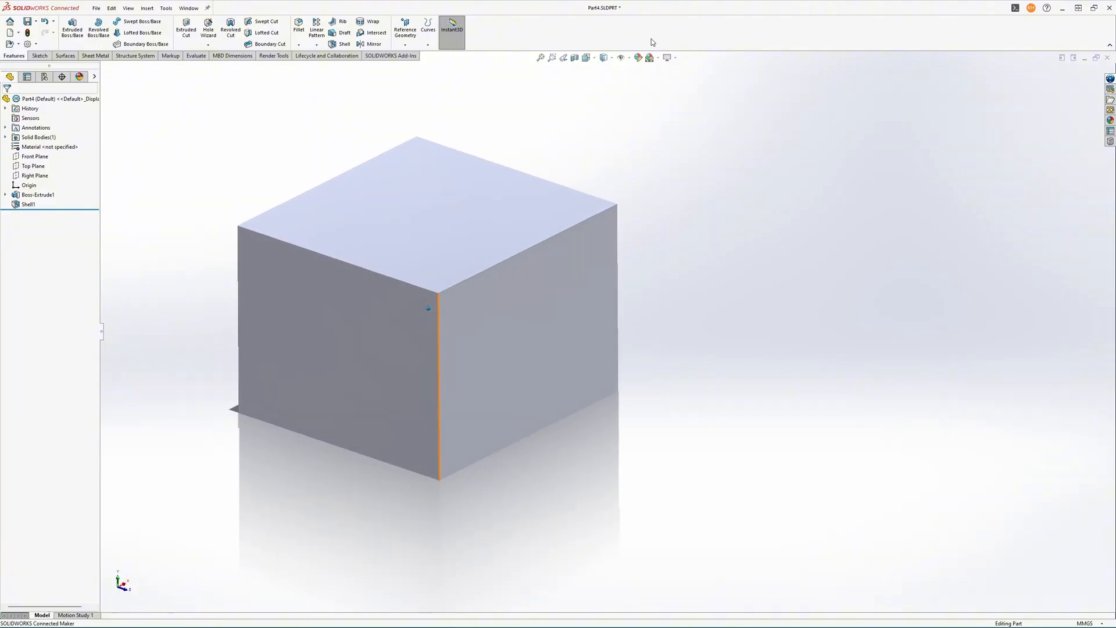
{"action": "left_click", "coordinate": [611, 58]}
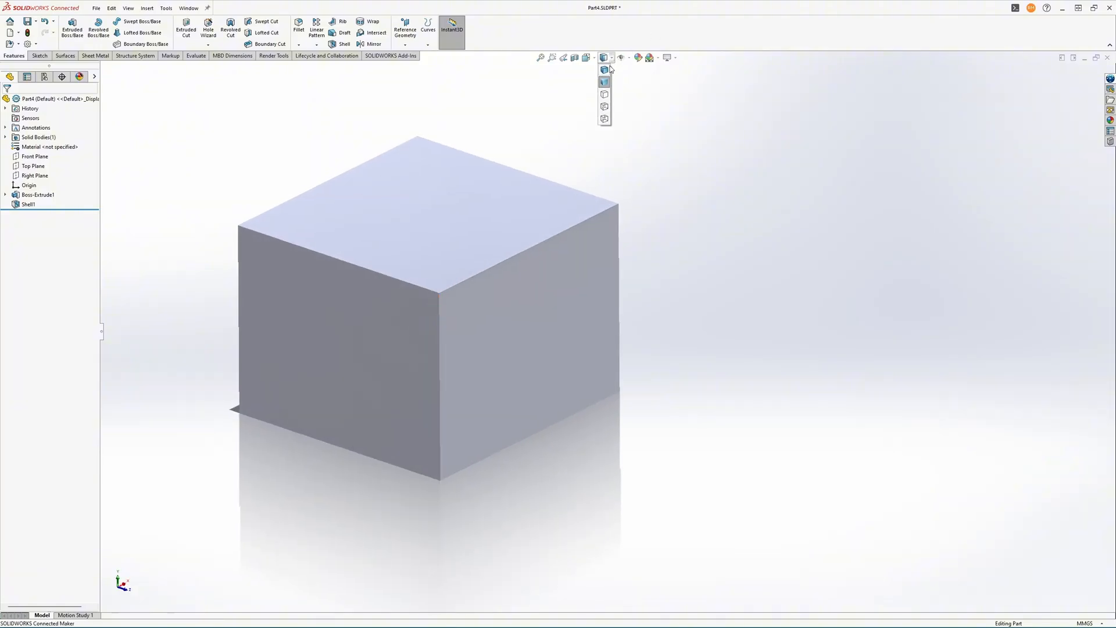
{"action": "left_click", "coordinate": [603, 97]}
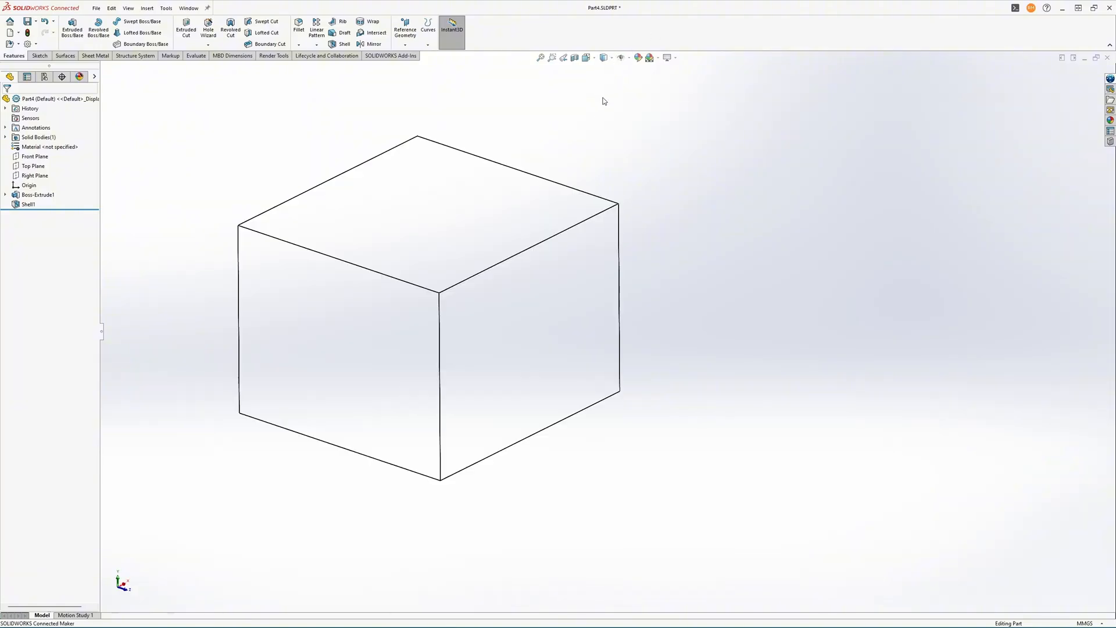
{"action": "middle_click_drag", "start_coordinate": [603, 97], "coordinate": [591, 152]}
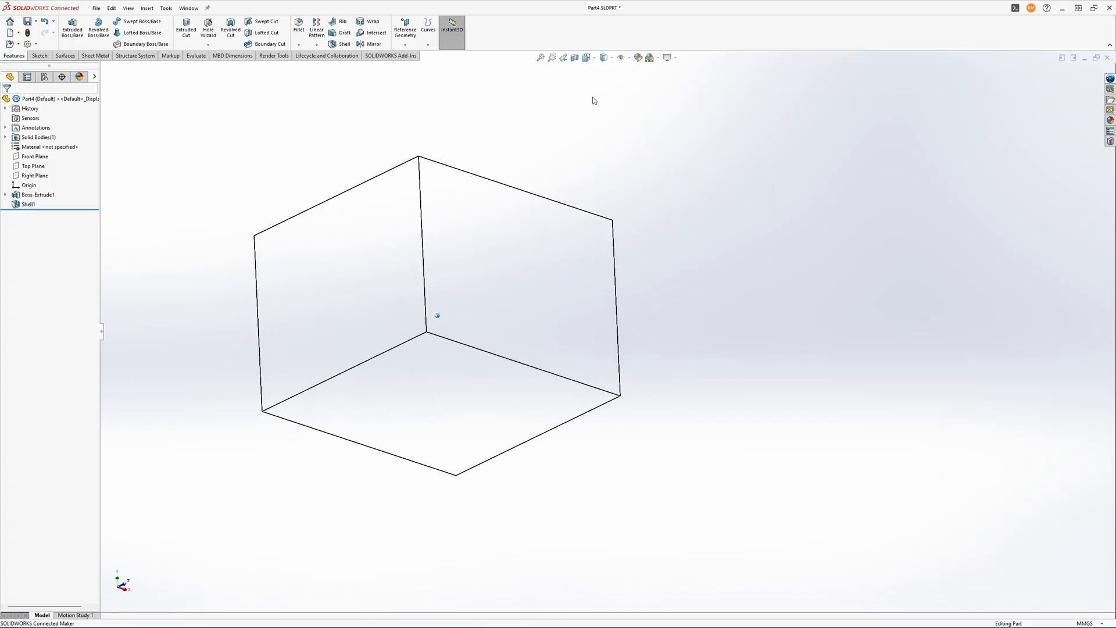
- Show the block with Hidden Lines Visible, select an inner vertical shell edge, and return the display to Shaded With Edges
{"action": "left_click", "coordinate": [611, 60]}
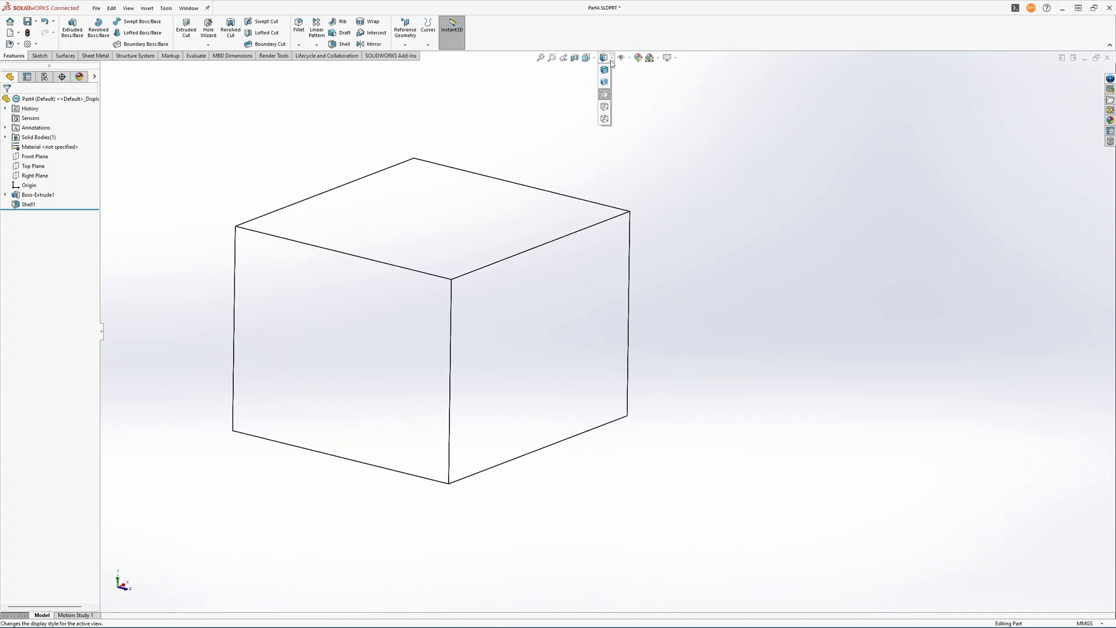
{"action": "left_click", "coordinate": [604, 108]}
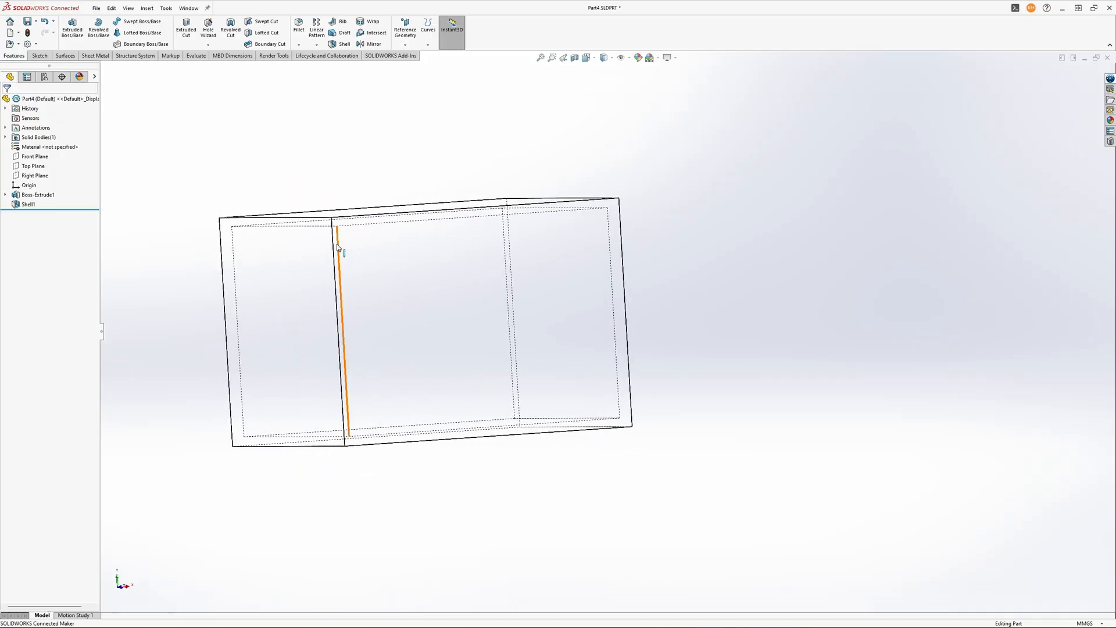
{"action": "left_click", "coordinate": [339, 251]}
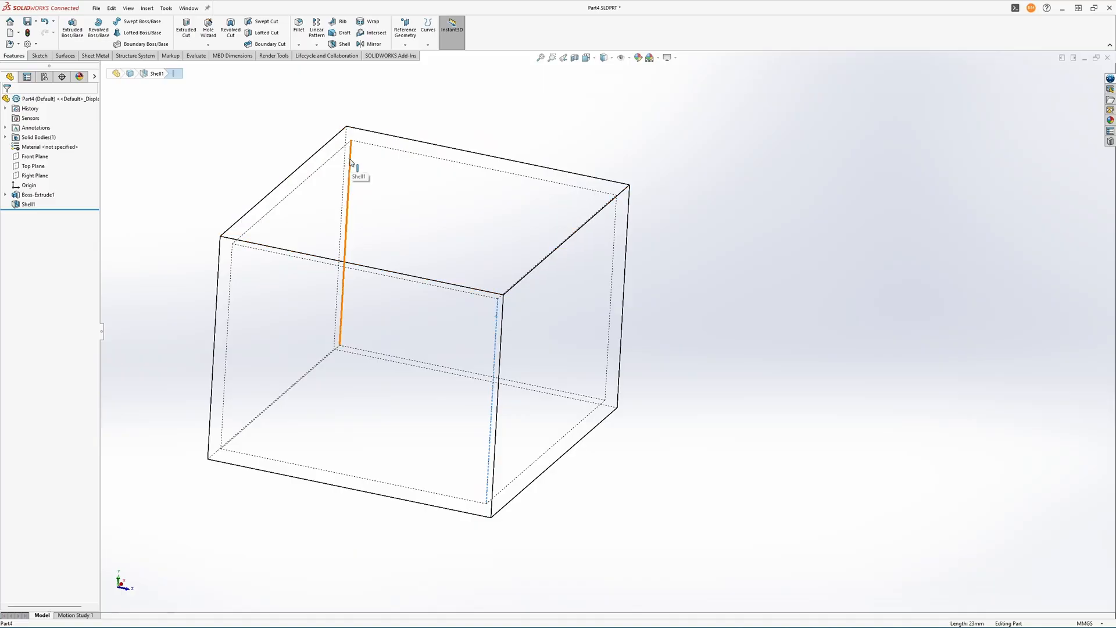
{"action": "left_click", "coordinate": [604, 57]}
{"action": "left_click", "coordinate": [604, 116]}
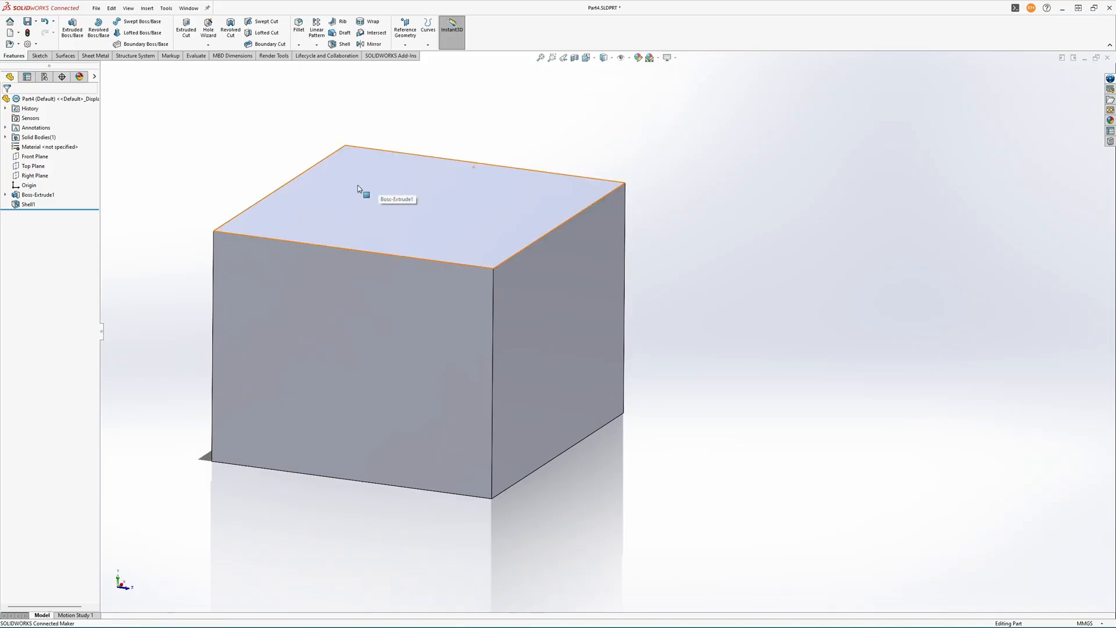
- Show the block with Hidden Lines Visible and try a 2 mm fillet on an inner vertical edge of the shell
{"action": "left_click", "coordinate": [613, 59]}
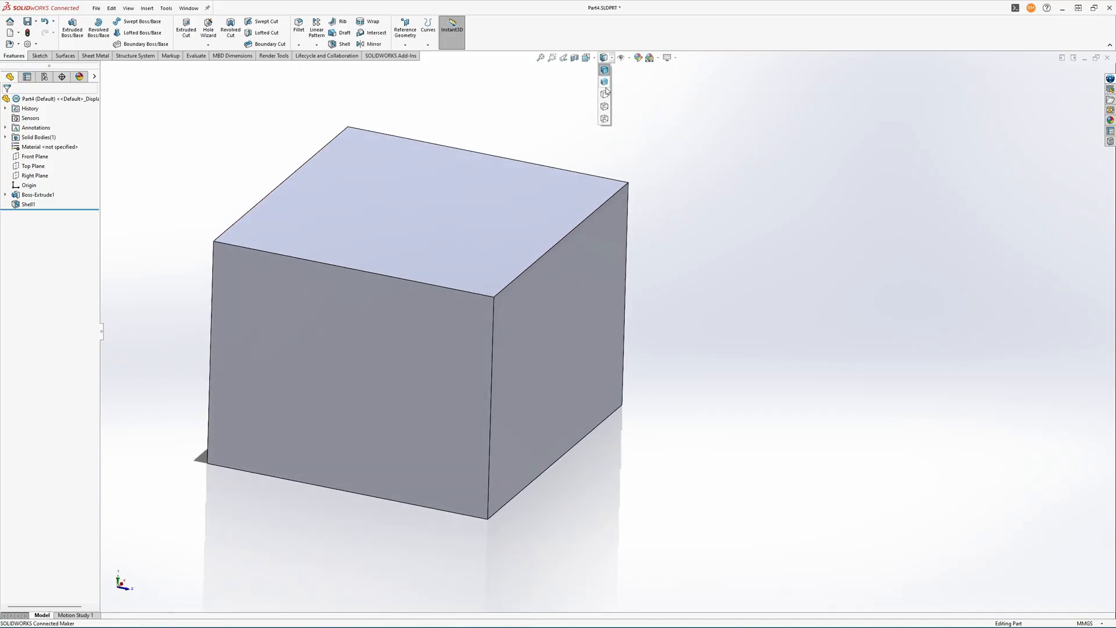
{"action": "left_click", "coordinate": [605, 107]}
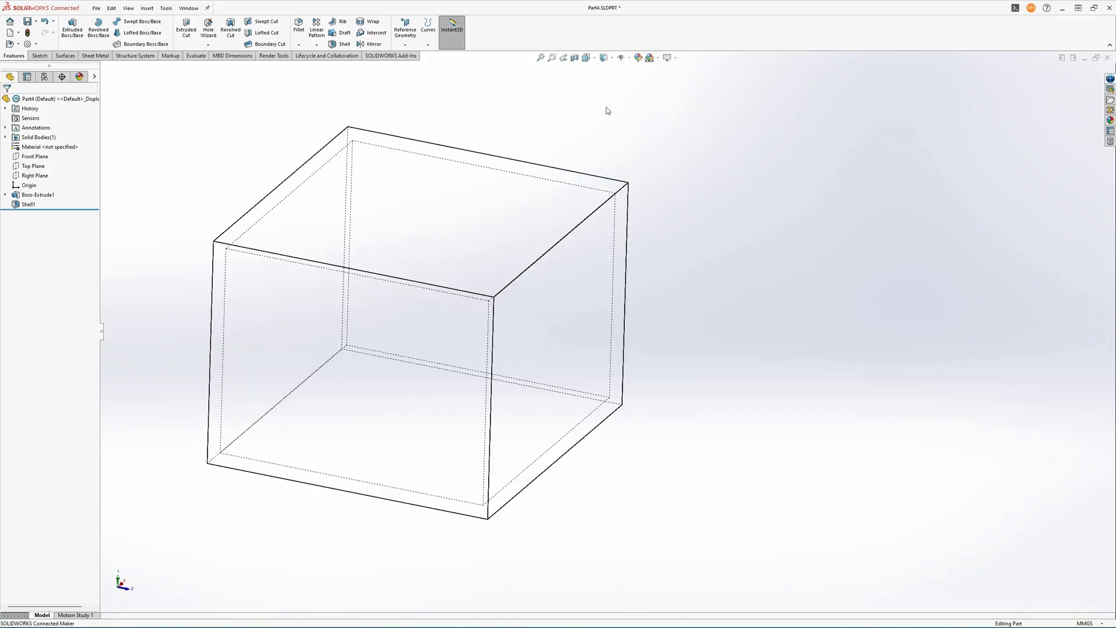
{"action": "left_click", "coordinate": [298, 26]}
{"action": "left_click", "coordinate": [347, 154]}
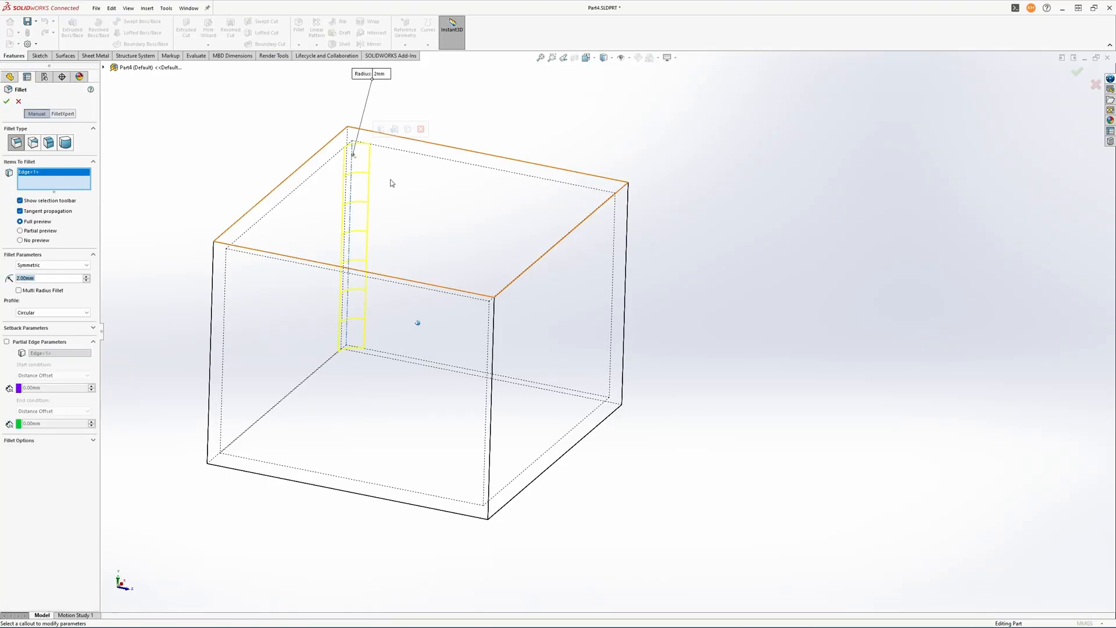
{"action": "middle_click_drag", "start_coordinate": [416, 319], "coordinate": [4, 145]}
{"action": "left_click", "coordinate": [533, 195]}
{"action": "left_click", "coordinate": [6, 101]}
{"action": "mouse_move", "coordinate": [399, 118]}
{"action": "middle_mouse_down"}
{"action": "mouse_move", "coordinate": [401, 166]}
{"action": "mouse_move", "coordinate": [466, 198]}
{"action": "mouse_move", "coordinate": [557, 164]}
{"action": "mouse_move", "coordinate": [603, 86]}
{"action": "middle_mouse_up"}
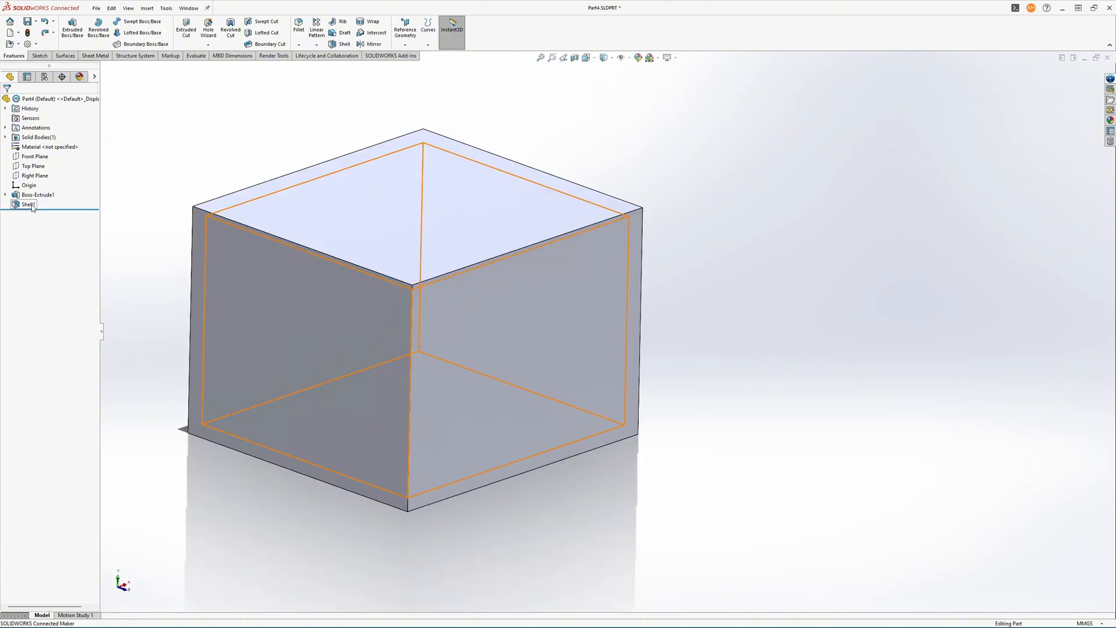
- Edit the existing shell feature to remove the block's top face, leaving the box open at the top
{"action": "left_click", "coordinate": [23, 205]}
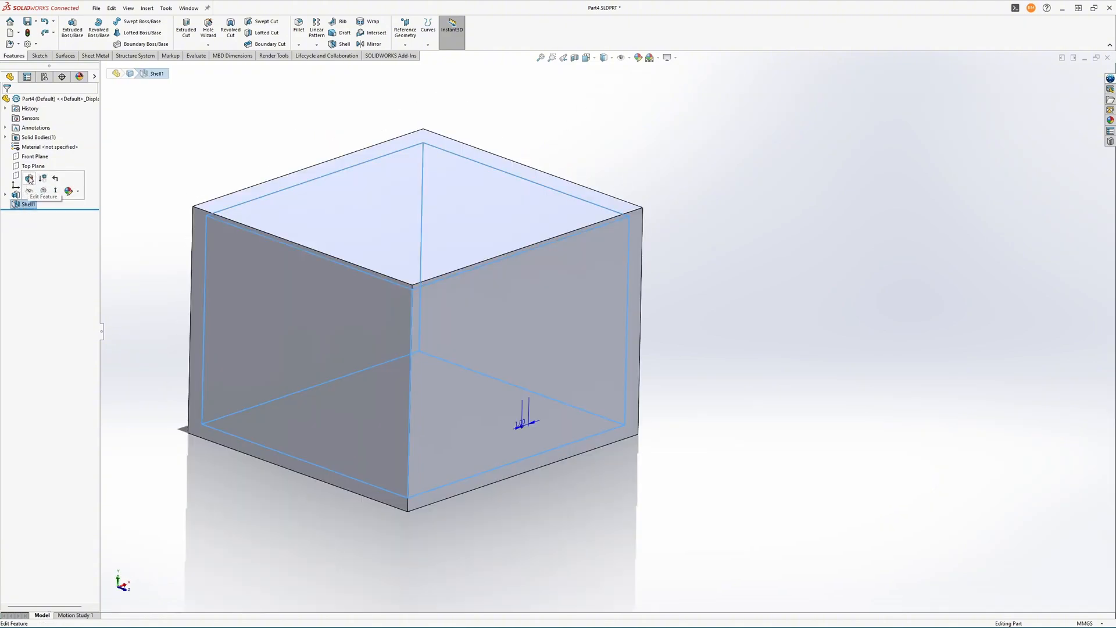
{"action": "left_click", "coordinate": [29, 179]}
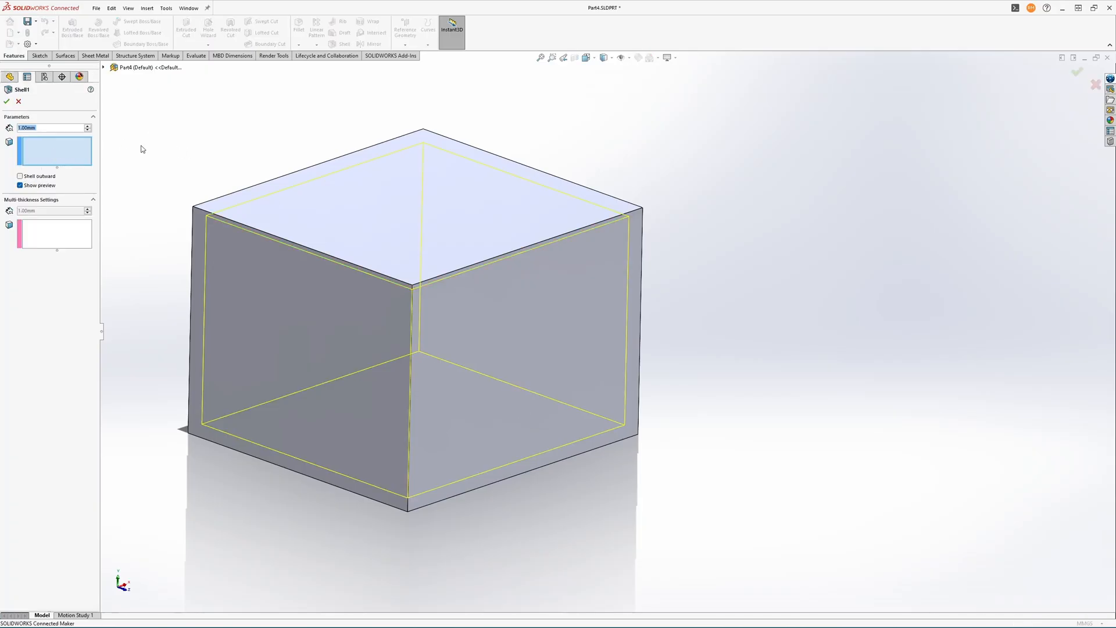
{"action": "left_click", "coordinate": [376, 193]}
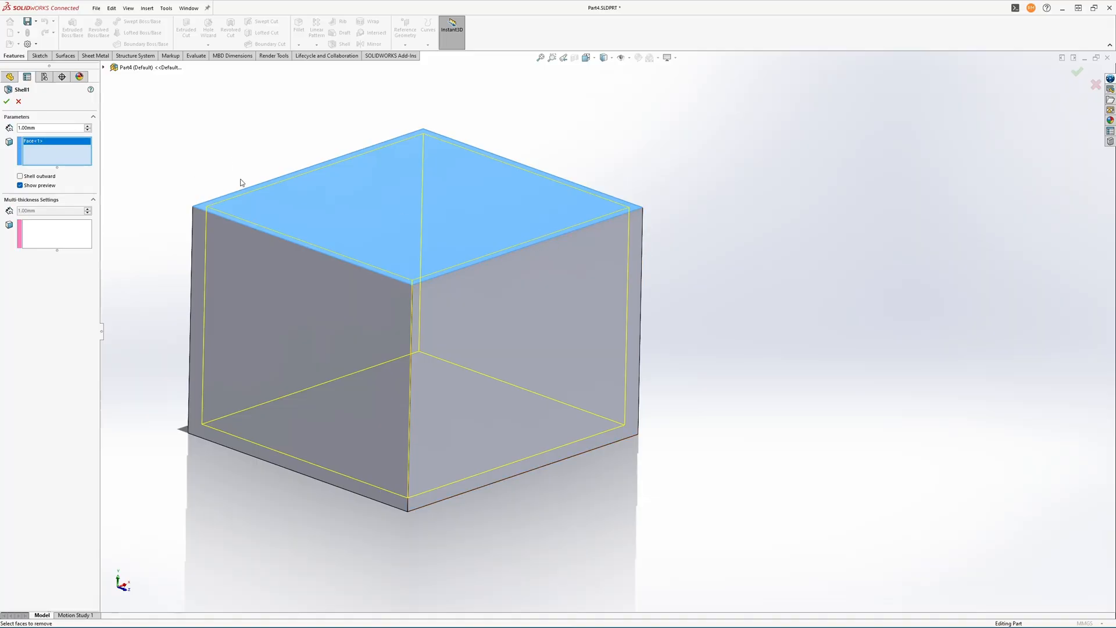
{"action": "left_click", "coordinate": [7, 102]}
{"action": "middle_click_drag", "start_coordinate": [234, 135], "coordinate": [103, 218]}
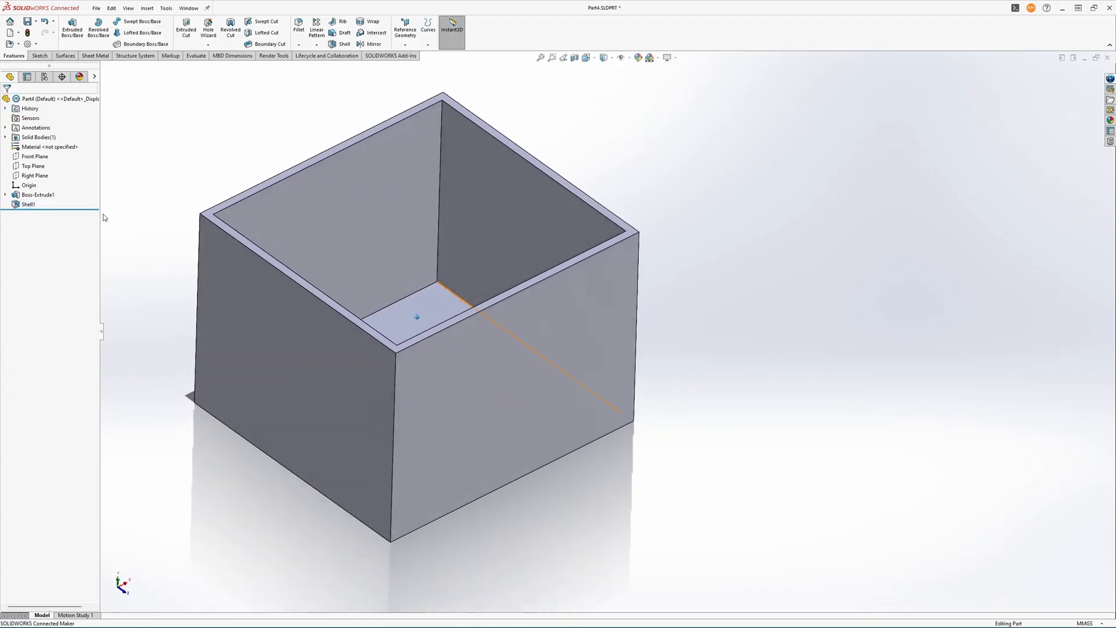
- Edit the shell again to also remove one side face of the box, and inspect the opened interior
{"action": "left_click", "coordinate": [19, 205]}
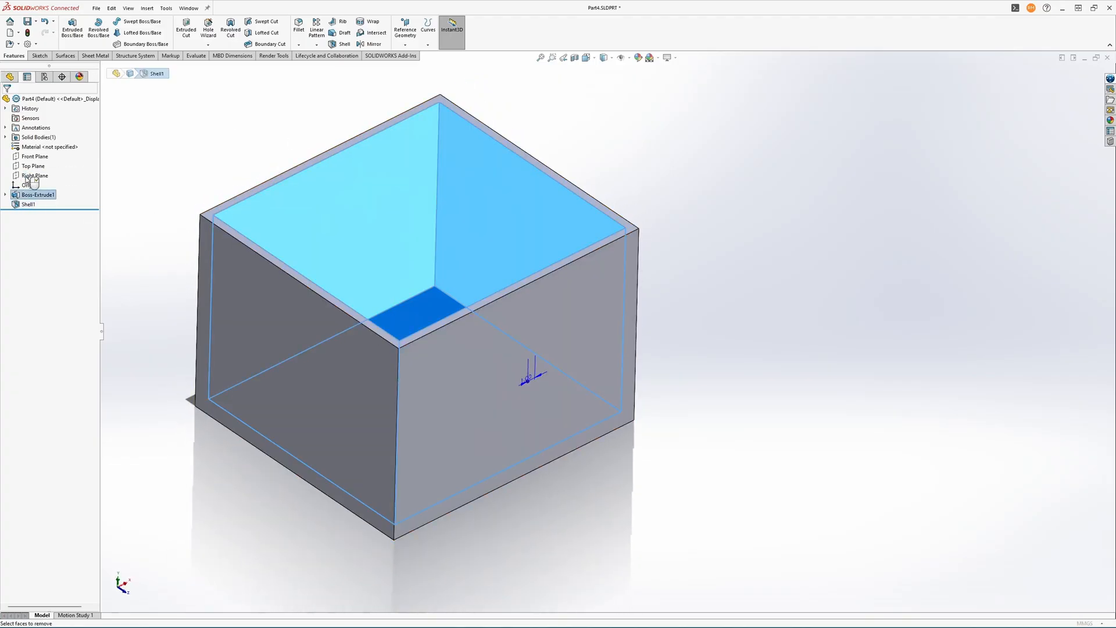
{"action": "left_click", "coordinate": [28, 182]}
{"action": "left_click", "coordinate": [511, 370]}
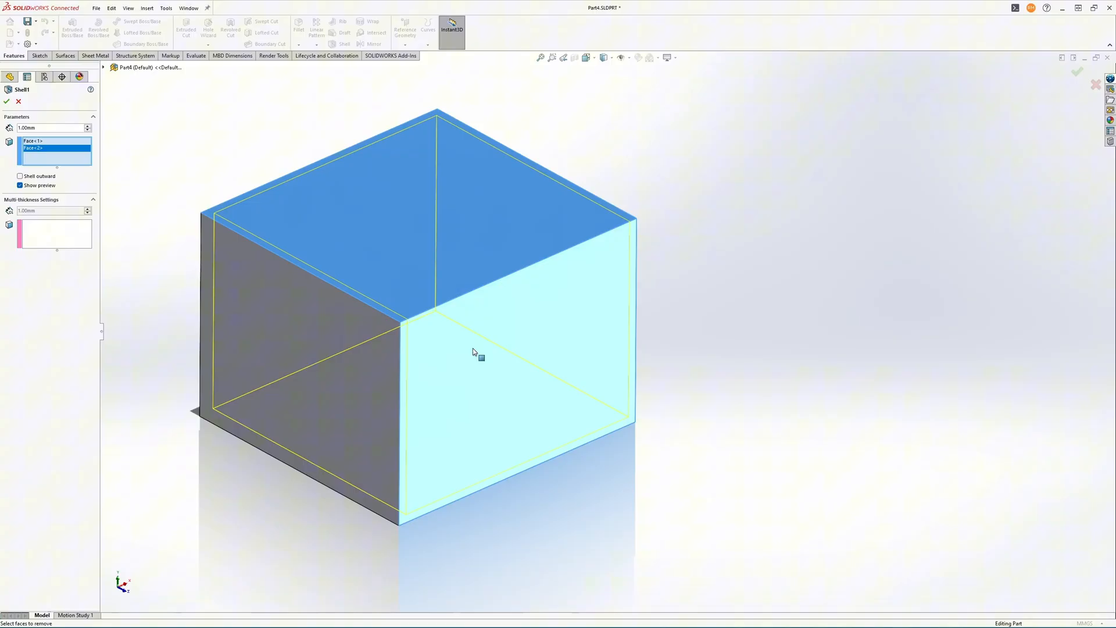
{"action": "left_click", "coordinate": [6, 101]}
{"action": "middle_click_drag", "start_coordinate": [262, 150], "coordinate": [427, 169]}
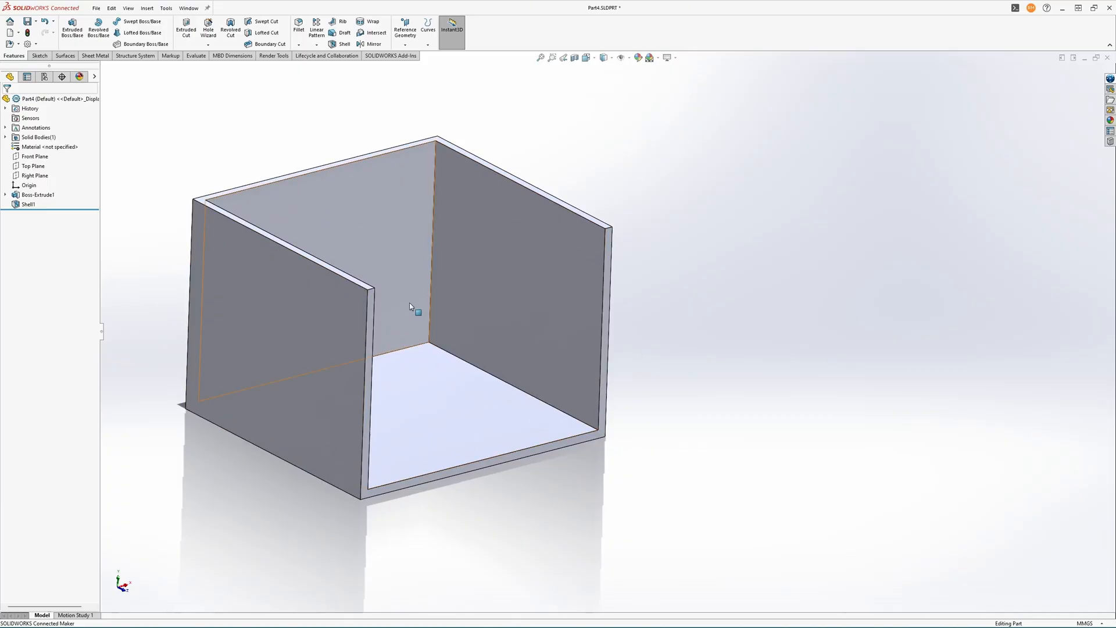
{"action": "middle_click_drag", "start_coordinate": [512, 417], "coordinate": [500, 319]}
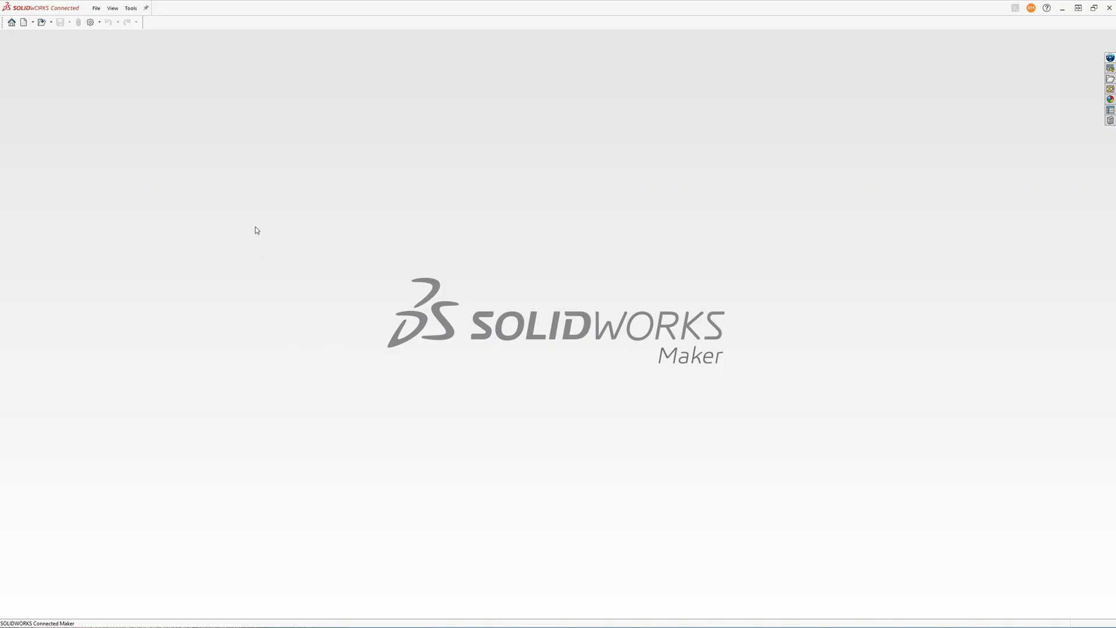
- Create a new part document and show its Front, Top and Right planes
{"action": "left_click", "coordinate": [24, 22]}
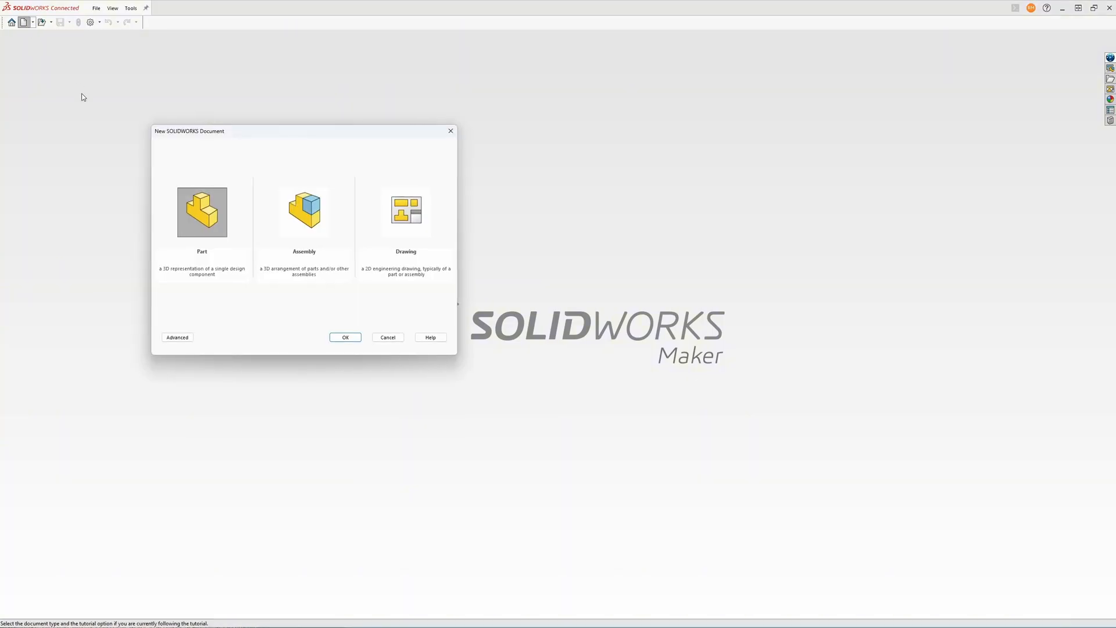
{"action": "left_click", "coordinate": [344, 337]}
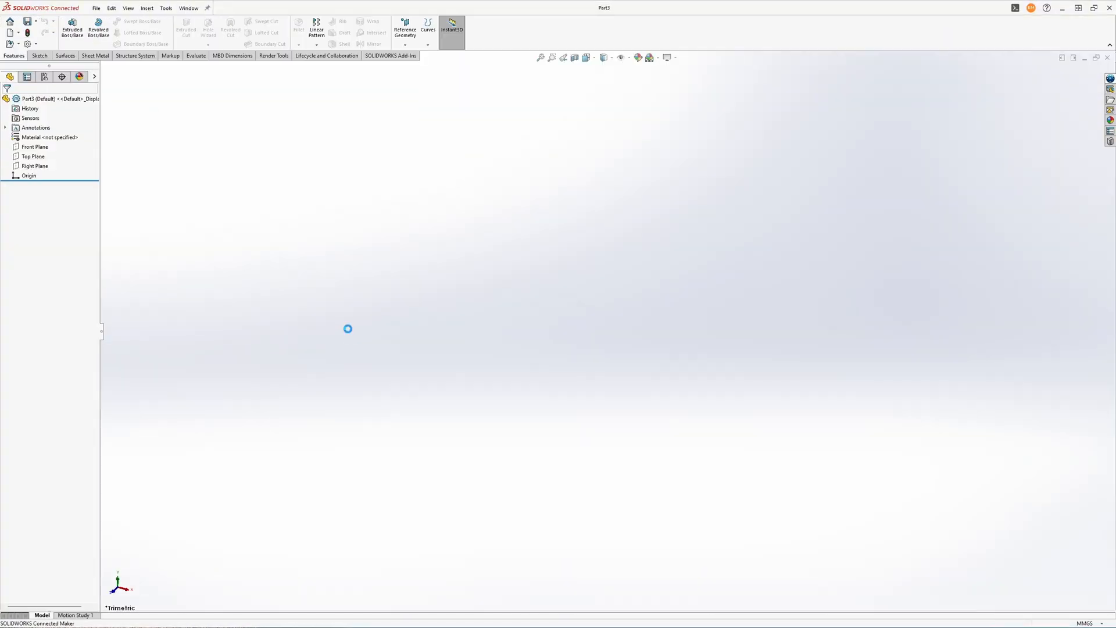
{"action": "left_click", "coordinate": [35, 147]}
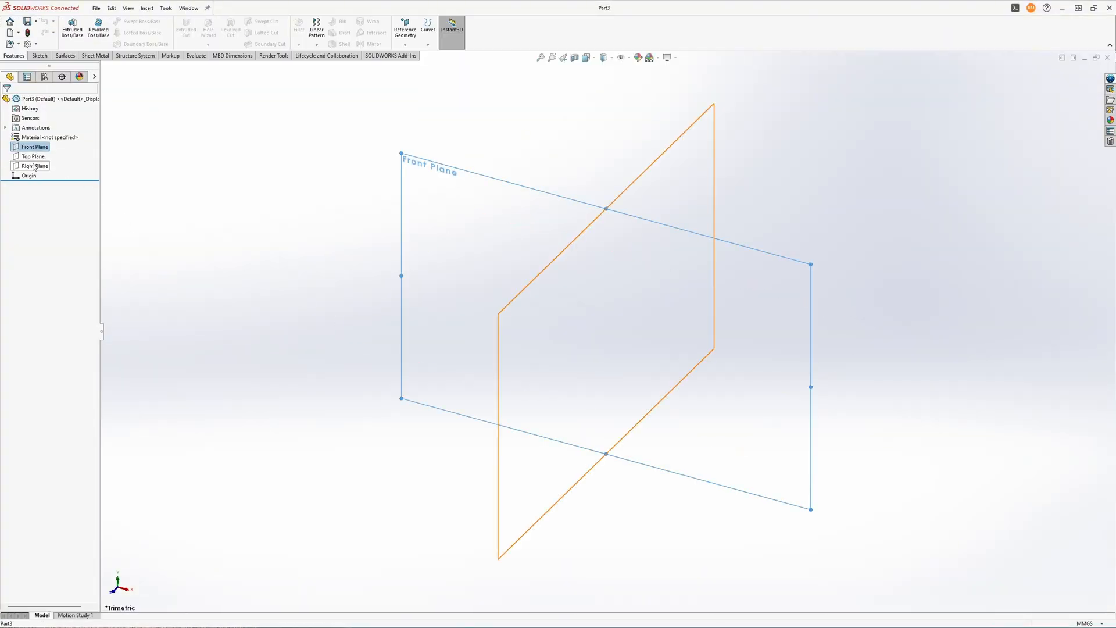
{"action": "left_click", "coordinate": [35, 166], "text": "shift"}
{"action": "left_click", "coordinate": [207, 245]}
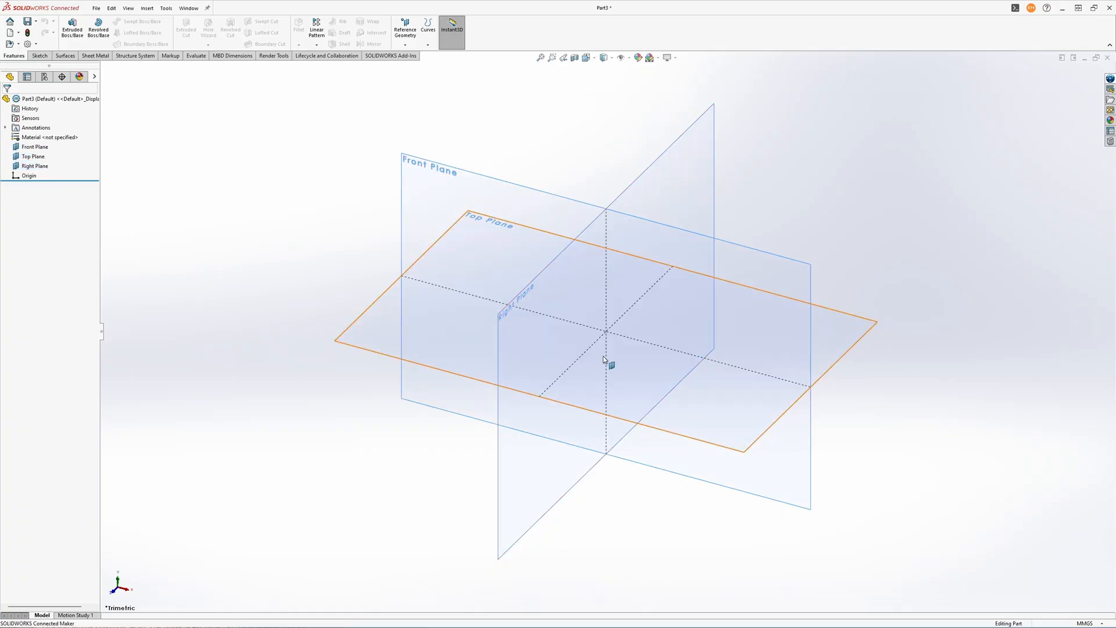
- Start a sketch on the Top Plane and draw a circle of about 28.92 mm radius centred on the origin
{"action": "left_click", "coordinate": [839, 357]}
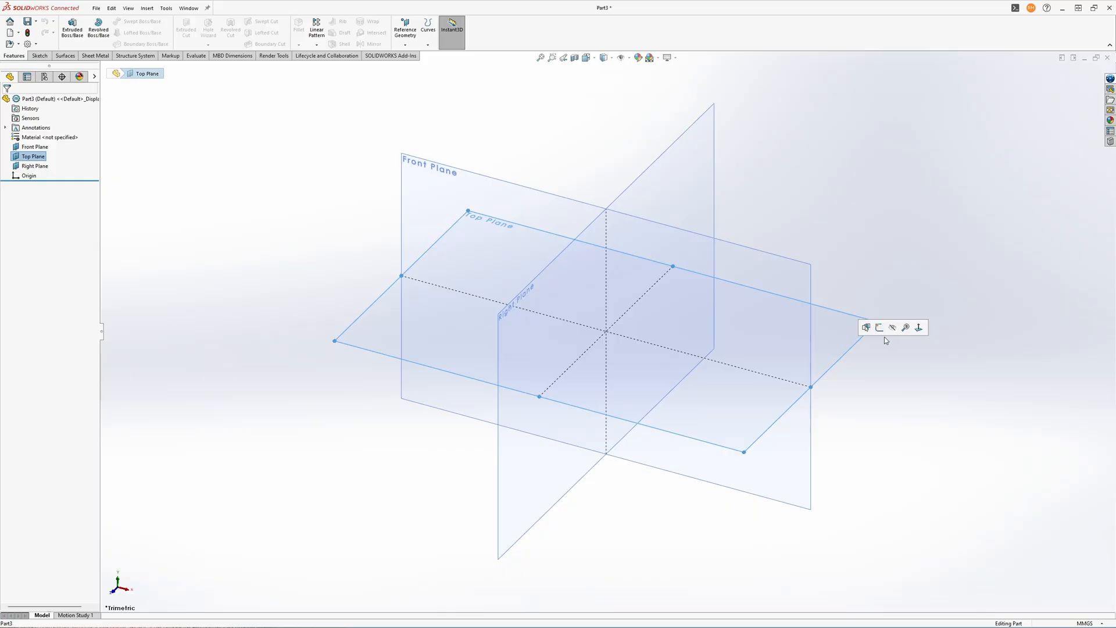
{"action": "left_click", "coordinate": [880, 329]}
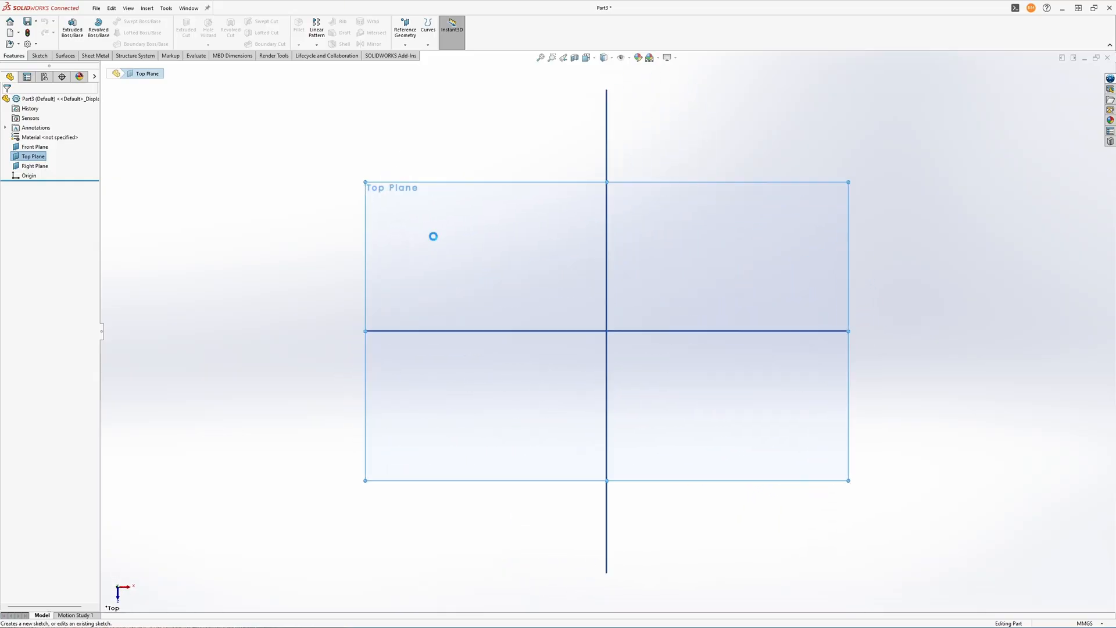
{"action": "left_click", "coordinate": [131, 22]}
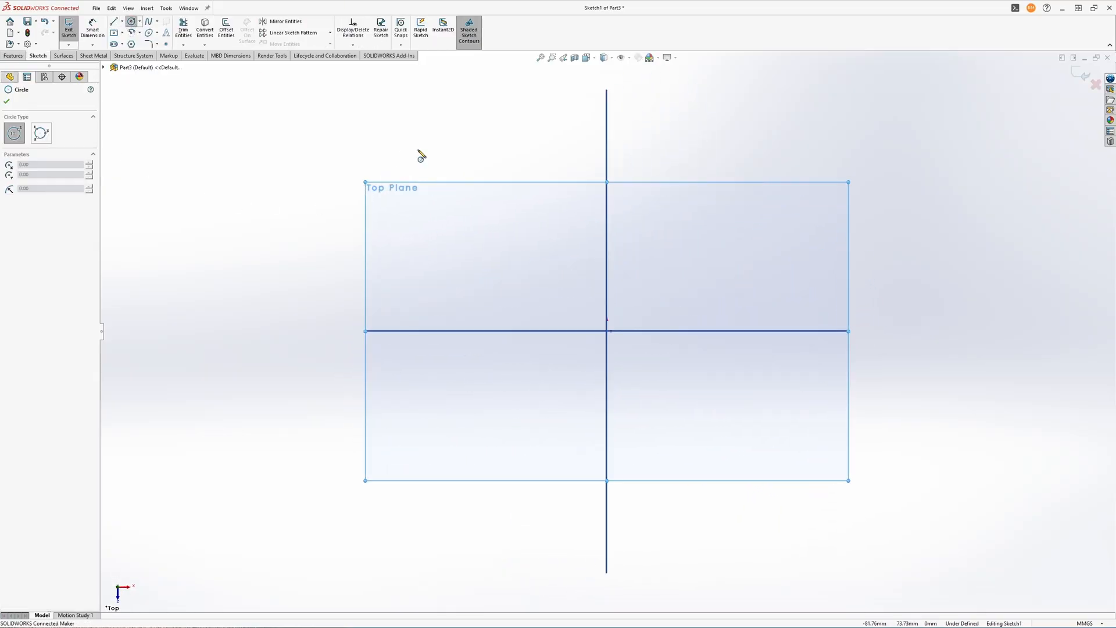
{"action": "left_click", "coordinate": [606, 330]}
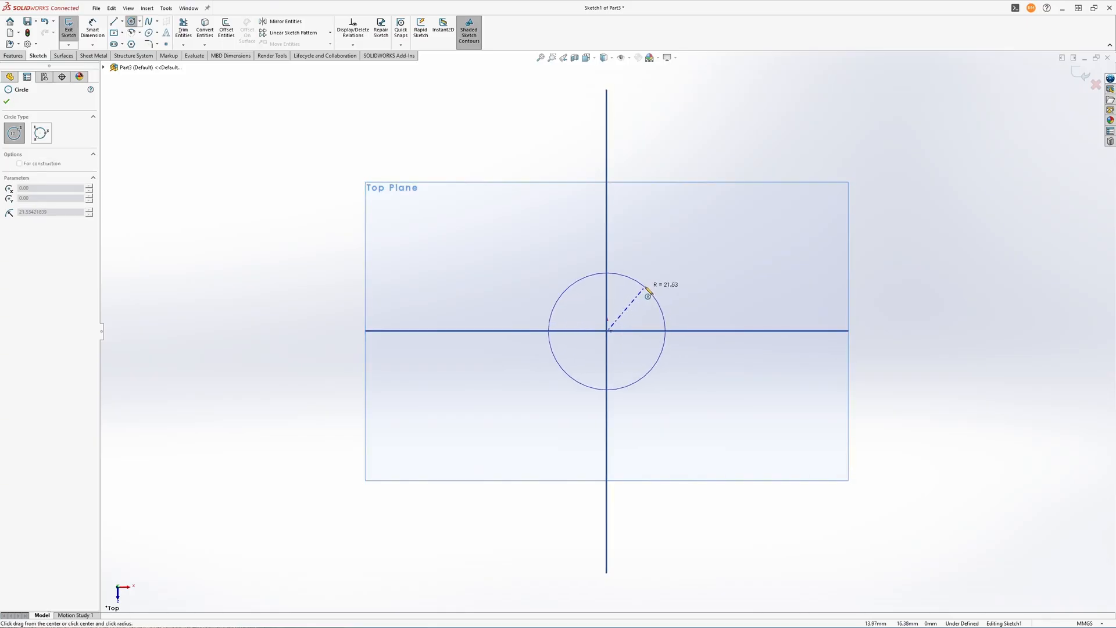
{"action": "left_click", "coordinate": [662, 275]}
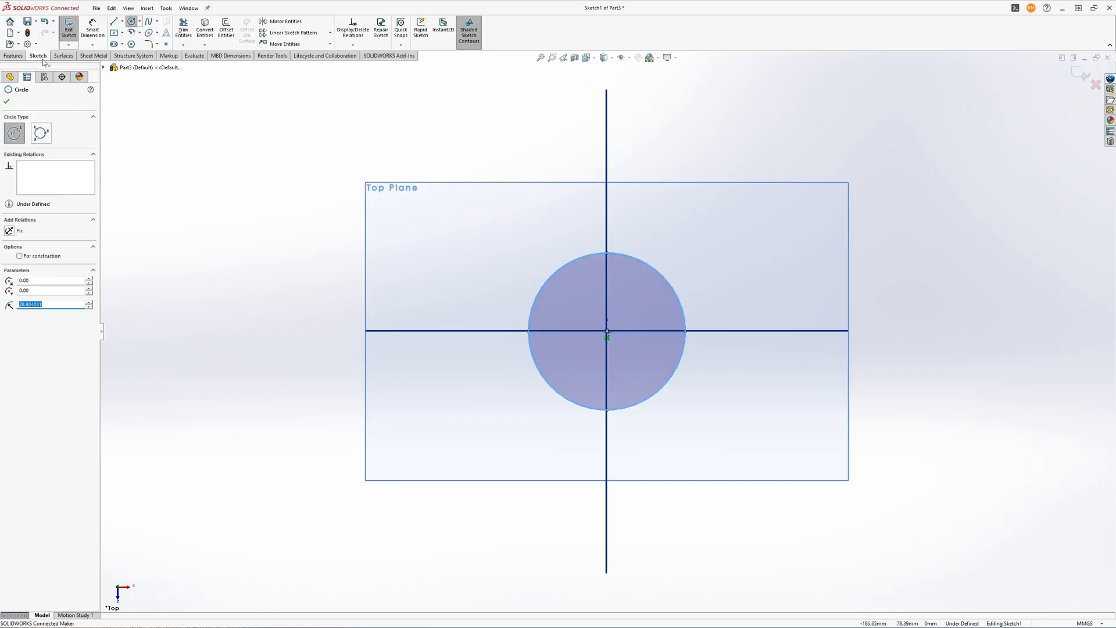
- Dimension the circle's diameter as 45 mm and place the dimension above and beside the circle
{"action": "left_click", "coordinate": [87, 29]}
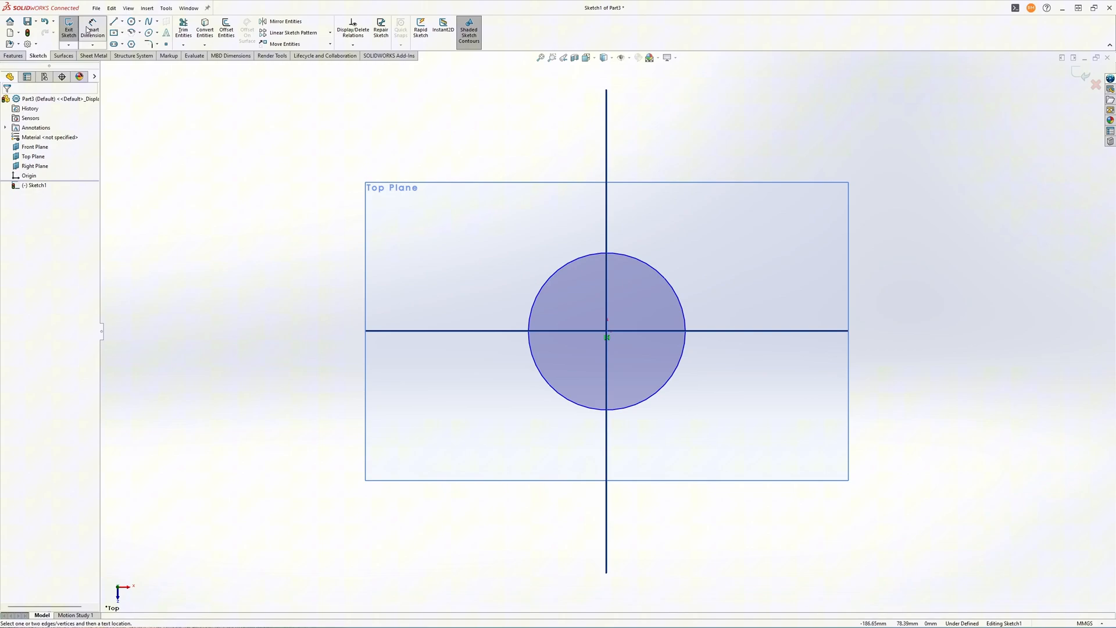
{"action": "left_click", "coordinate": [548, 282]}
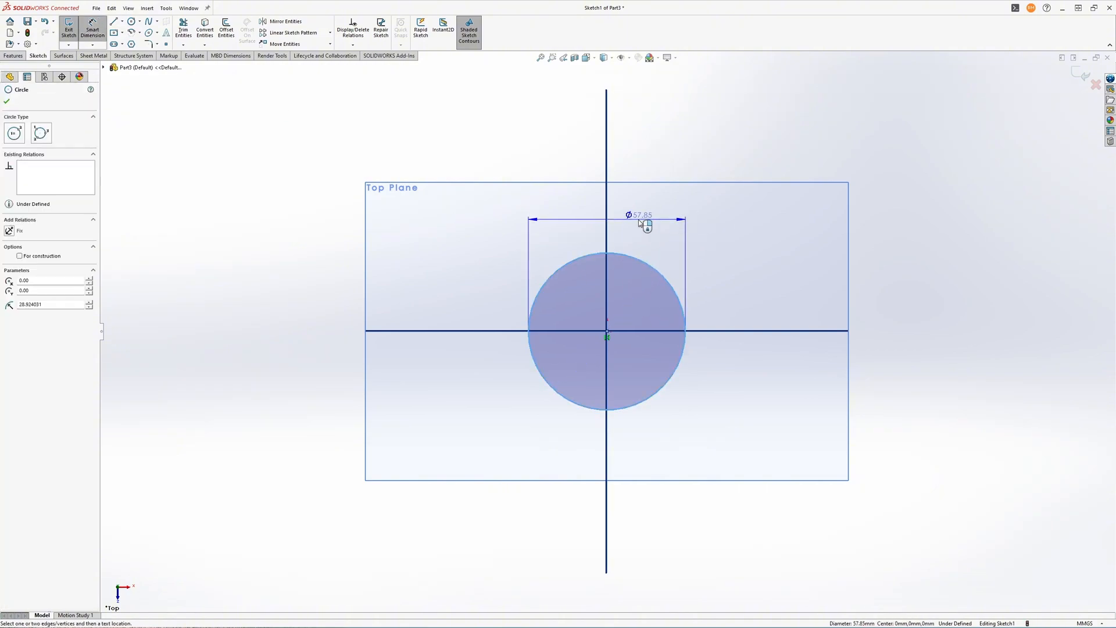
{"action": "left_click", "coordinate": [640, 220]}
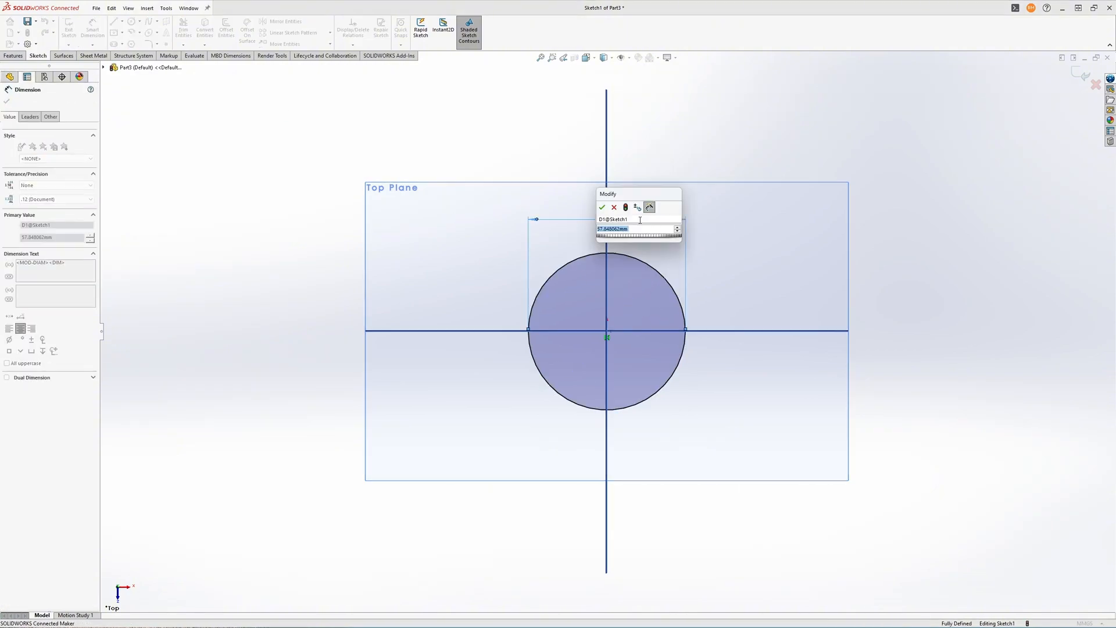
{"action": "type", "text": "35"}
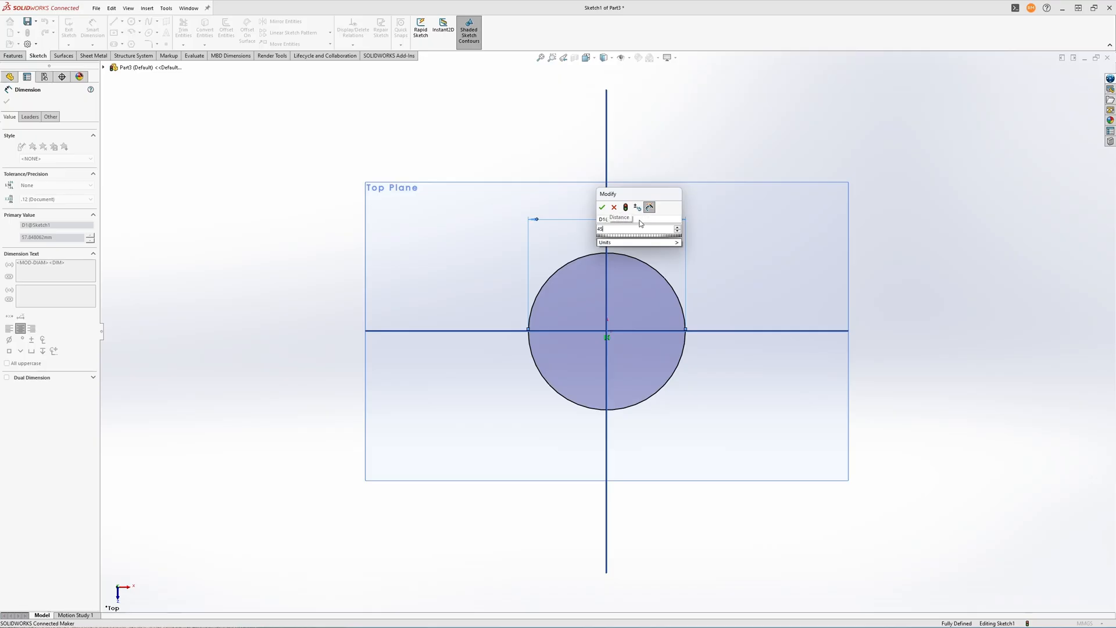
{"action": "key", "text": "Return"}
{"action": "left_click_drag", "start_coordinate": [640, 222], "coordinate": [716, 244]}
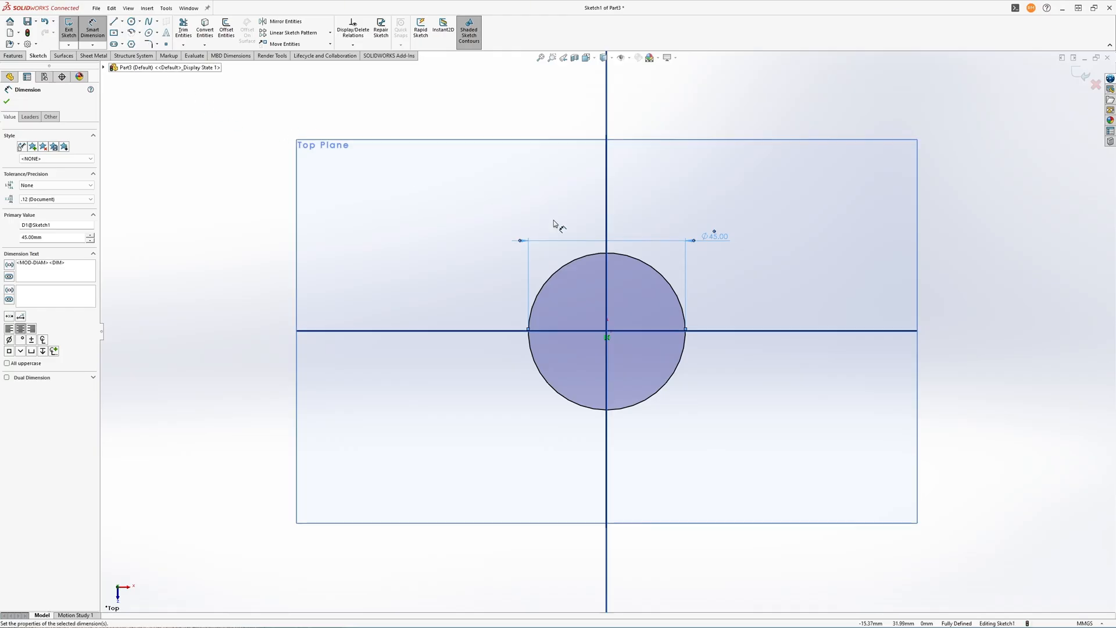
- Offset the 45 mm circle inward by 2 mm to form a concentric inner circle
{"action": "key", "text": "Escape"}
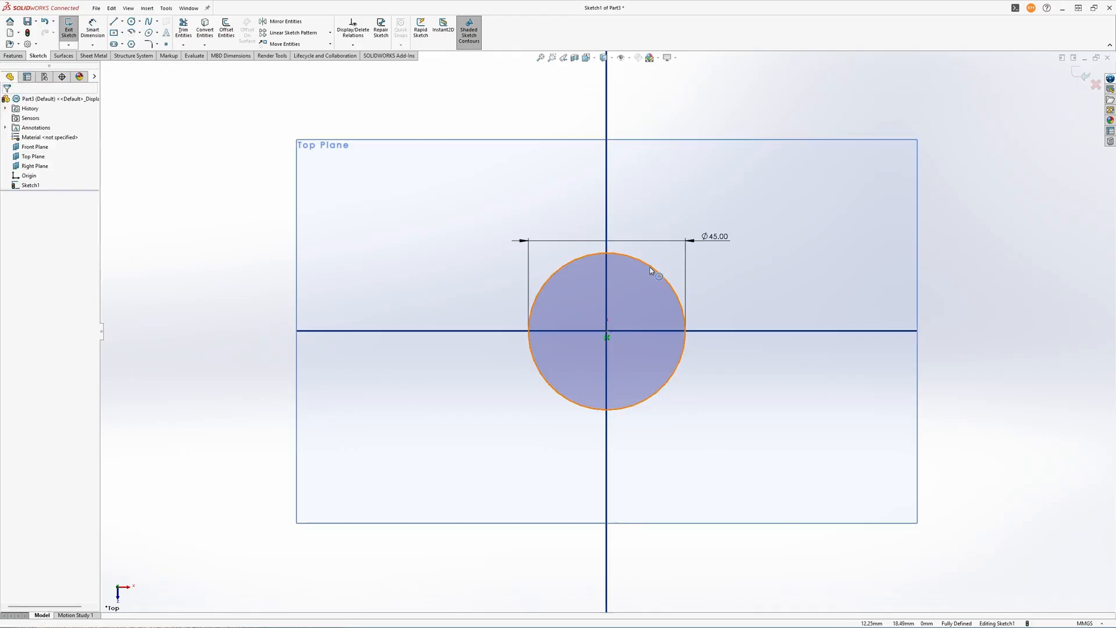
{"action": "left_click", "coordinate": [651, 270]}
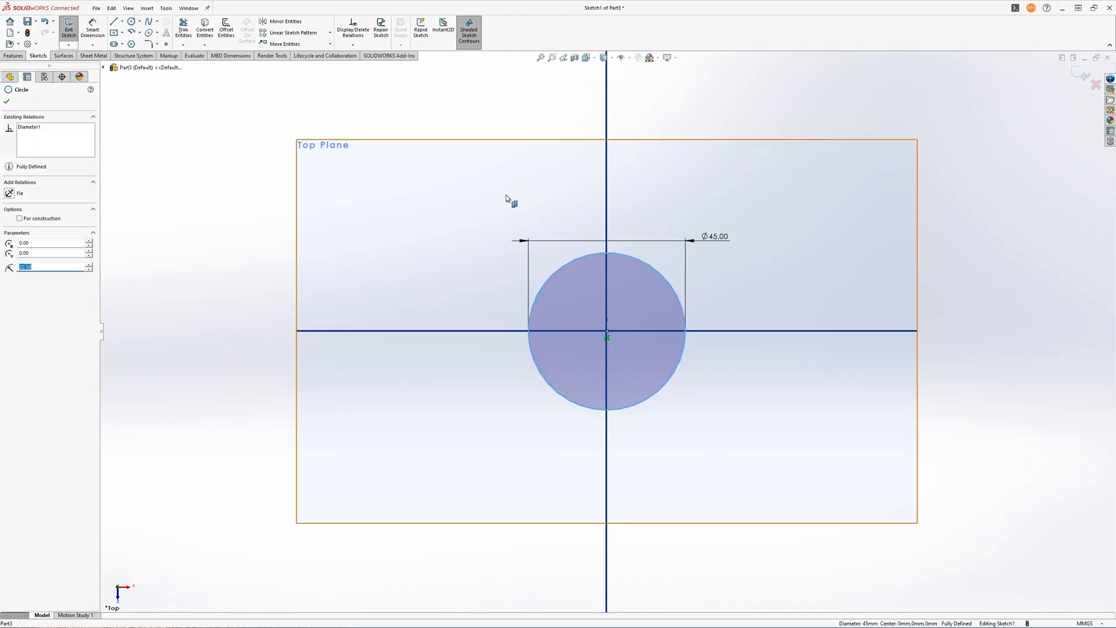
{"action": "left_click", "coordinate": [228, 36]}
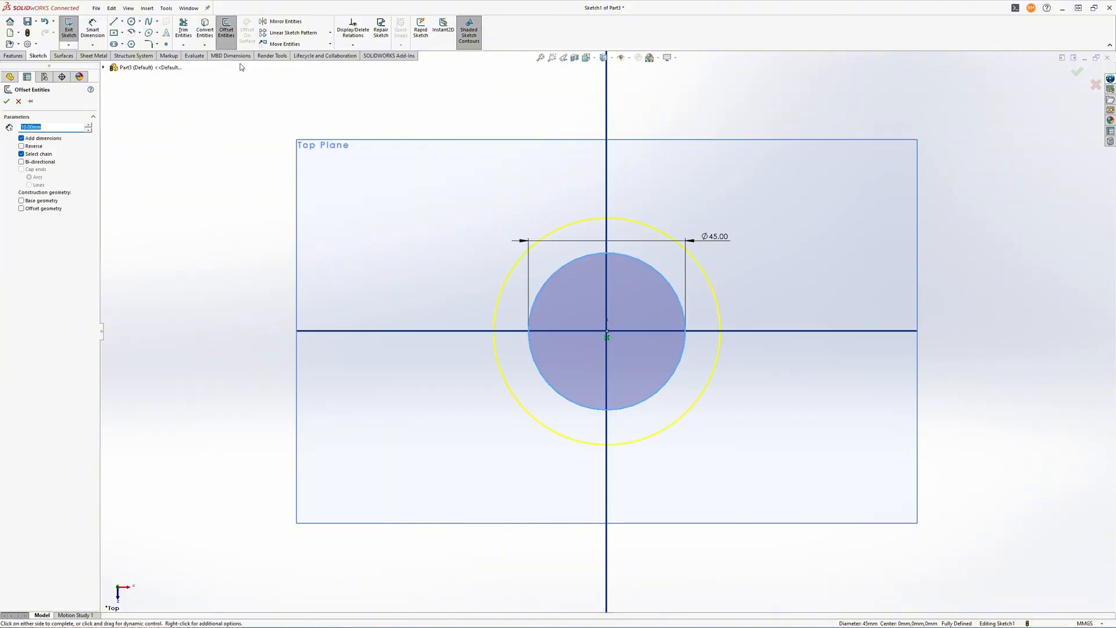
{"action": "left_click", "coordinate": [22, 146]}
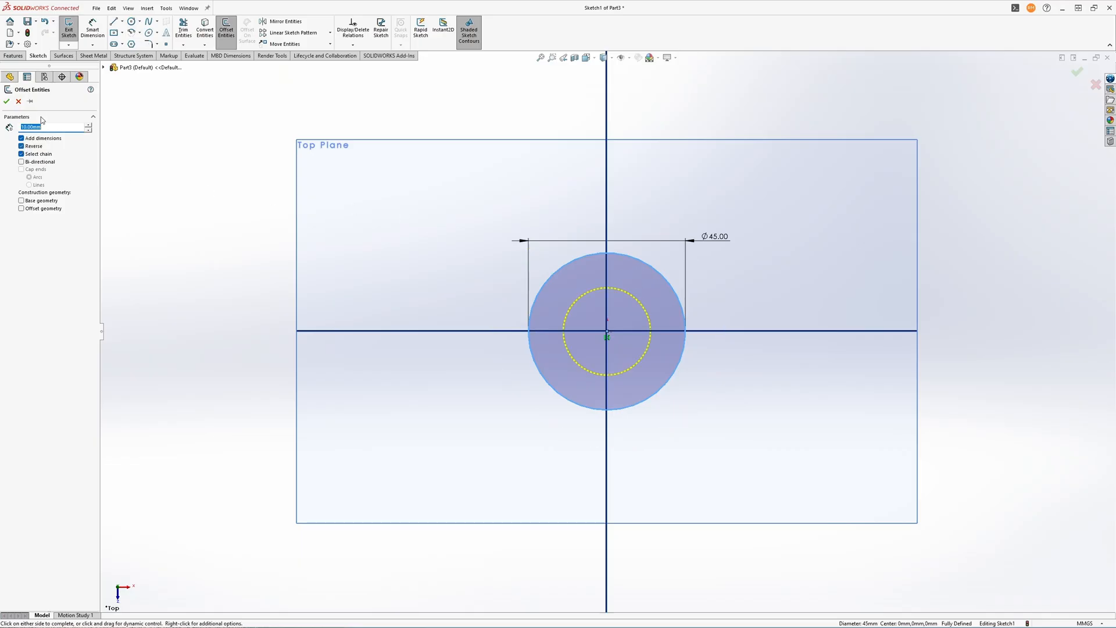
{"action": "type", "text": "2"}
{"action": "key", "text": "Return"}
{"action": "left_click", "coordinate": [6, 98]}
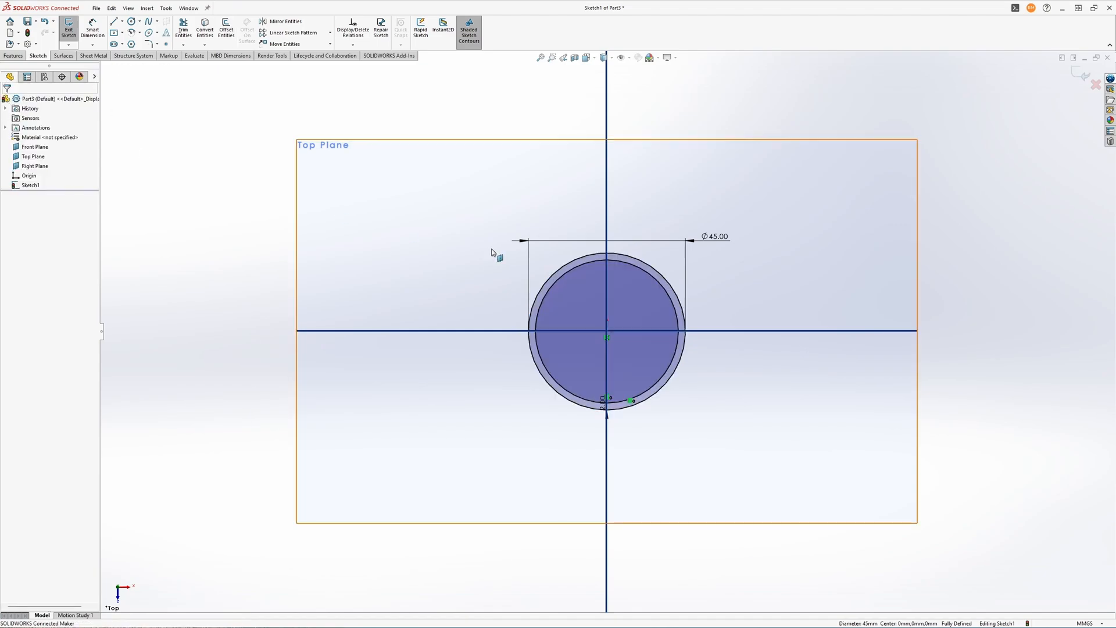
- Extrude the ring profile 185 mm as a Mid Plane boss to form a hollow tube
{"action": "middle_click_drag", "start_coordinate": [661, 302], "coordinate": [494, 232]}
{"action": "left_click", "coordinate": [12, 55]}
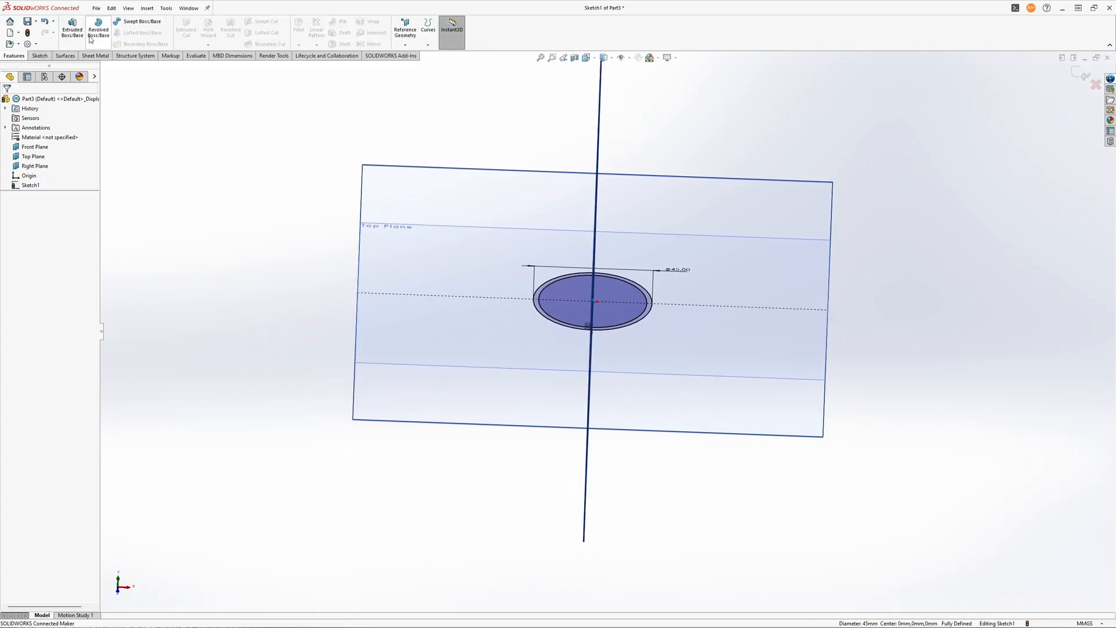
{"action": "left_click", "coordinate": [72, 29]}
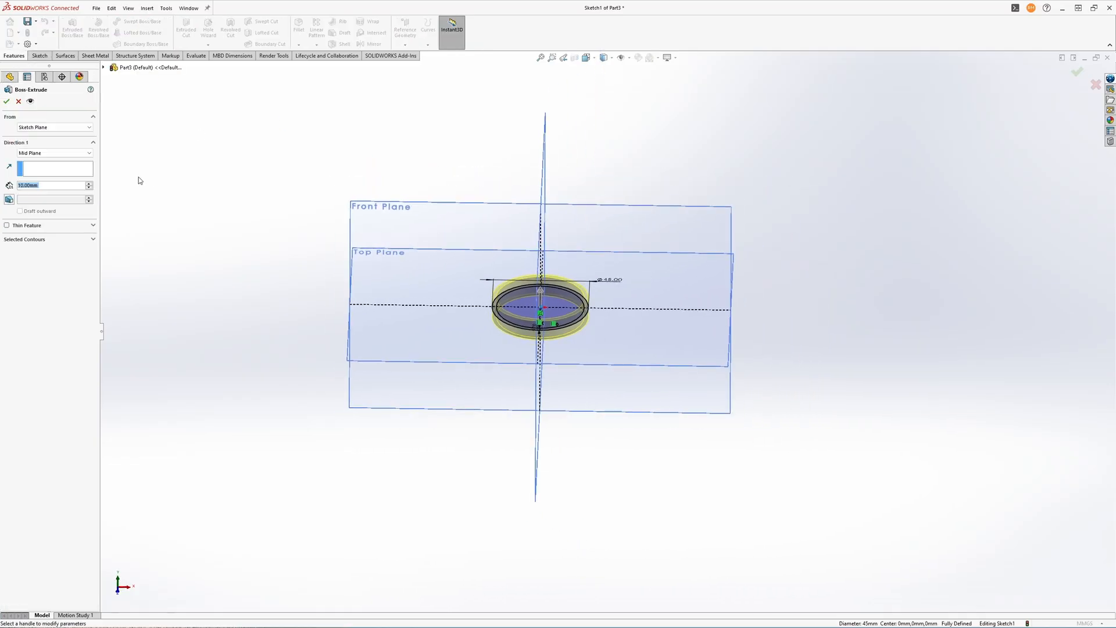
{"action": "type", "text": "185"}
{"action": "key", "text": "Return"}
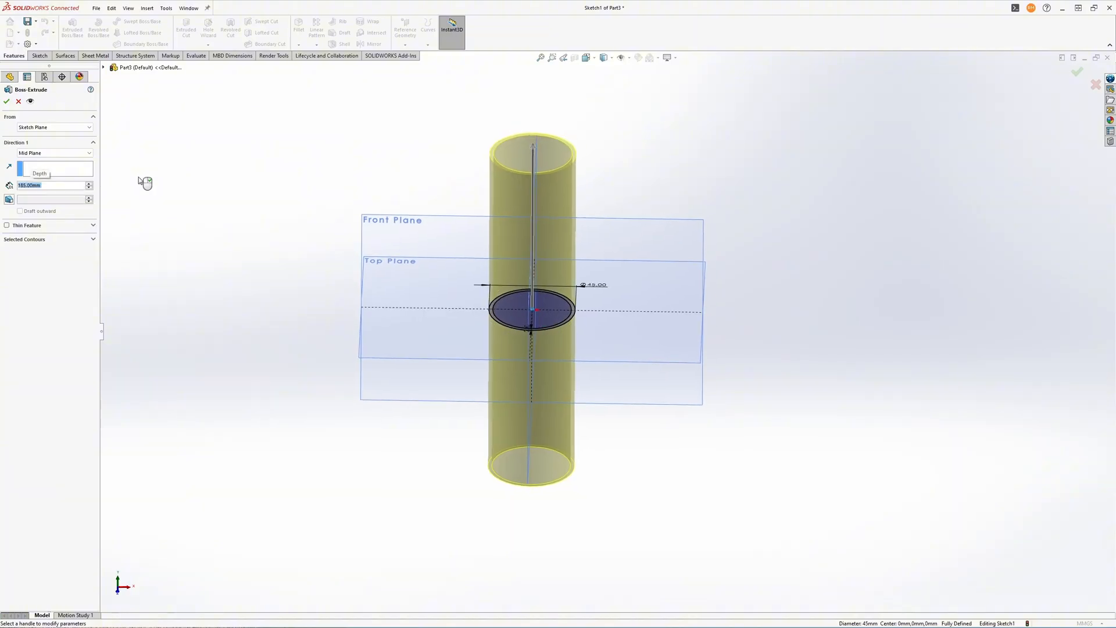
{"action": "left_click", "coordinate": [7, 103]}
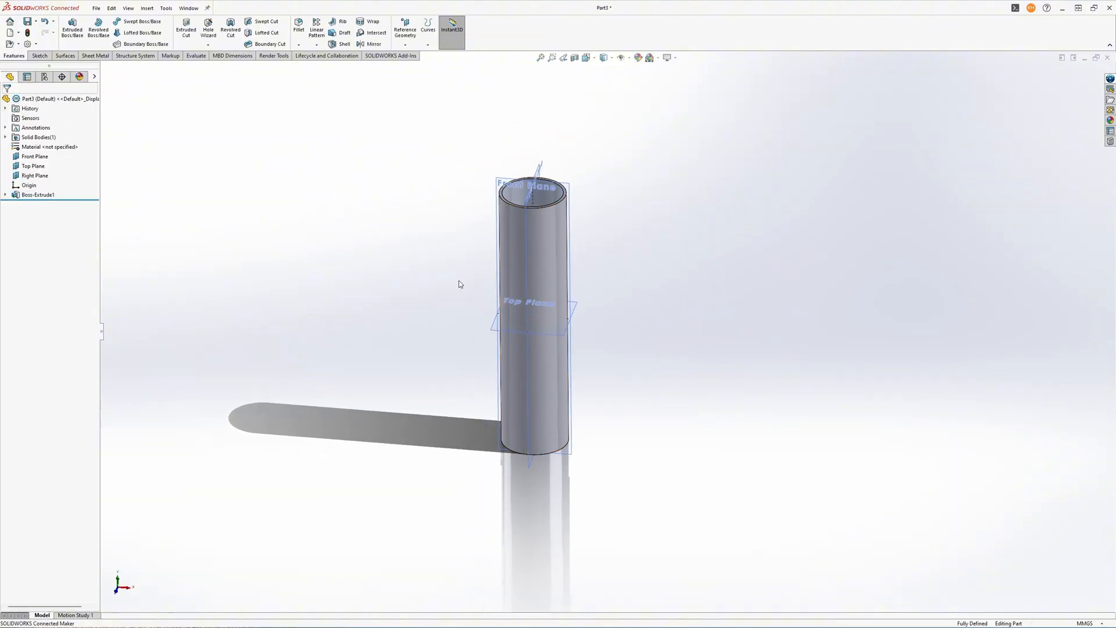
- Hide the Front, Top and Right planes around the tube
{"action": "left_click", "coordinate": [27, 157]}
{"action": "left_click", "coordinate": [27, 176], "text": "shift"}
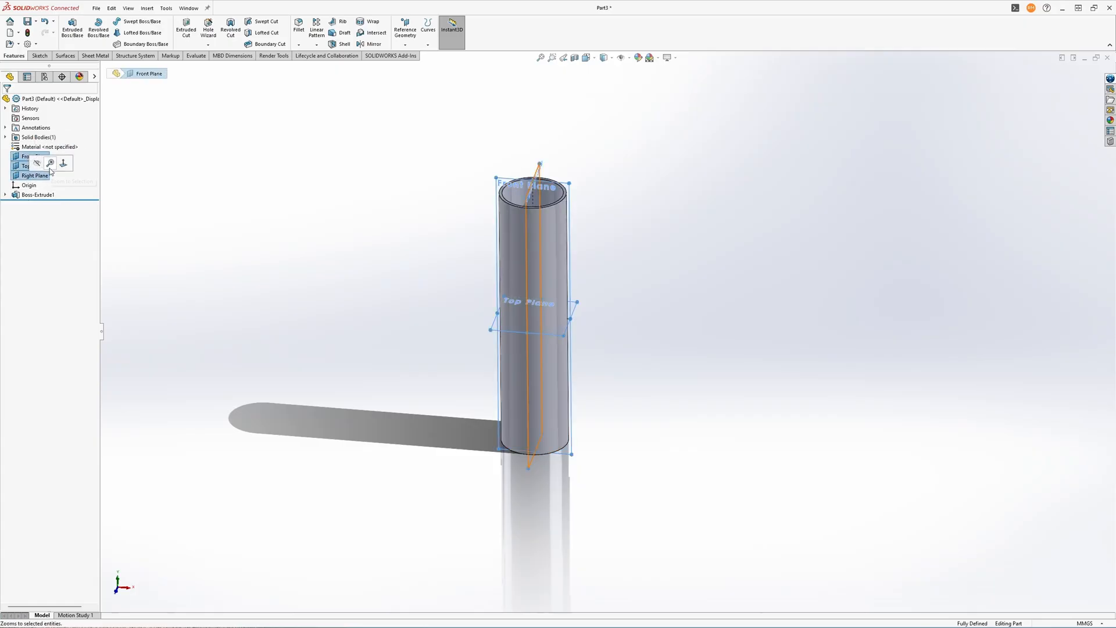
{"action": "left_click", "coordinate": [38, 164]}
{"action": "middle_click_drag", "start_coordinate": [762, 299], "coordinate": [748, 295]}
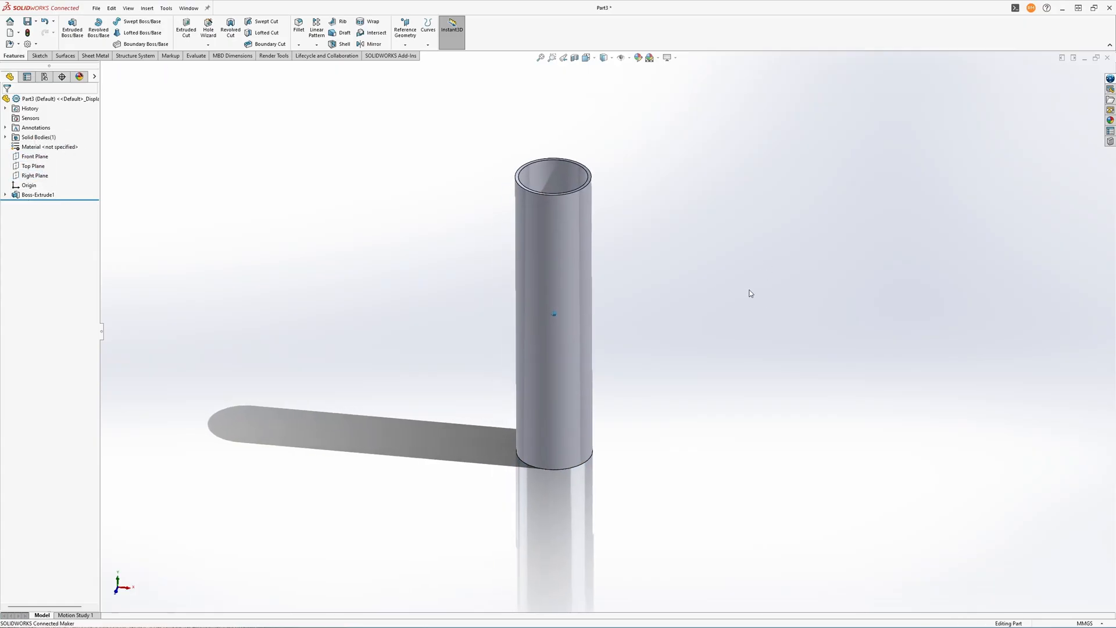
- Save the part to 3DEXPERIENCE with the title CYLINDER in the LunarLamp collaborative space
{"action": "left_click", "coordinate": [96, 9]}
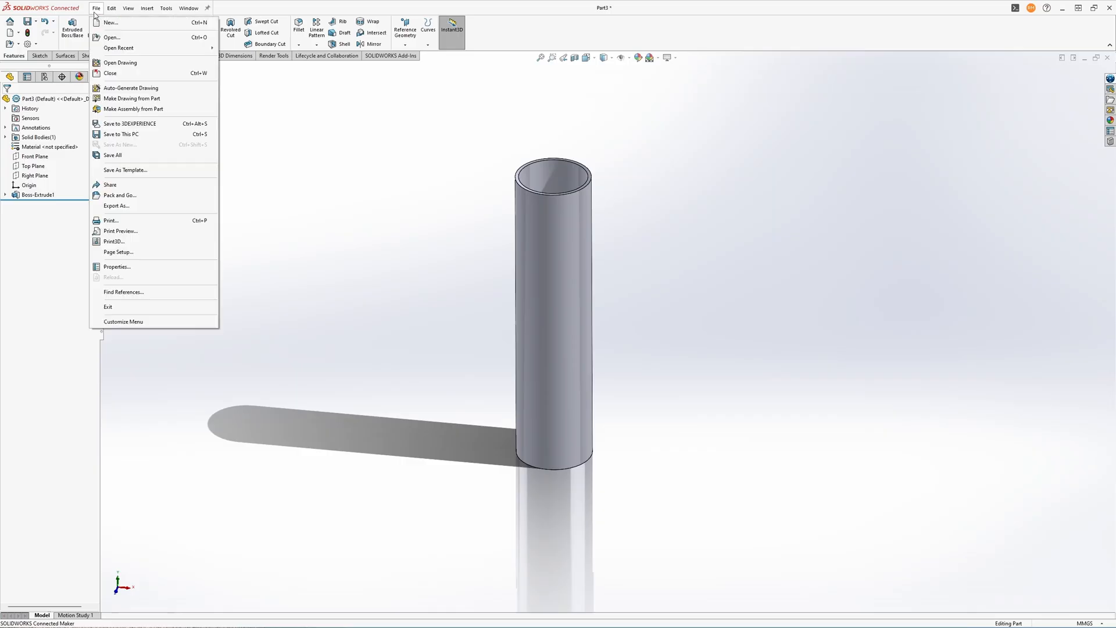
{"action": "left_click", "coordinate": [141, 124]}
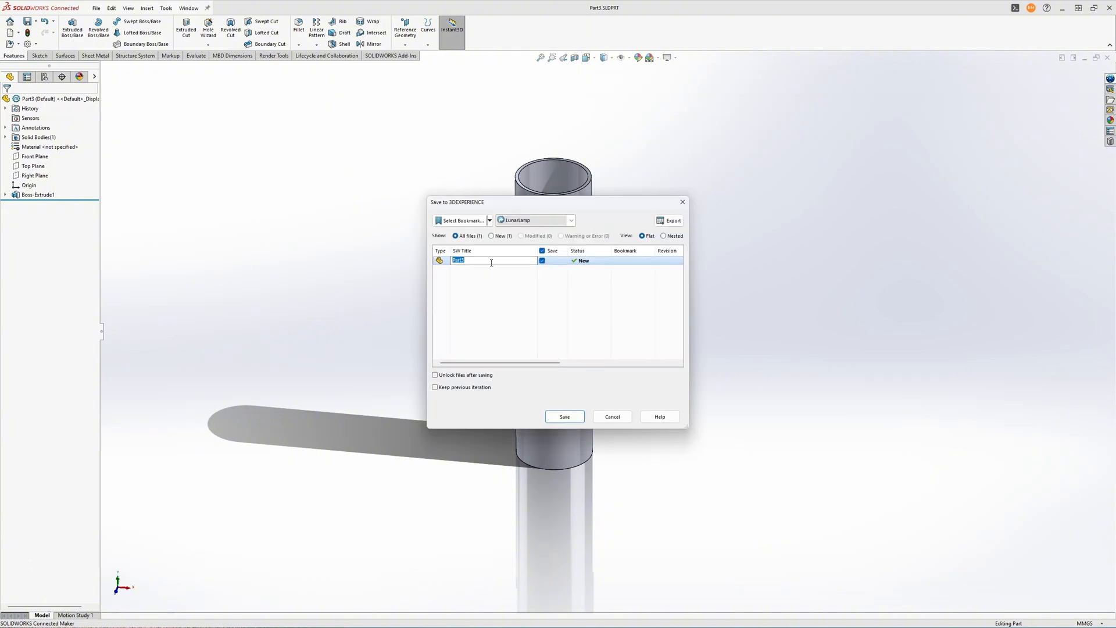
{"action": "type", "text": "CYLINDER"}
{"action": "key", "text": "Return"}
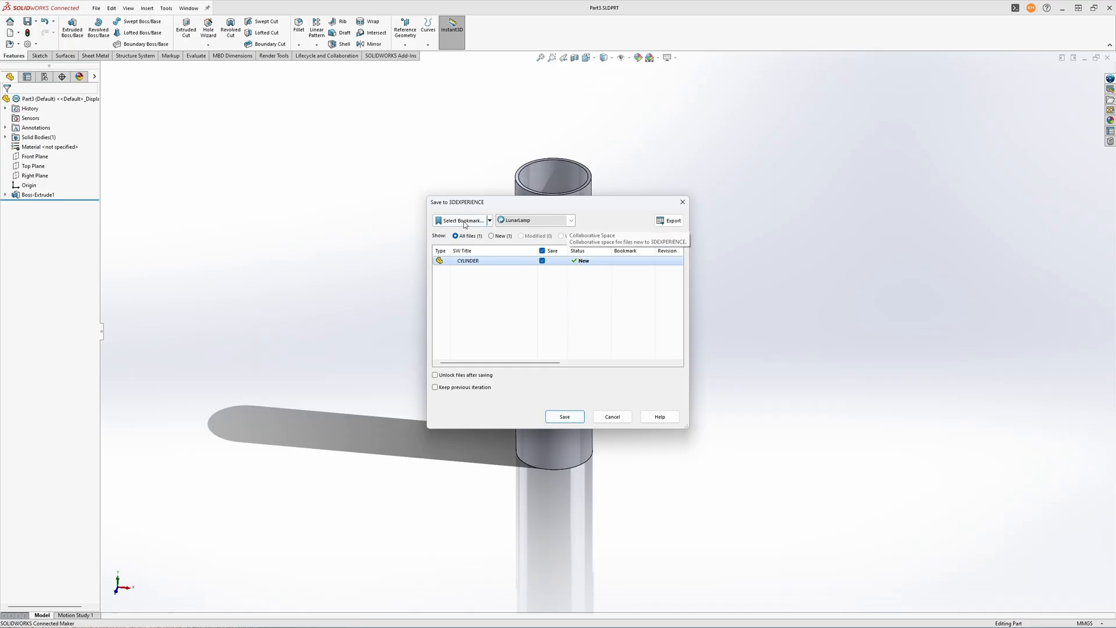
{"action": "left_click", "coordinate": [565, 417]}
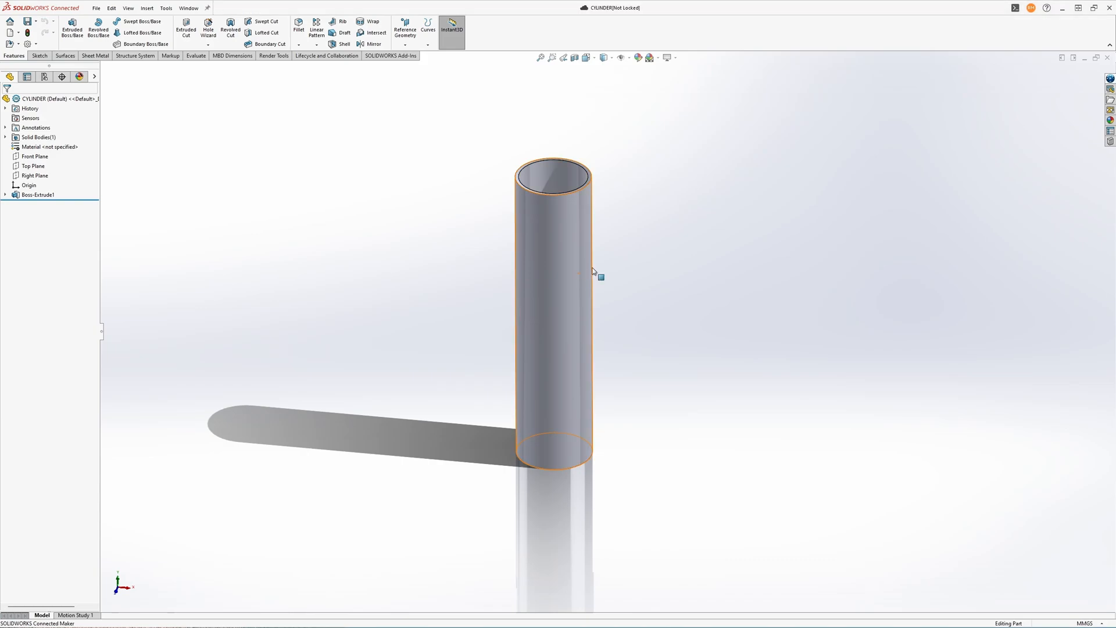
- Check the saved CYLINDER part in a widened 3DEXPERIENCE session view and close the document
{"action": "left_click", "coordinate": [1109, 79]}
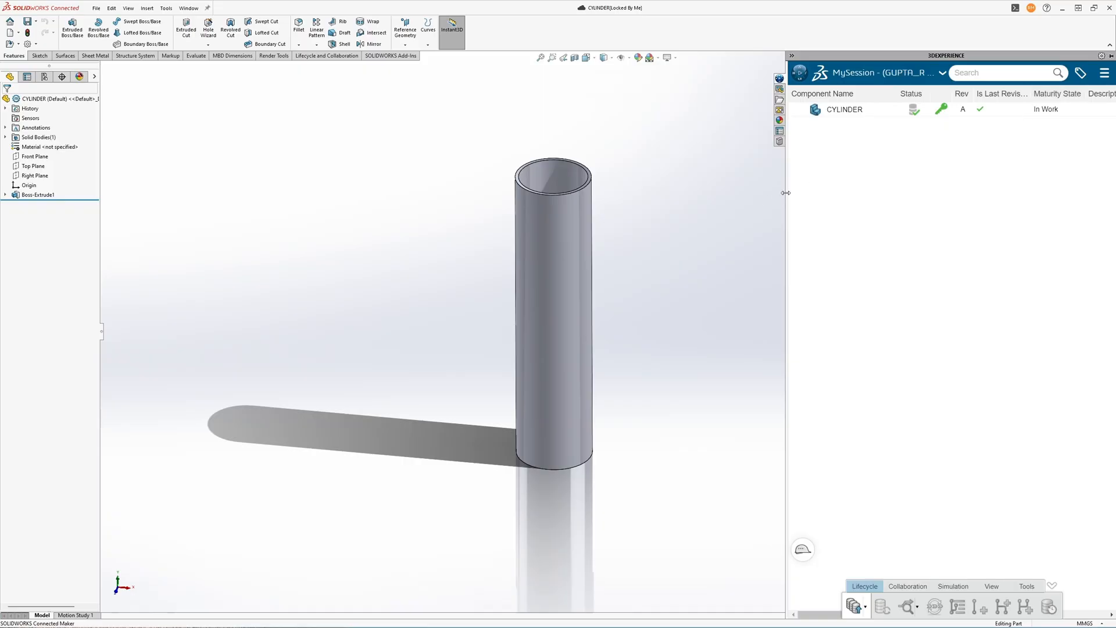
{"action": "left_click_drag", "start_coordinate": [786, 192], "coordinate": [673, 205]}
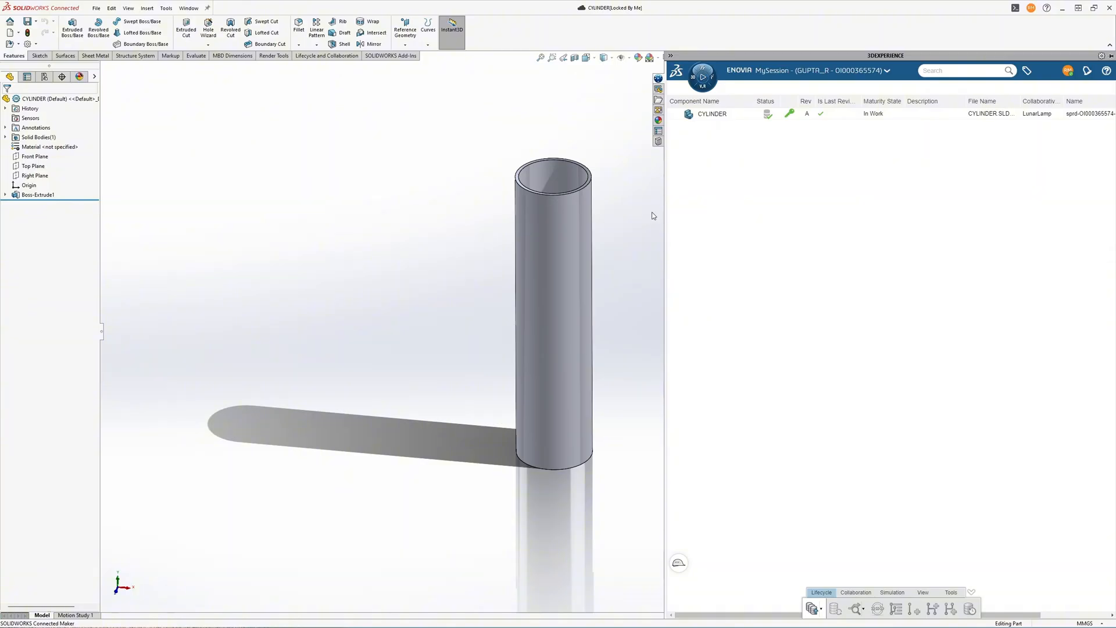
{"action": "left_click", "coordinate": [639, 220]}
{"action": "key", "text": "ctrl+w"}
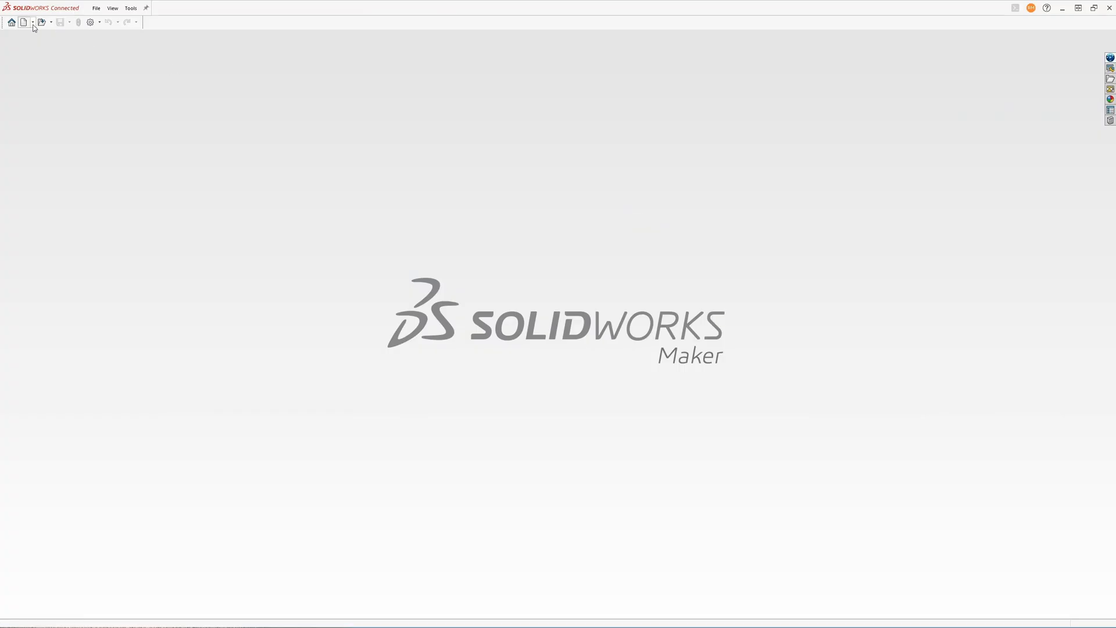
- Create a new part document and show its Front, Top and Right planes
{"action": "left_click", "coordinate": [33, 23]}
{"action": "left_click", "coordinate": [36, 35]}
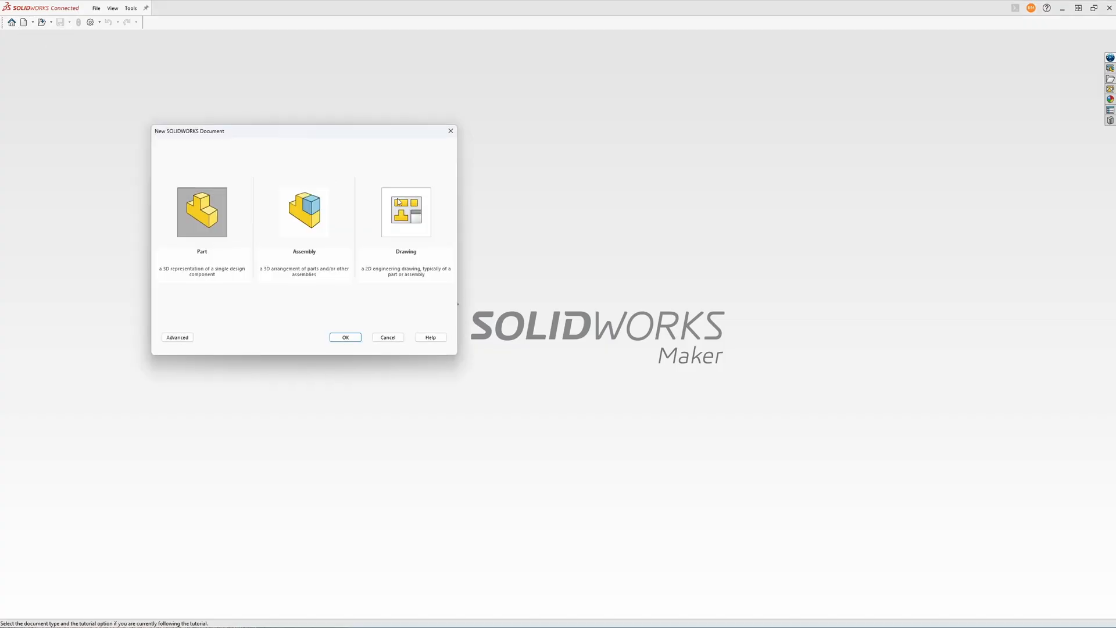
{"action": "left_click", "coordinate": [342, 337]}
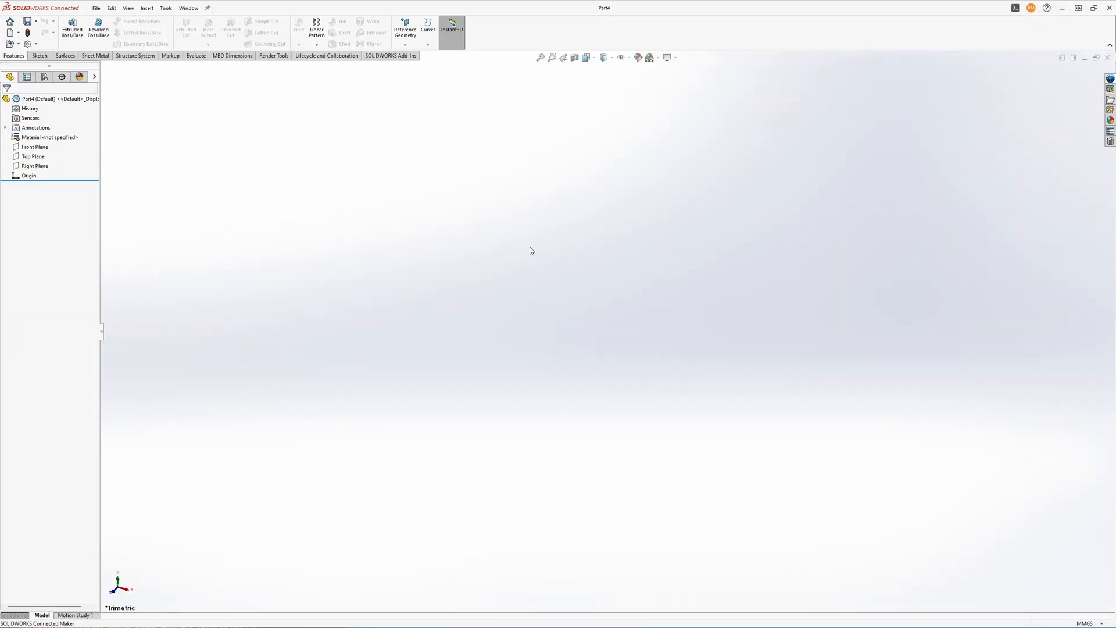
{"action": "left_click", "coordinate": [32, 146]}
{"action": "left_click", "coordinate": [32, 156], "text": "ctrl"}
{"action": "left_click", "coordinate": [39, 166], "text": "ctrl"}
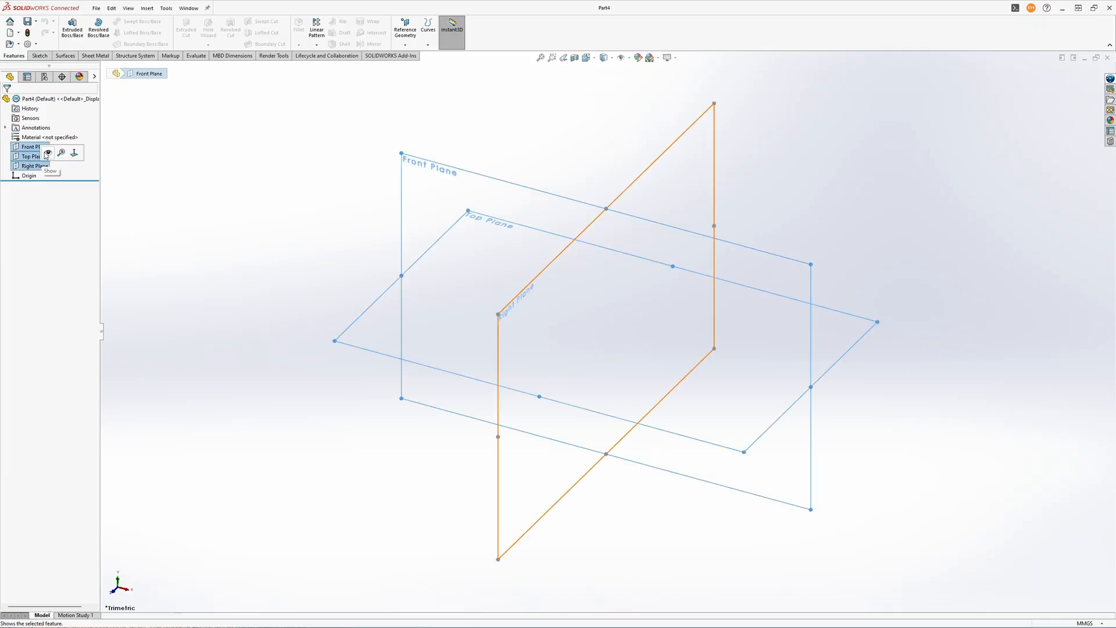
{"action": "left_click", "coordinate": [48, 152]}
{"action": "left_click", "coordinate": [231, 229]}
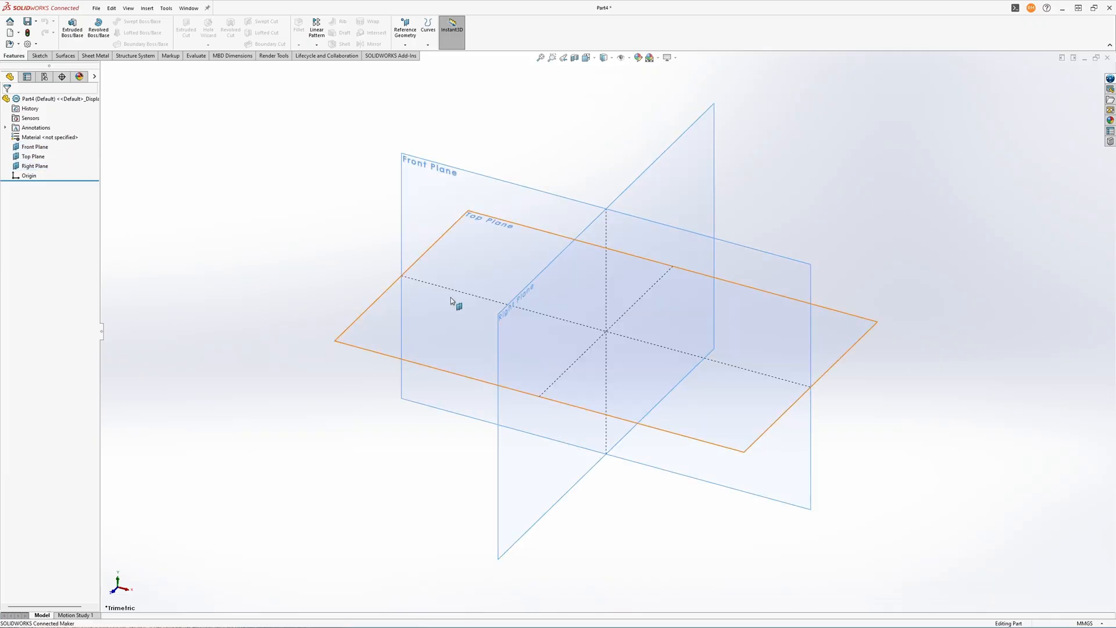
- Start a sketch on the Front Plane and tilt the view to see all three planes
{"action": "left_click", "coordinate": [491, 215]}
{"action": "left_click", "coordinate": [469, 185]}
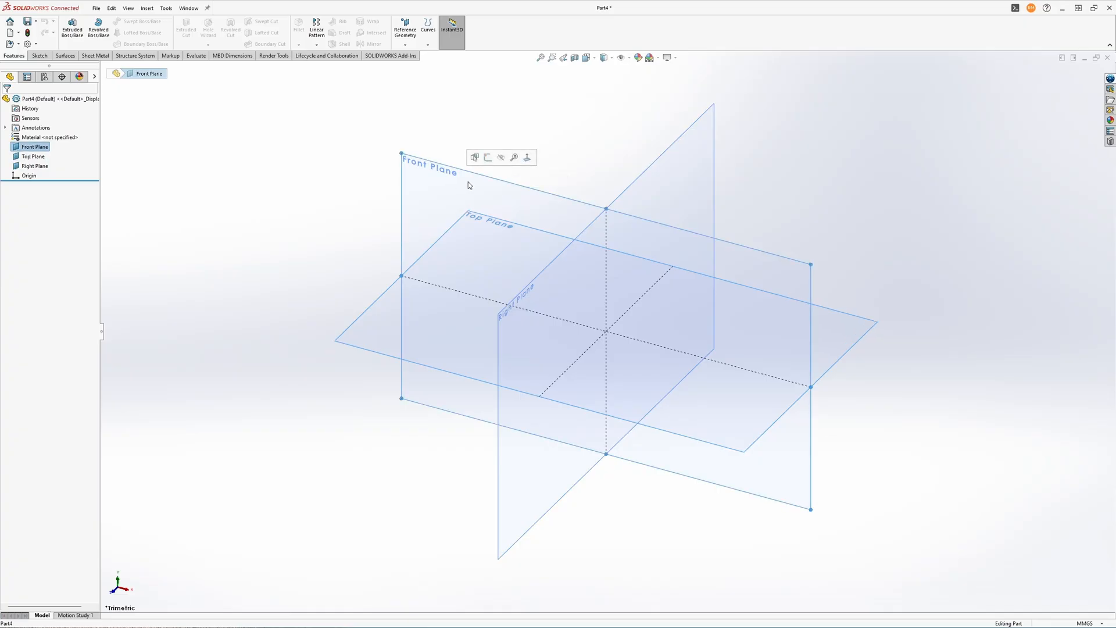
{"action": "left_click", "coordinate": [488, 157]}
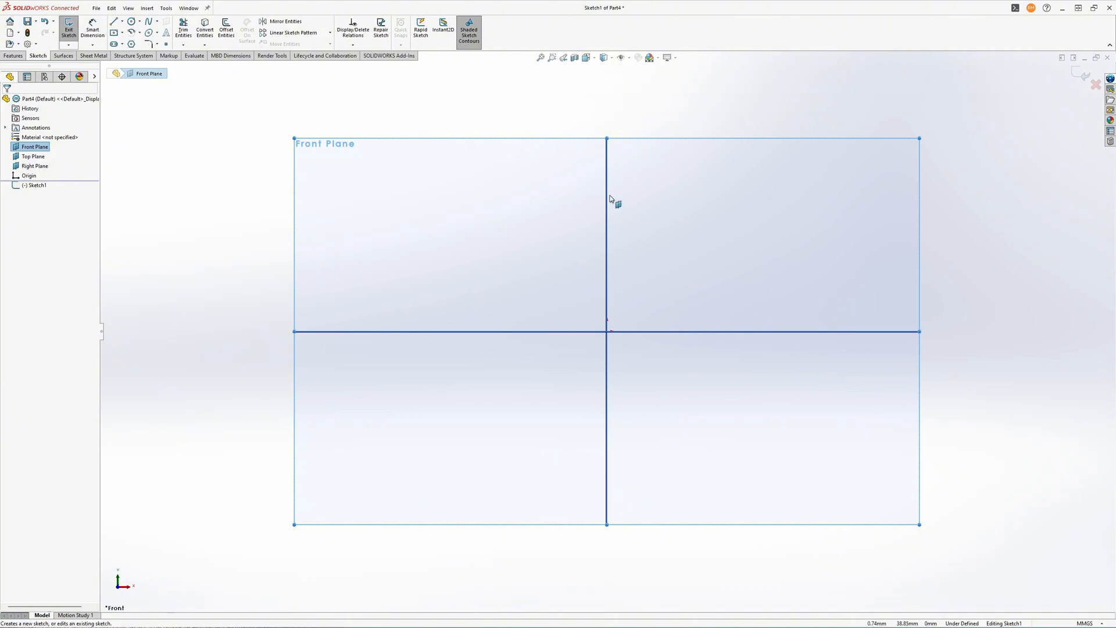
{"action": "middle_click_drag", "start_coordinate": [560, 262], "coordinate": [545, 314]}
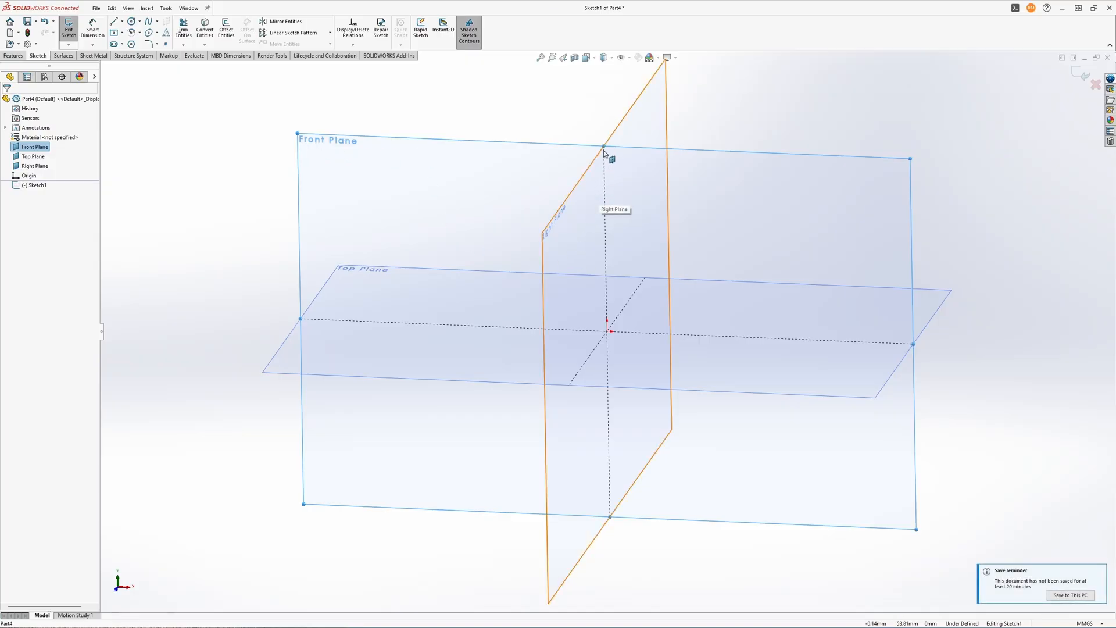
{"action": "left_click", "coordinate": [14, 56]}
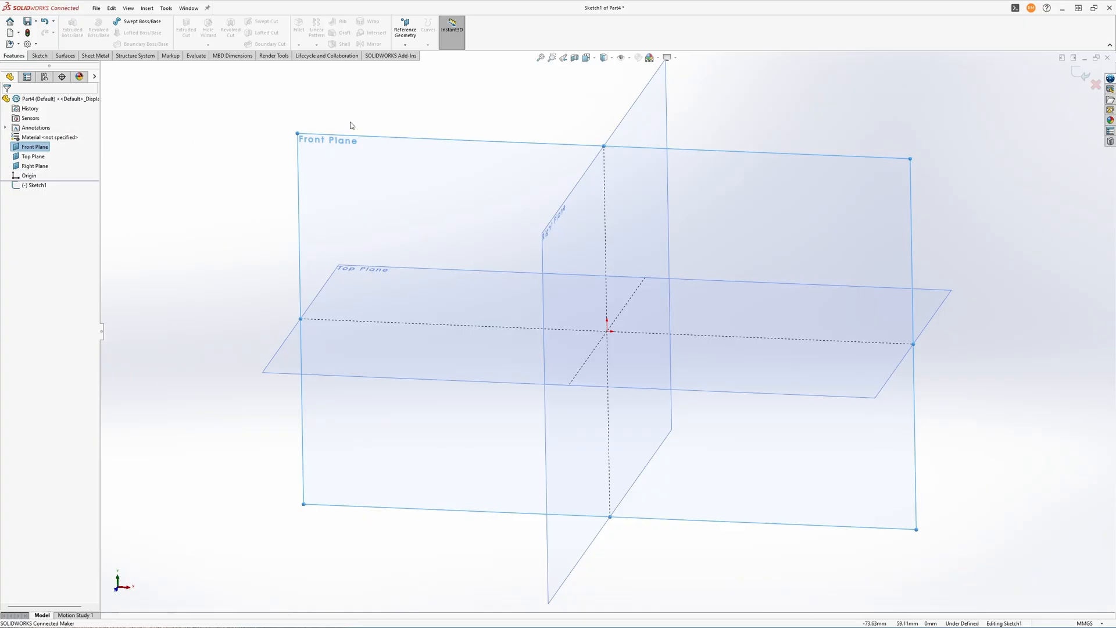
{"action": "left_click", "coordinate": [45, 57]}
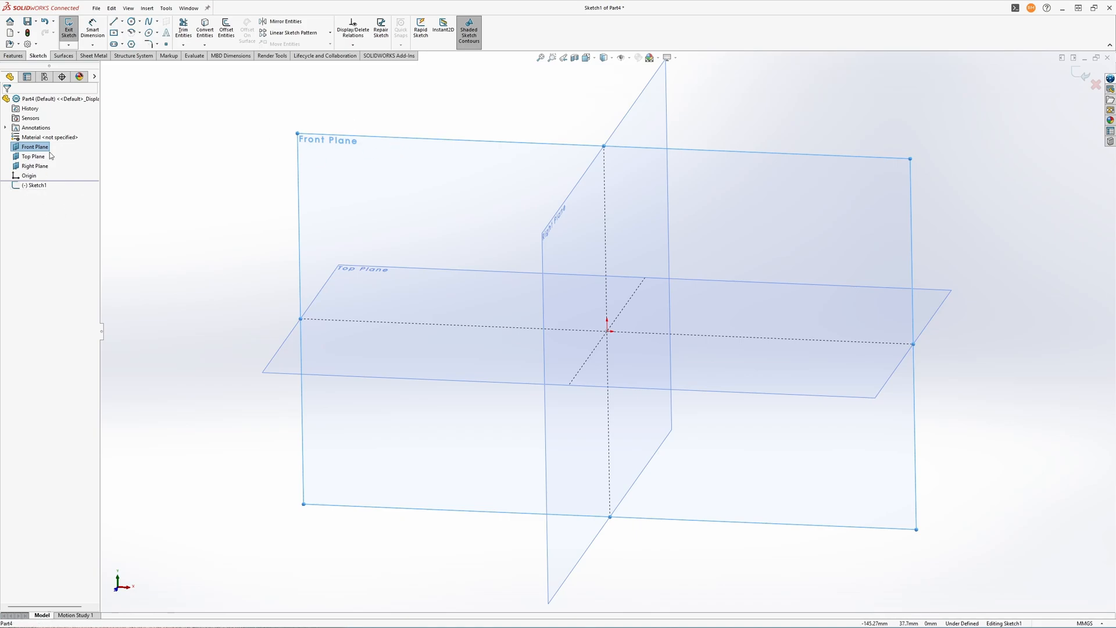
- Draw a vertical centerline about 53 mm long upward from the origin in the Front Plane sketch
{"action": "left_click", "coordinate": [122, 22]}
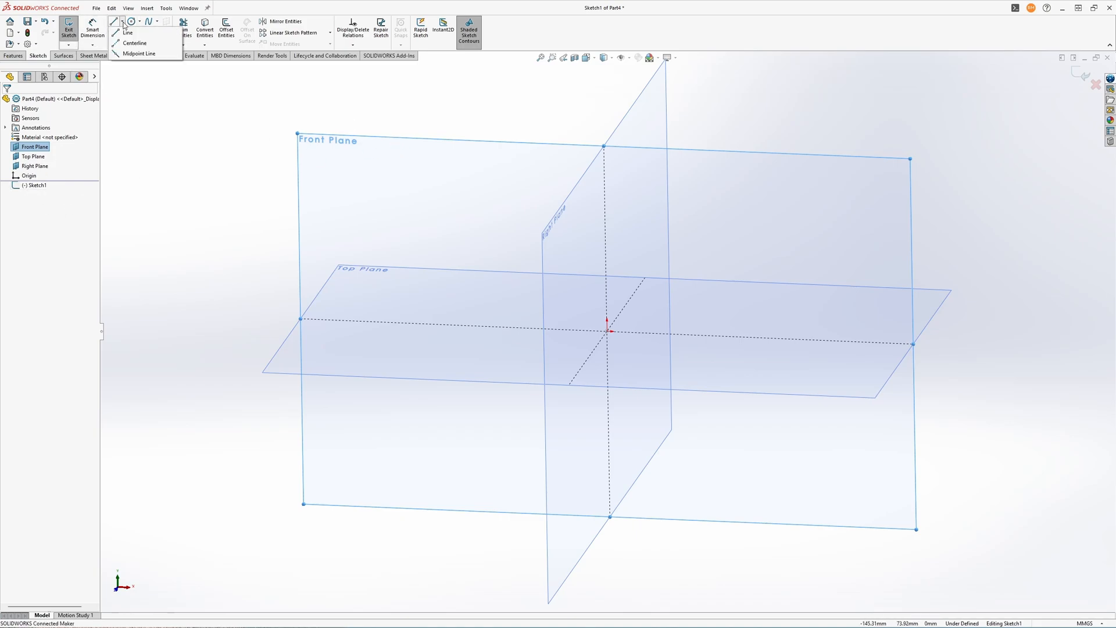
{"action": "left_click", "coordinate": [134, 43]}
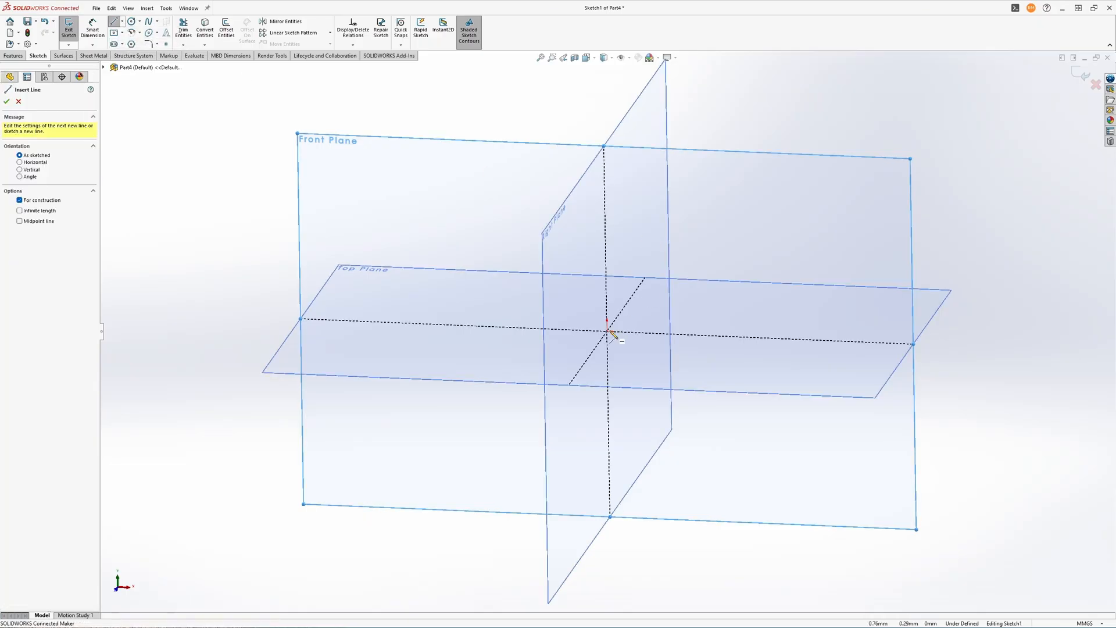
{"action": "left_click", "coordinate": [607, 331]}
{"action": "left_click", "coordinate": [604, 152]}
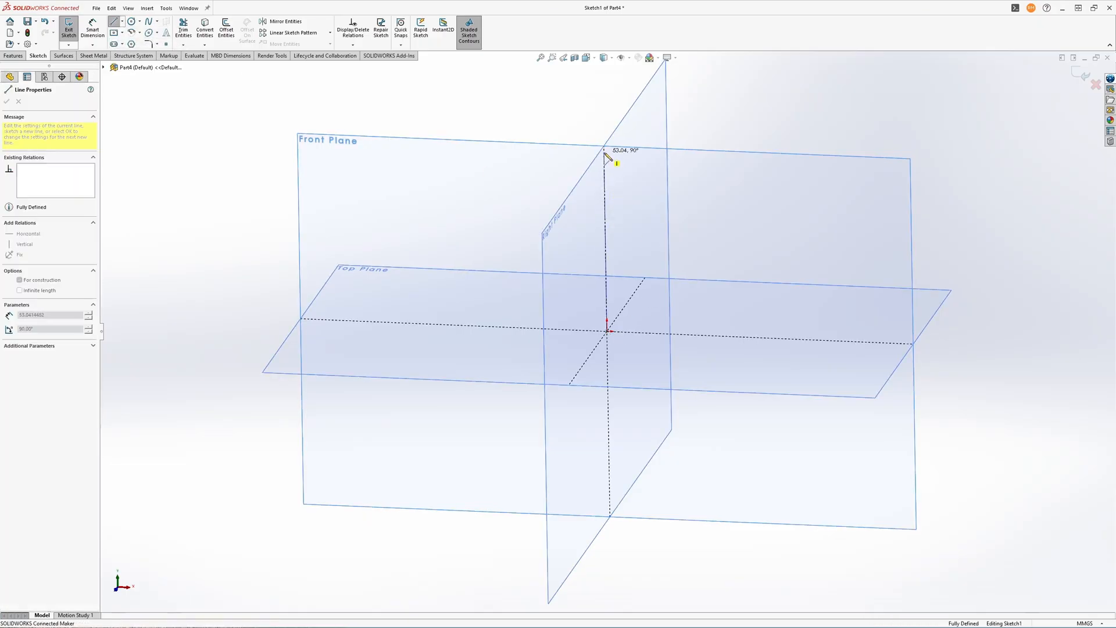
{"action": "double_click", "coordinate": [672, 129]}
{"action": "middle_click_drag", "start_coordinate": [610, 208], "coordinate": [637, 170]}
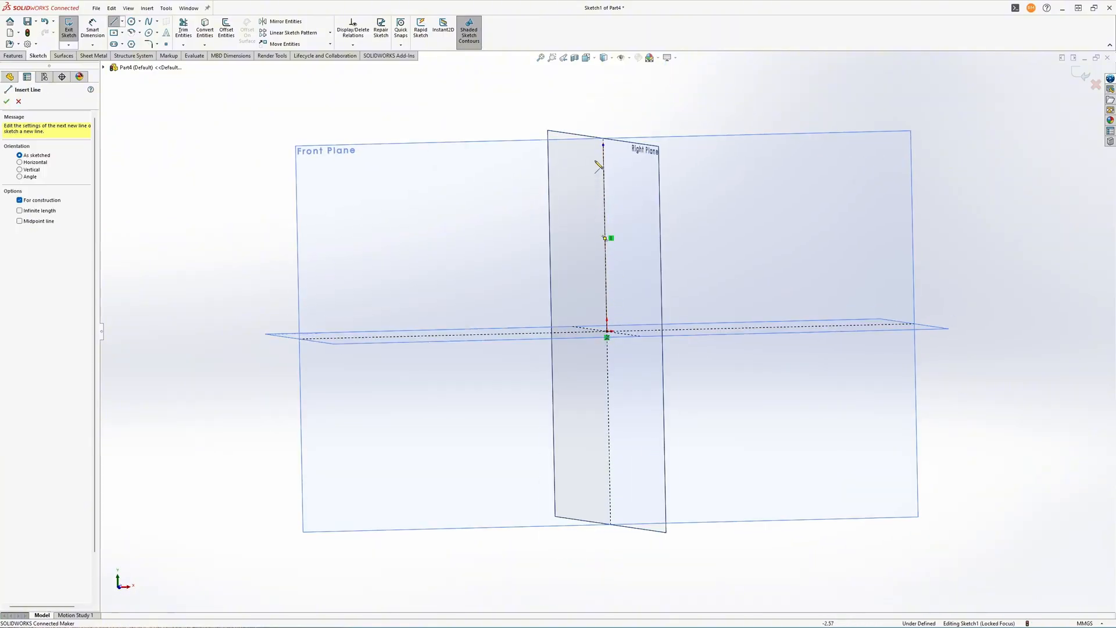
{"action": "middle_click_drag", "start_coordinate": [595, 164], "coordinate": [589, 203]}
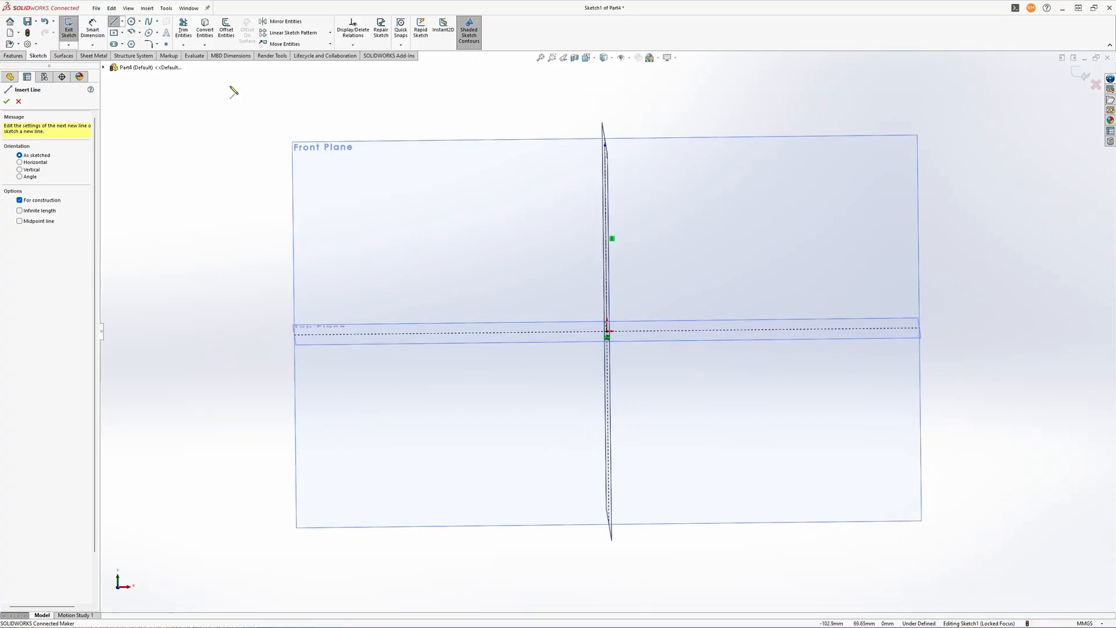
- Sketch a small stepped chain of vertical, horizontal and vertical lines left of the centerline, starting at the origin's height and stepping outward
{"action": "left_click", "coordinate": [122, 22]}
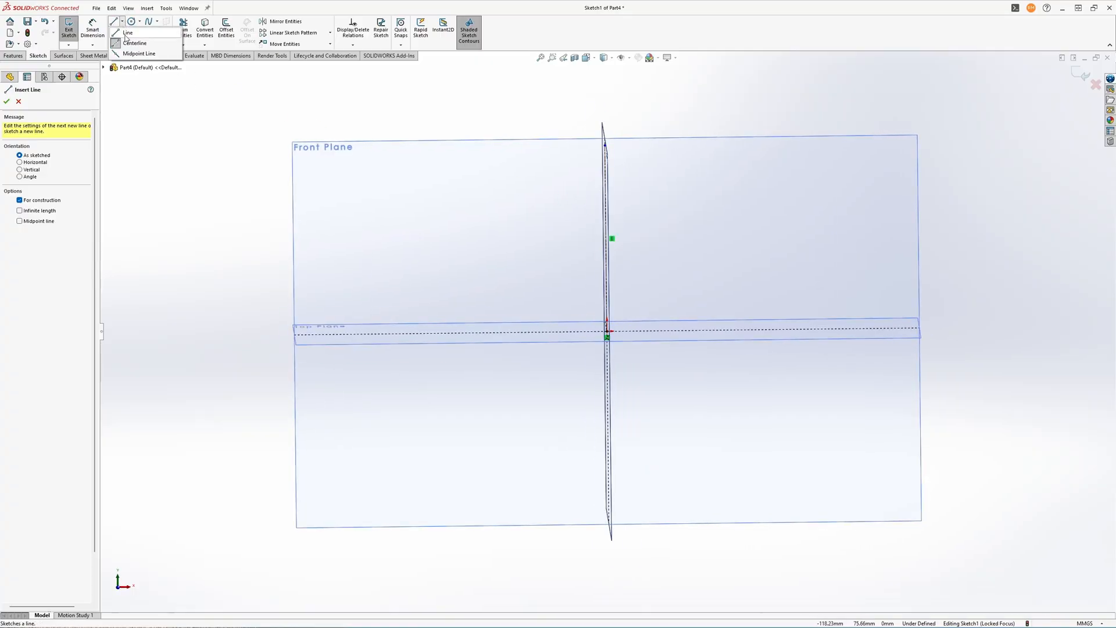
{"action": "left_click", "coordinate": [127, 34]}
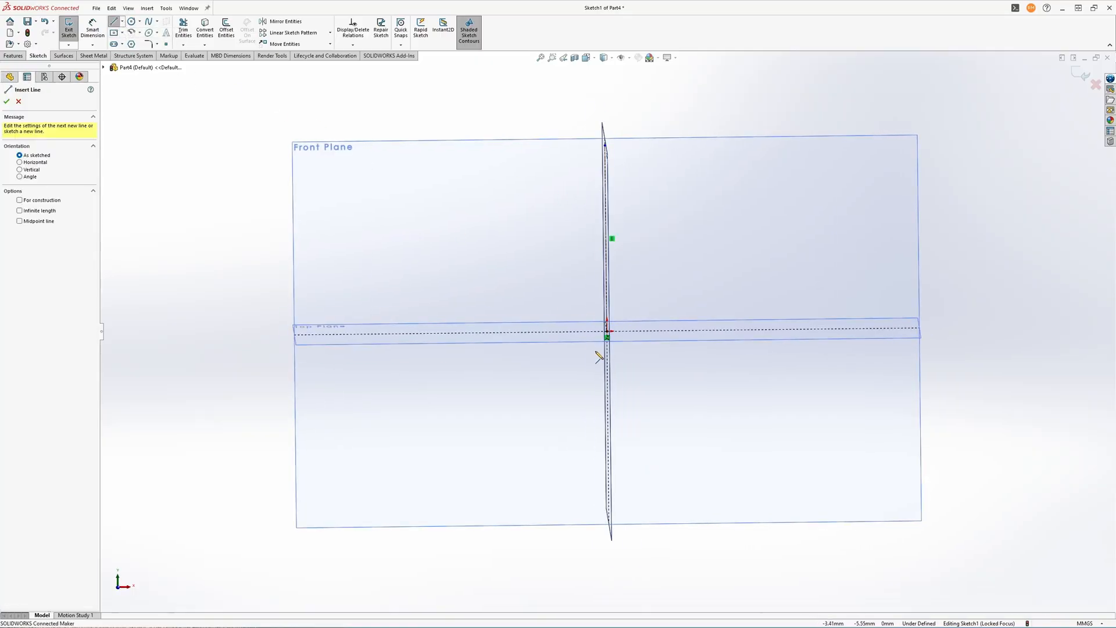
{"action": "left_click", "coordinate": [552, 334]}
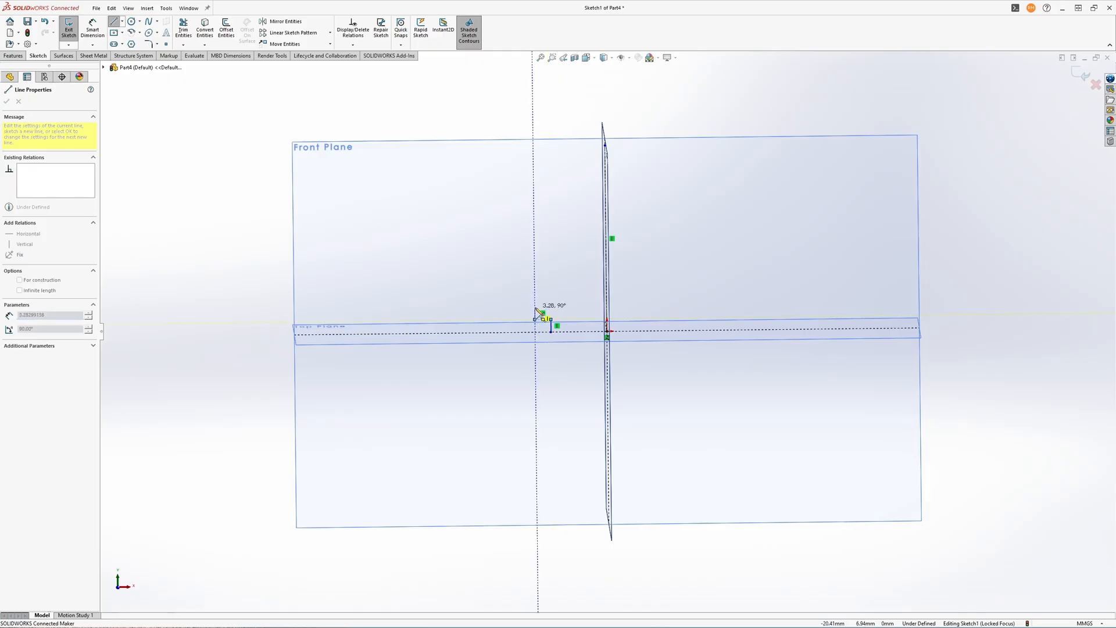
{"action": "key", "text": "Escape"}
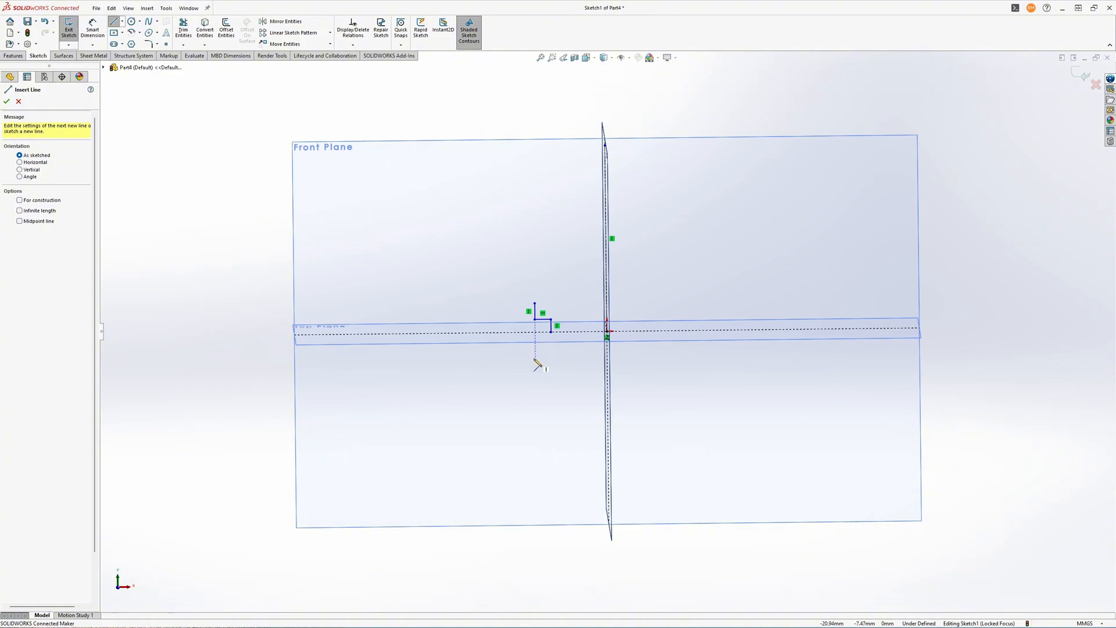
- Draw a horizontal base line about 16 mm long from the foot of the stepped chain to the origin
{"action": "left_click", "coordinate": [551, 332]}
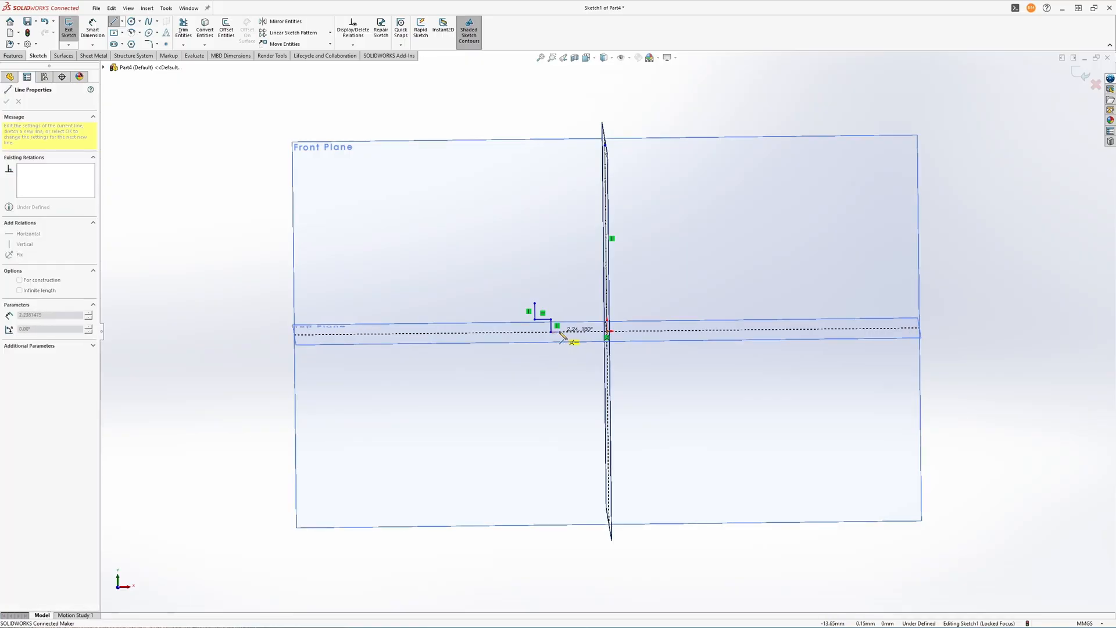
{"action": "left_click", "coordinate": [608, 333]}
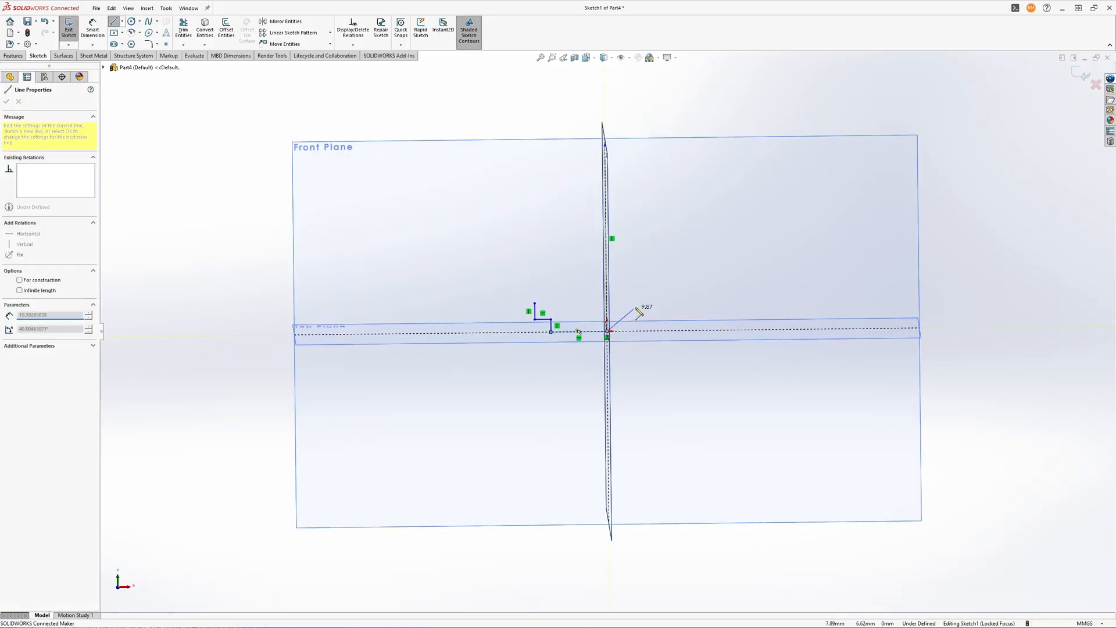
{"action": "key", "text": "Escape"}
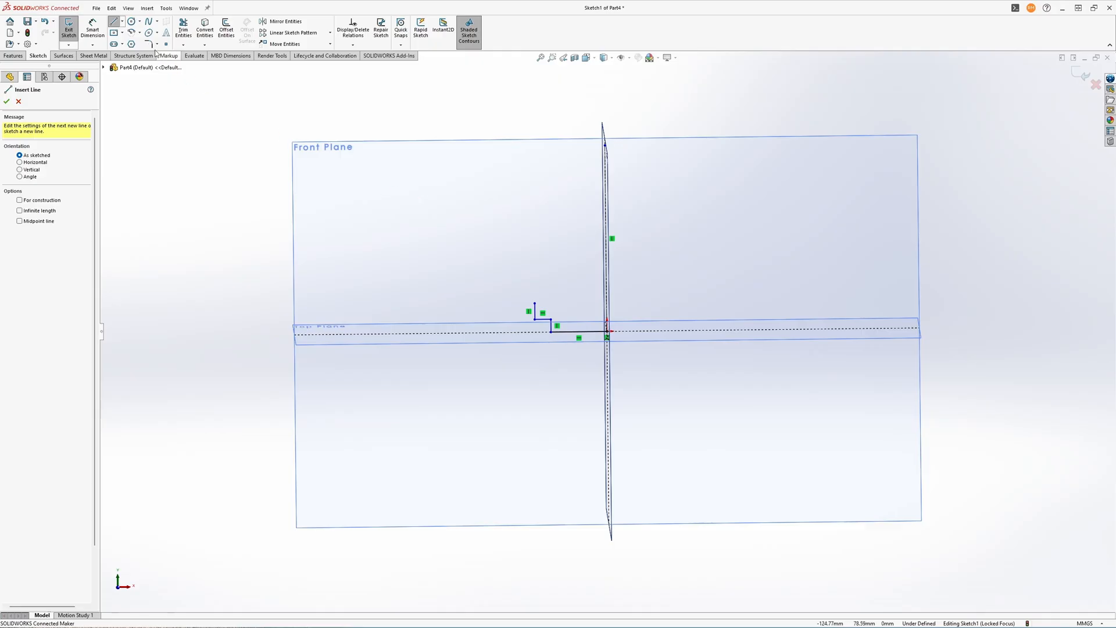
- Draw a dome-shaped Style Spline from the top of the stepped chain, with one control vertex straight above, ending on the centerline
{"action": "left_click", "coordinate": [122, 22]}
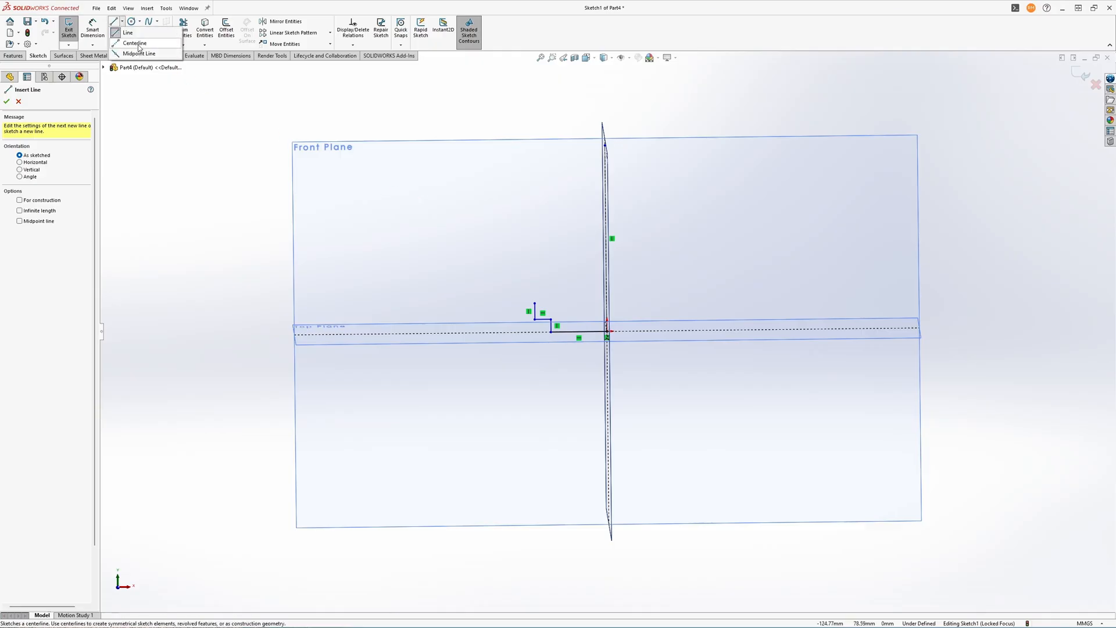
{"action": "left_click", "coordinate": [157, 22]}
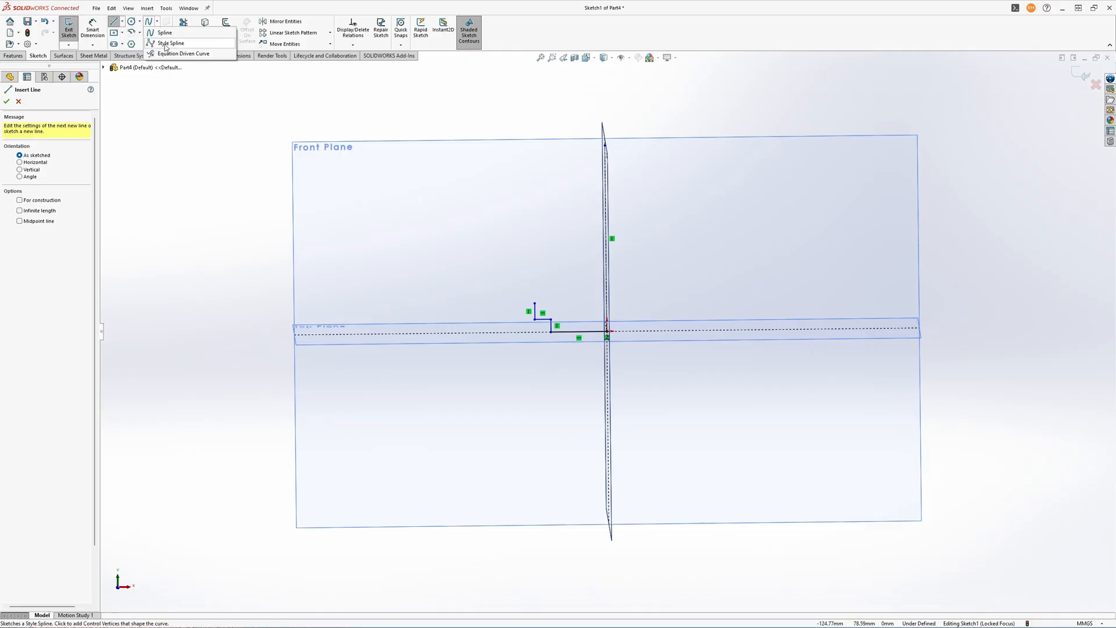
{"action": "left_click", "coordinate": [166, 44]}
{"action": "left_click", "coordinate": [535, 319]}
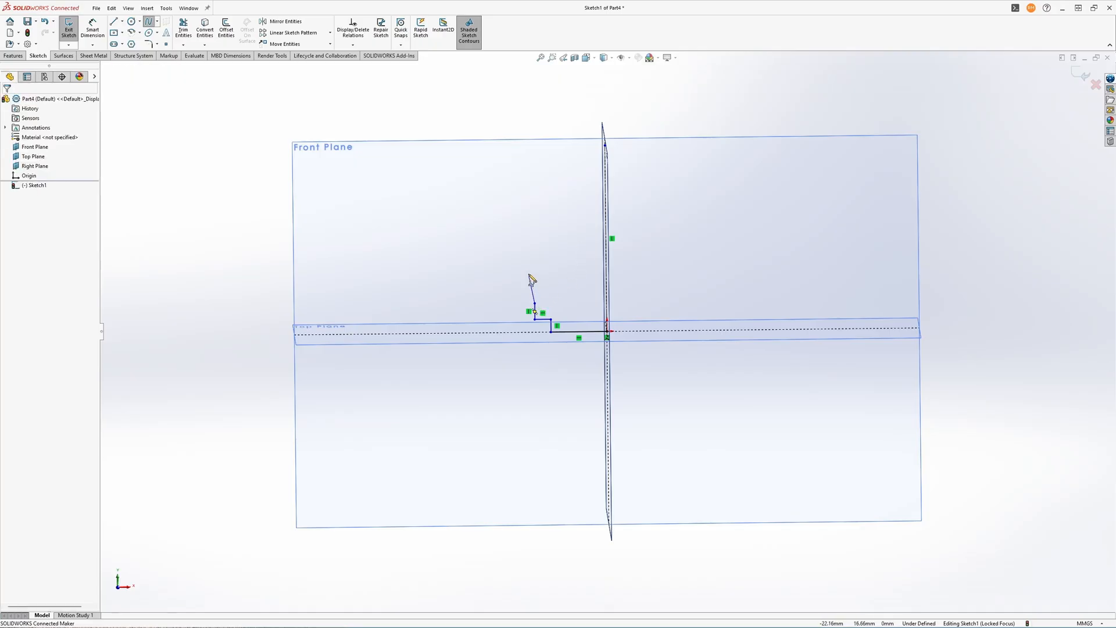
{"action": "left_click", "coordinate": [534, 232]}
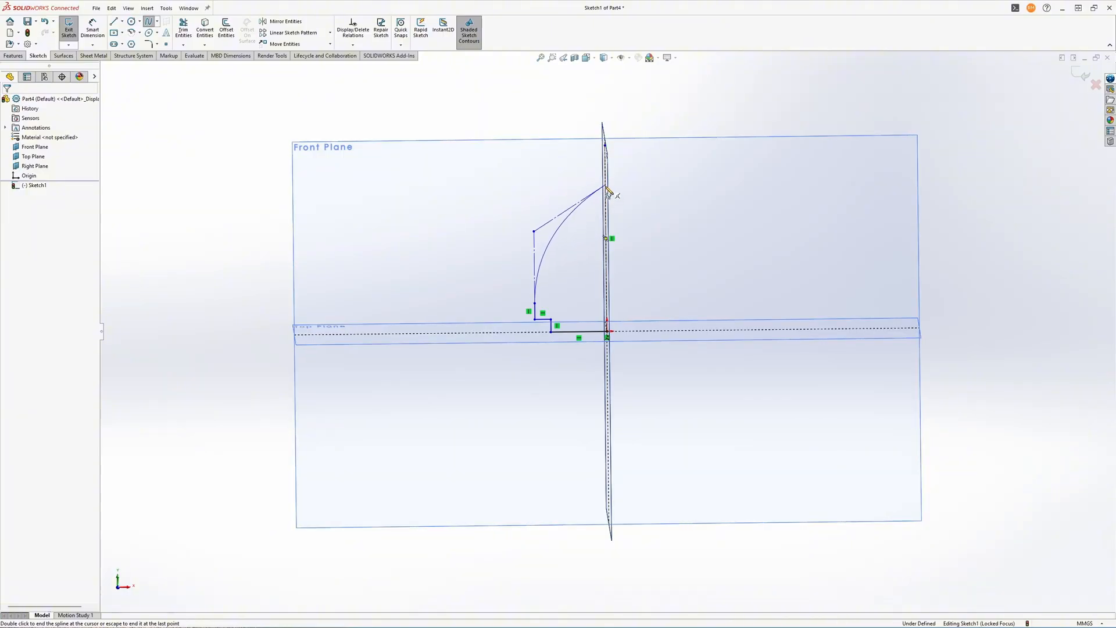
{"action": "double_click", "coordinate": [606, 186]}
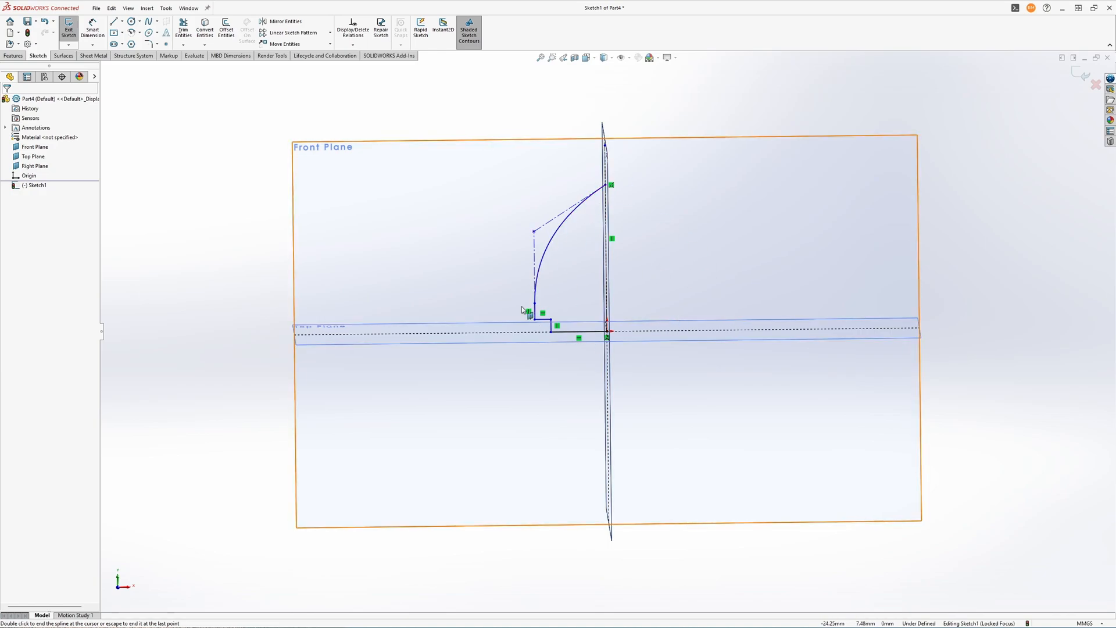
- Move the outer step corner outward to about X -21.4 mm and raise the spline's lower endpoint to about Y 9.6 mm
{"action": "key", "text": "d"}
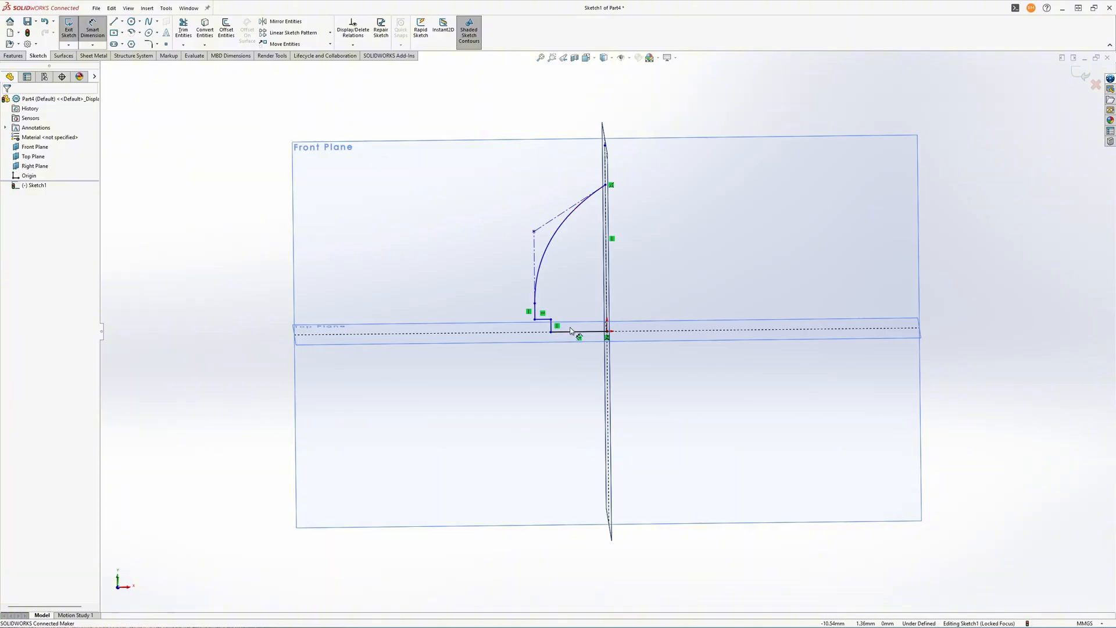
{"action": "key", "text": "Escape"}
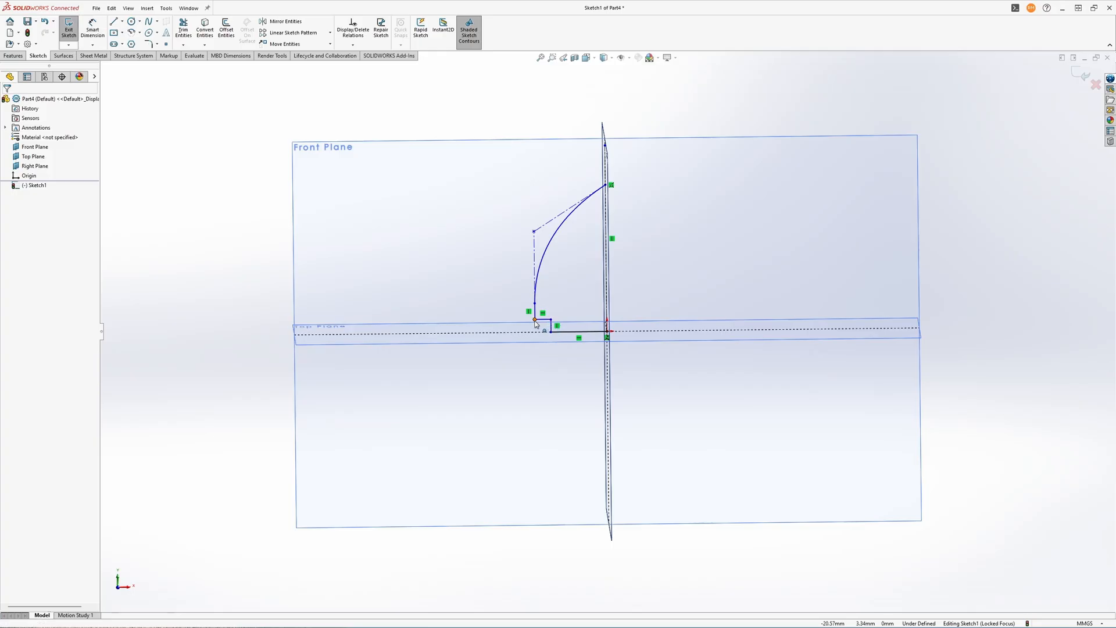
{"action": "mouse_move", "coordinate": [536, 322]}
{"action": "left_mouse_down"}
{"action": "mouse_move", "coordinate": [514, 317]}
{"action": "mouse_move", "coordinate": [531, 304]}
{"action": "mouse_move", "coordinate": [505, 327]}
{"action": "mouse_move", "coordinate": [531, 318]}
{"action": "left_mouse_up"}
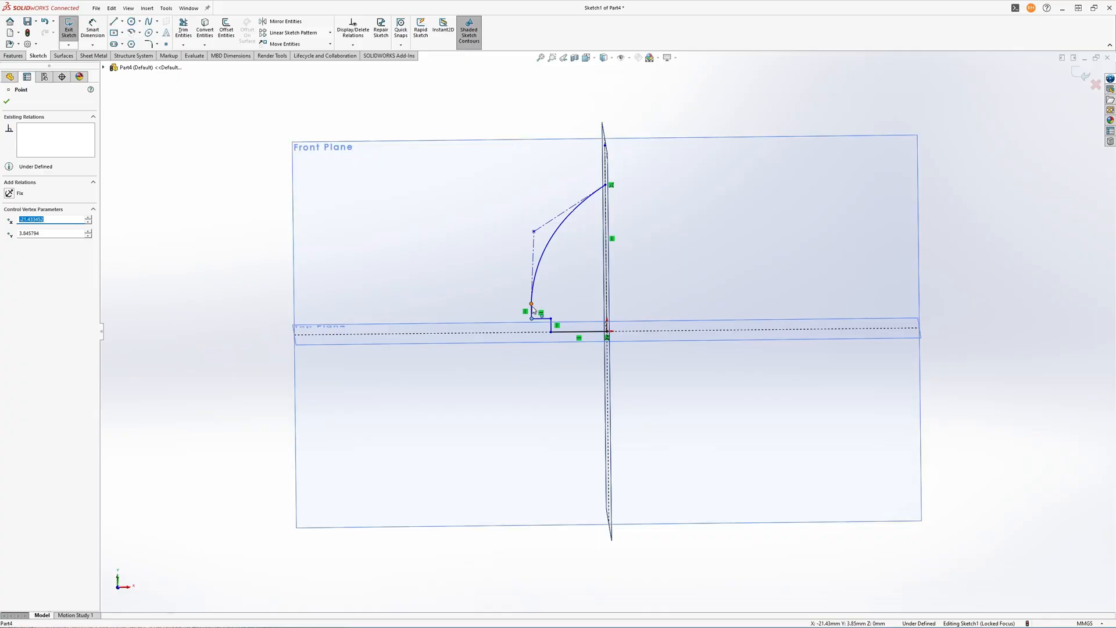
{"action": "left_click_drag", "start_coordinate": [532, 306], "coordinate": [532, 299]}
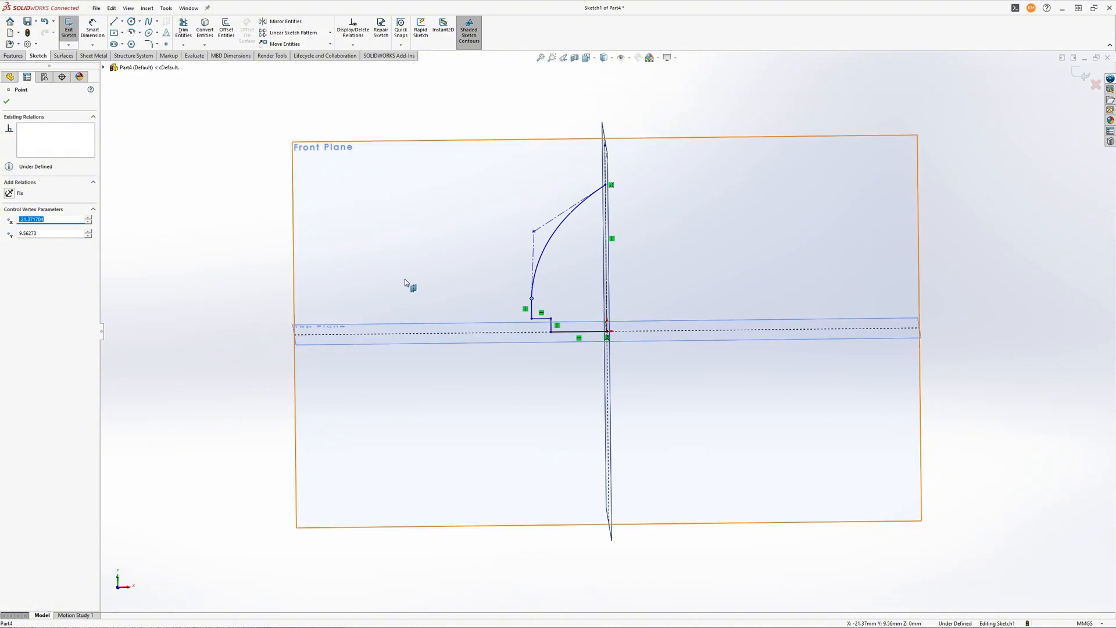
- Dimension the outer vertical line to the centerline as a diameter
{"action": "left_click", "coordinate": [92, 29]}
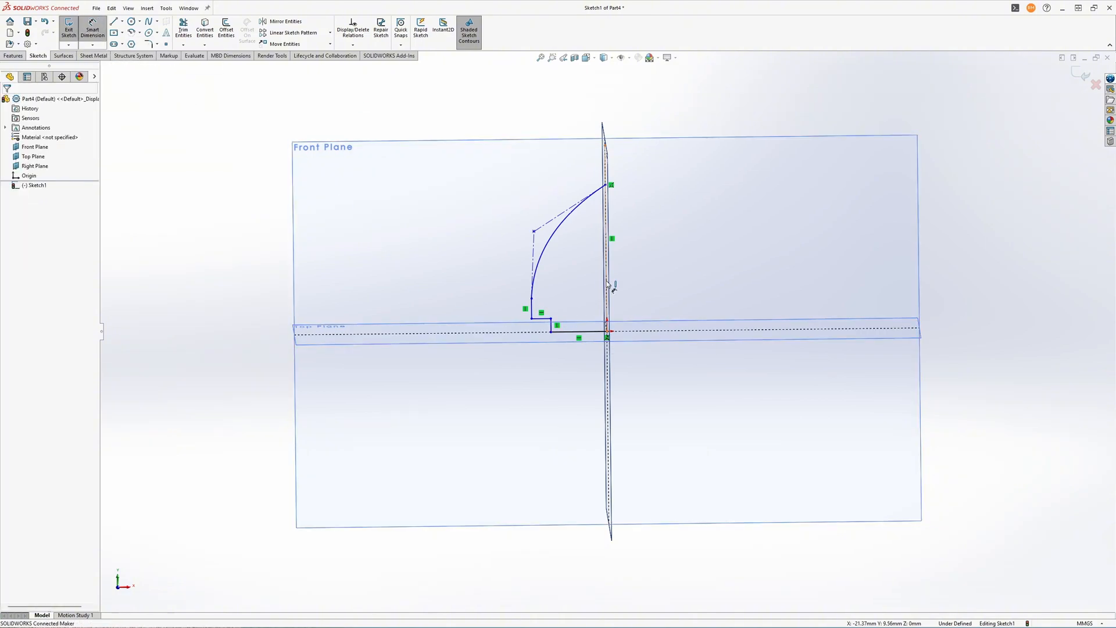
{"action": "left_click", "coordinate": [532, 311]}
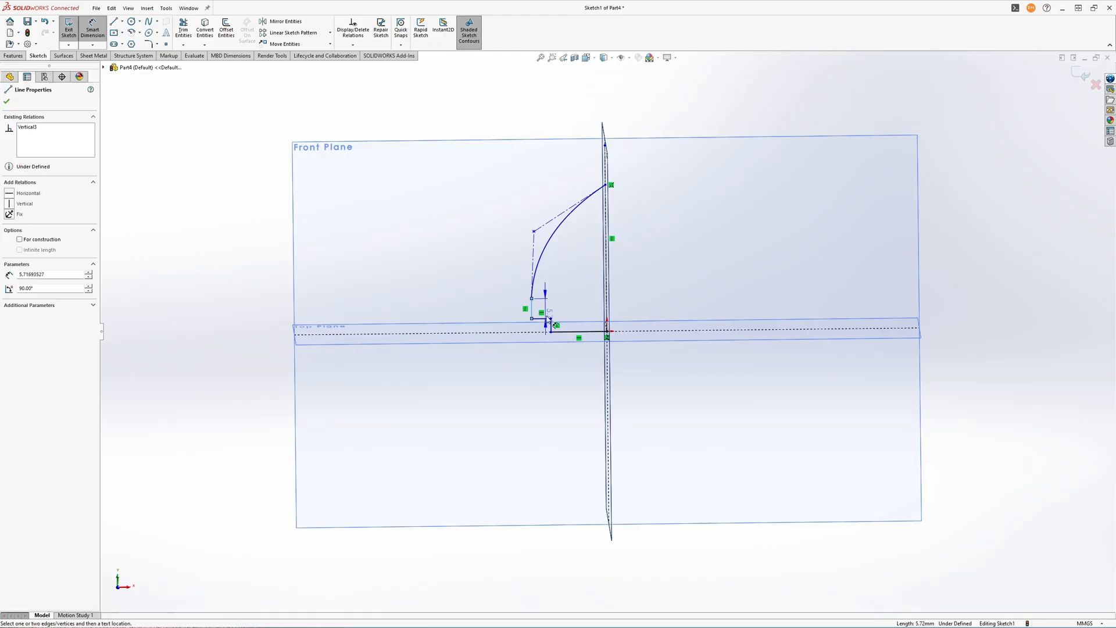
{"action": "left_click", "coordinate": [606, 289]}
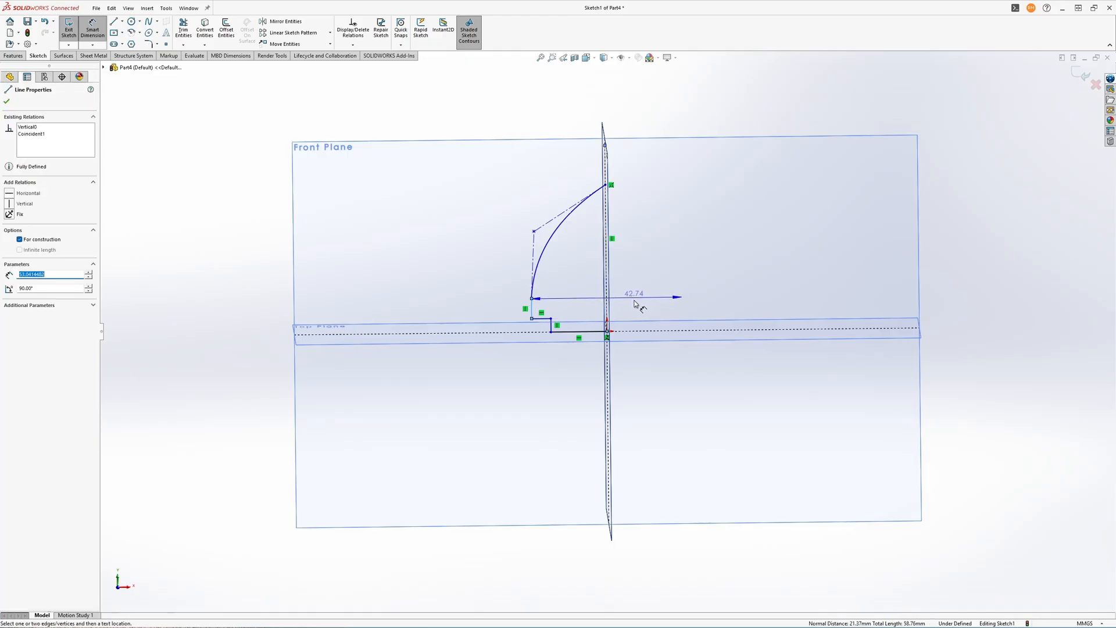
- Add a 45 mm diameter dimension across the vertical centerline from the profile's outer vertical line, placing it below the profile
{"action": "left_click", "coordinate": [624, 362]}
{"action": "type", "text": "45"}
{"action": "key", "text": "Return"}
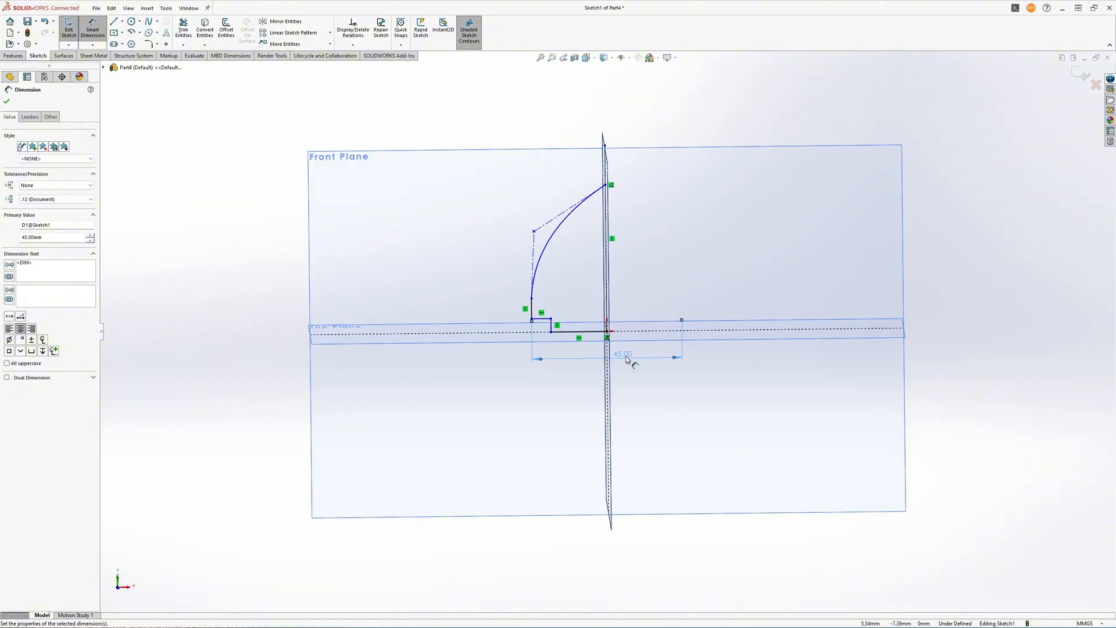
- Delete the 45 mm diameter dimension and recreate it from the outer vertical line across the centerline, below the profile
{"action": "left_click_drag", "start_coordinate": [626, 362], "coordinate": [622, 368]}
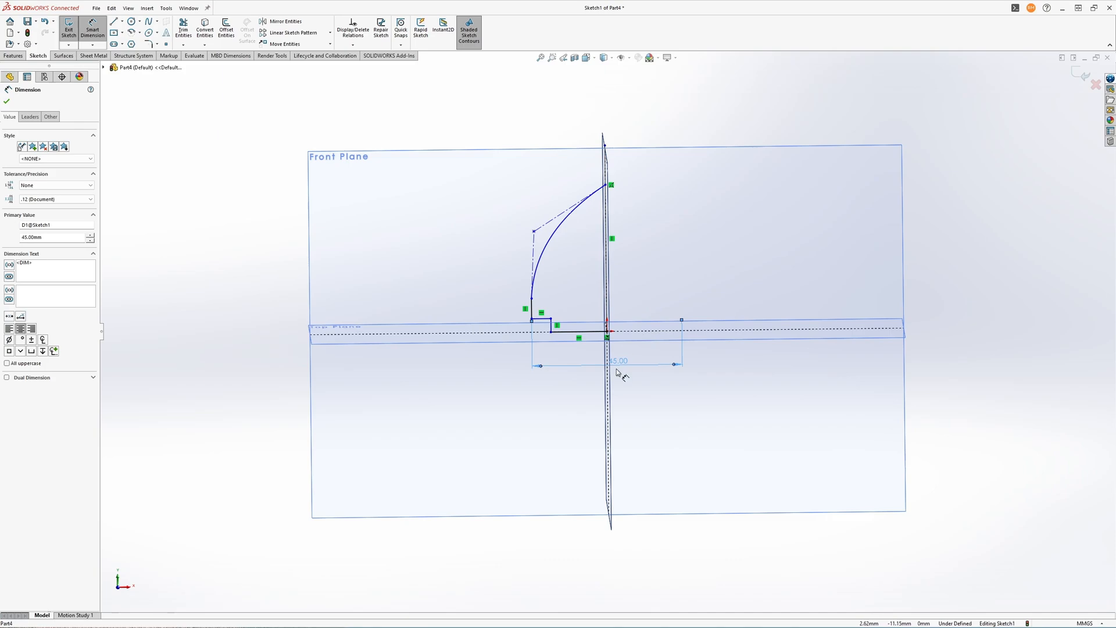
{"action": "key", "text": "Delete"}
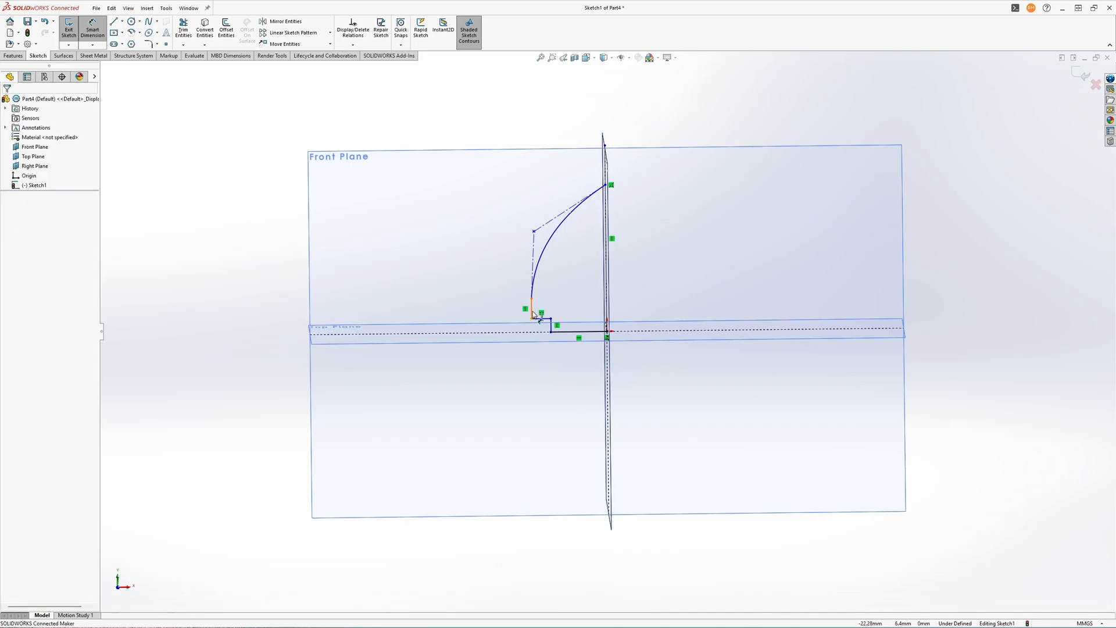
{"action": "left_click", "coordinate": [533, 314]}
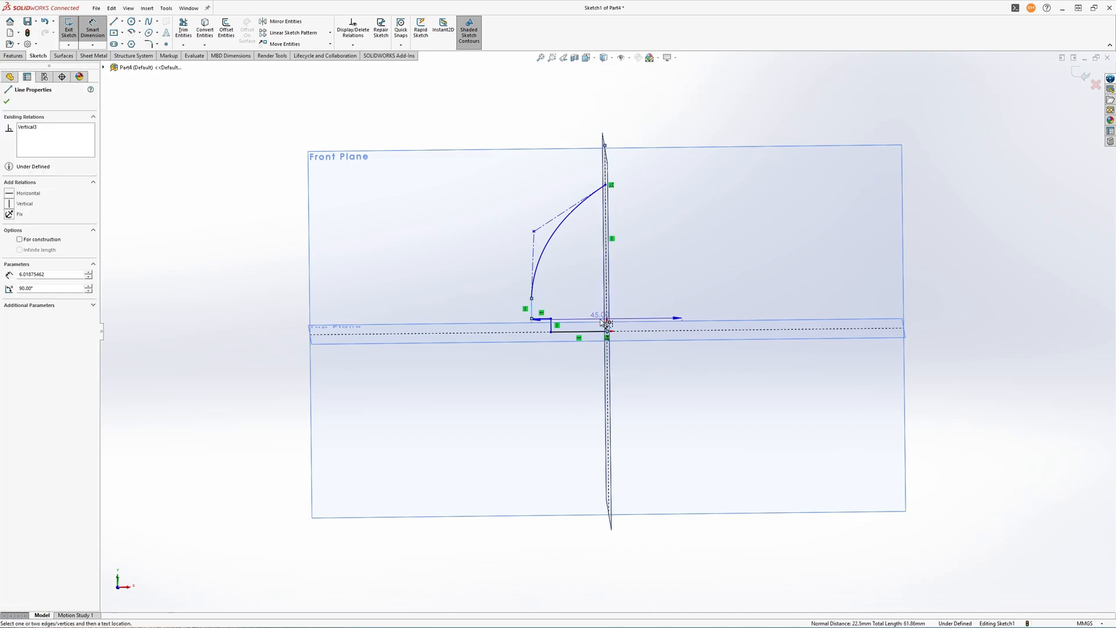
{"action": "left_click", "coordinate": [620, 354]}
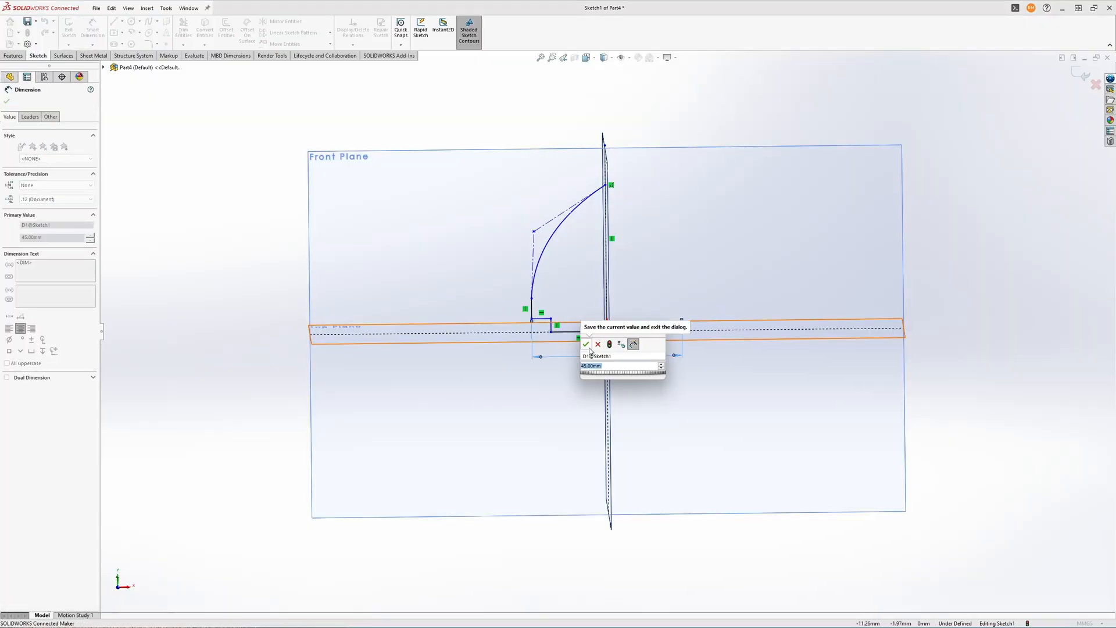
{"action": "left_click", "coordinate": [586, 344]}
- Dimension the vertical distance from the origin to the spline's upper endpoint as 40 mm, placed beside the profile
{"action": "middle_click_drag", "start_coordinate": [587, 345], "coordinate": [614, 327]}
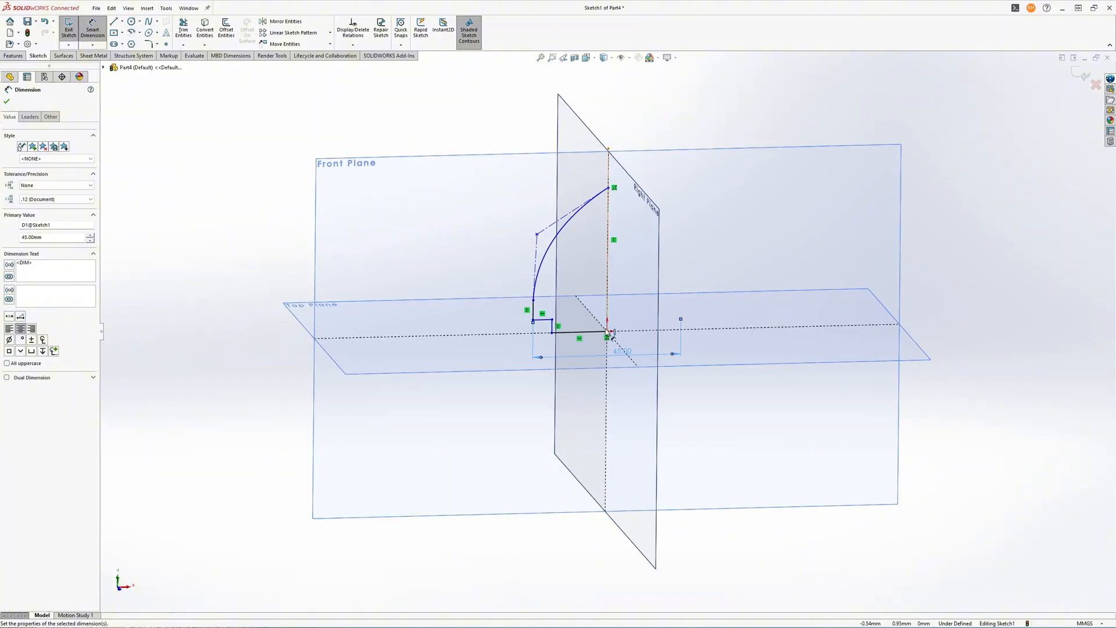
{"action": "left_click", "coordinate": [607, 333]}
{"action": "left_click", "coordinate": [608, 188]}
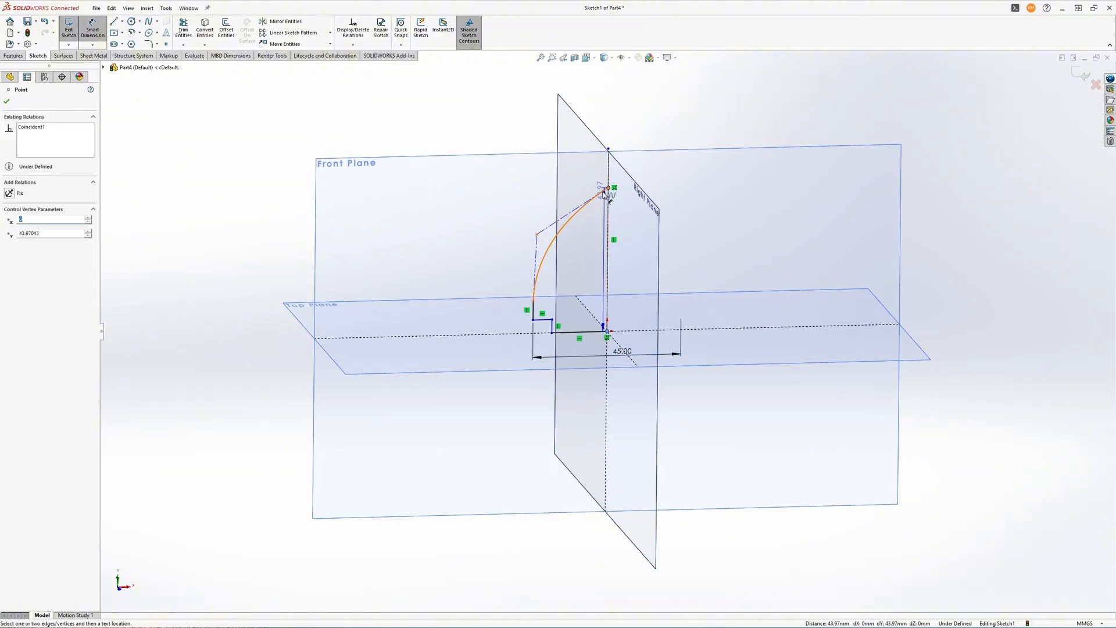
{"action": "left_click", "coordinate": [472, 268]}
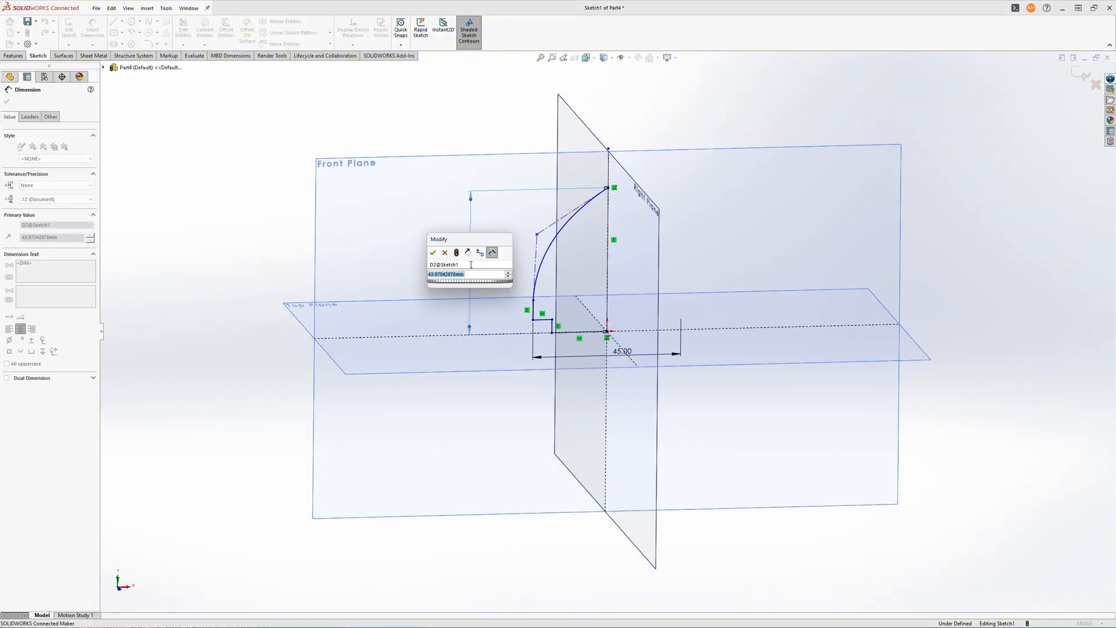
{"action": "type", "text": "40"}
{"action": "key", "text": "Return"}
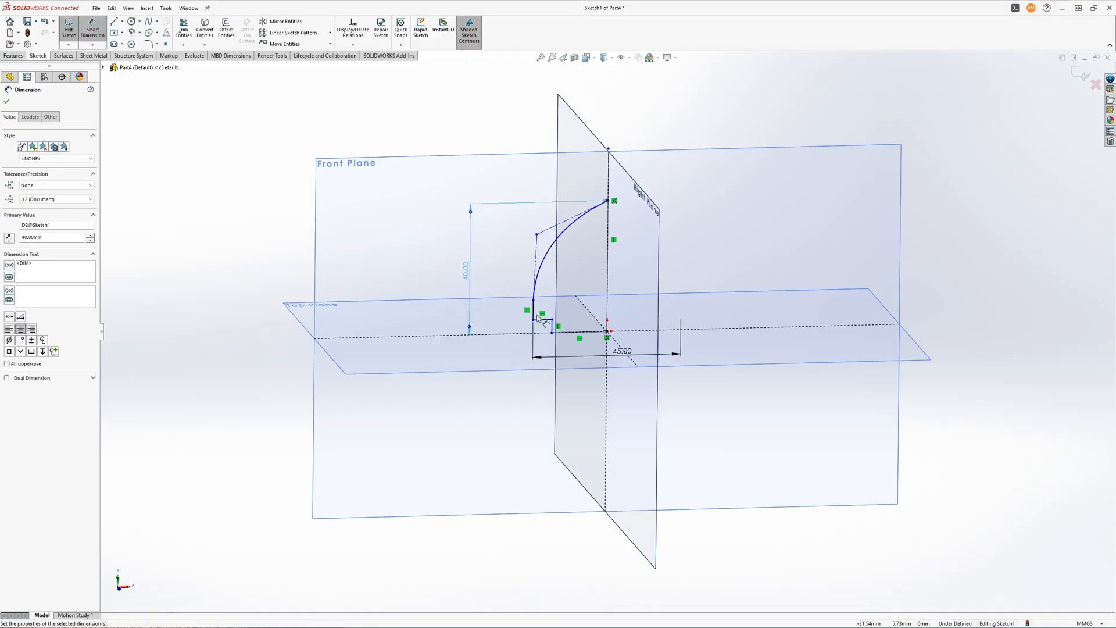
- Dimension the horizontal offset between the step's short vertical line and the outer vertical line as 2.1 mm
{"action": "scroll", "coordinate": [553, 329], "scroll_direction": "down", "scroll_amount": 2}
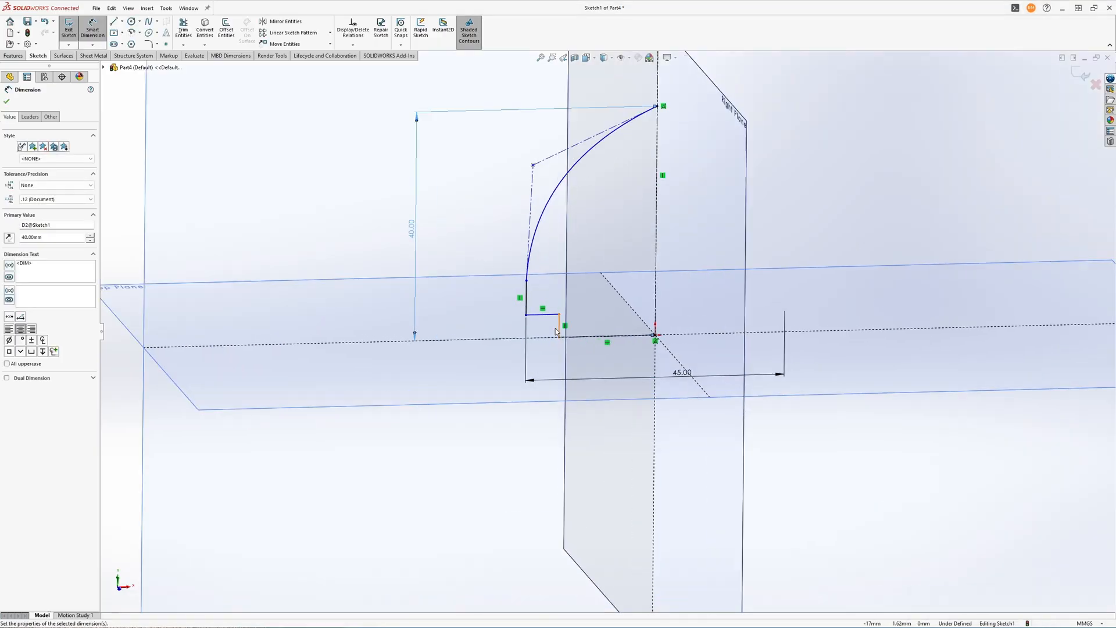
{"action": "left_click", "coordinate": [558, 334]}
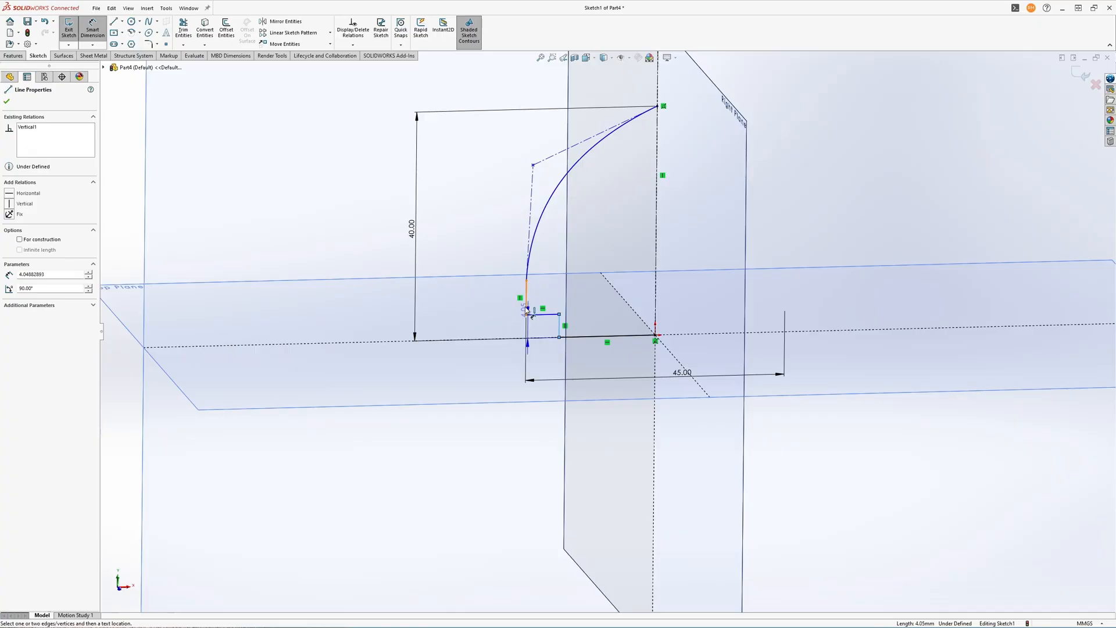
{"action": "left_click", "coordinate": [498, 363]}
{"action": "type", "text": "2"}
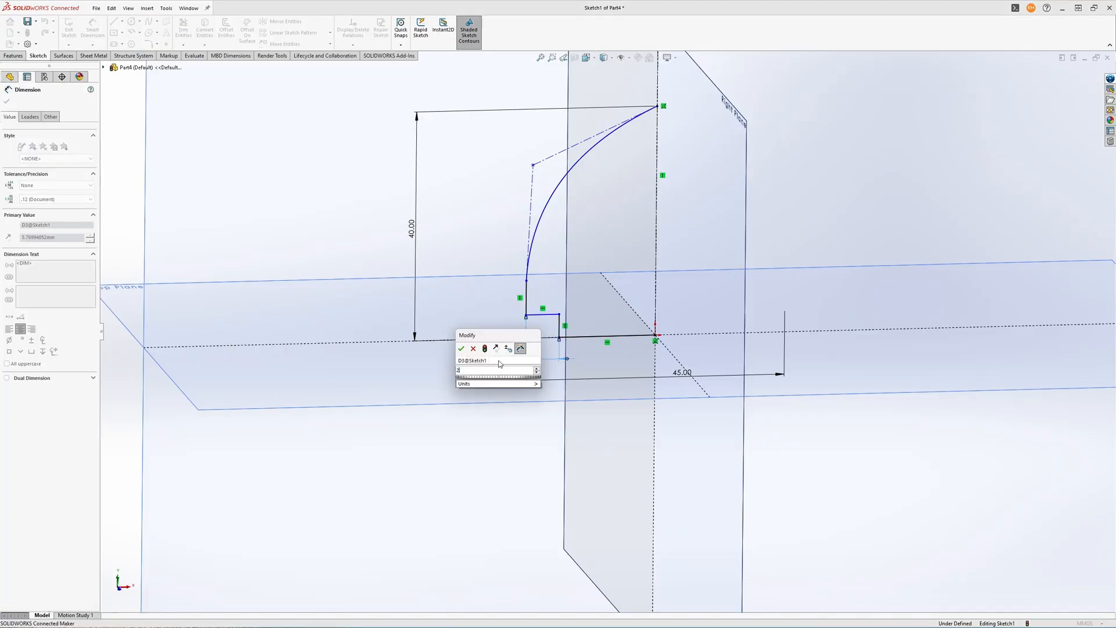
{"action": "type", "text": ".1"}
{"action": "key", "text": "Return"}
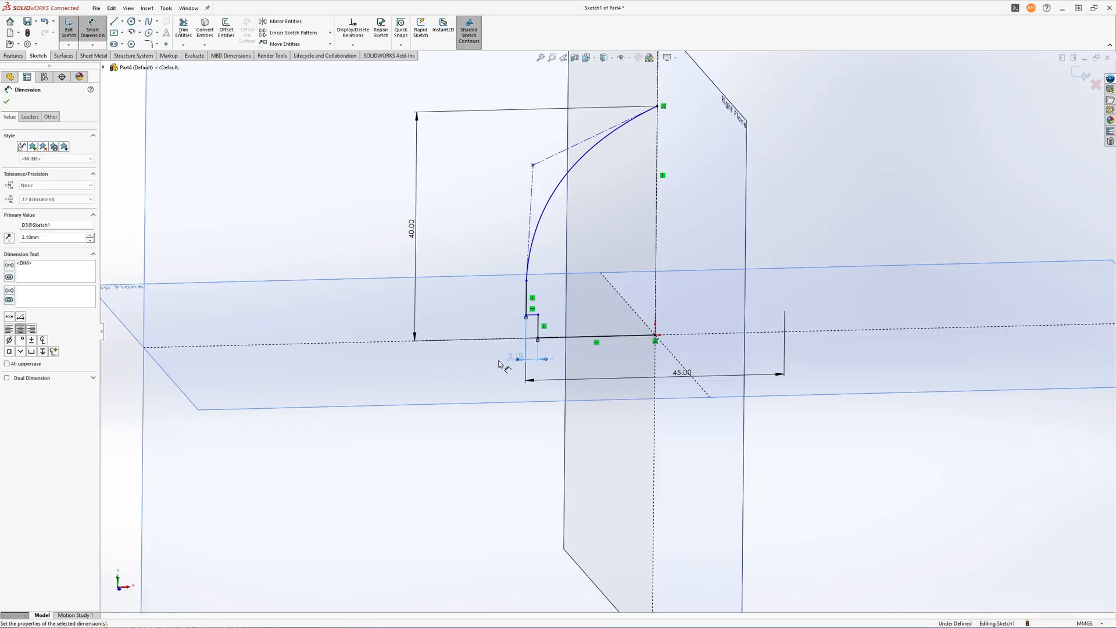
- Dimension the height of the step's short vertical line as 3 mm and finish dimensioning
{"action": "left_click", "coordinate": [538, 324]}
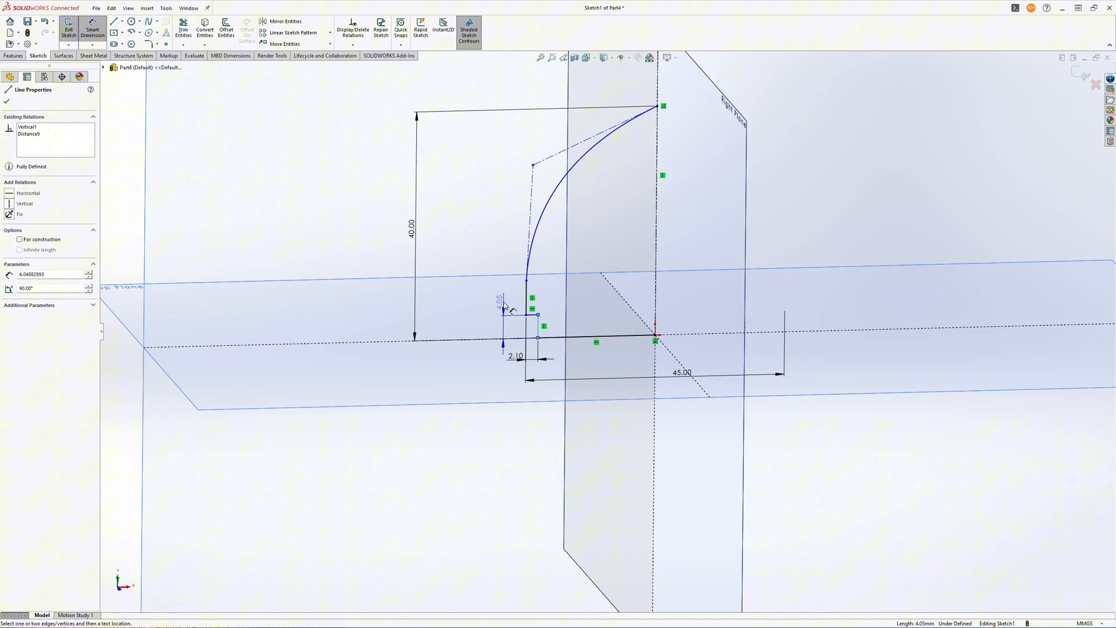
{"action": "left_click", "coordinate": [486, 250]}
{"action": "type", "text": "3"}
{"action": "key", "text": "Return"}
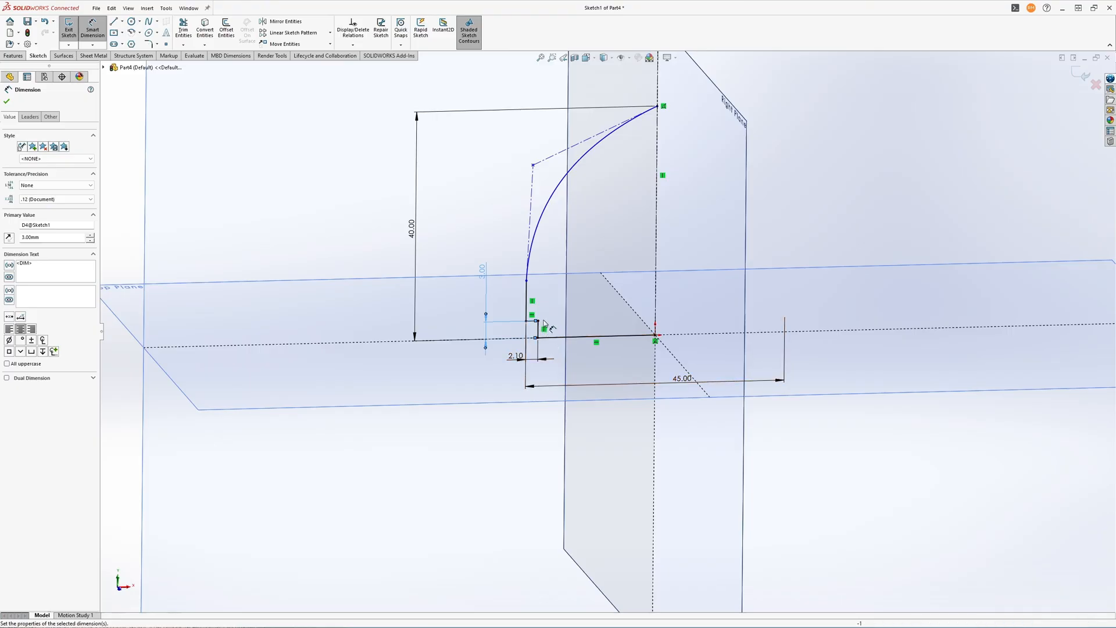
{"action": "key", "text": "Escape"}
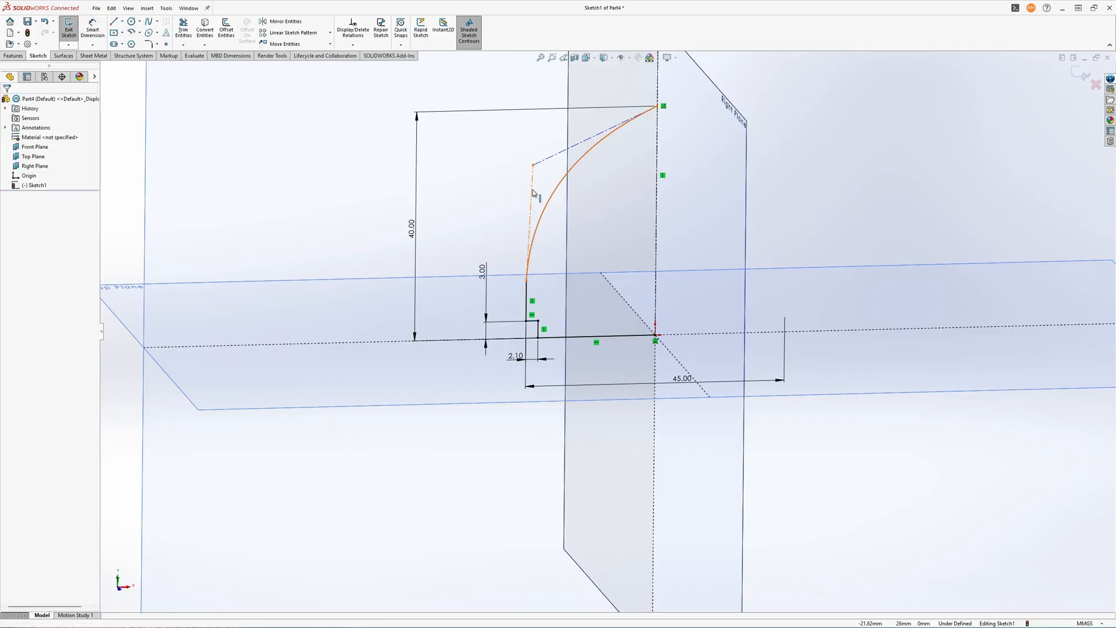
{"action": "left_click", "coordinate": [532, 189]}
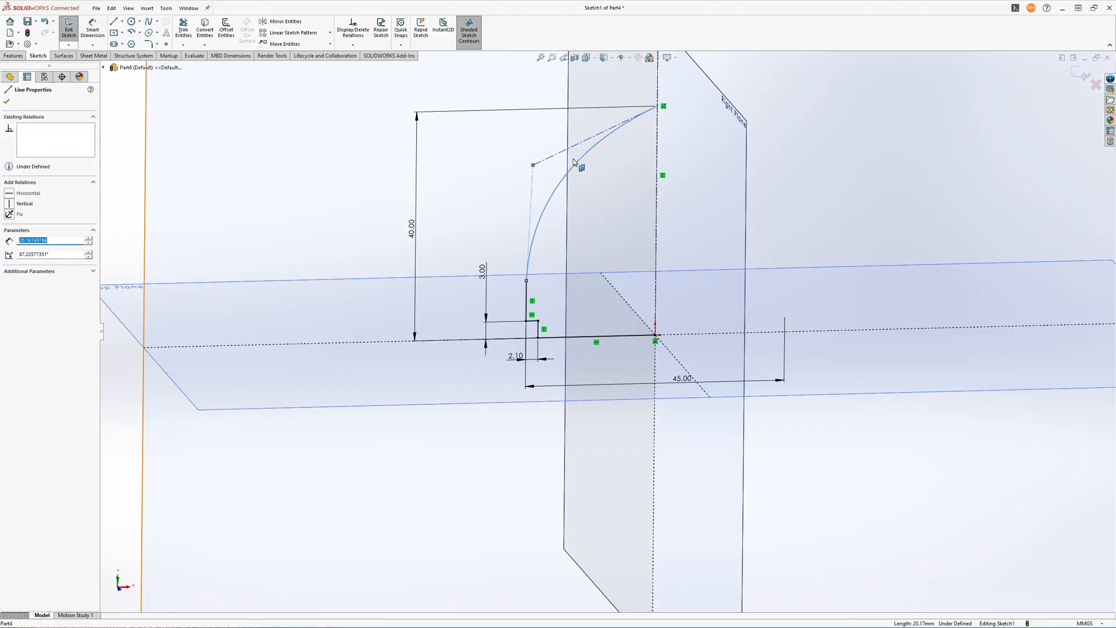
{"action": "left_click", "coordinate": [526, 295], "text": "ctrl"}
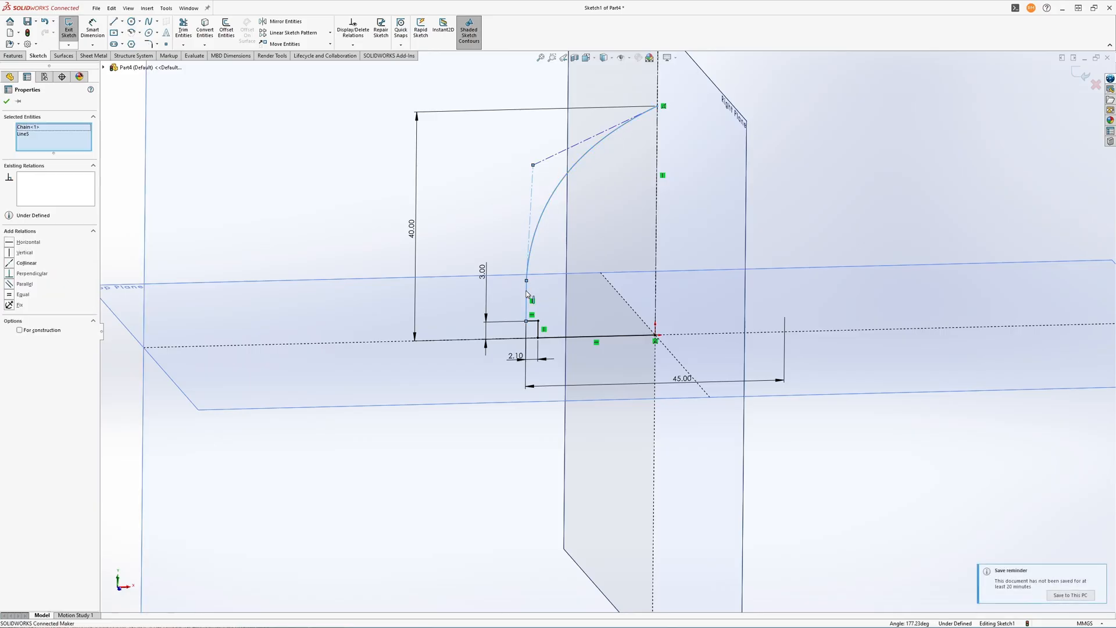
{"action": "key", "text": "Escape"}
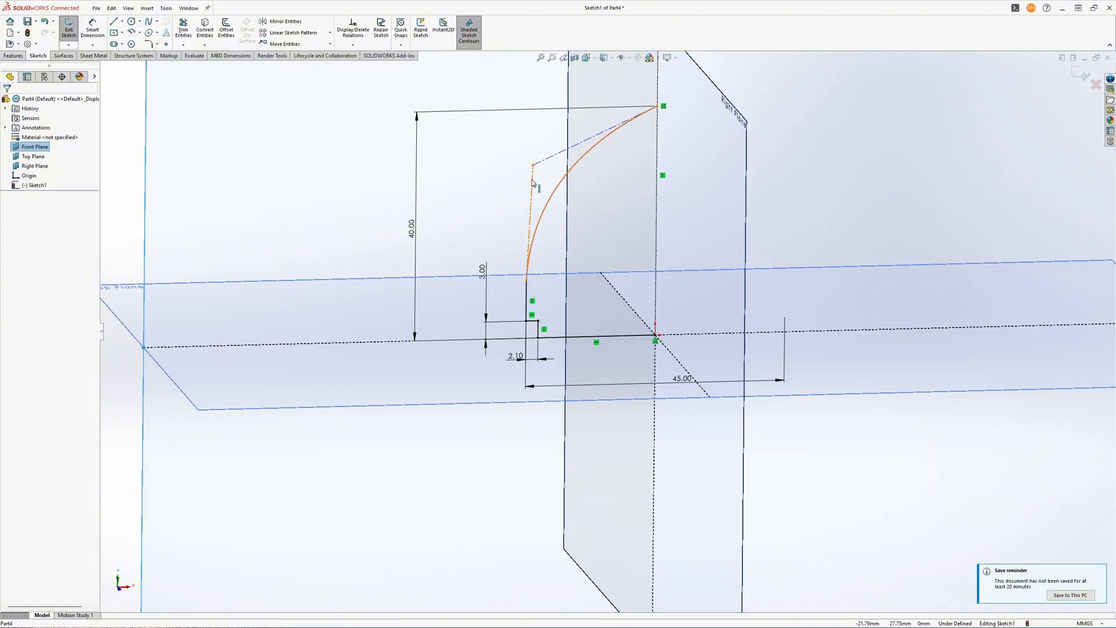
- Make the lower leg of the spline's control polygon collinear with the outer vertical line
{"action": "left_click", "coordinate": [532, 181]}
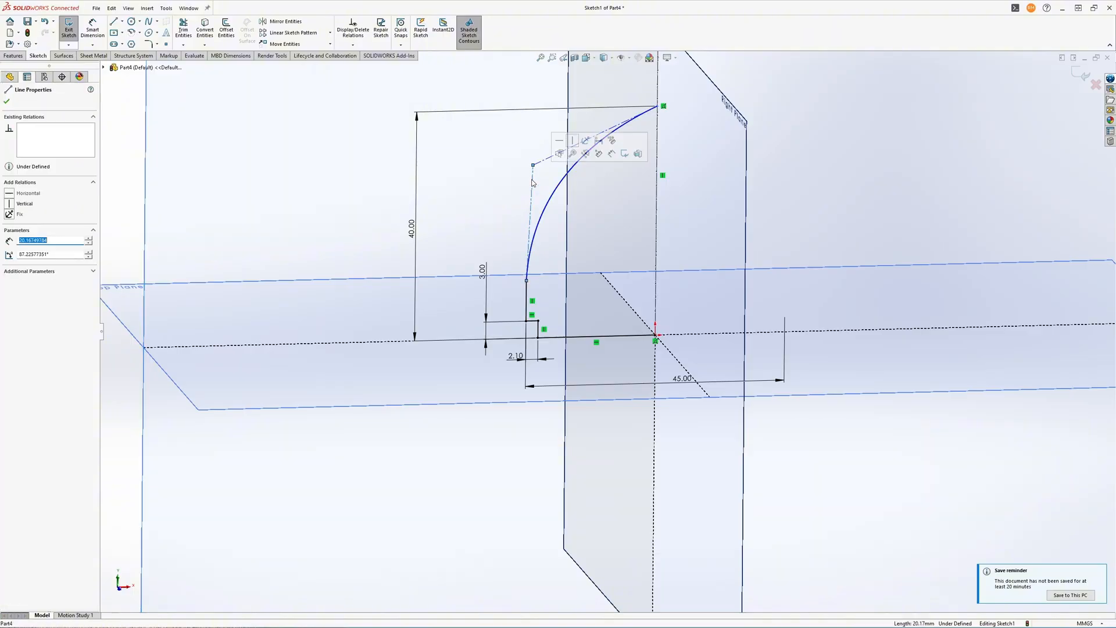
{"action": "left_click", "coordinate": [526, 295], "text": "ctrl"}
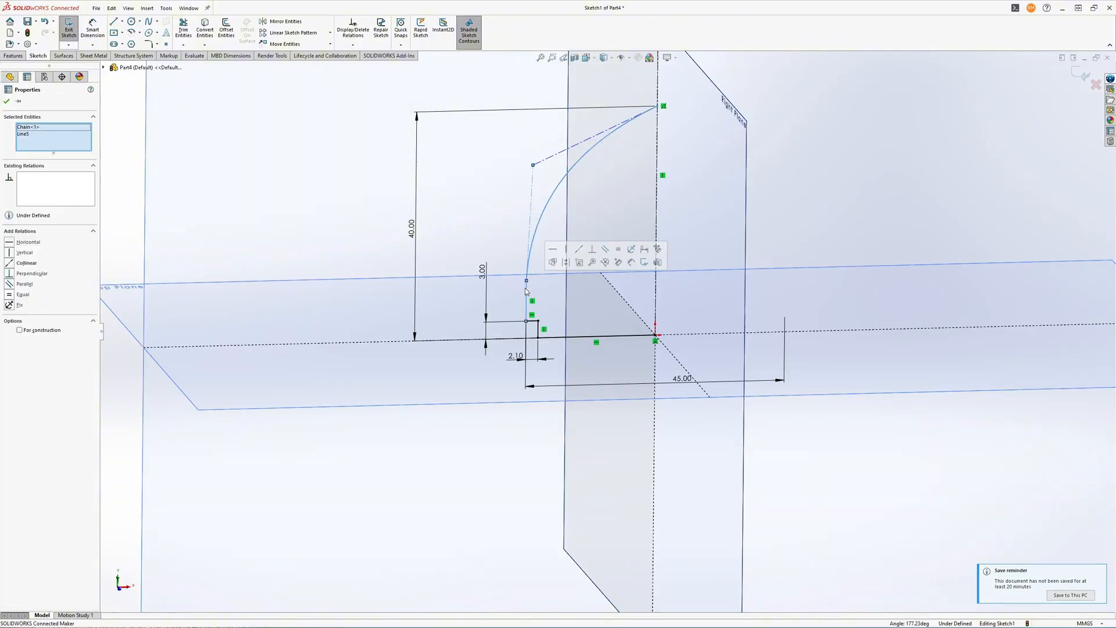
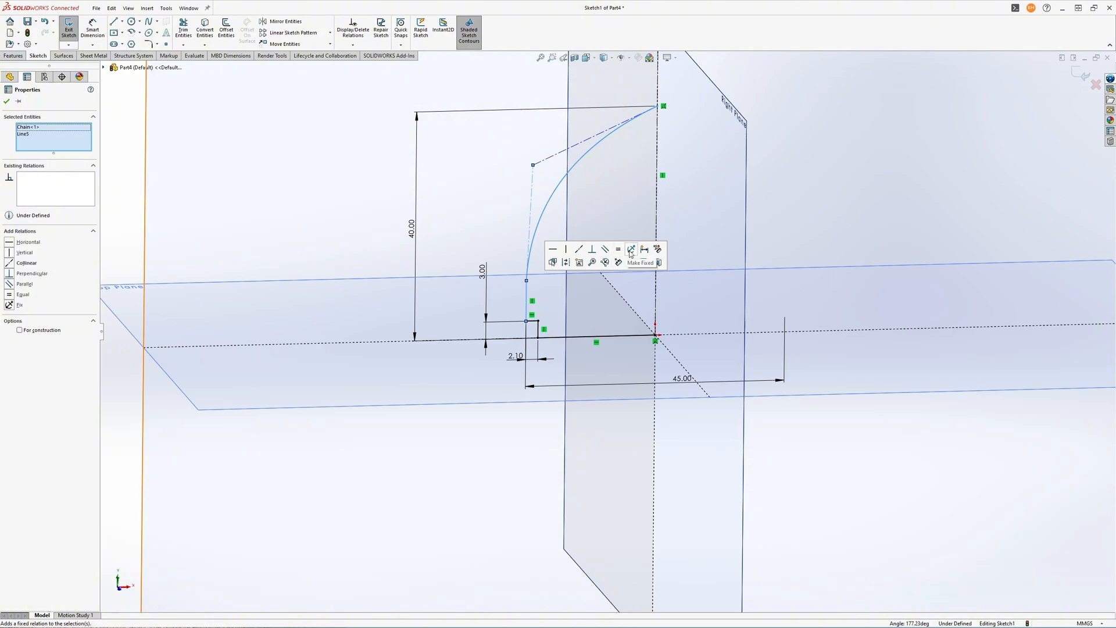
{"action": "left_click", "coordinate": [579, 254]}
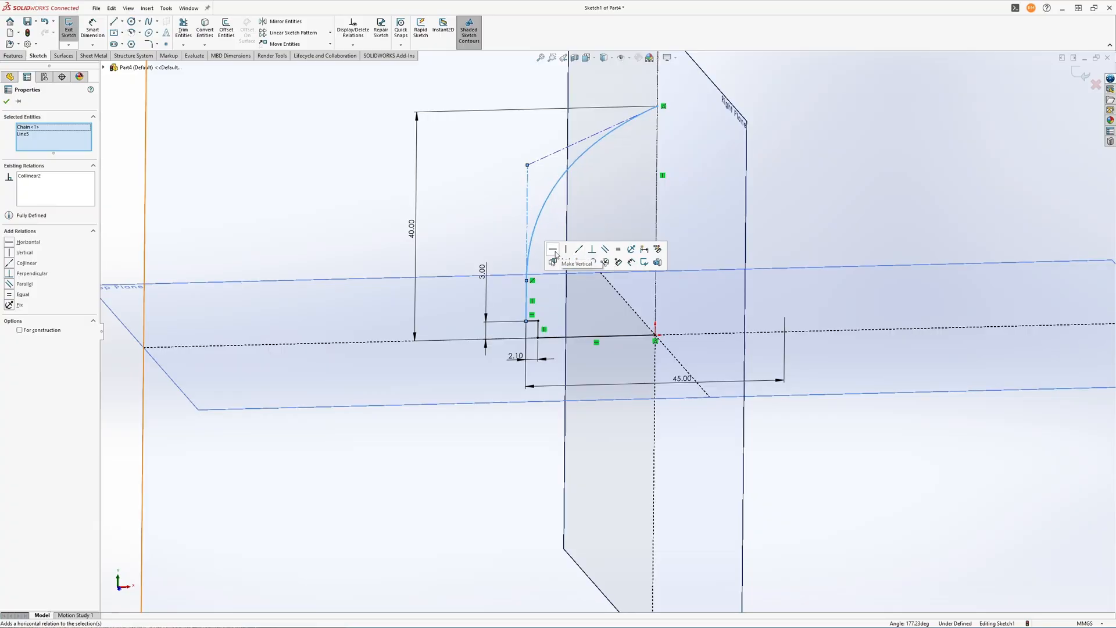
{"action": "left_click", "coordinate": [528, 429]}
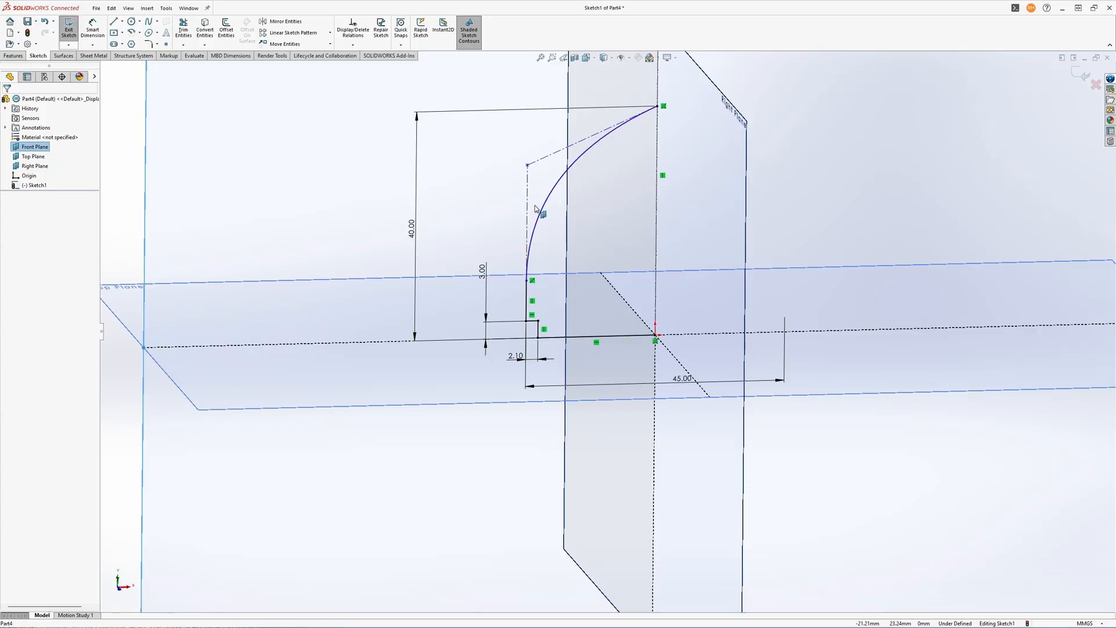
- Reshape the spline by moving its middle control vertex up and down, leaving it at about 26.75 mm above the origin
{"action": "left_click", "coordinate": [528, 167]}
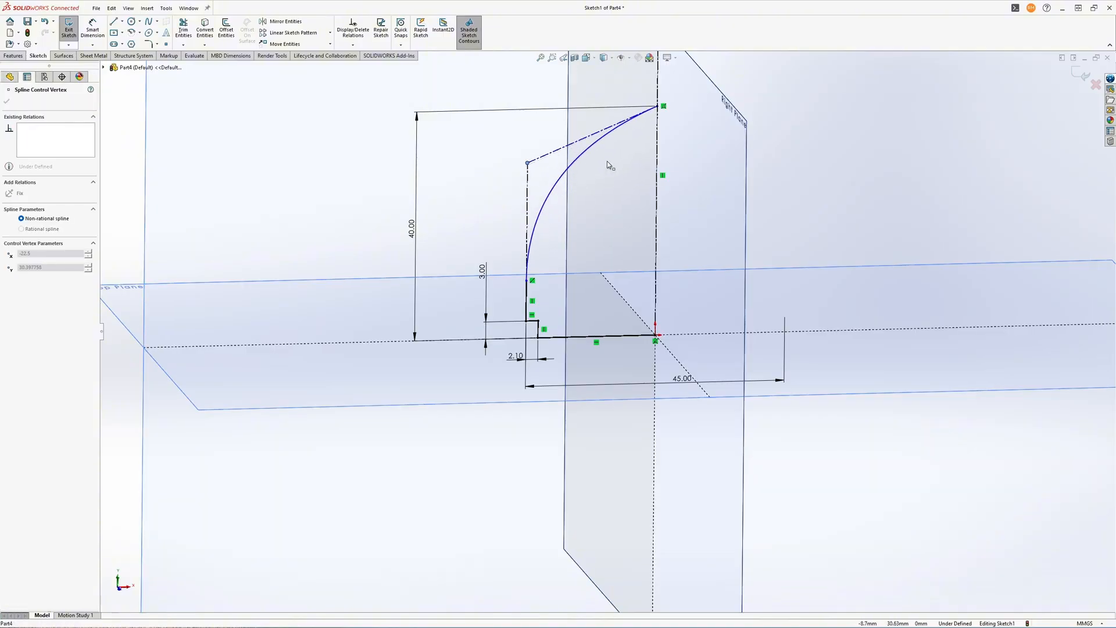
{"action": "left_click_drag", "start_coordinate": [609, 165], "coordinate": [529, 160]}
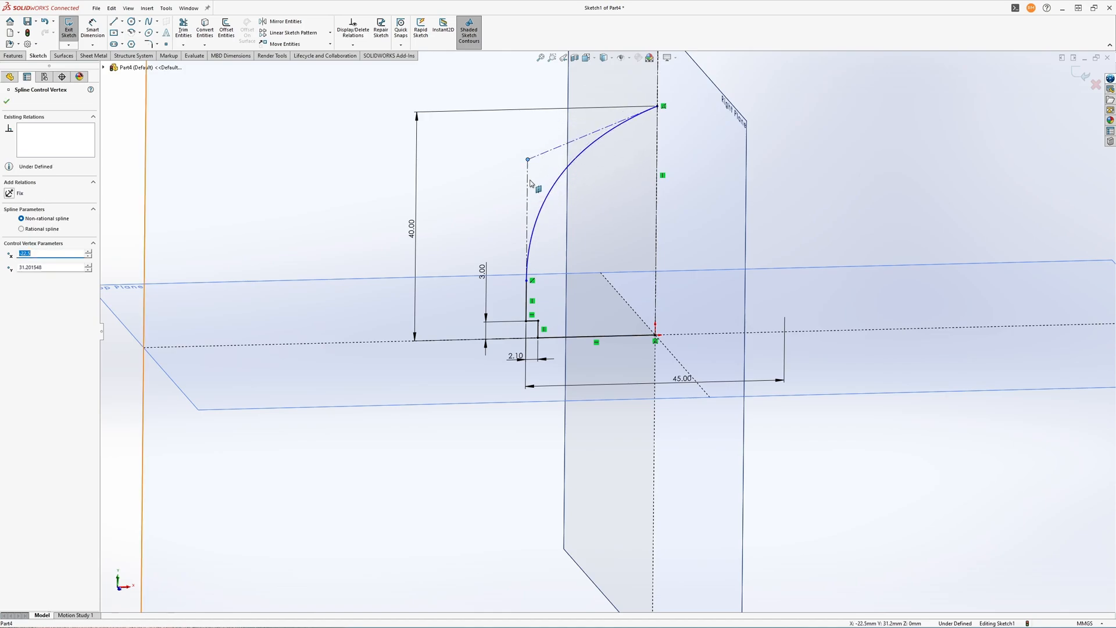
{"action": "left_click", "coordinate": [527, 222]}
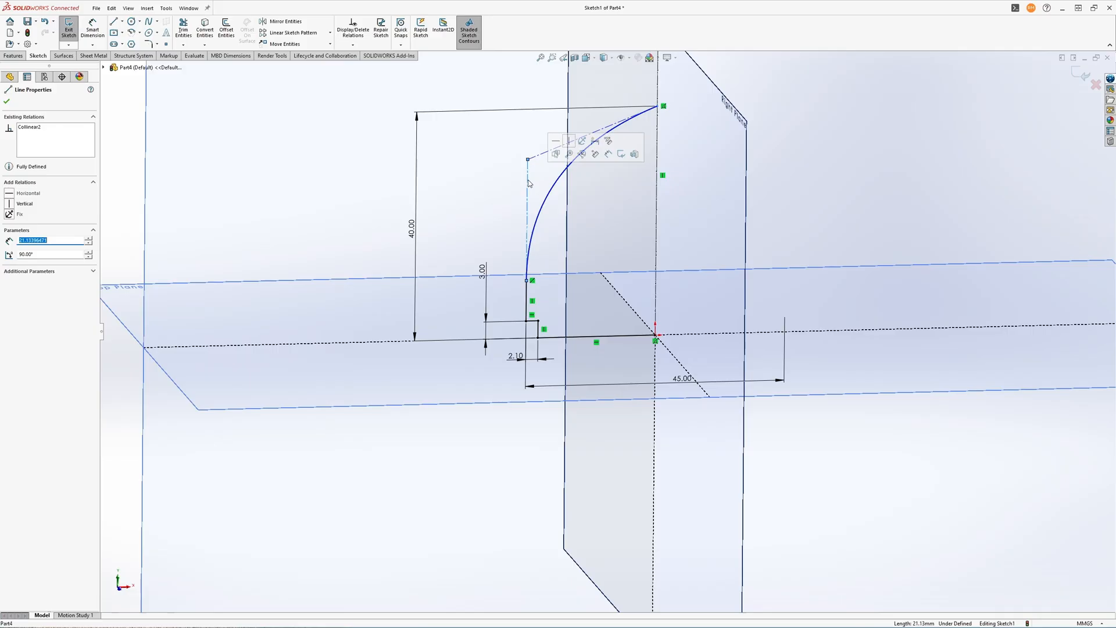
{"action": "left_click", "coordinate": [526, 293]}
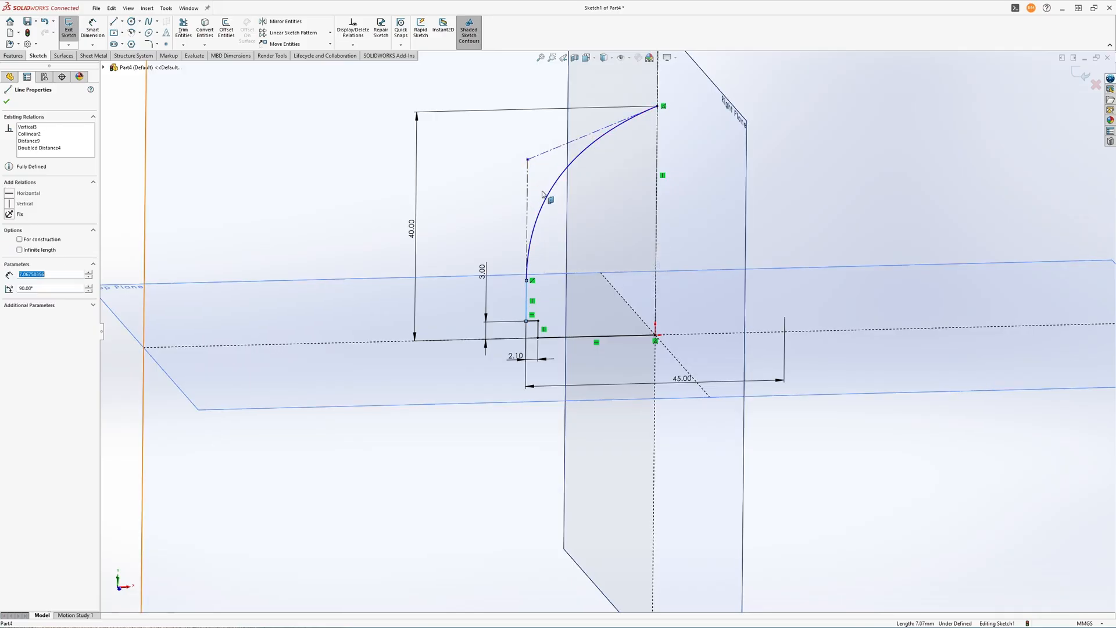
{"action": "mouse_move", "coordinate": [528, 159]}
{"action": "left_mouse_down"}
{"action": "mouse_move", "coordinate": [526, 224]}
{"action": "mouse_move", "coordinate": [527, 144]}
{"action": "left_mouse_up"}
{"action": "left_click", "coordinate": [584, 149]}
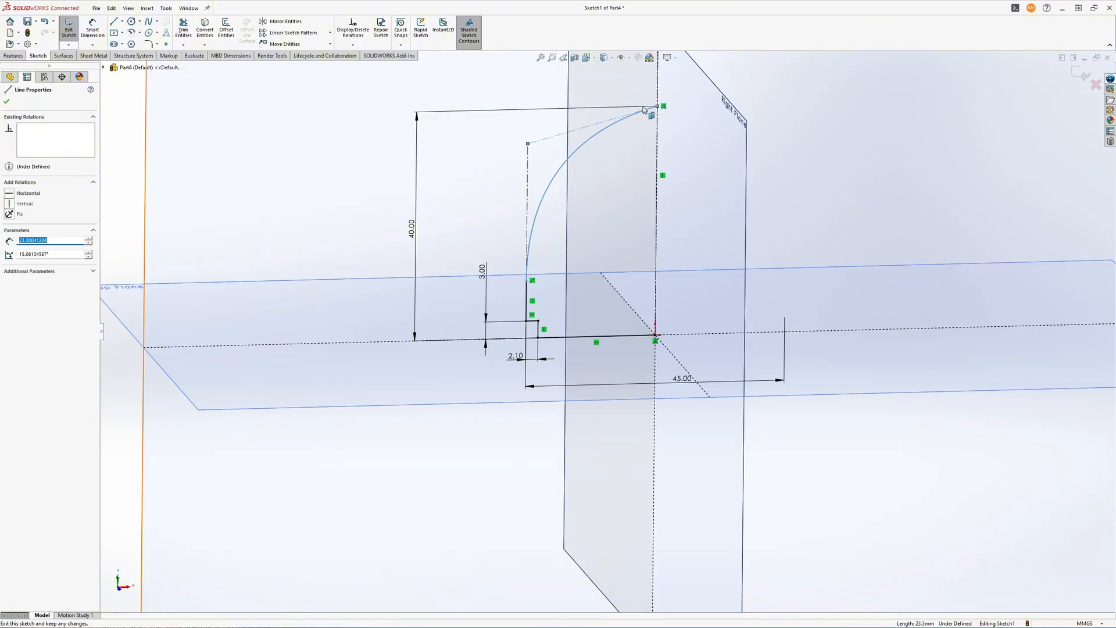
{"action": "left_click_drag", "start_coordinate": [531, 146], "coordinate": [534, 187]}
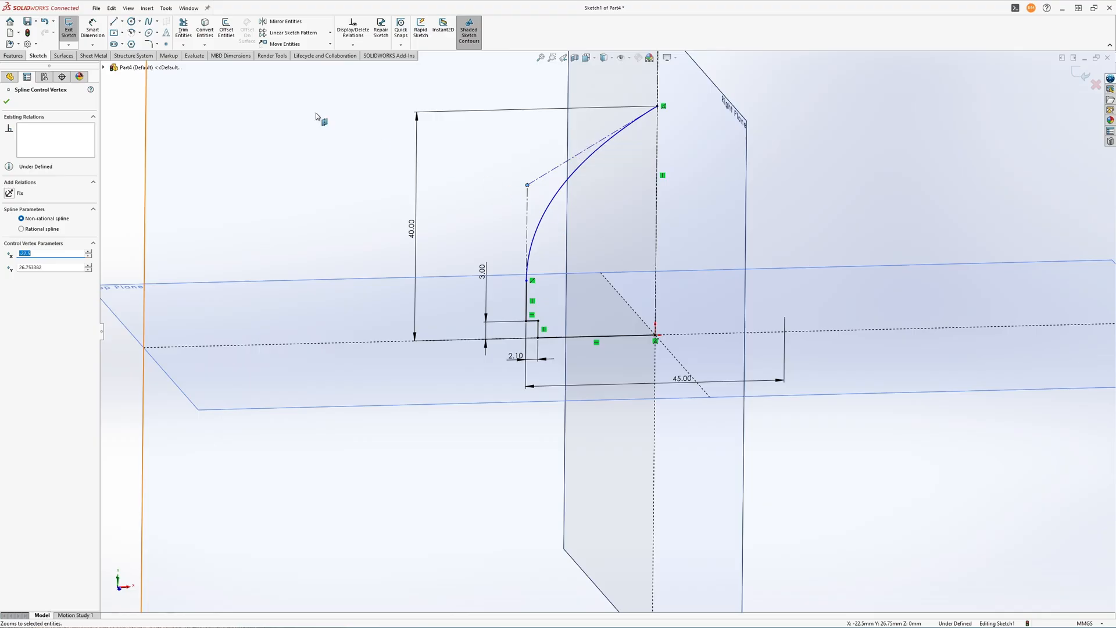
- Dimension the angle between the upper leg of the spline's control polygon and the vertical centerline as 60°
{"action": "left_click", "coordinate": [95, 27]}
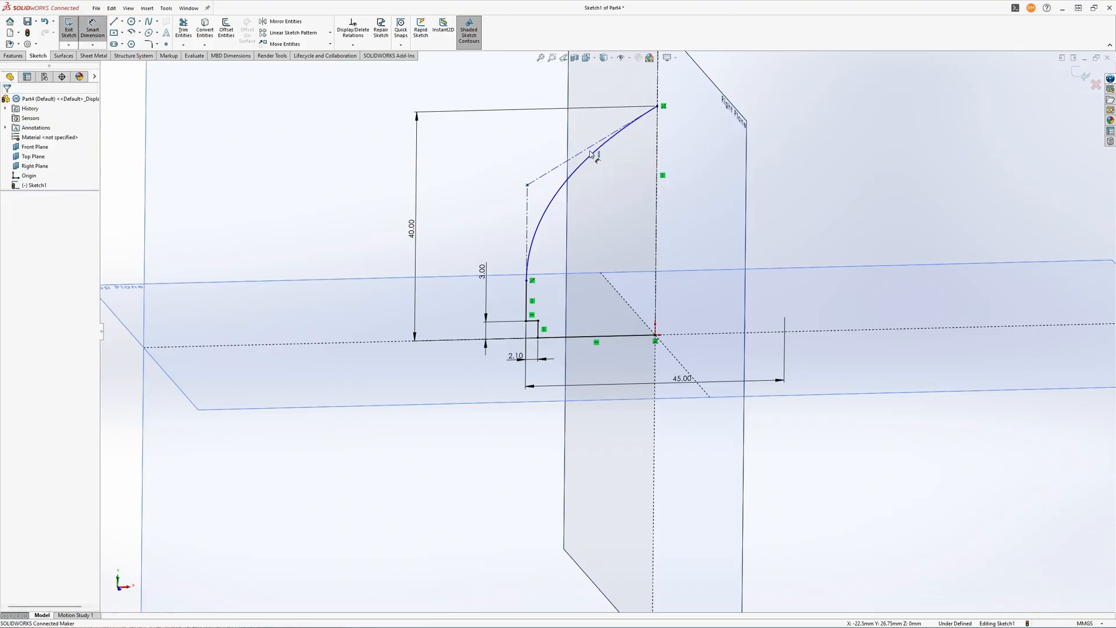
{"action": "left_click", "coordinate": [572, 160]}
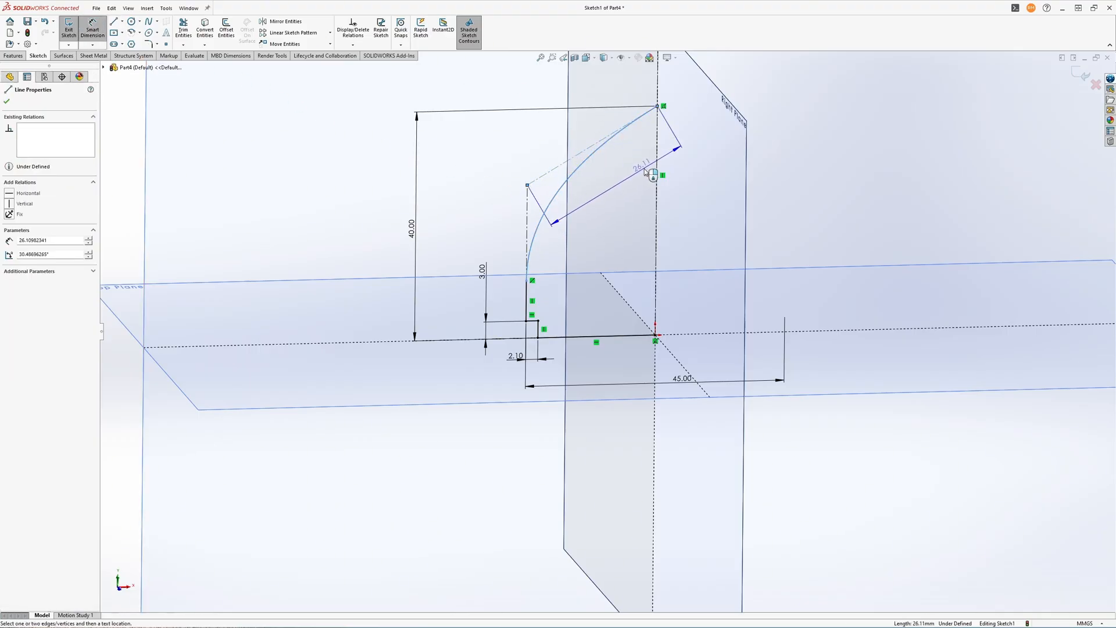
{"action": "left_click", "coordinate": [657, 169]}
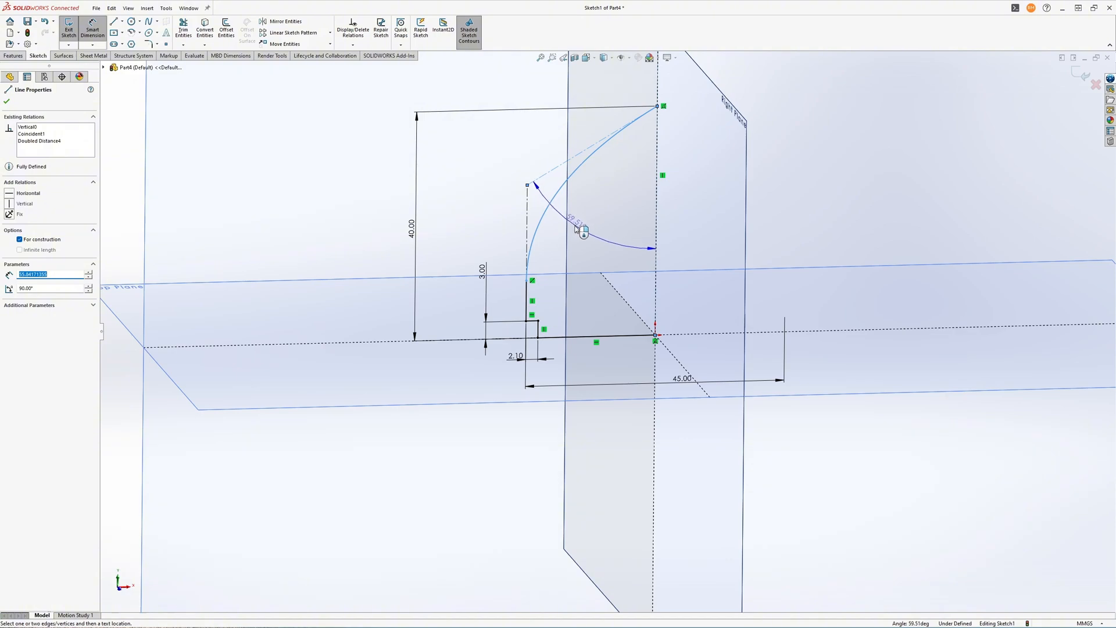
{"action": "left_click", "coordinate": [579, 243]}
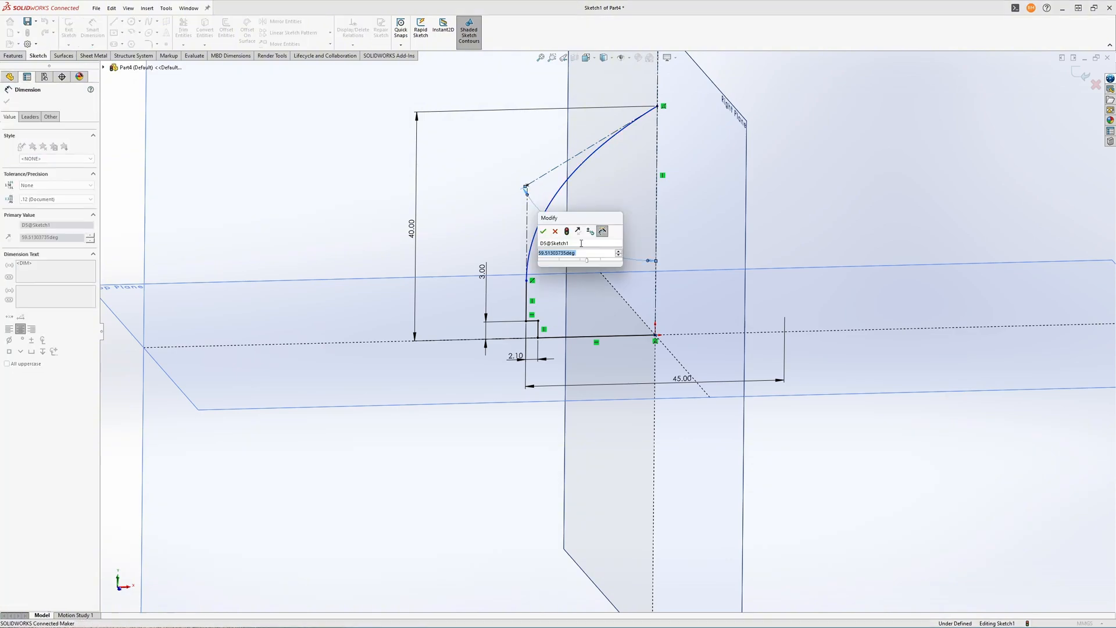
{"action": "type", "text": "60"}
{"action": "key", "text": "Return"}
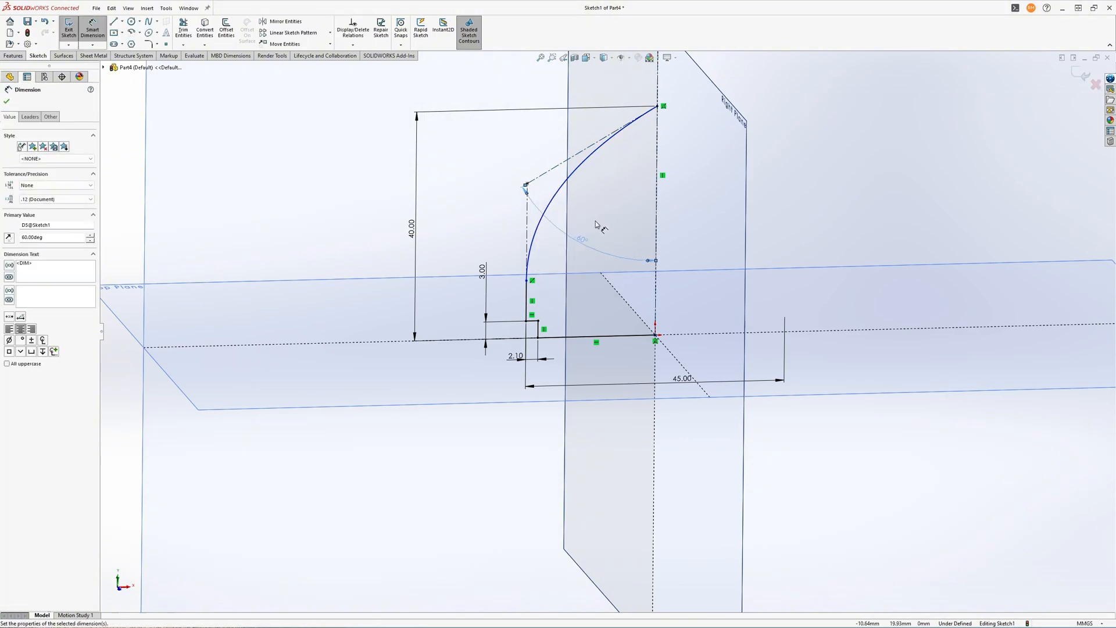
- Lower the spline's bottom endpoint along the outer vertical line, leaving that line about 3.66 mm long
{"action": "key", "text": "Escape"}
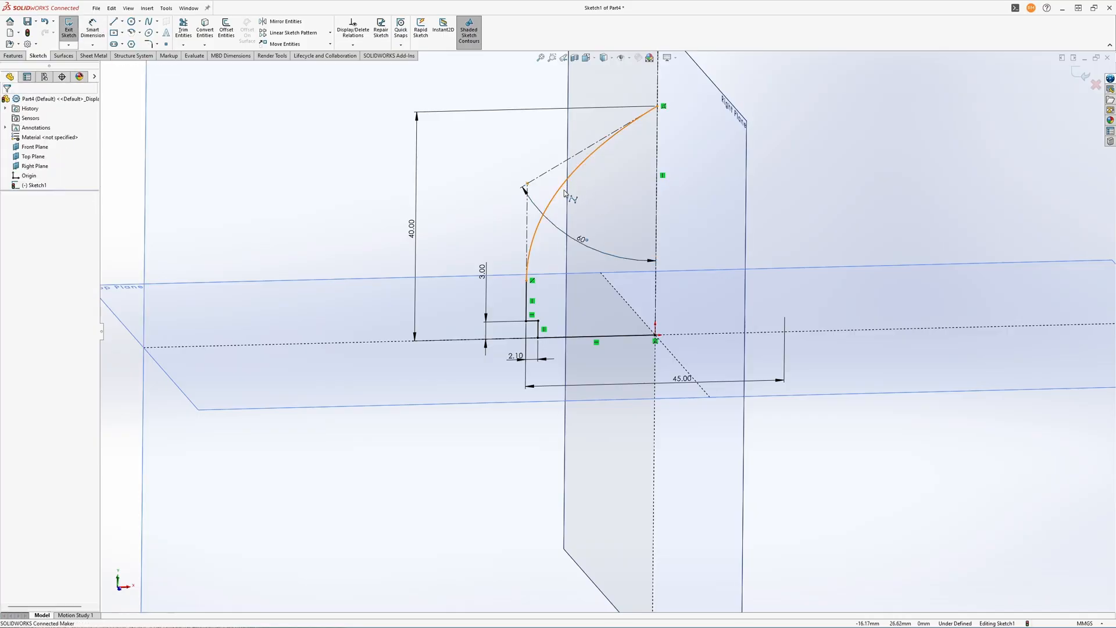
{"action": "left_click", "coordinate": [567, 181]}
{"action": "left_click_drag", "start_coordinate": [575, 211], "coordinate": [555, 250]}
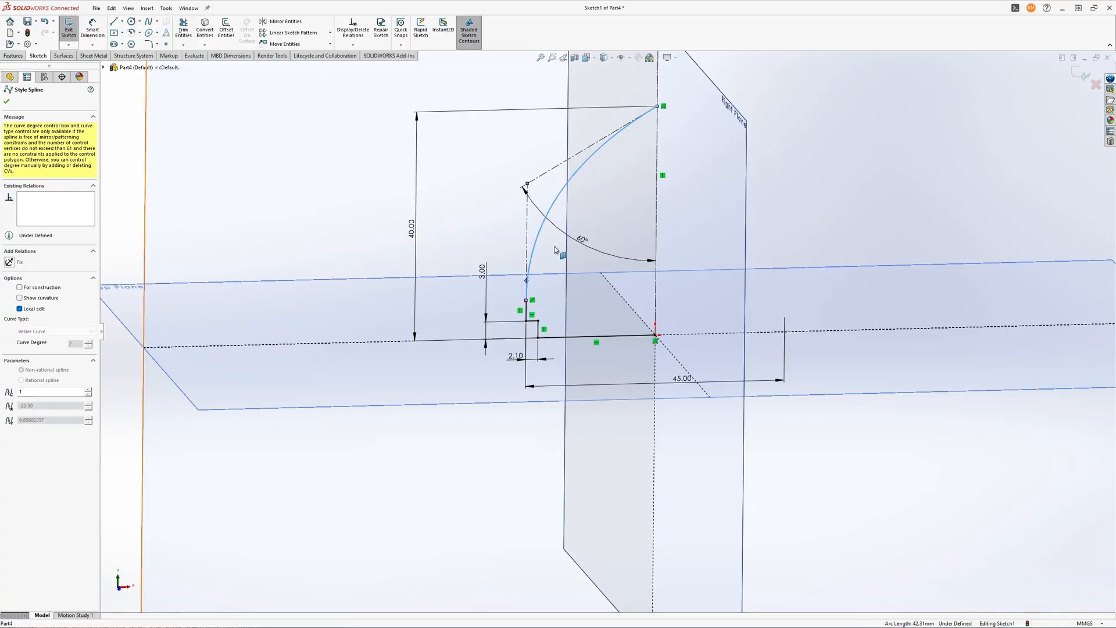
{"action": "left_click", "coordinate": [526, 306]}
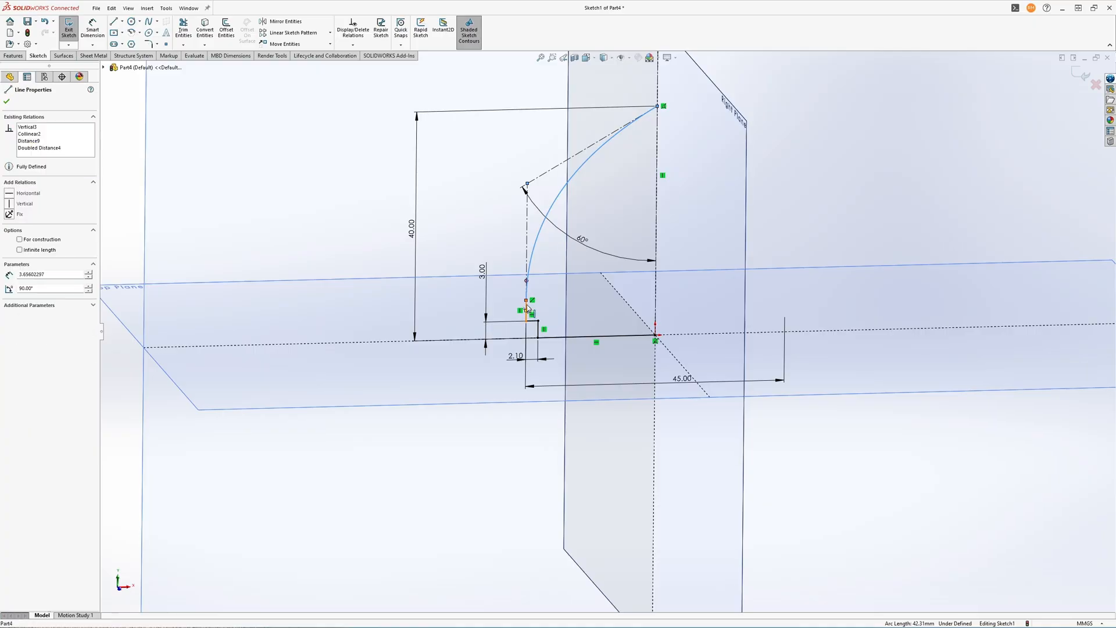
- Try a 3 mm length dimension on the outer vertical line above the step and delete it
{"action": "left_click", "coordinate": [631, 280]}
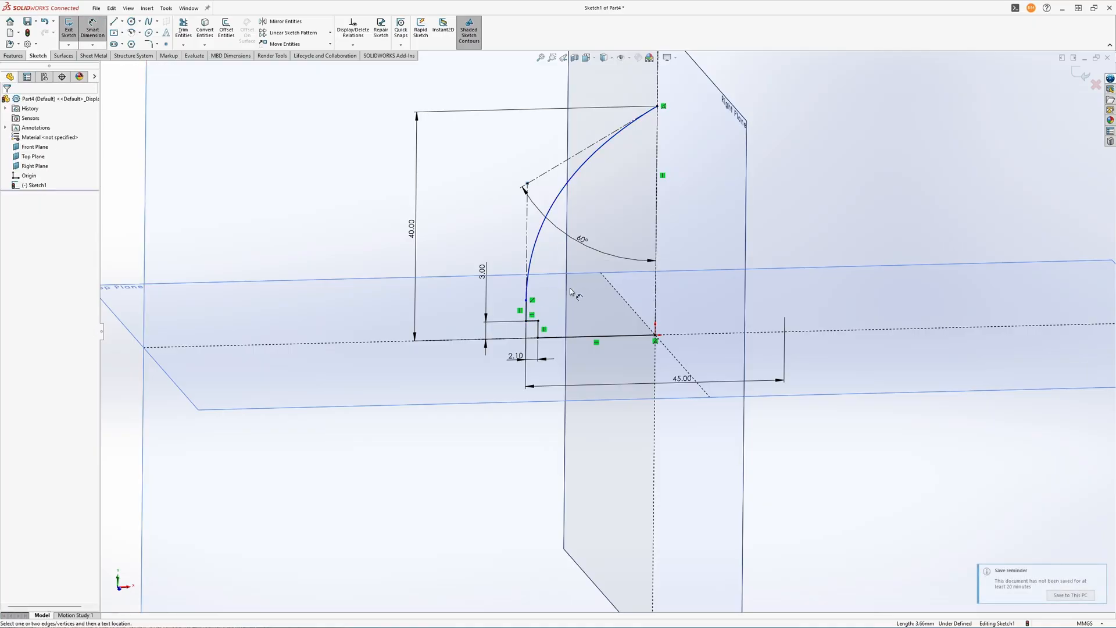
{"action": "left_click", "coordinate": [527, 307]}
{"action": "left_click", "coordinate": [500, 242]}
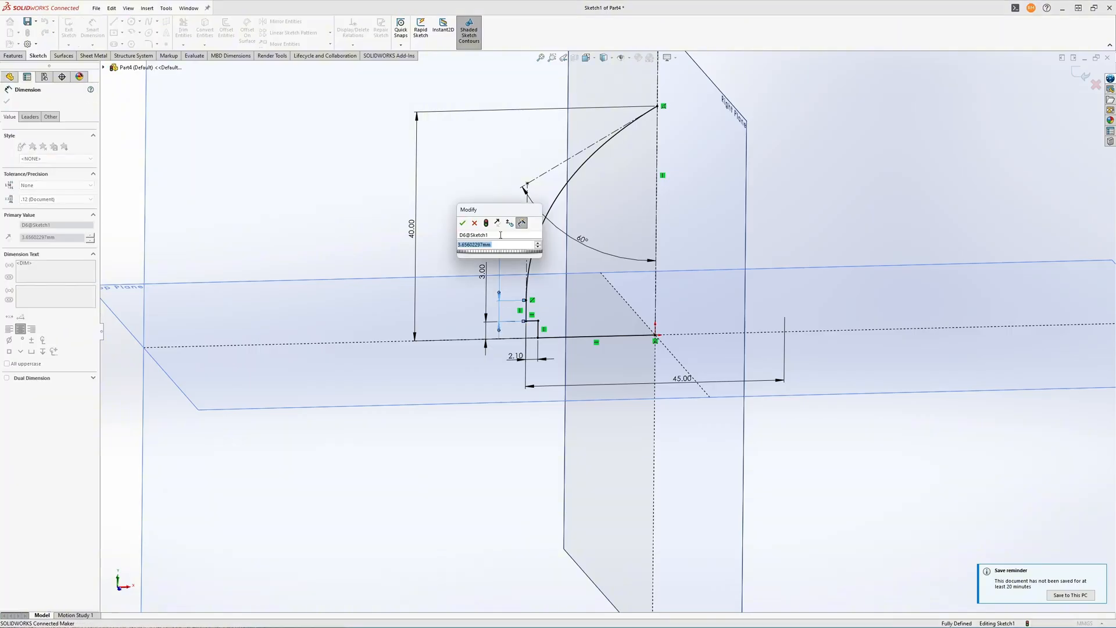
{"action": "type", "text": "3"}
{"action": "key", "text": "Return"}
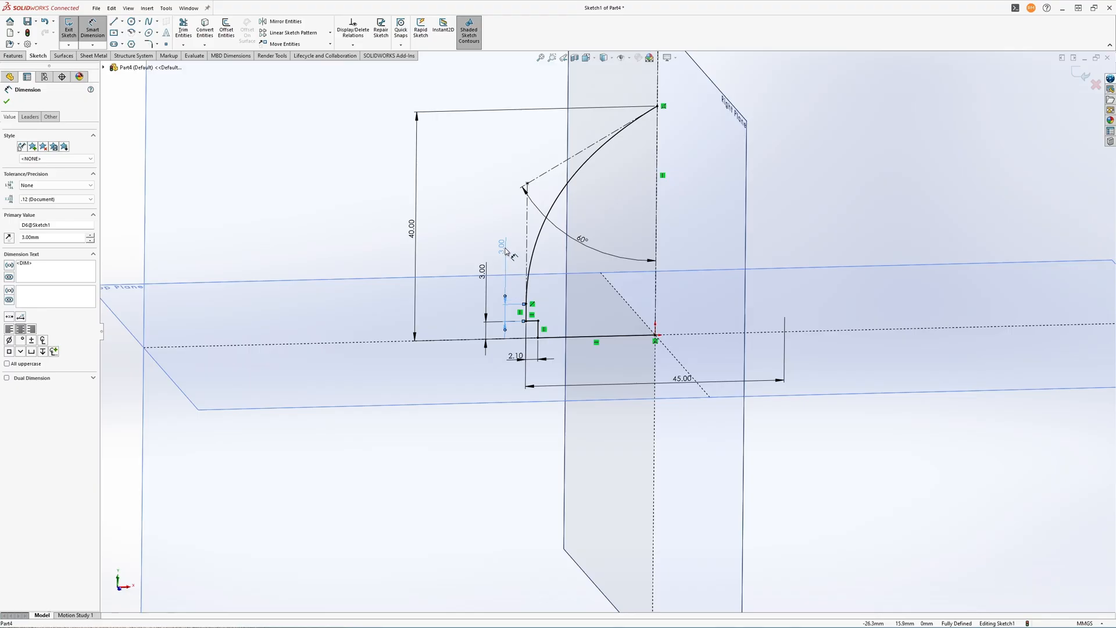
{"action": "key", "text": "Delete"}
{"action": "key", "text": "Escape"}
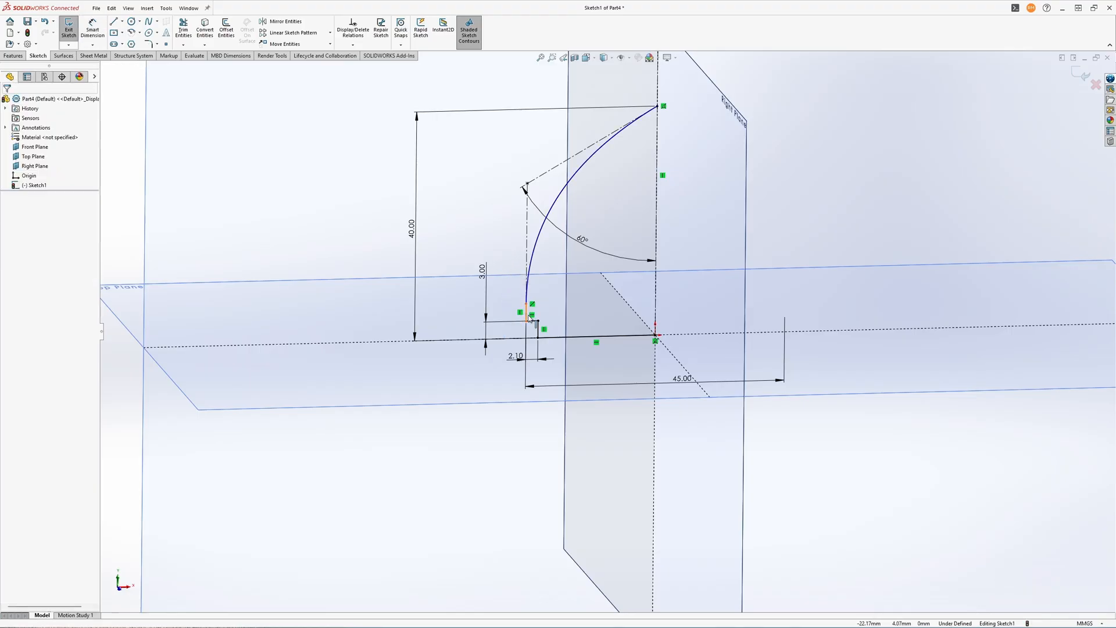
{"action": "left_click", "coordinate": [538, 330]}
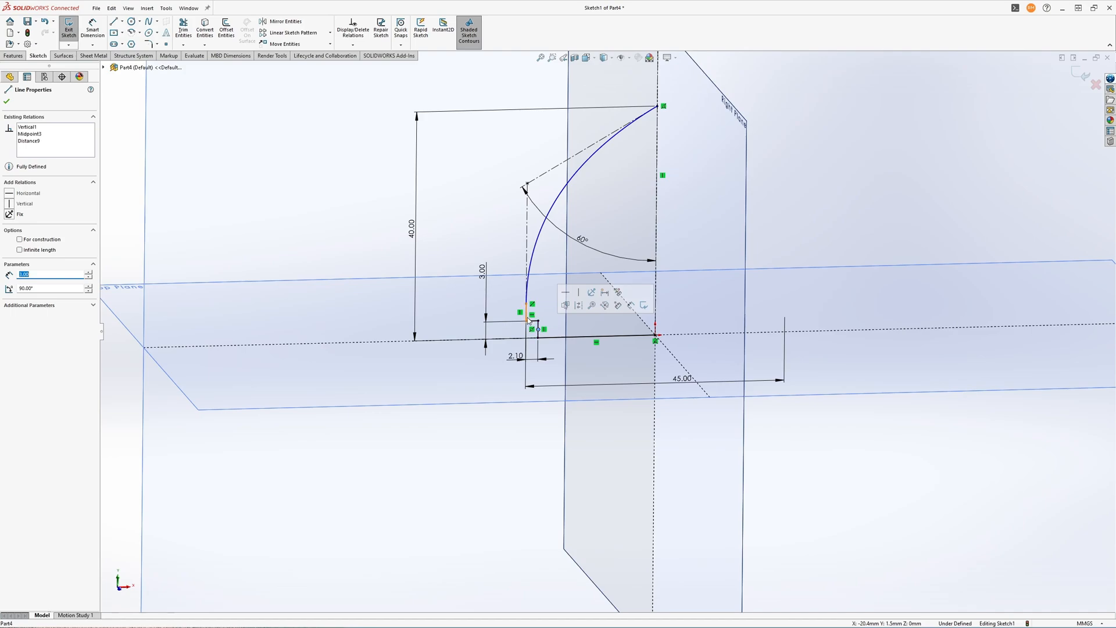
{"action": "left_click", "coordinate": [528, 318], "text": "ctrl"}
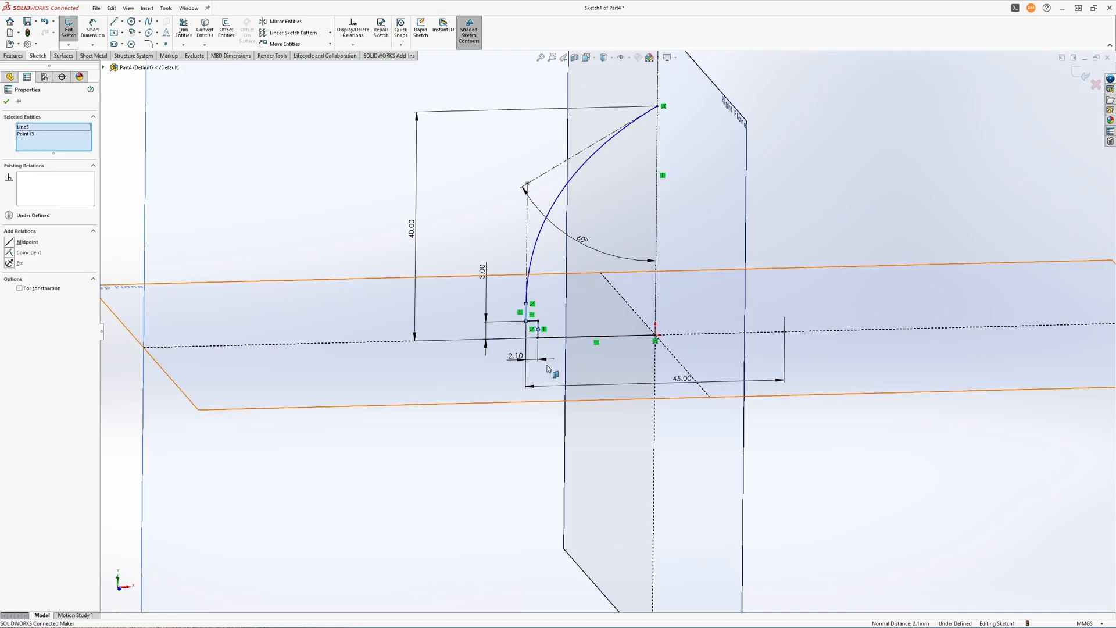
{"action": "key", "text": "Escape"}
- Make the outer vertical line equal in length to the step's short vertical line
{"action": "scroll", "coordinate": [526, 331], "scroll_direction": "down", "scroll_amount": 3}
{"action": "left_click", "coordinate": [548, 323]}
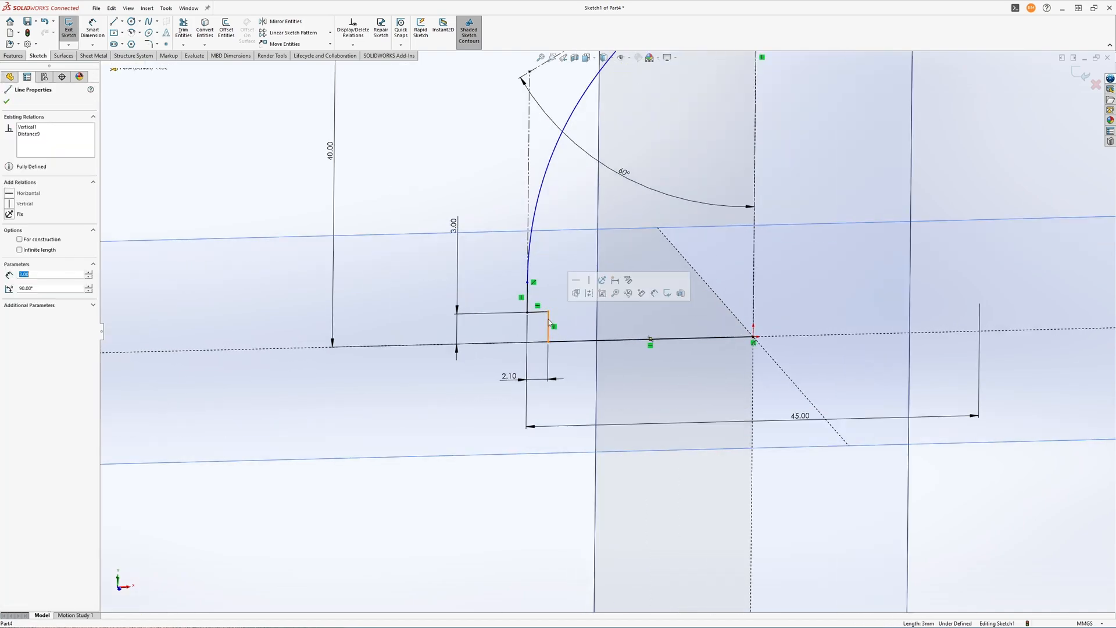
{"action": "left_click", "coordinate": [527, 302], "text": "ctrl"}
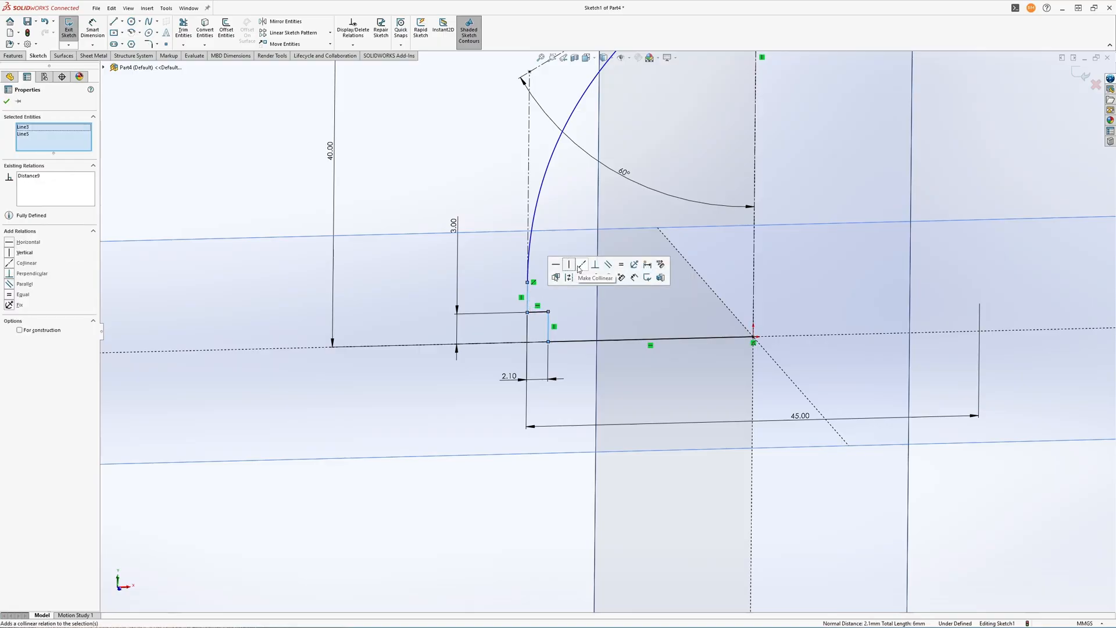
{"action": "left_click", "coordinate": [622, 265]}
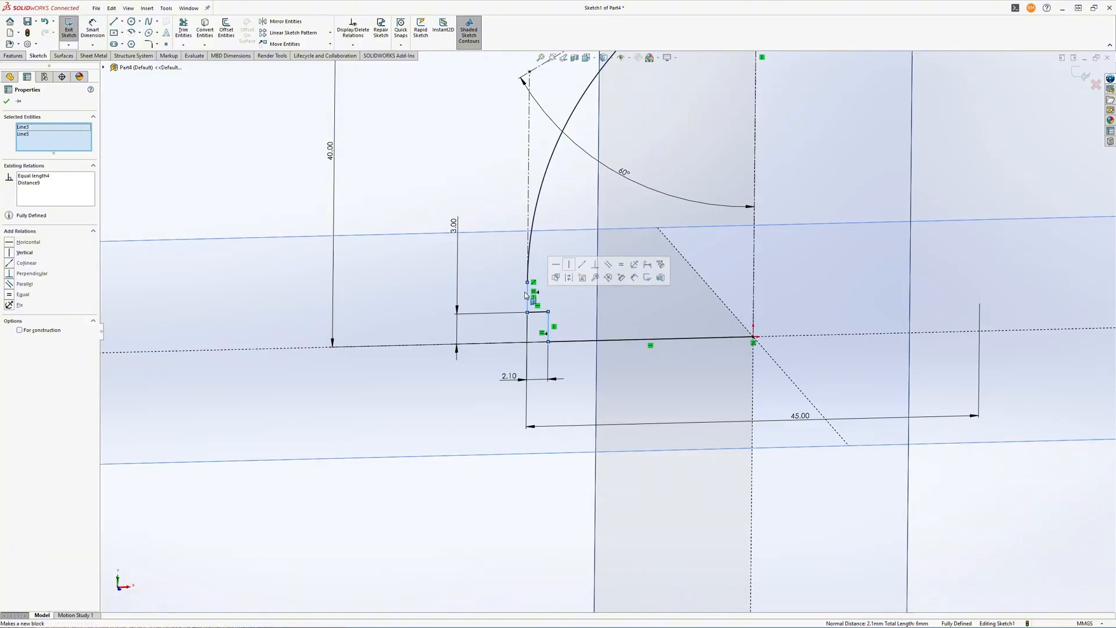
- Move the step's height dimension closer to the profile, test it at 4 mm, and set it back to 3 mm
{"action": "left_click_drag", "start_coordinate": [457, 228], "coordinate": [477, 259]}
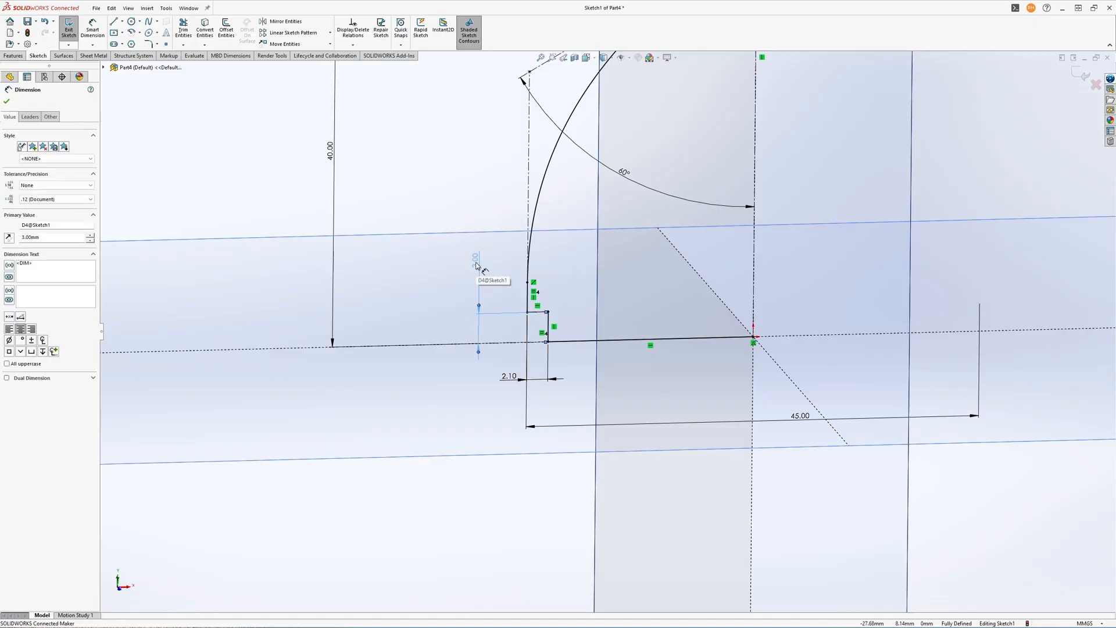
{"action": "double_click", "coordinate": [476, 265]}
{"action": "type", "text": "4"}
{"action": "key", "text": "Return"}
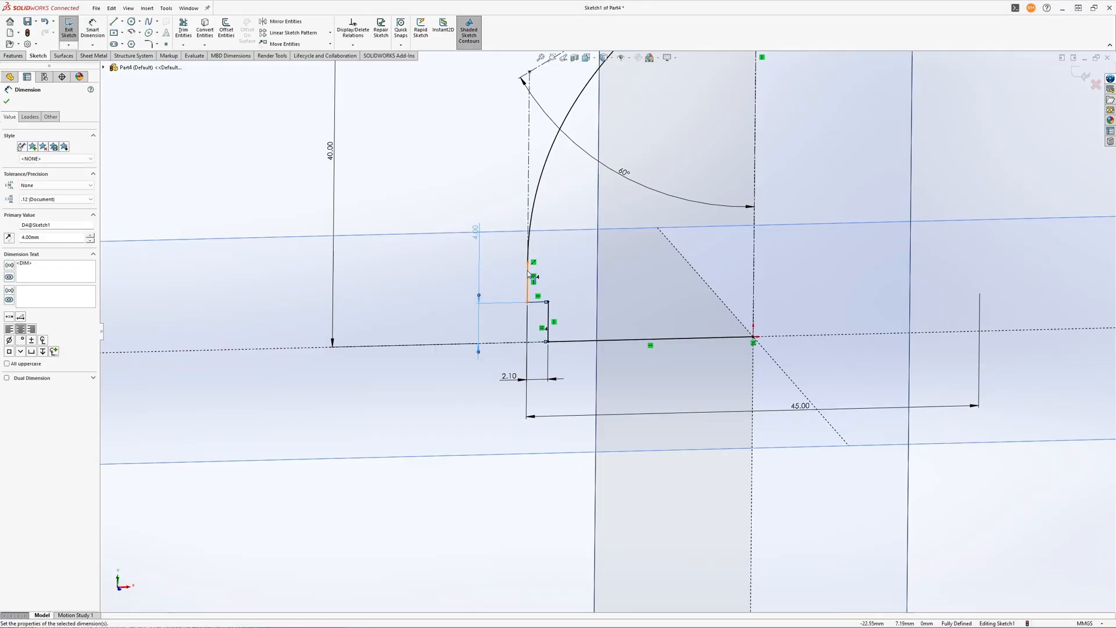
{"action": "double_click", "coordinate": [475, 233]}
{"action": "type", "text": "3"}
{"action": "key", "text": "Return"}
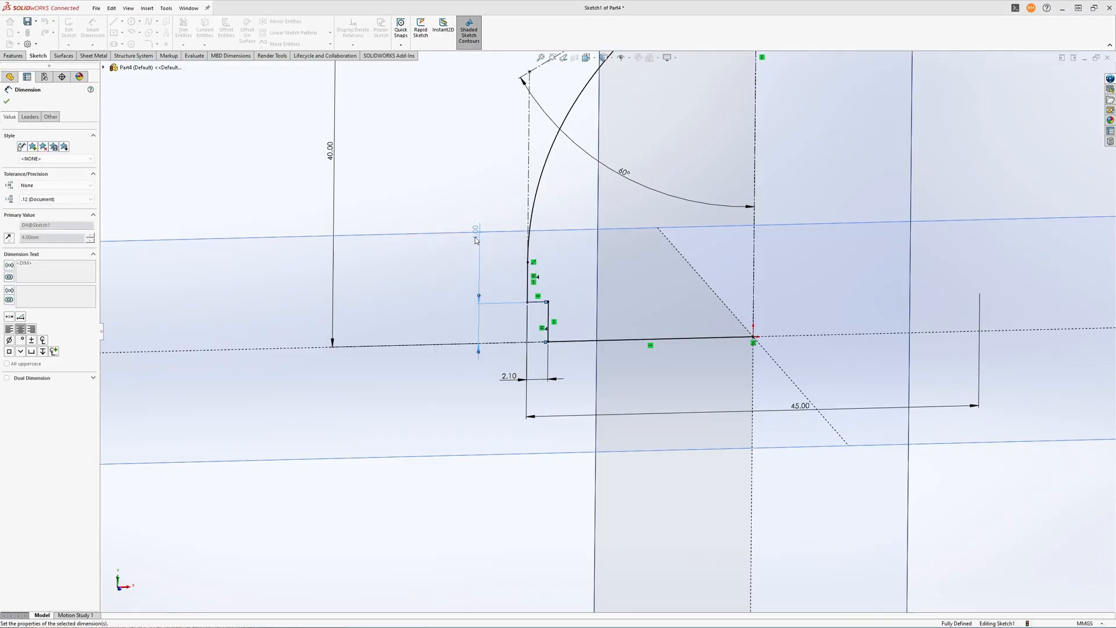
- Examine the whole profile, checking its horizontal base line and the vertical centerline
{"action": "scroll", "coordinate": [530, 300], "scroll_direction": "up", "scroll_amount": 2}
{"action": "scroll", "coordinate": [527, 296], "scroll_direction": "up", "scroll_amount": 3}
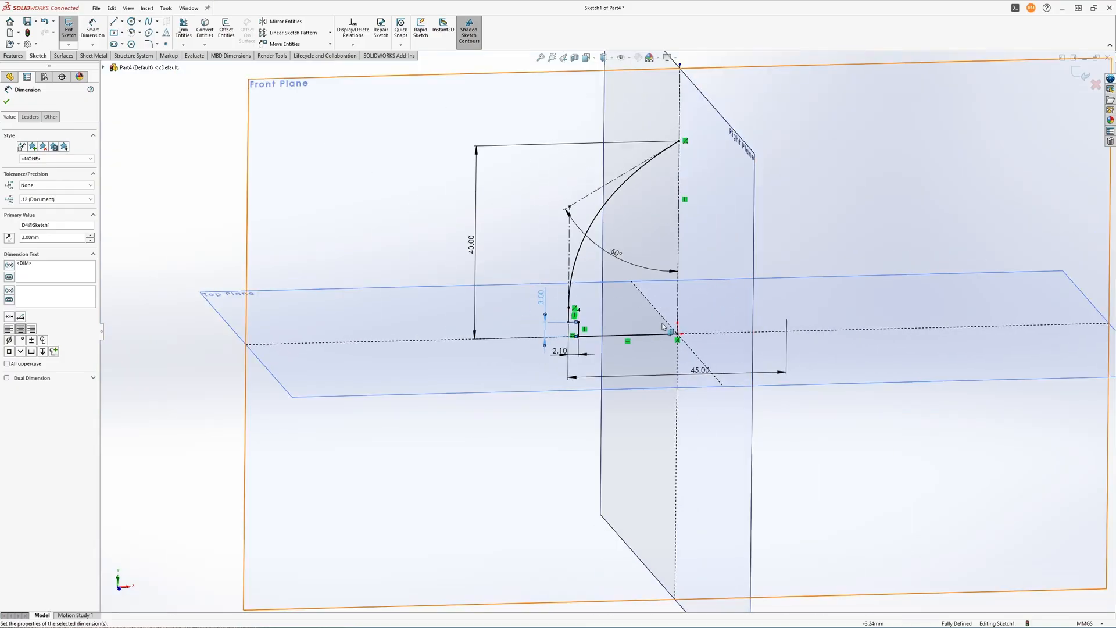
{"action": "scroll", "coordinate": [872, 295], "scroll_direction": "up", "scroll_amount": 2}
{"action": "scroll", "coordinate": [644, 294], "scroll_direction": "down", "scroll_amount": 2}
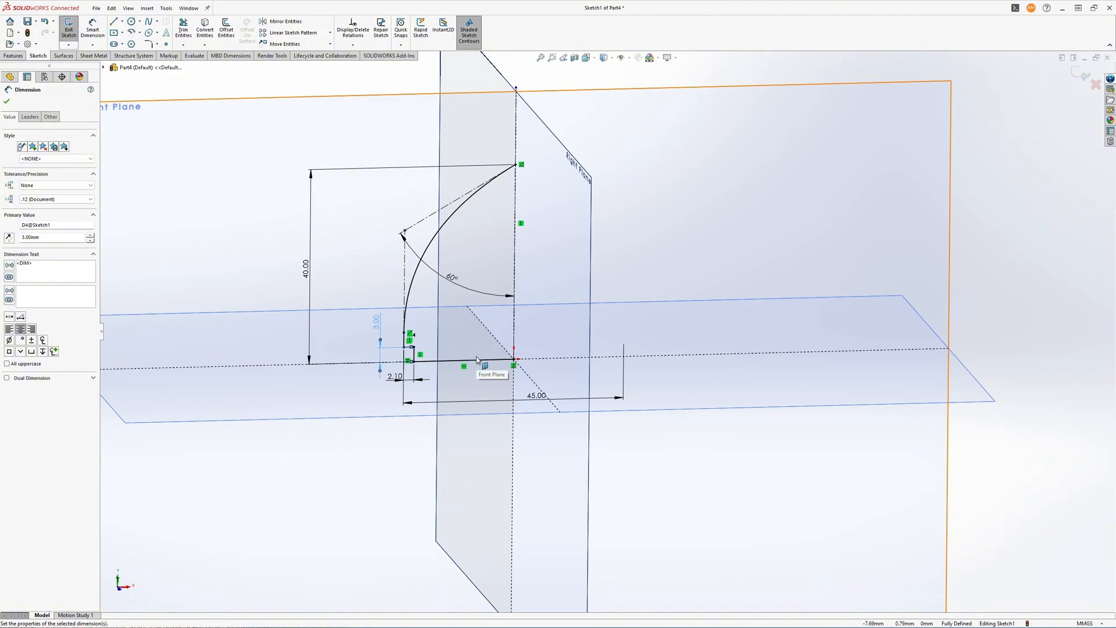
{"action": "key", "text": "Escape"}
{"action": "left_click", "coordinate": [481, 364]}
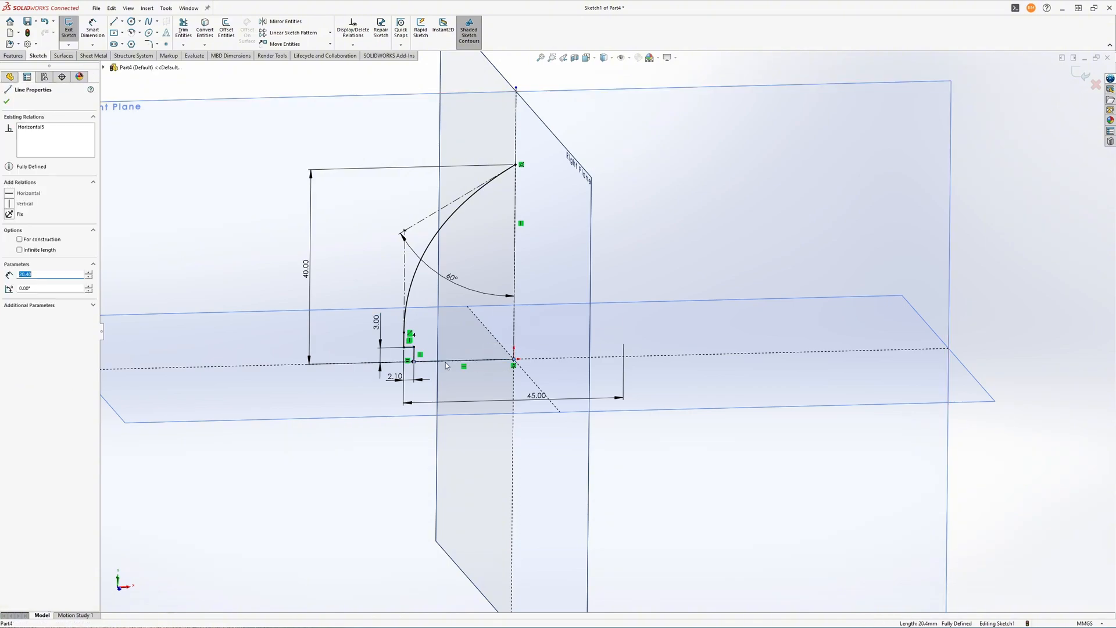
{"action": "left_click", "coordinate": [514, 361]}
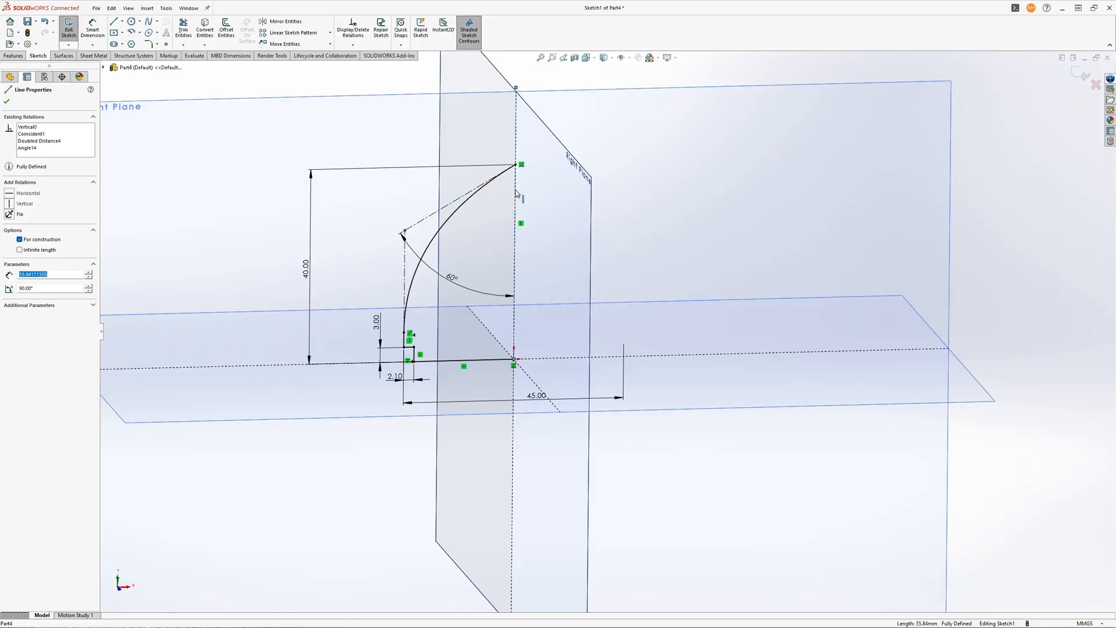
- Hide the Front, Top and Right reference planes
{"action": "left_click", "coordinate": [9, 56]}
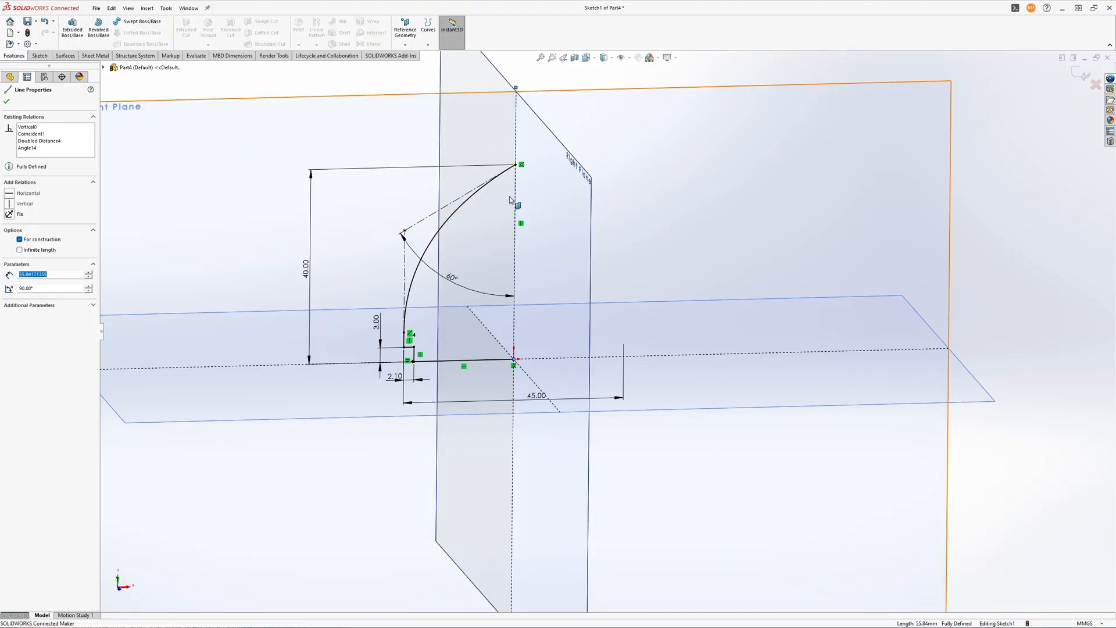
{"action": "scroll", "coordinate": [520, 219], "scroll_direction": "up", "scroll_amount": 2}
{"action": "middle_click_drag", "start_coordinate": [520, 218], "coordinate": [550, 240]}
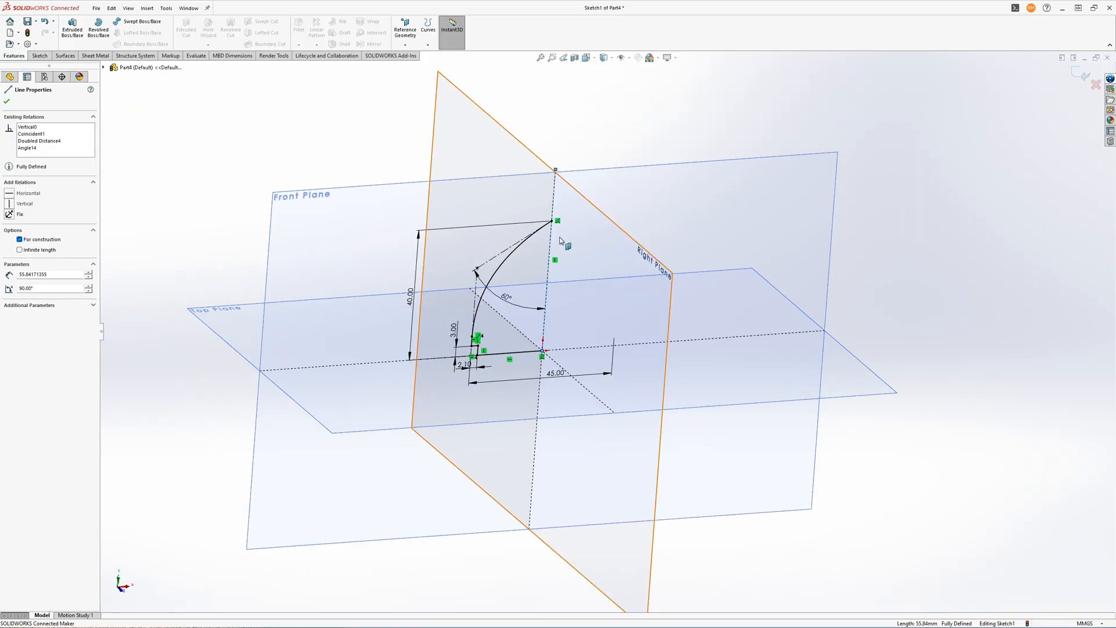
{"action": "left_click", "coordinate": [103, 68]}
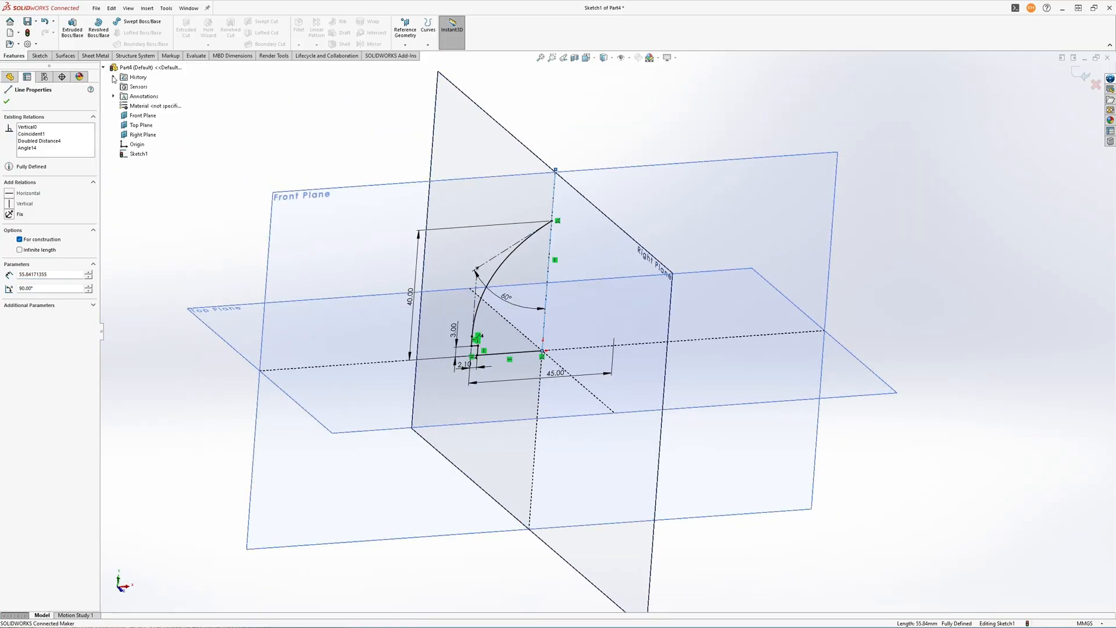
{"action": "left_click", "coordinate": [136, 118]}
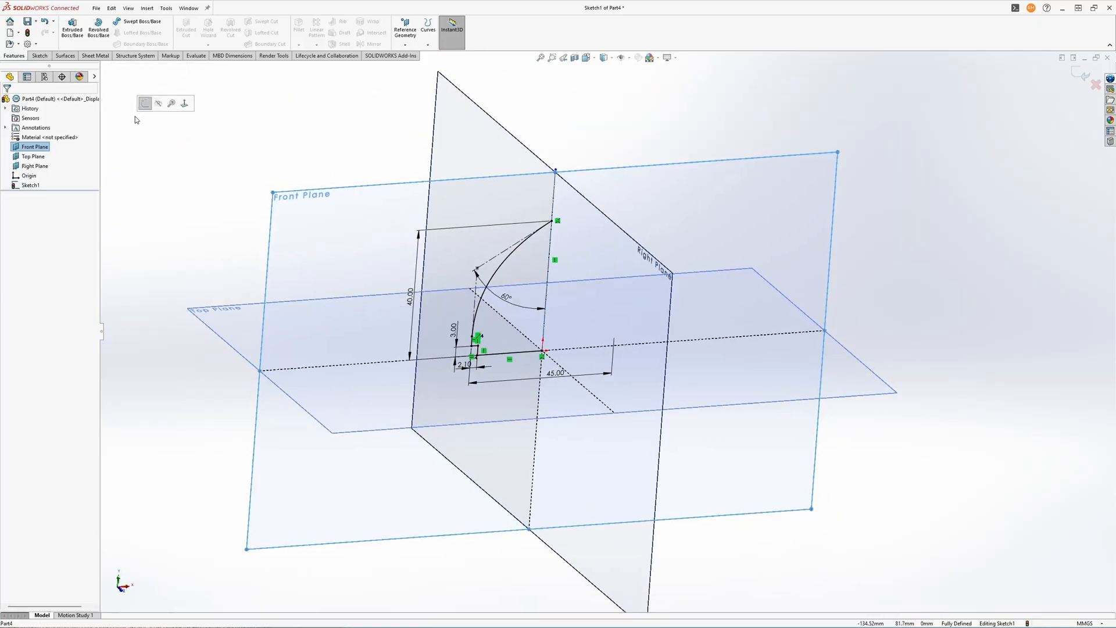
{"action": "left_click", "coordinate": [33, 166], "text": "shift"}
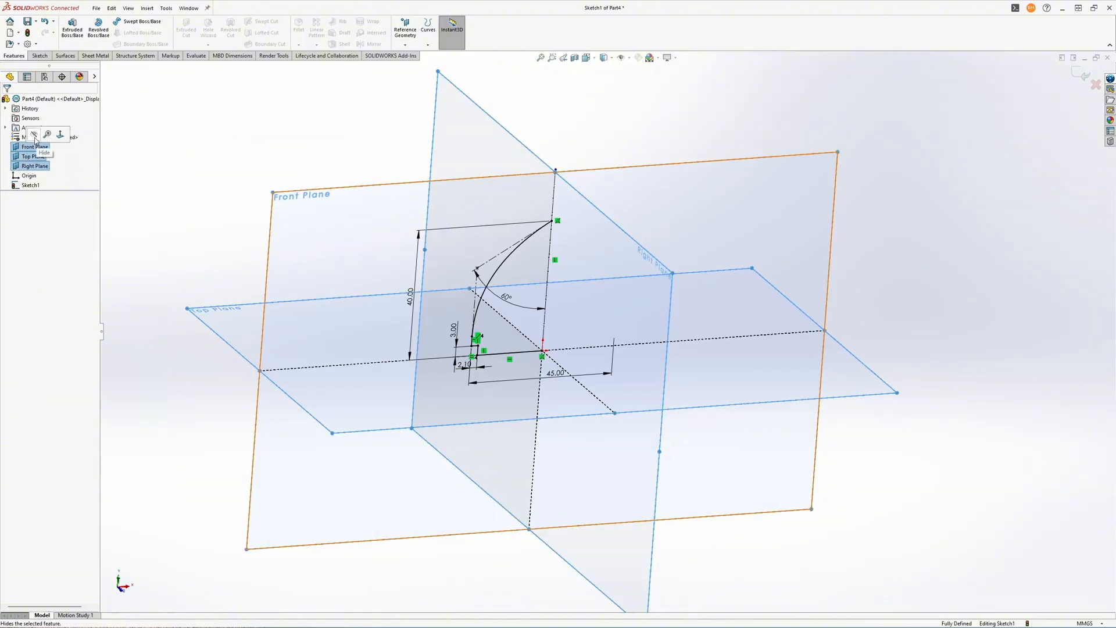
{"action": "left_click", "coordinate": [34, 135]}
- Start a Revolved Boss/Base of the profile about the vertical centerline, letting the open sketch be closed automatically
{"action": "middle_click_drag", "start_coordinate": [489, 229], "coordinate": [464, 207]}
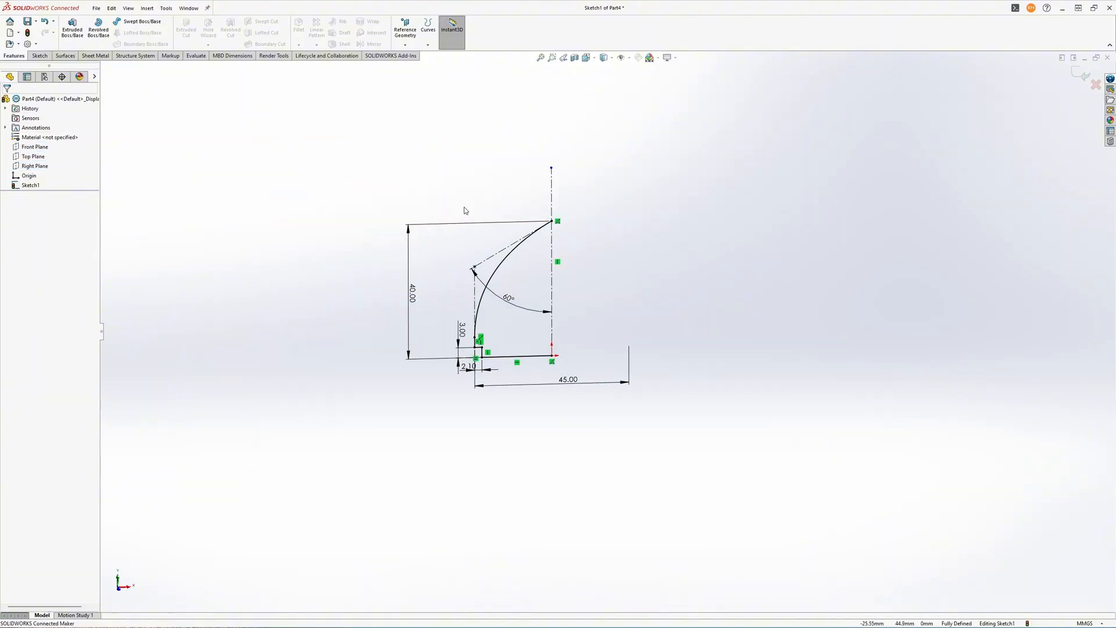
{"action": "left_click", "coordinate": [553, 208]}
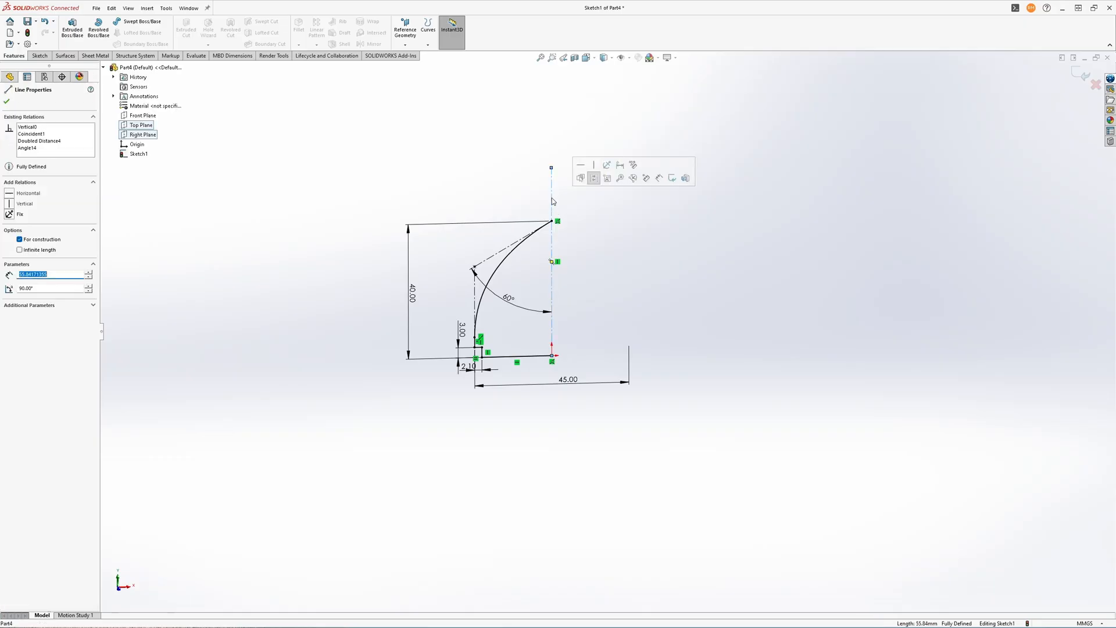
{"action": "left_click", "coordinate": [98, 31]}
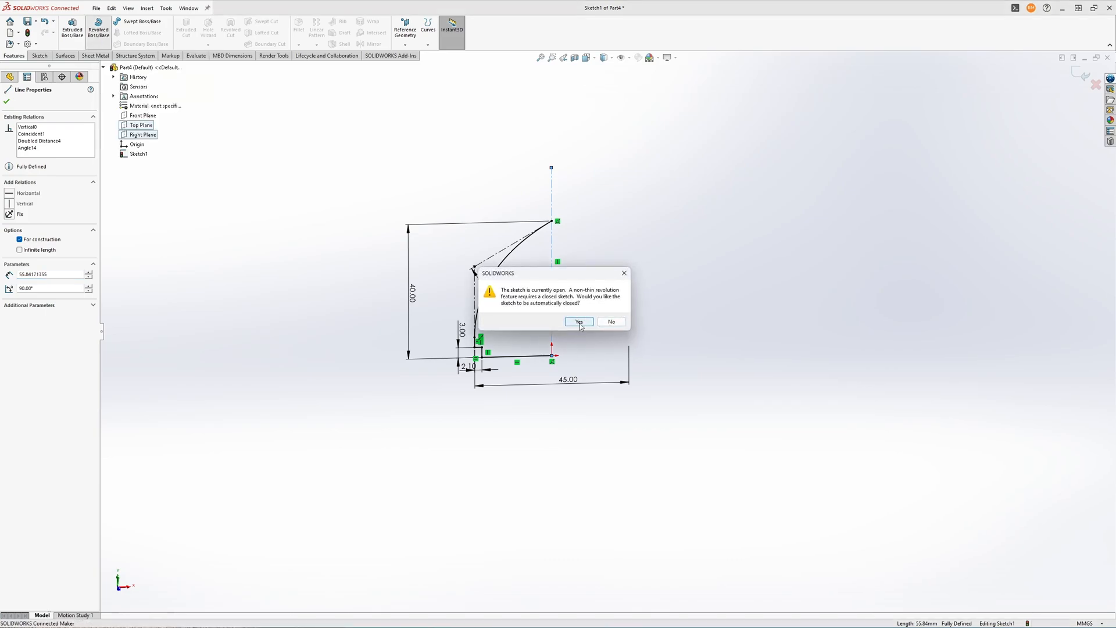
{"action": "left_click", "coordinate": [580, 323]}
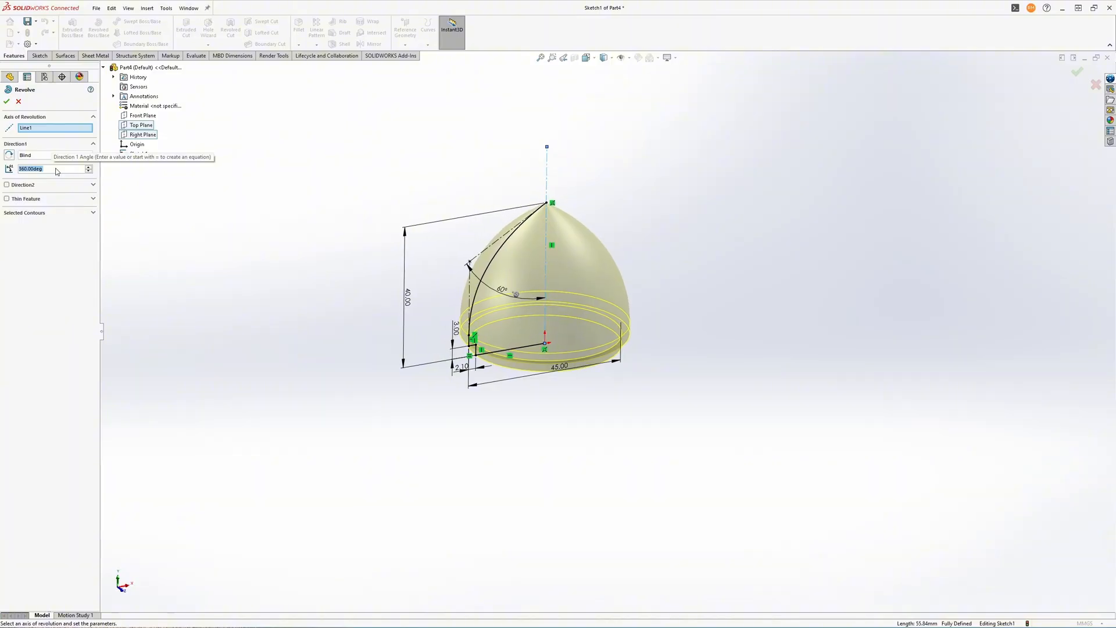
- Try revolve angles of 180°, 90°, 20° and 360° in the preview
{"action": "type", "text": "180"}
{"action": "key", "text": "Return"}
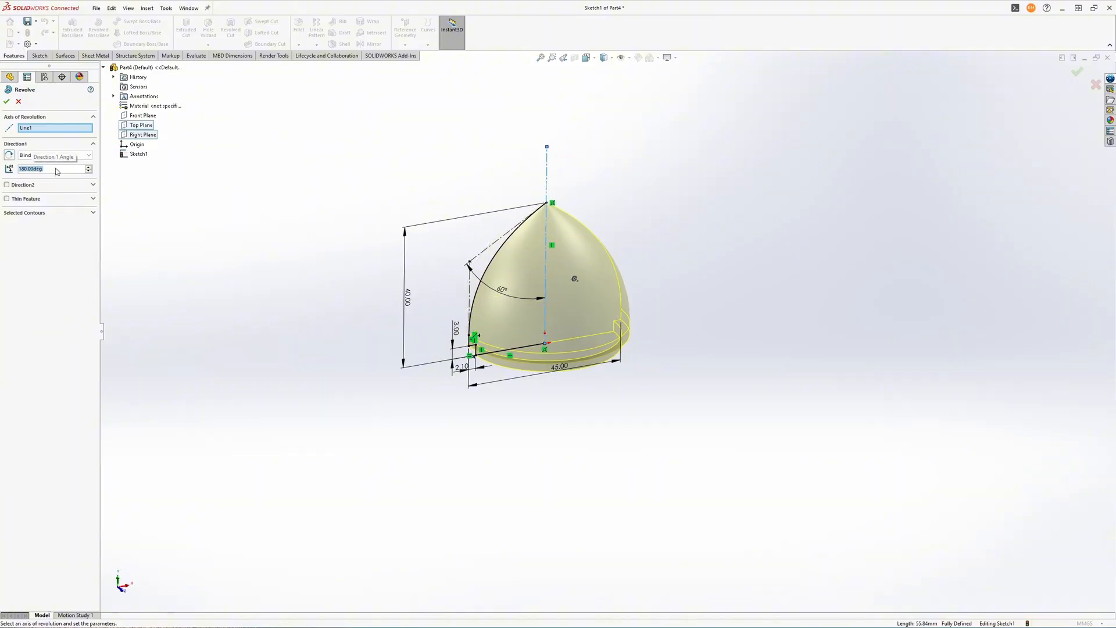
{"action": "type", "text": "90"}
{"action": "key", "text": "Return"}
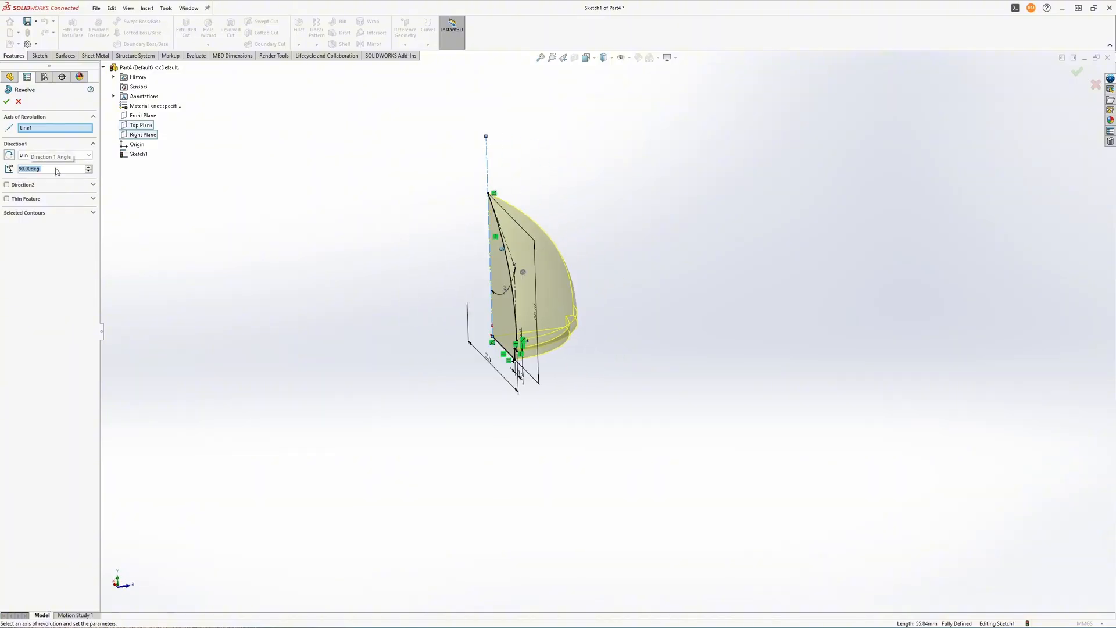
{"action": "type", "text": "20"}
{"action": "key", "text": "Return"}
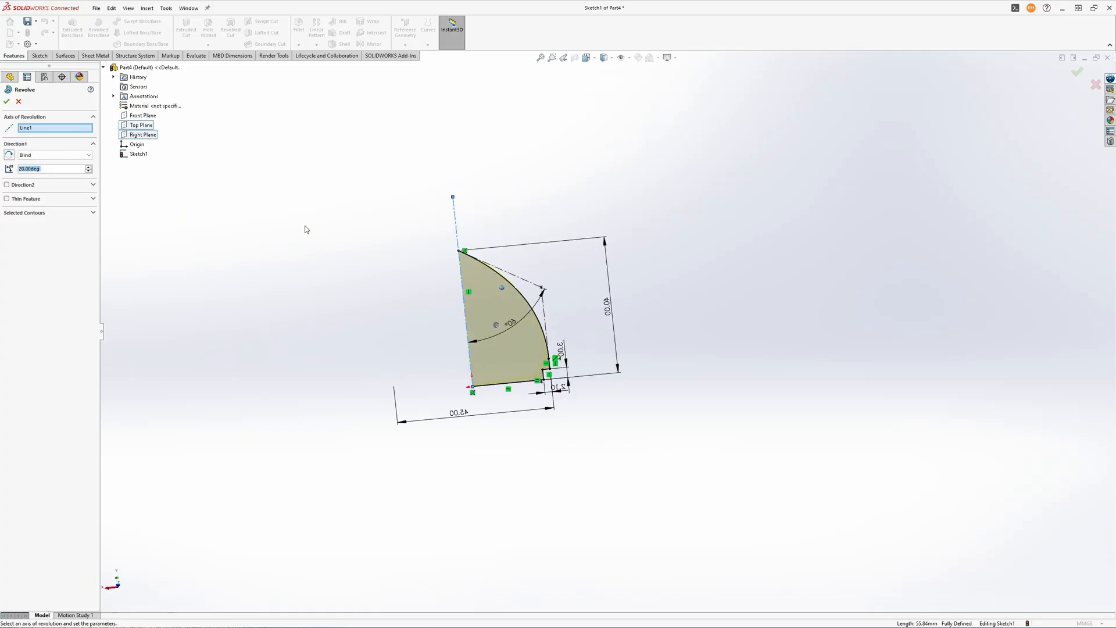
{"action": "type", "text": "360"}
{"action": "key", "text": "Return"}
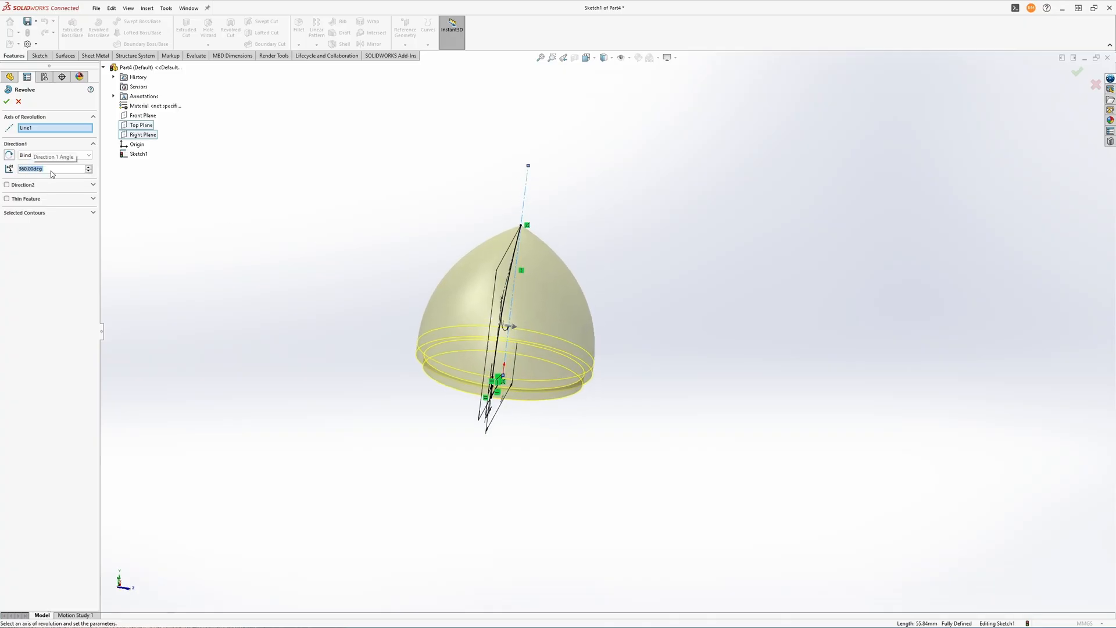
- Set the revolve angle to 120° and make it symmetric about the sketch with the Mid Plane option
{"action": "type", "text": "120"}
{"action": "key", "text": "Return"}
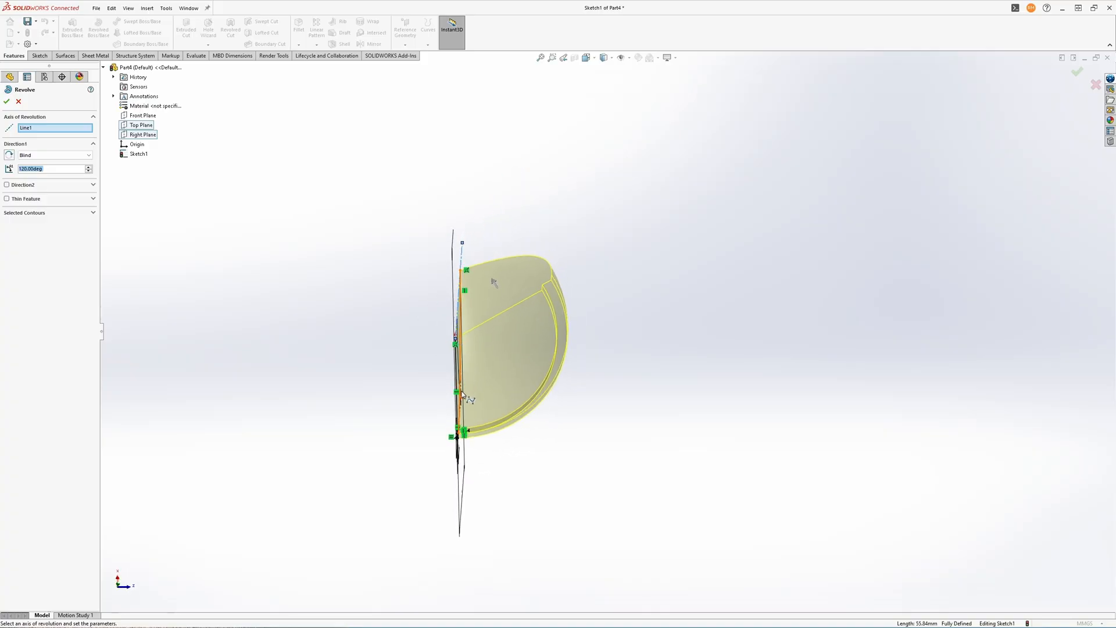
{"action": "left_click", "coordinate": [46, 155]}
{"action": "left_click", "coordinate": [42, 186]}
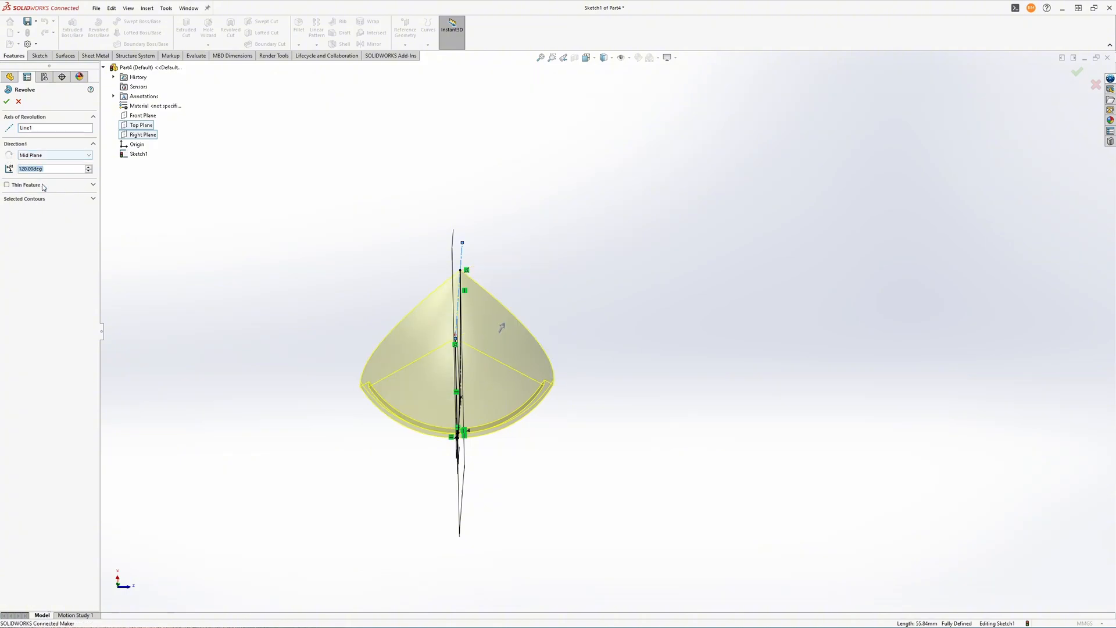
{"action": "middle_click_drag", "start_coordinate": [549, 337], "coordinate": [451, 283]}
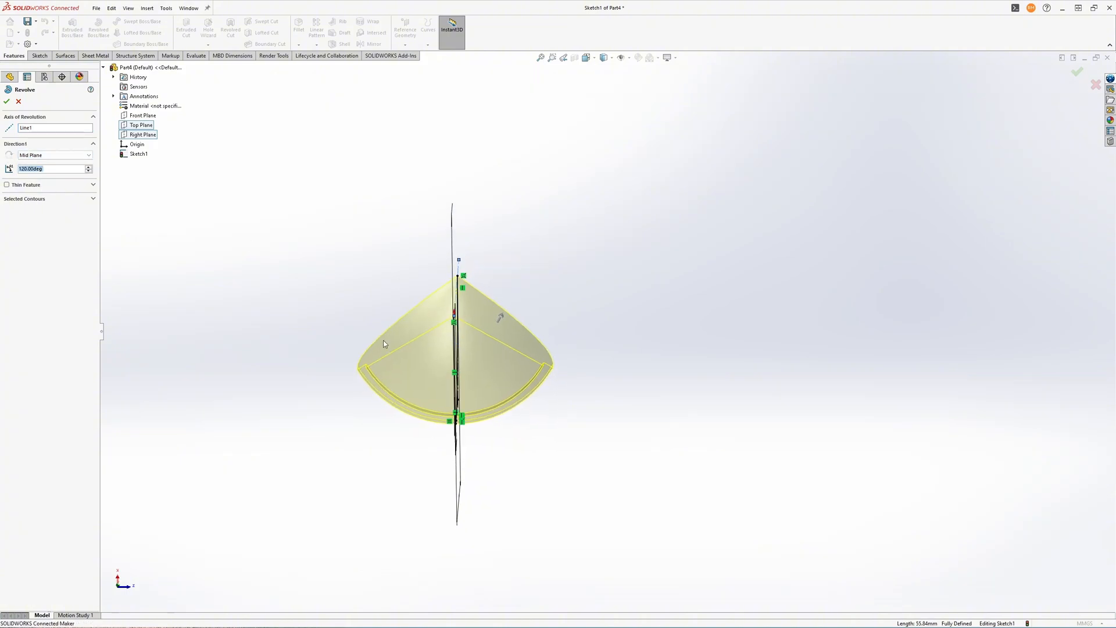
- Change the revolve from Mid Plane to Blind, set its angle to 360°, and finish the revolved boss
{"action": "mouse_move", "coordinate": [460, 332]}
{"action": "middle_mouse_down"}
{"action": "mouse_move", "coordinate": [482, 453]}
{"action": "mouse_move", "coordinate": [447, 419]}
{"action": "middle_mouse_up"}
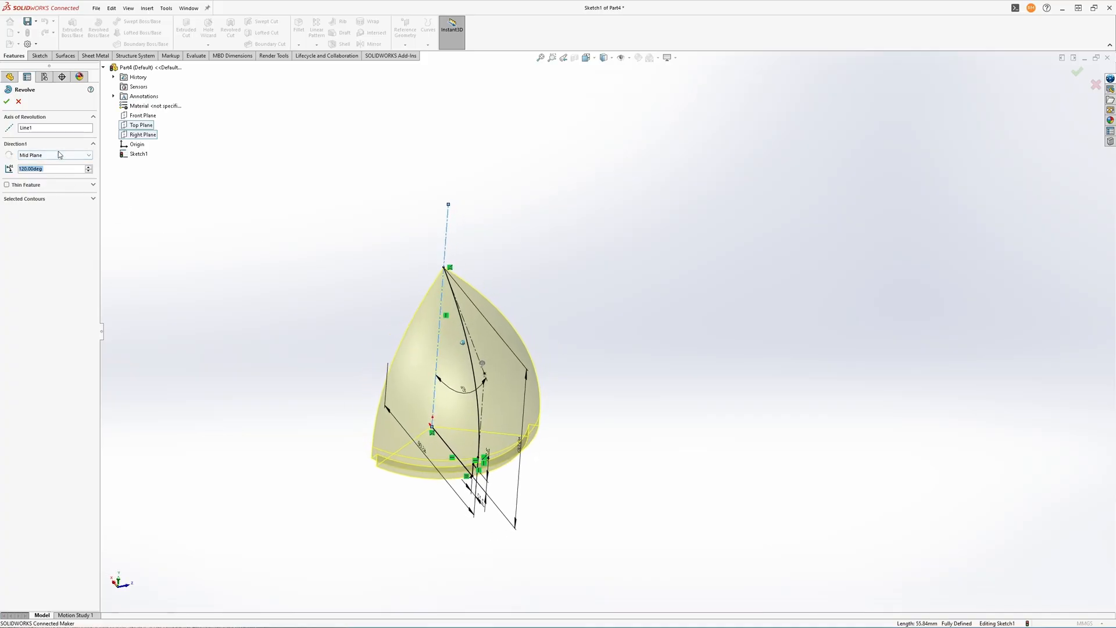
{"action": "left_click", "coordinate": [54, 154]}
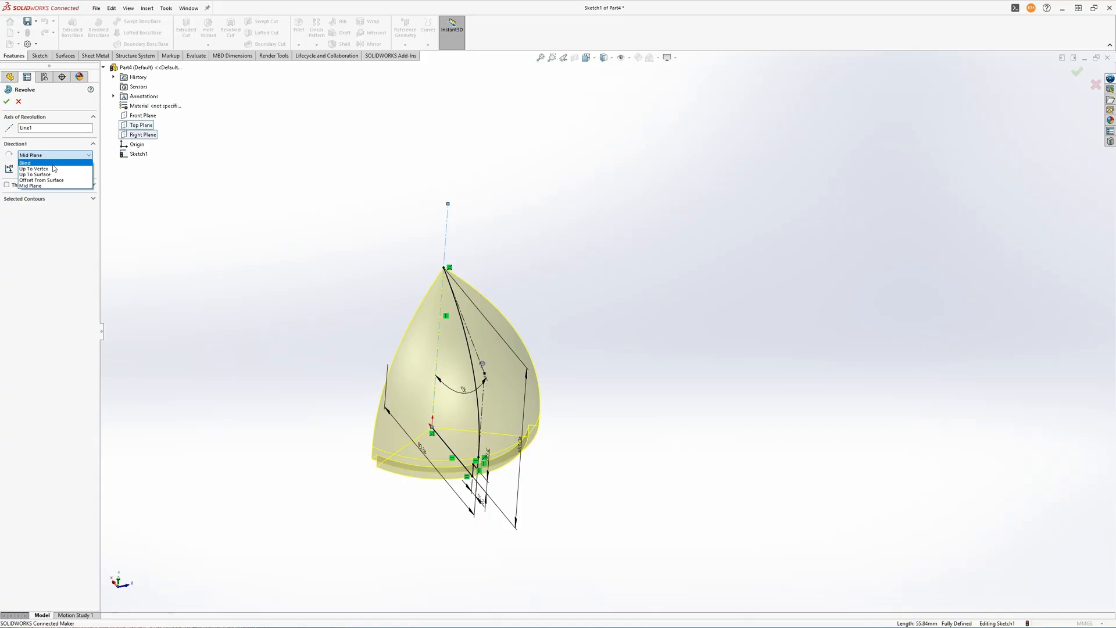
{"action": "left_click", "coordinate": [53, 163]}
{"action": "type", "text": "360"}
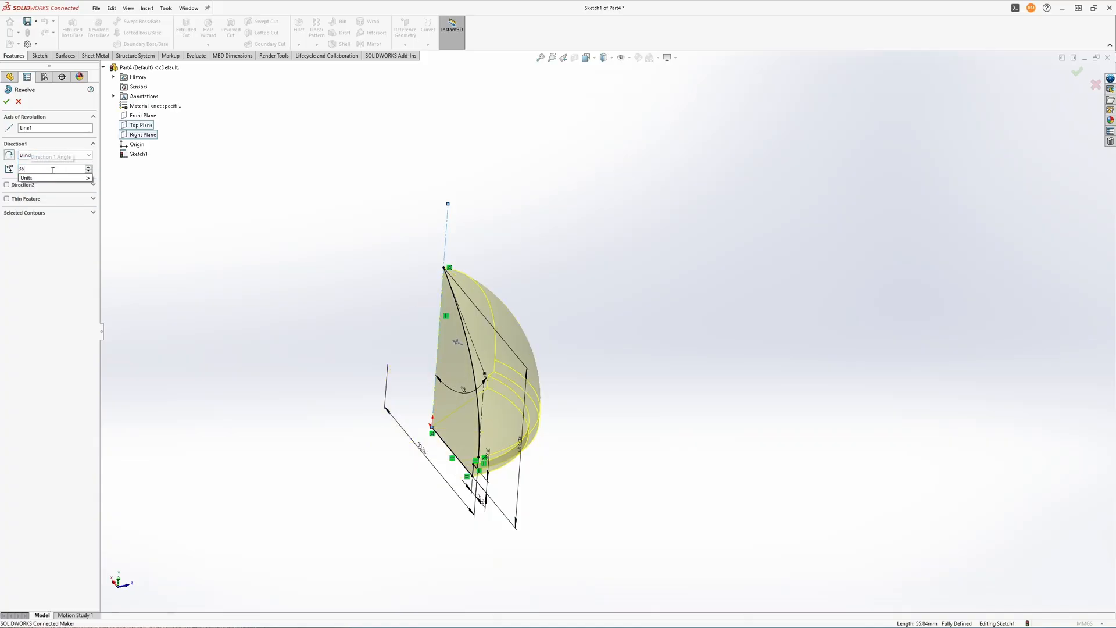
{"action": "key", "text": "Return"}
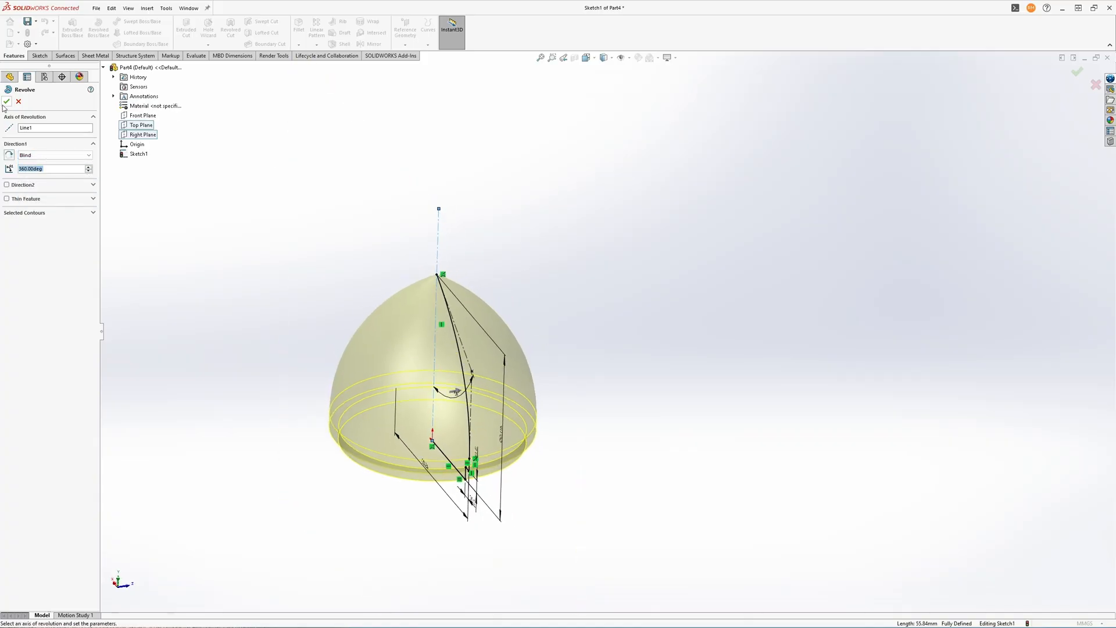
{"action": "left_click", "coordinate": [6, 101]}
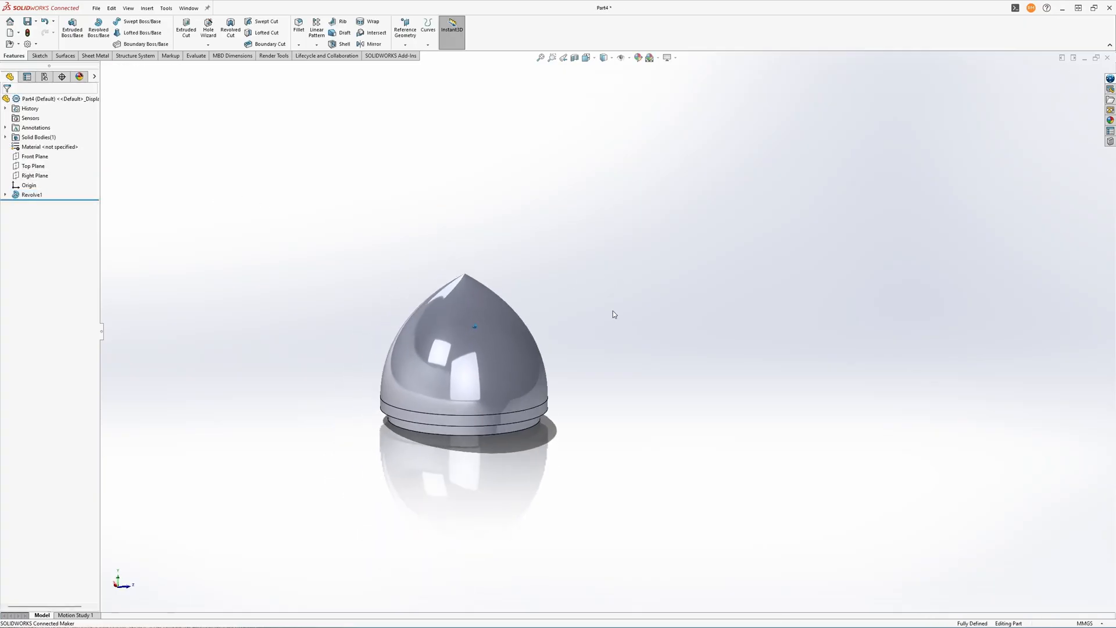
- Inspect the interior of the revolved dome with a temporary section on the Front Plane, without keeping the section view
{"action": "middle_click_drag", "start_coordinate": [613, 313], "coordinate": [493, 363]}
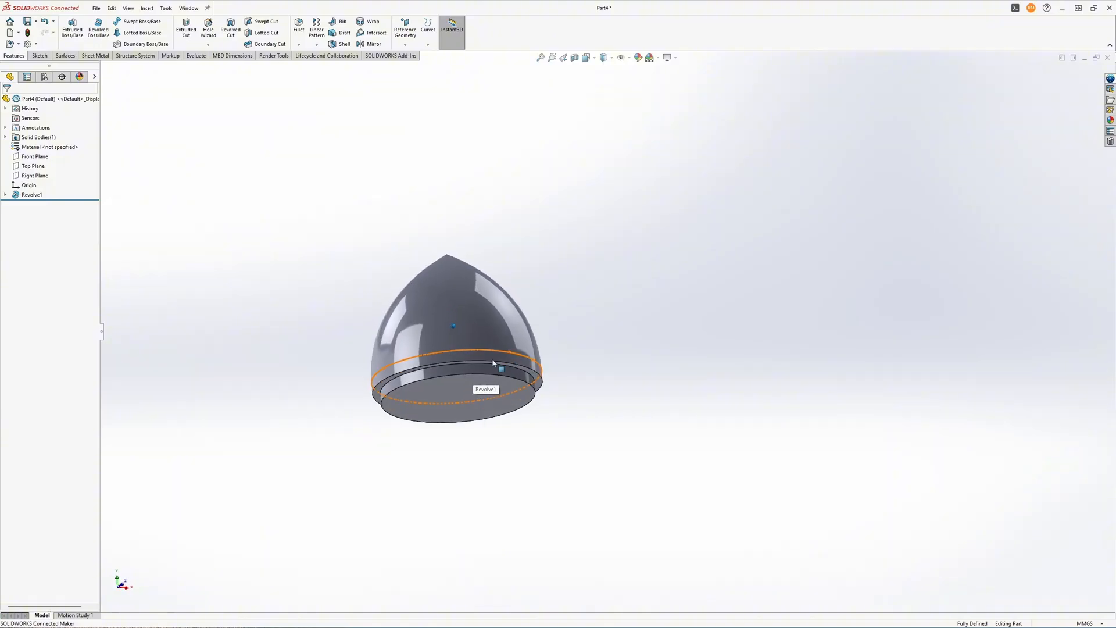
{"action": "scroll", "coordinate": [543, 378], "scroll_direction": "down", "scroll_amount": 2}
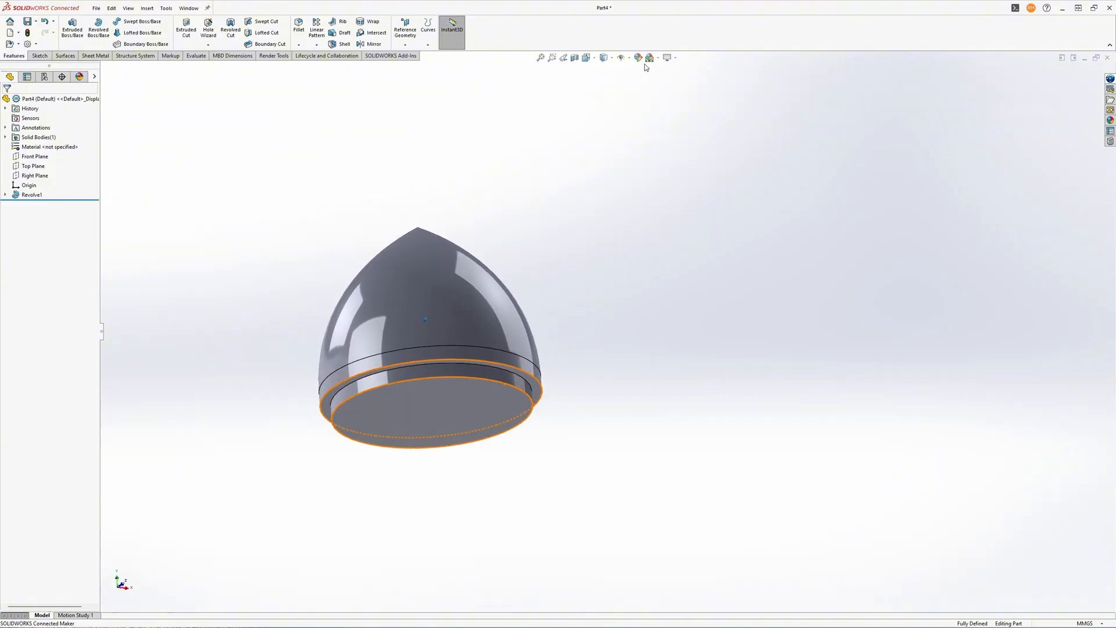
{"action": "left_click", "coordinate": [575, 58]}
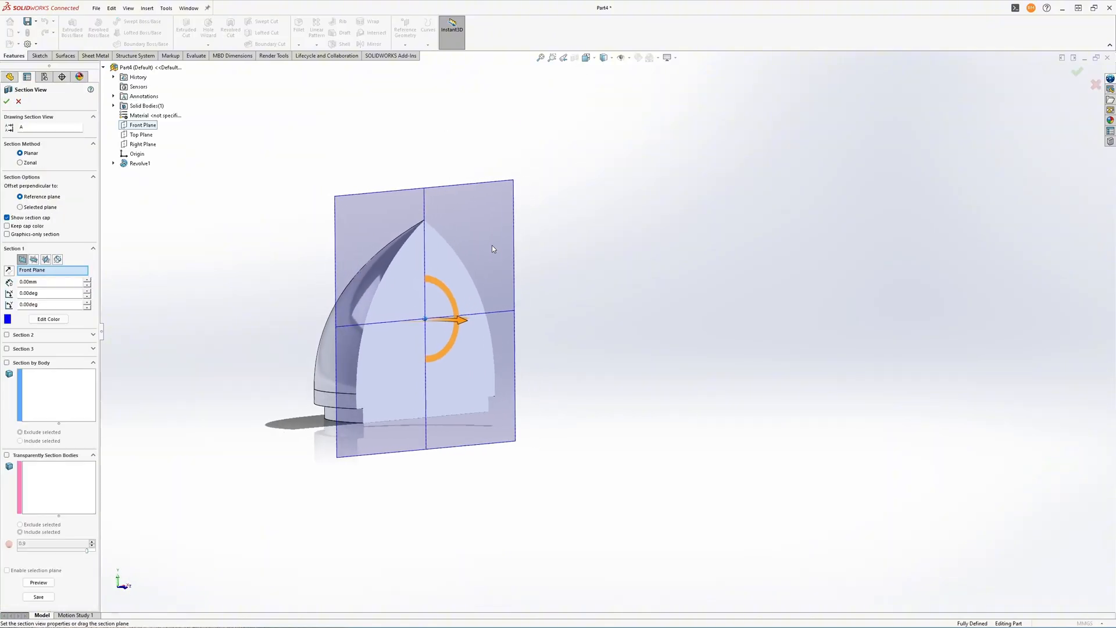
{"action": "middle_click_drag", "start_coordinate": [492, 249], "coordinate": [418, 399]}
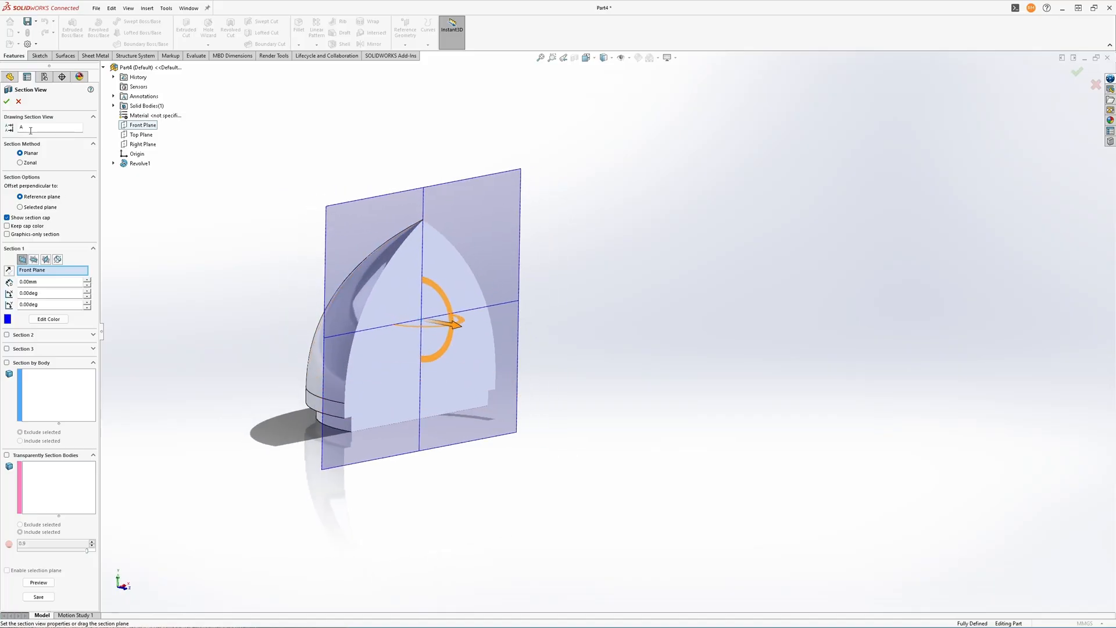
{"action": "left_click", "coordinate": [18, 103]}
{"action": "middle_click_drag", "start_coordinate": [528, 315], "coordinate": [581, 314]}
{"action": "scroll", "coordinate": [582, 314], "scroll_direction": "down", "scroll_amount": 1}
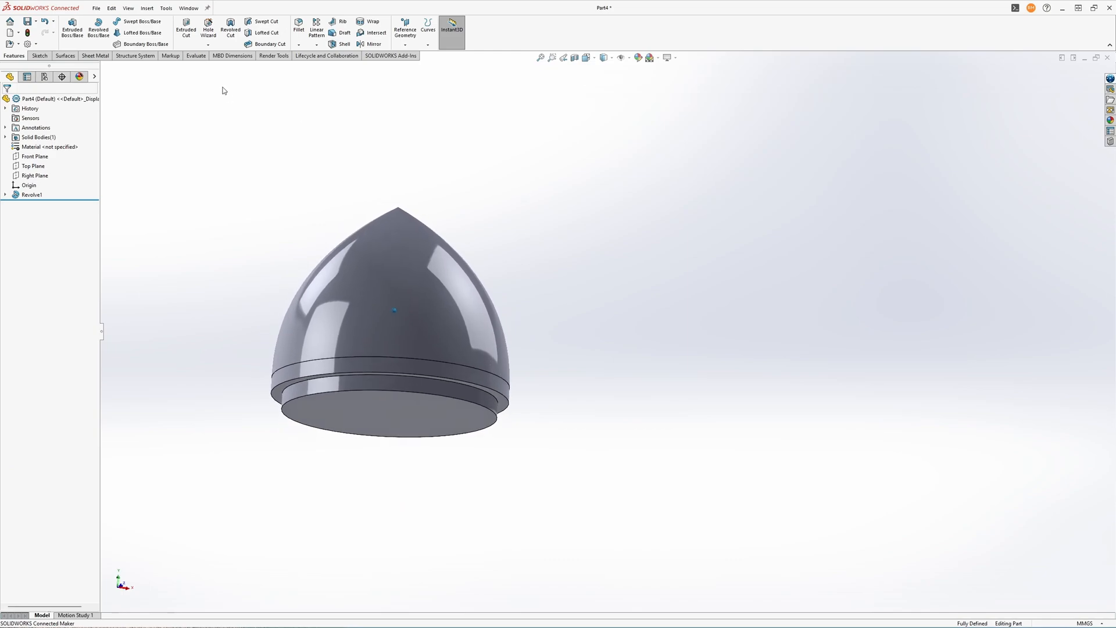
- Shell the dome to a 1.5 mm wall with the preview shown and no faces removed, and check it in a Front Plane section
{"action": "left_click", "coordinate": [344, 45]}
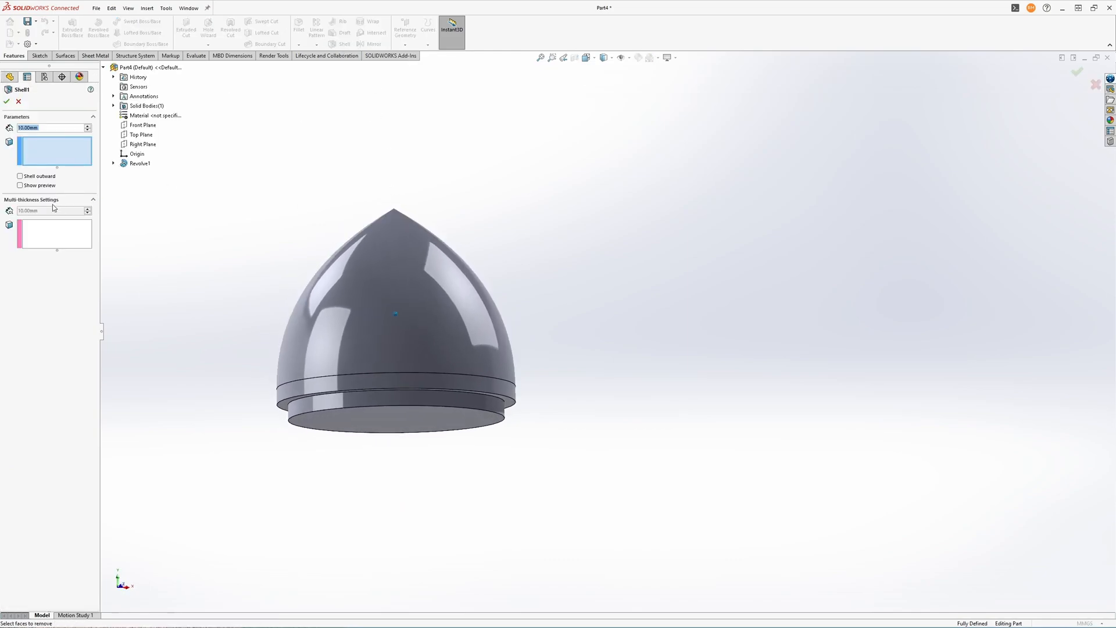
{"action": "left_click", "coordinate": [33, 186]}
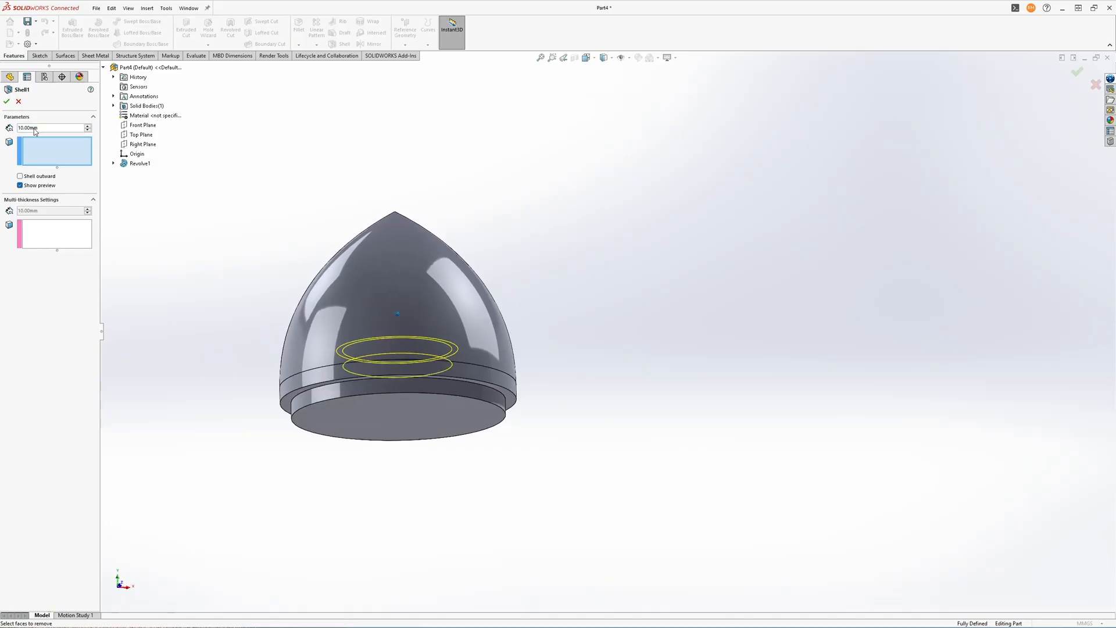
{"action": "type", "text": "0"}
{"action": "type", "text": "."}
{"action": "key", "text": "BackSpace"}
{"action": "key", "text": "BackSpace"}
{"action": "type", "text": "1.5"}
{"action": "key", "text": "Return"}
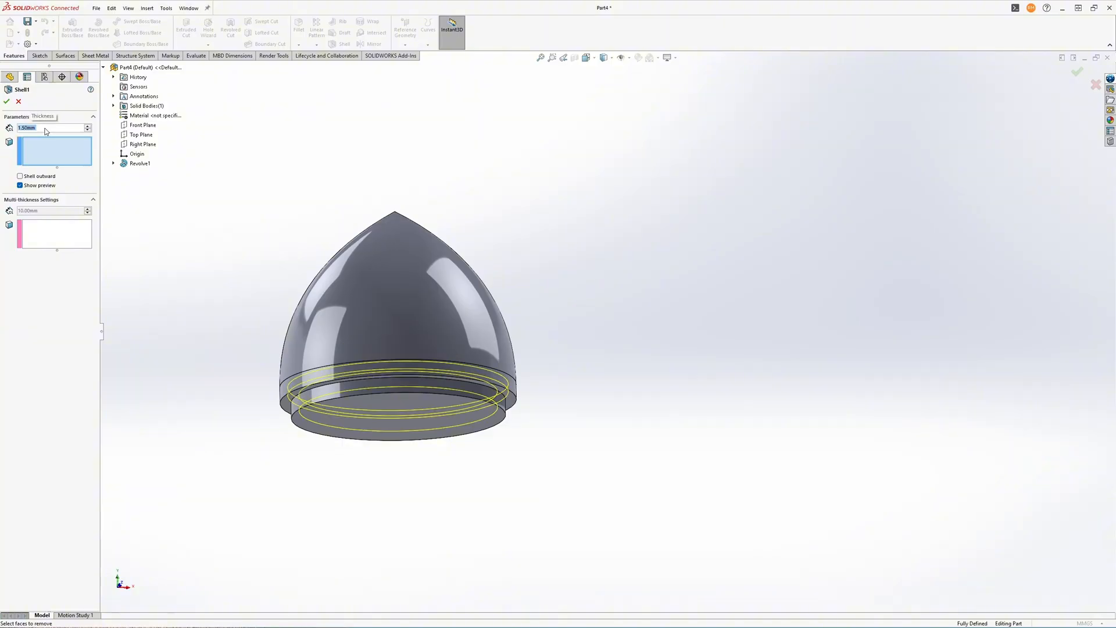
{"action": "left_click", "coordinate": [7, 101]}
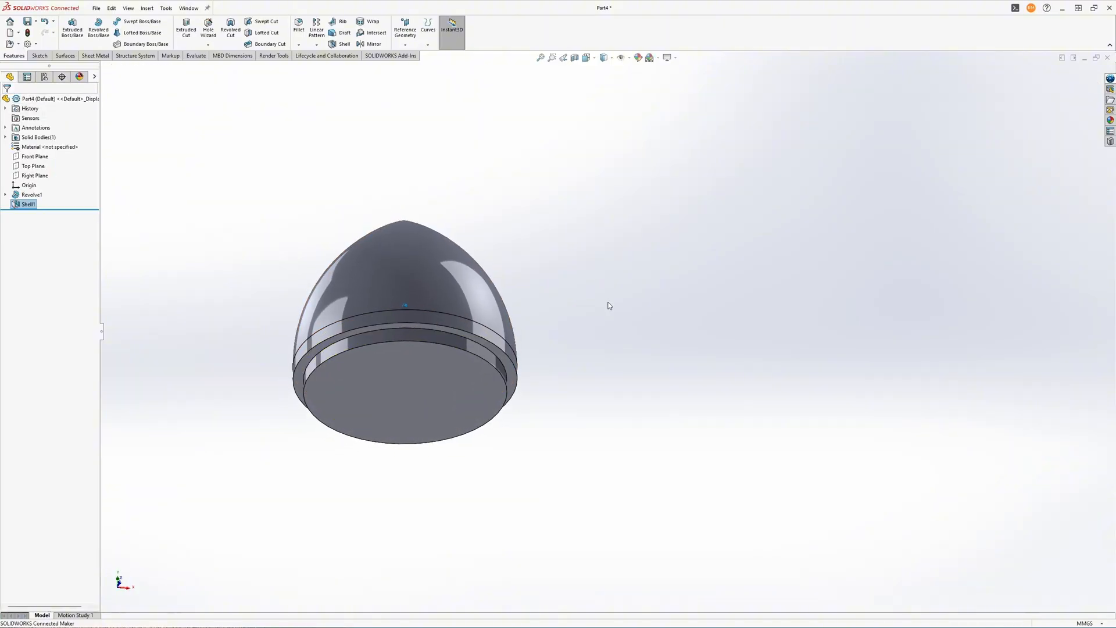
{"action": "left_click", "coordinate": [577, 61]}
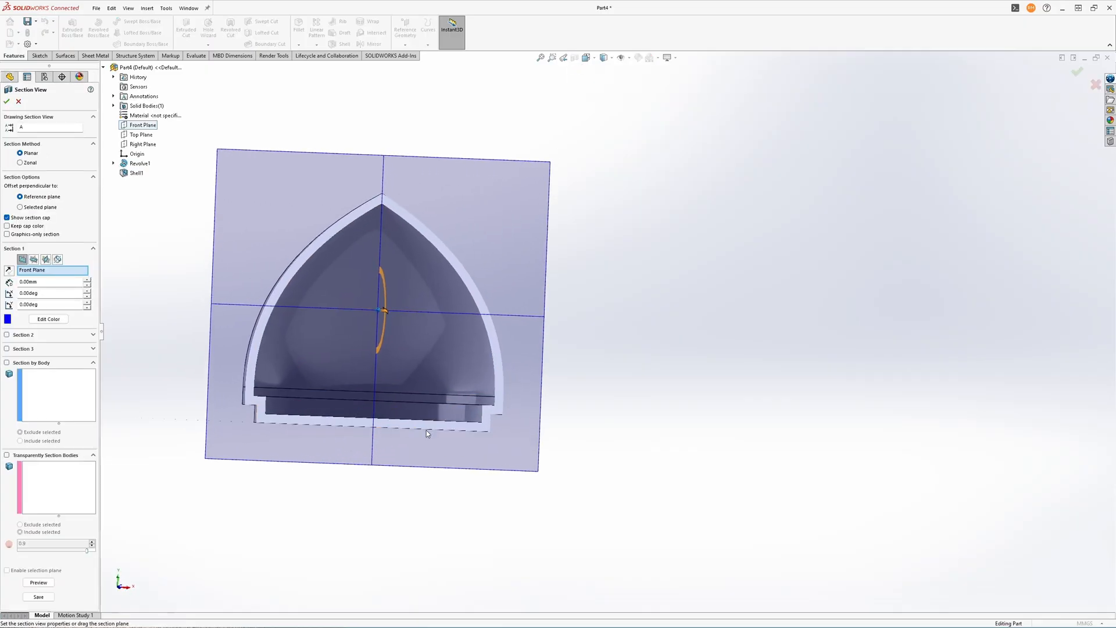
{"action": "left_click", "coordinate": [18, 101]}
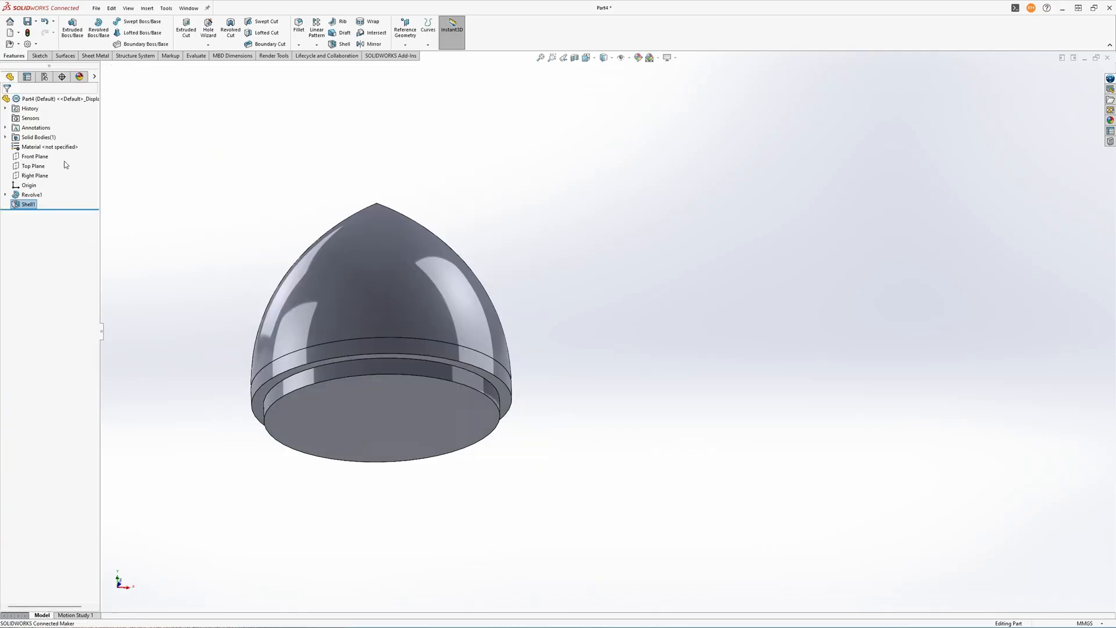
- Edit the shell feature so the flat circular bottom face is removed, leaving the dome open at its base
{"action": "right_click", "coordinate": [17, 208]}
{"action": "left_click", "coordinate": [26, 182]}
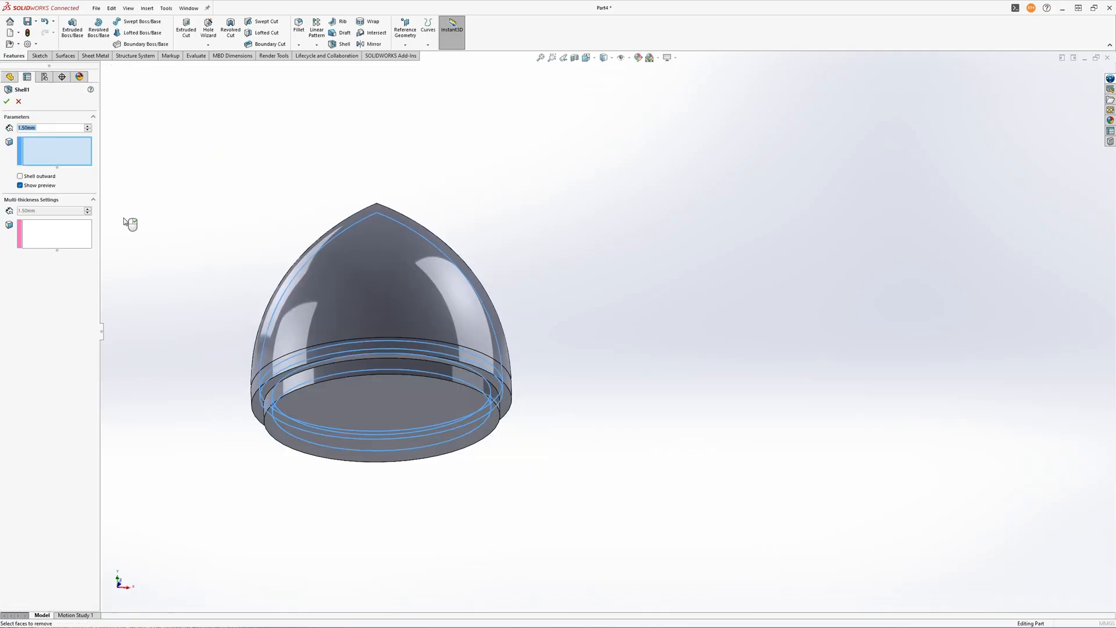
{"action": "left_click", "coordinate": [378, 401]}
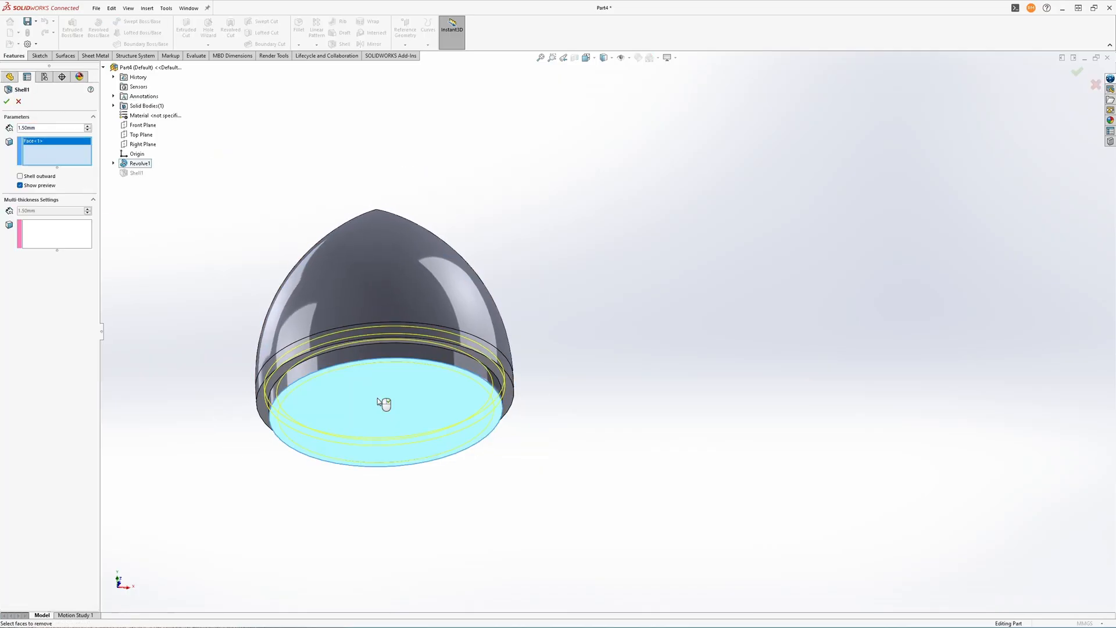
{"action": "left_click", "coordinate": [8, 102]}
- Section the open shell on the Front Plane, examine the flat ledge inside the stepped rim, and turn the section view off
{"action": "key", "text": "ctrl+6"}
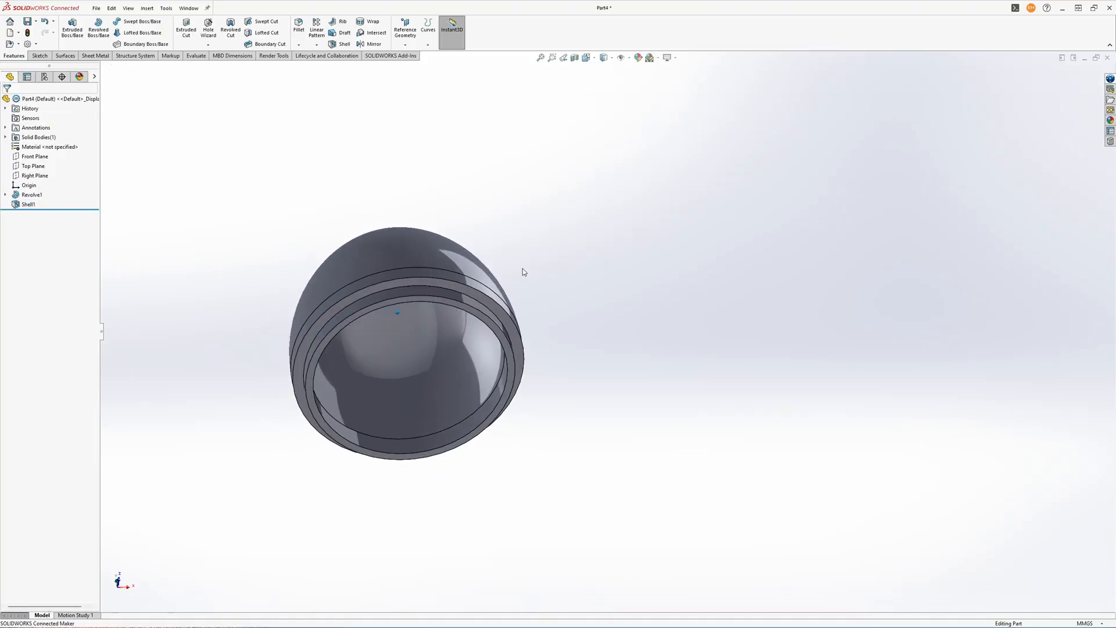
{"action": "key", "text": "ctrl+7"}
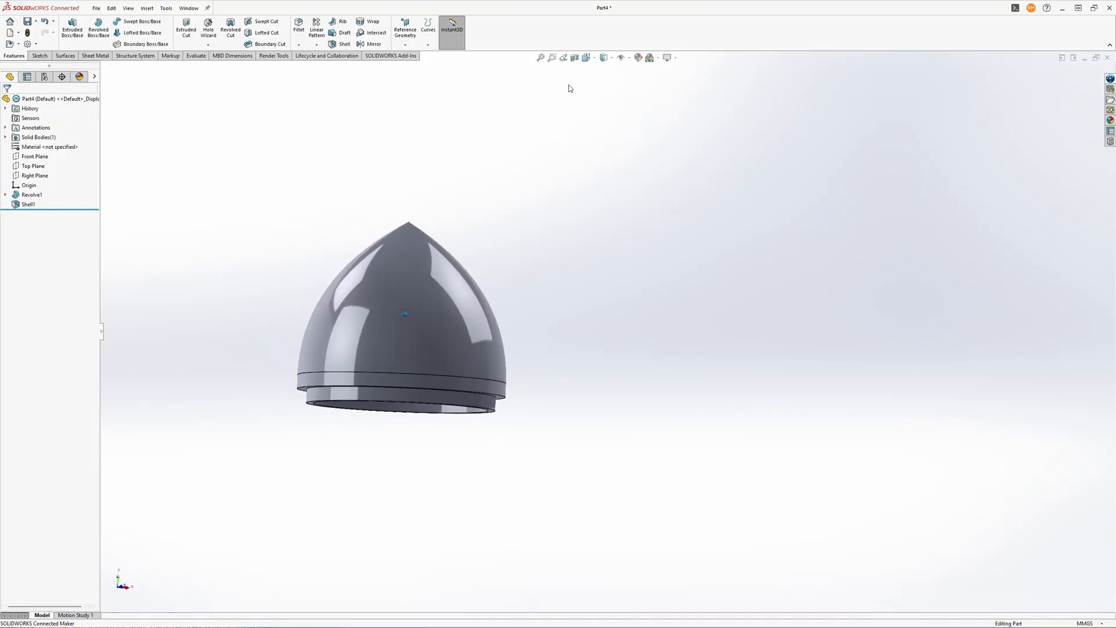
{"action": "left_click", "coordinate": [575, 60]}
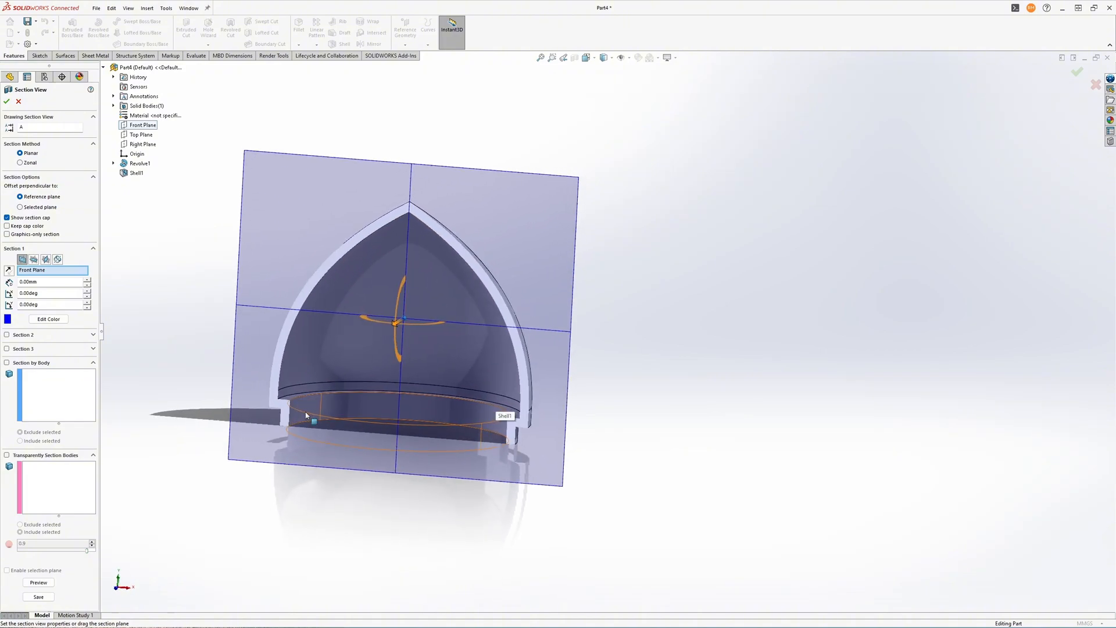
{"action": "left_click", "coordinate": [7, 102]}
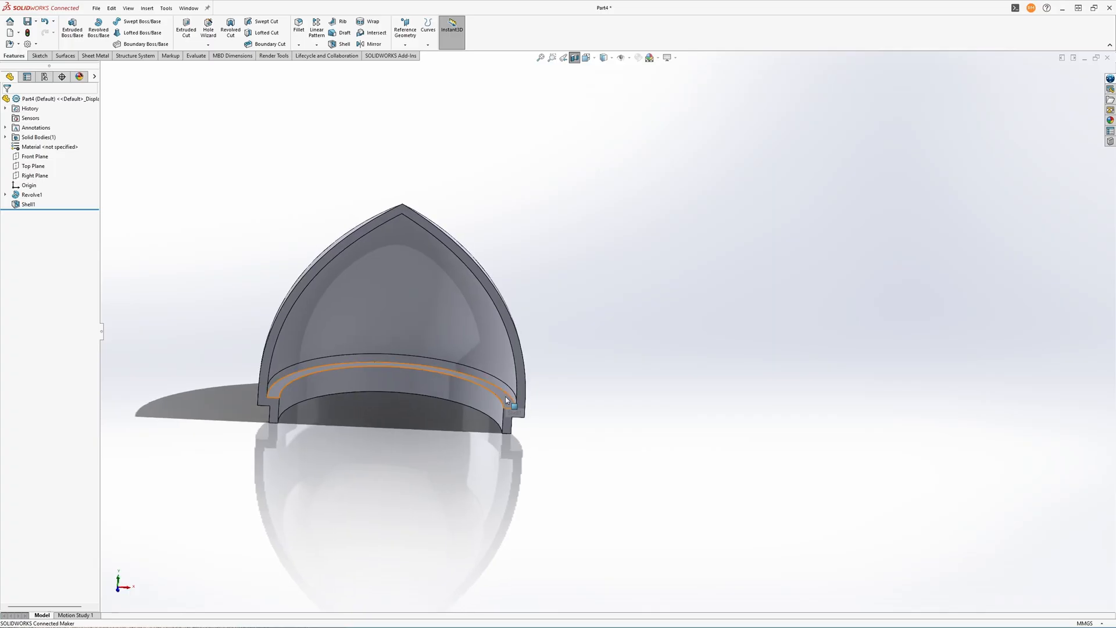
{"action": "left_click", "coordinate": [484, 379]}
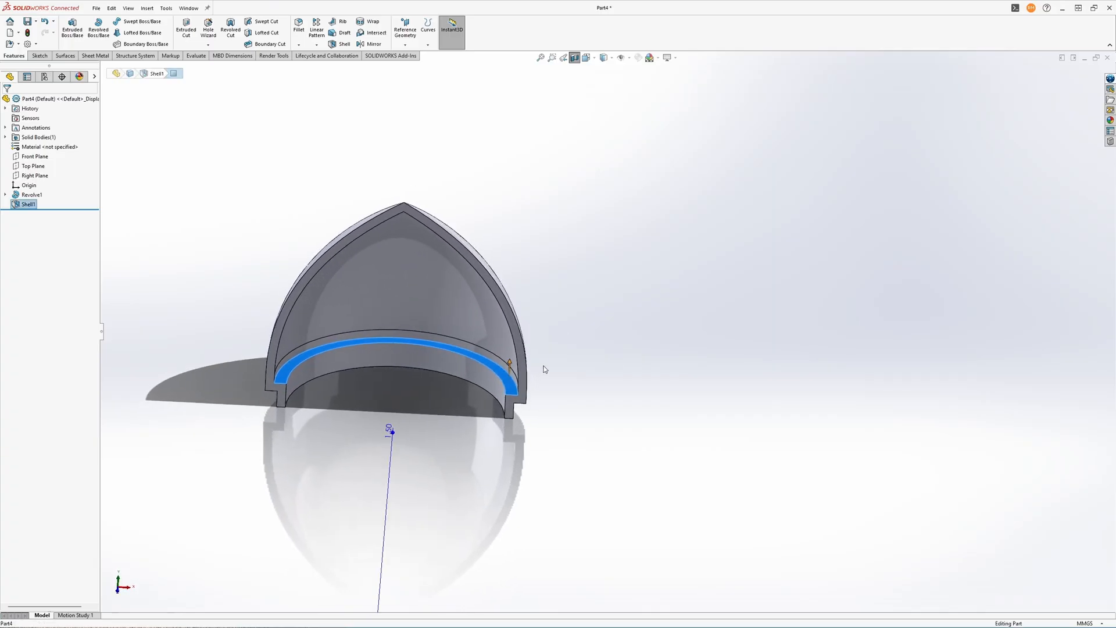
{"action": "left_click", "coordinate": [574, 57]}
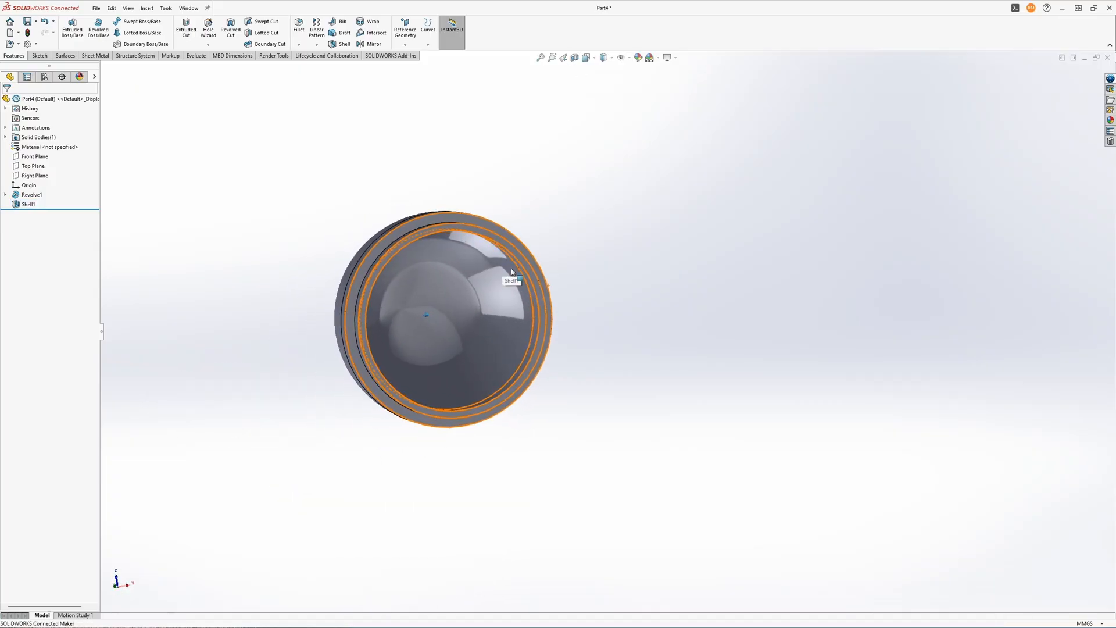
{"action": "middle_click_drag", "start_coordinate": [511, 291], "coordinate": [536, 146]}
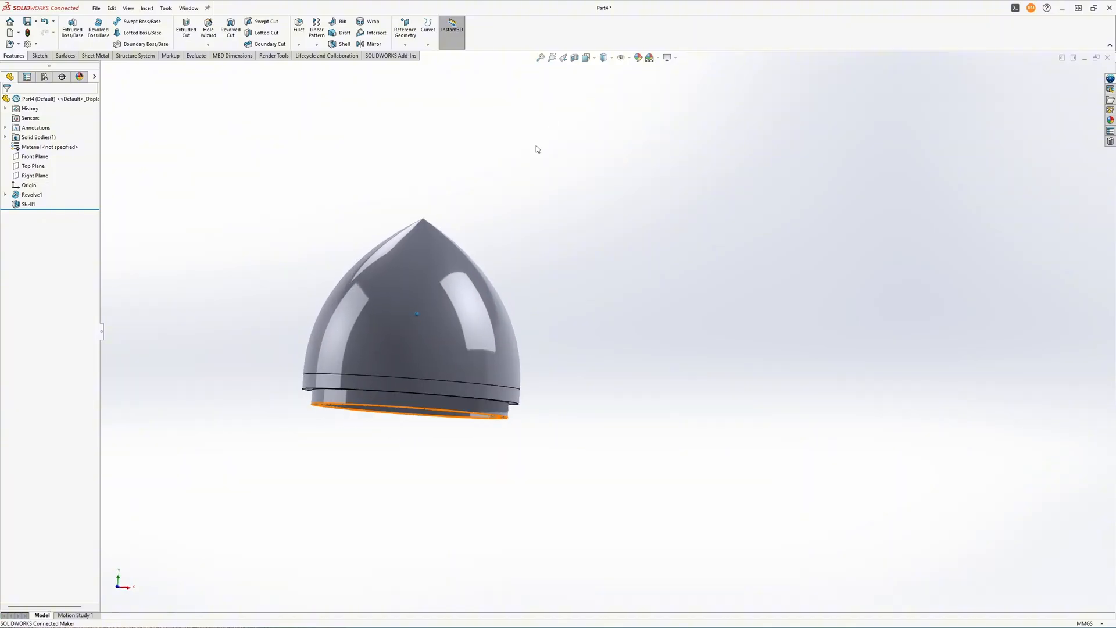
- Apply a section view on the Front Plane and examine the inner ledge and wall around the stepped rim
{"action": "left_click", "coordinate": [575, 58]}
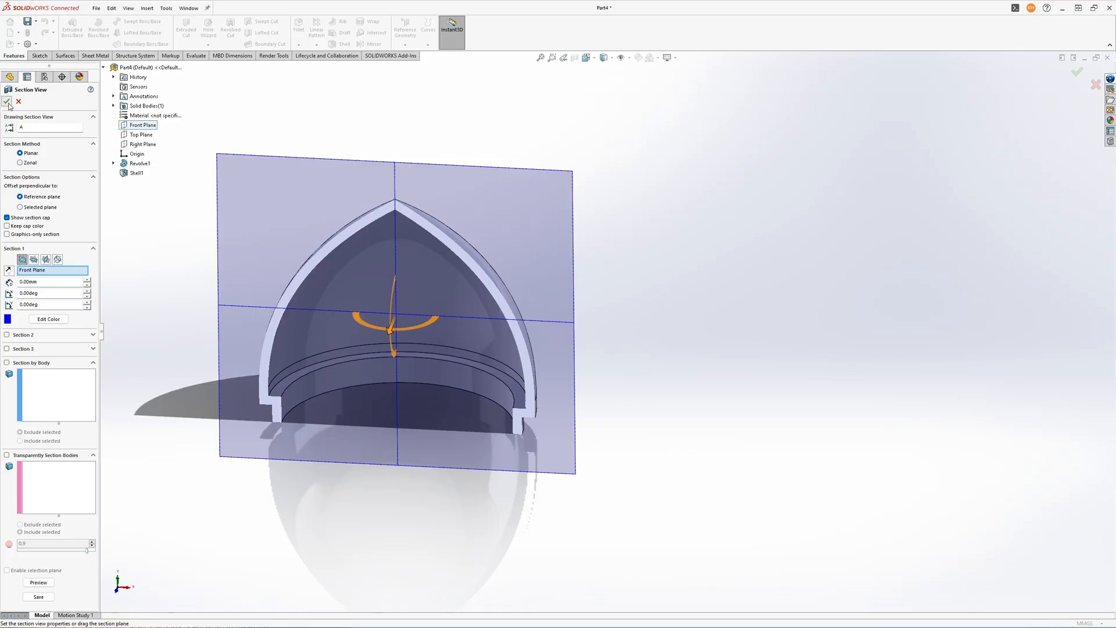
{"action": "left_click", "coordinate": [6, 101]}
{"action": "middle_click_drag", "start_coordinate": [374, 249], "coordinate": [494, 365]}
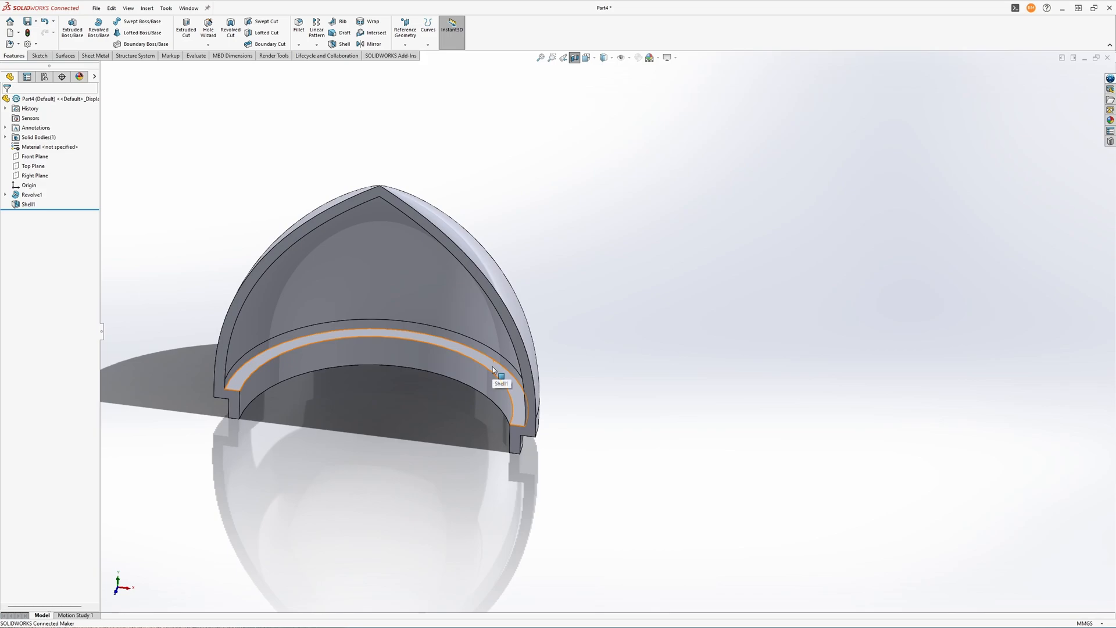
{"action": "left_click", "coordinate": [493, 368]}
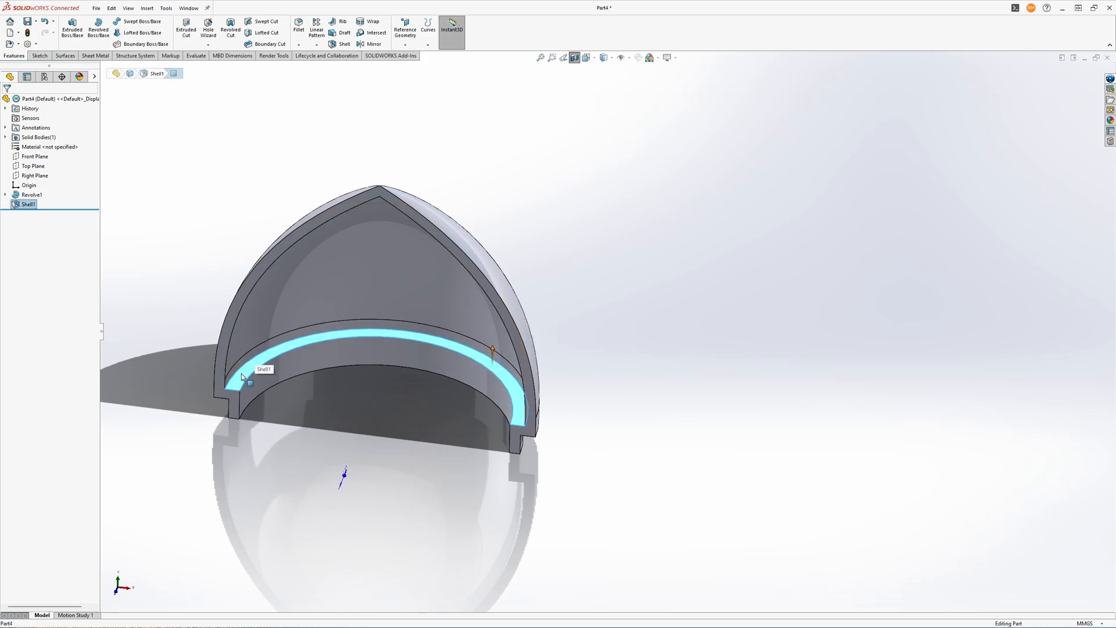
{"action": "middle_click_drag", "start_coordinate": [234, 397], "coordinate": [486, 374]}
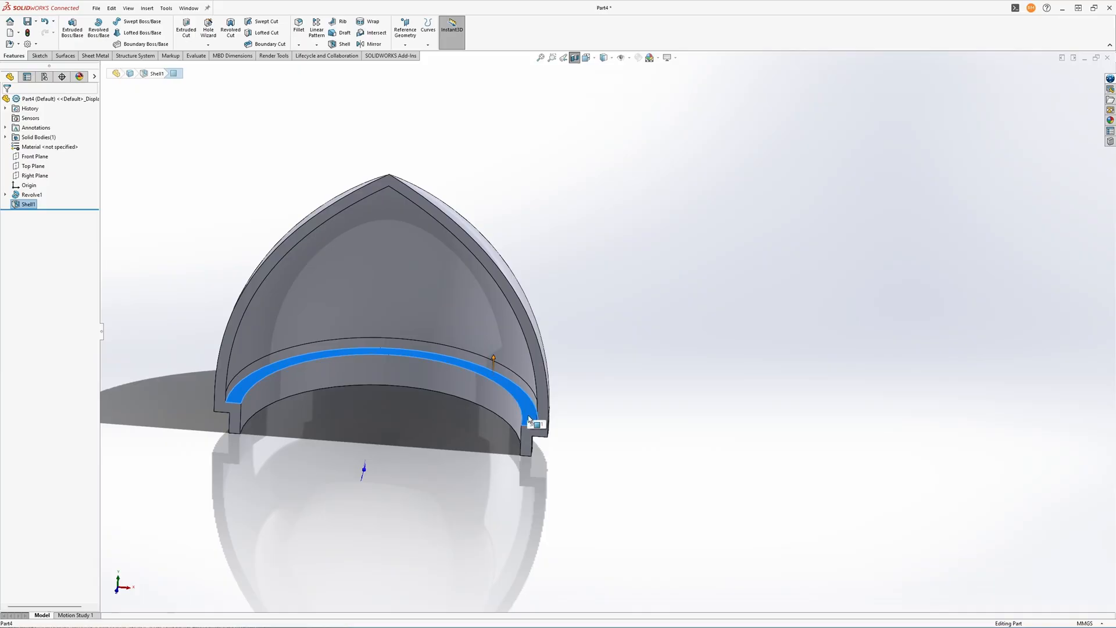
{"action": "middle_click_drag", "start_coordinate": [525, 416], "coordinate": [525, 319]}
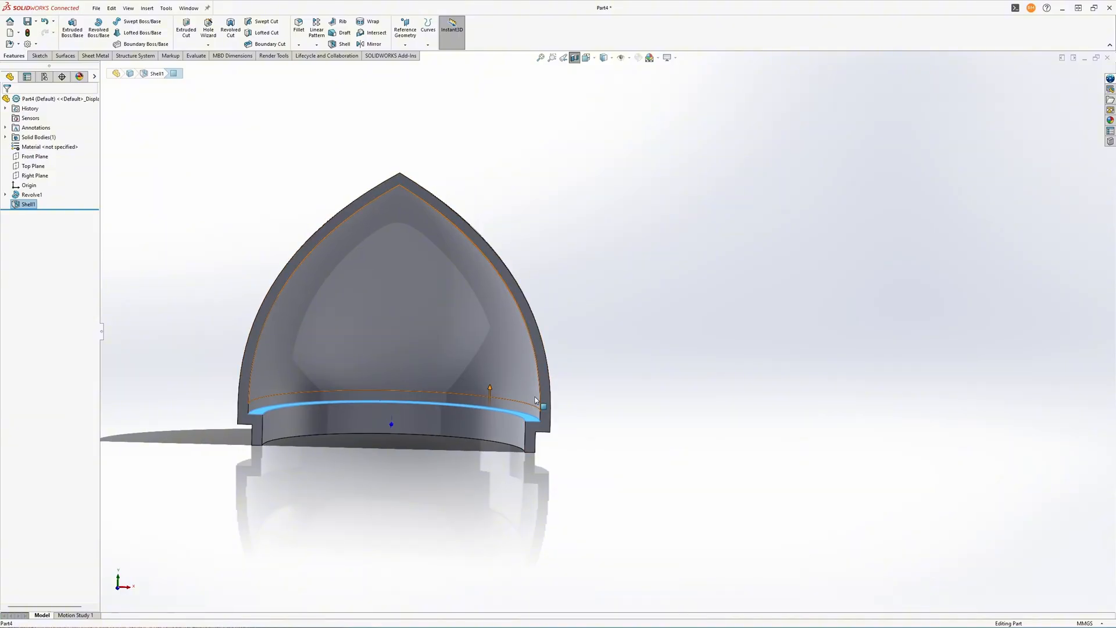
{"action": "middle_click_drag", "start_coordinate": [533, 401], "coordinate": [526, 421]}
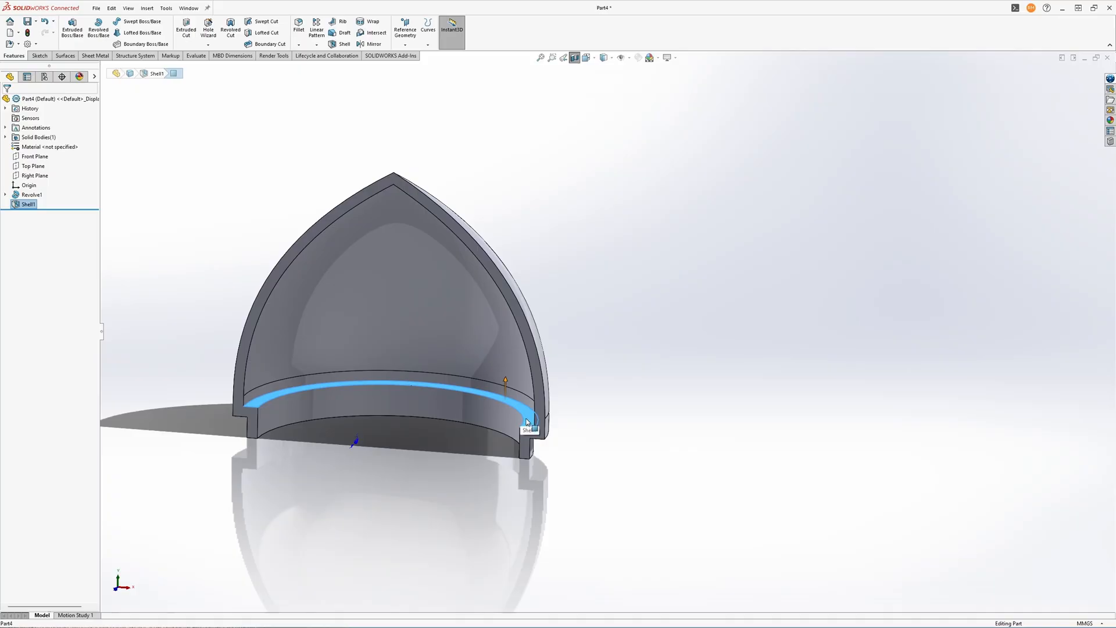
{"action": "mouse_move", "coordinate": [521, 429]}
{"action": "middle_mouse_down"}
{"action": "mouse_move", "coordinate": [522, 412]}
{"action": "mouse_move", "coordinate": [540, 411]}
{"action": "middle_mouse_up"}
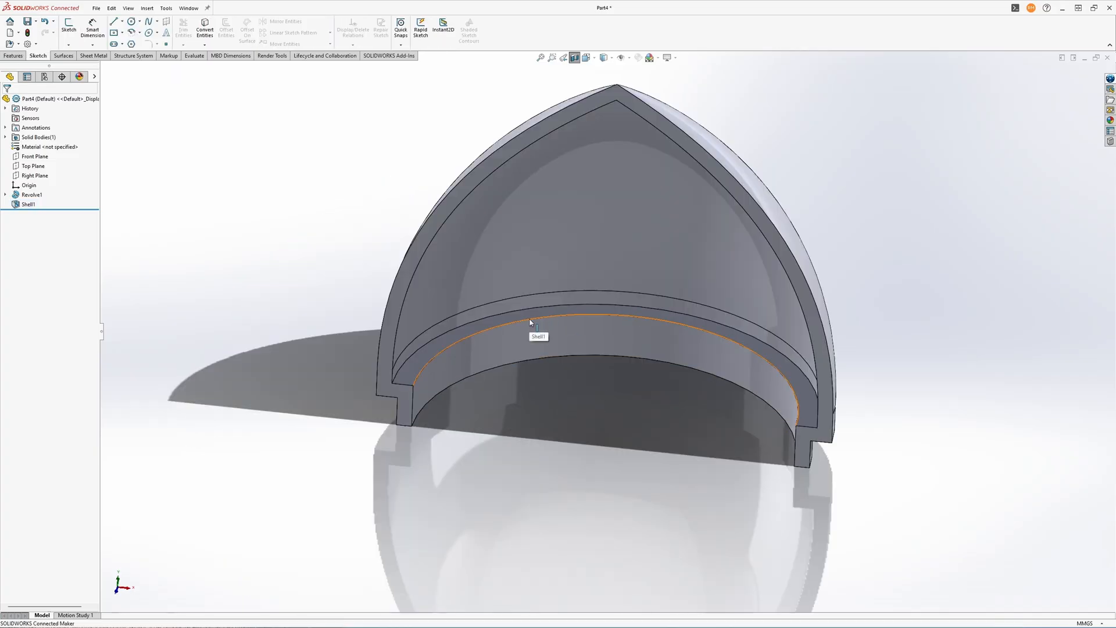
- Start a sketch on the flat inner ledge face and convert the ledge's inner and outer circular edges into sketch entities
{"action": "left_click", "coordinate": [530, 321]}
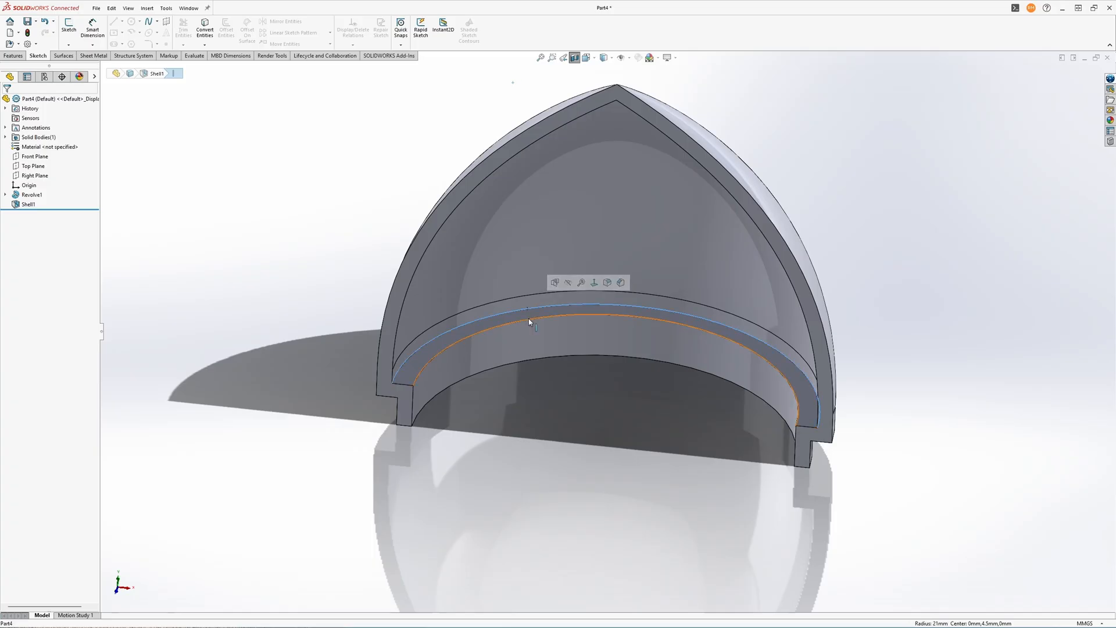
{"action": "left_click", "coordinate": [418, 370]}
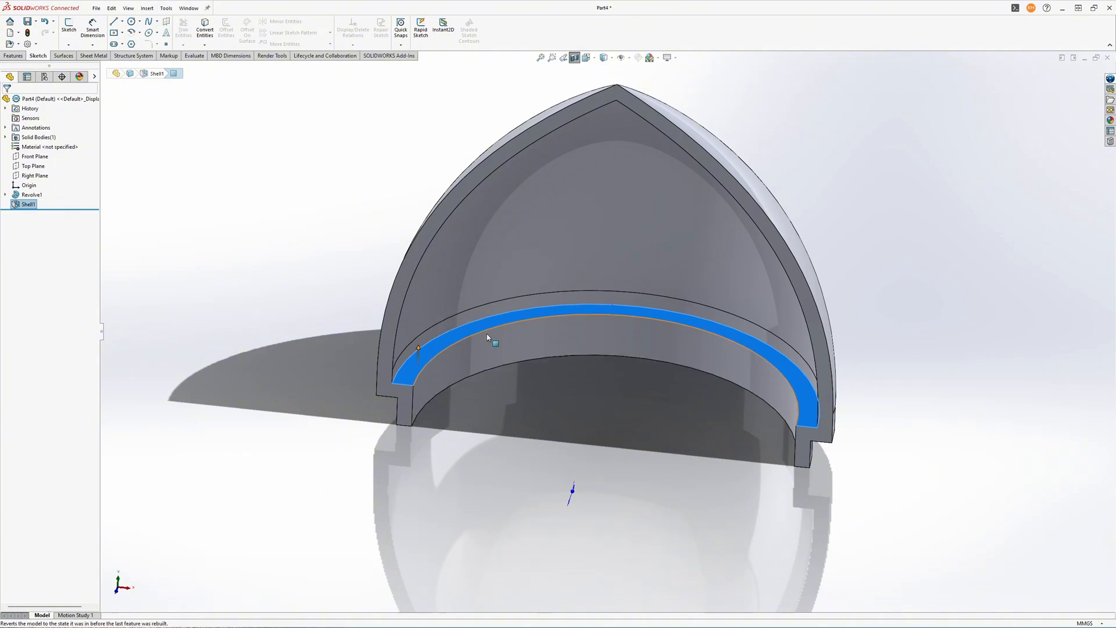
{"action": "scroll", "coordinate": [416, 381], "scroll_direction": "down", "scroll_amount": 1}
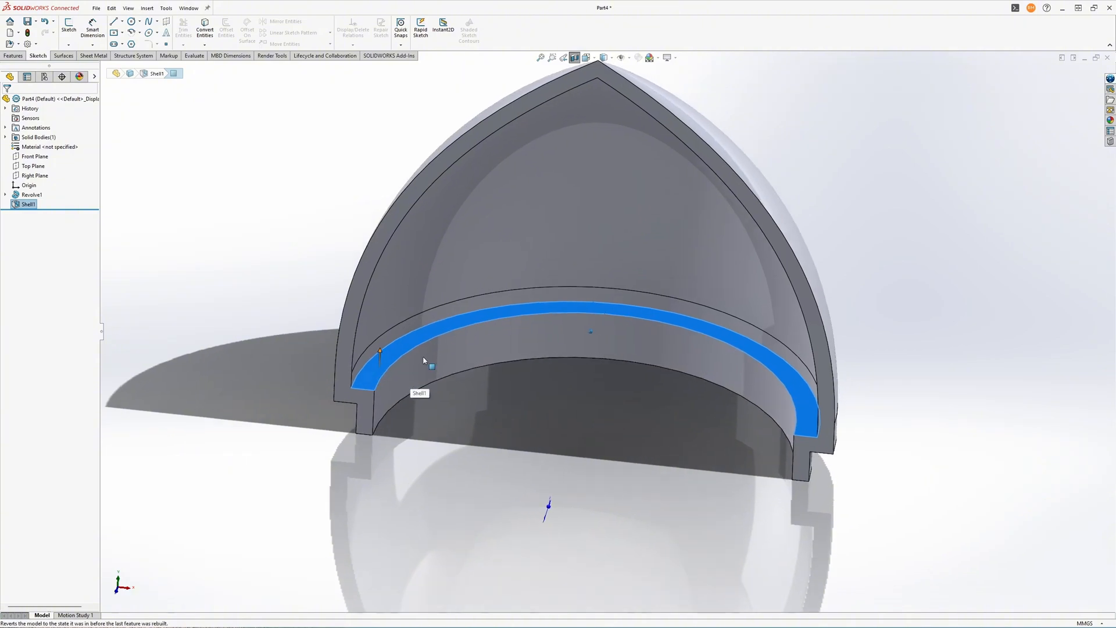
{"action": "left_click", "coordinate": [413, 344]}
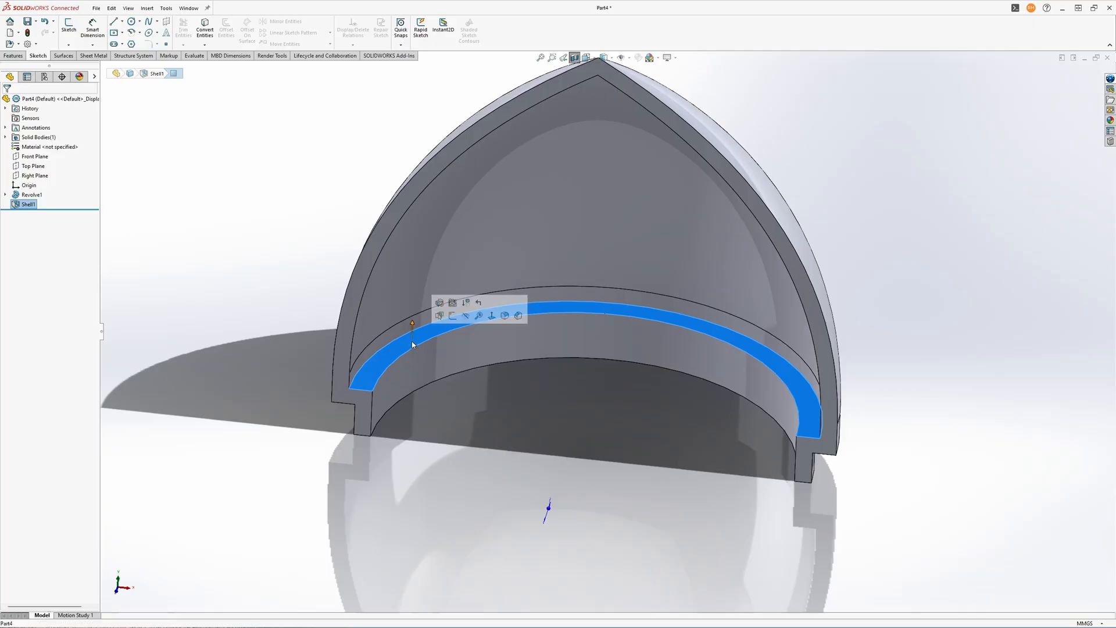
{"action": "left_click", "coordinate": [453, 315]}
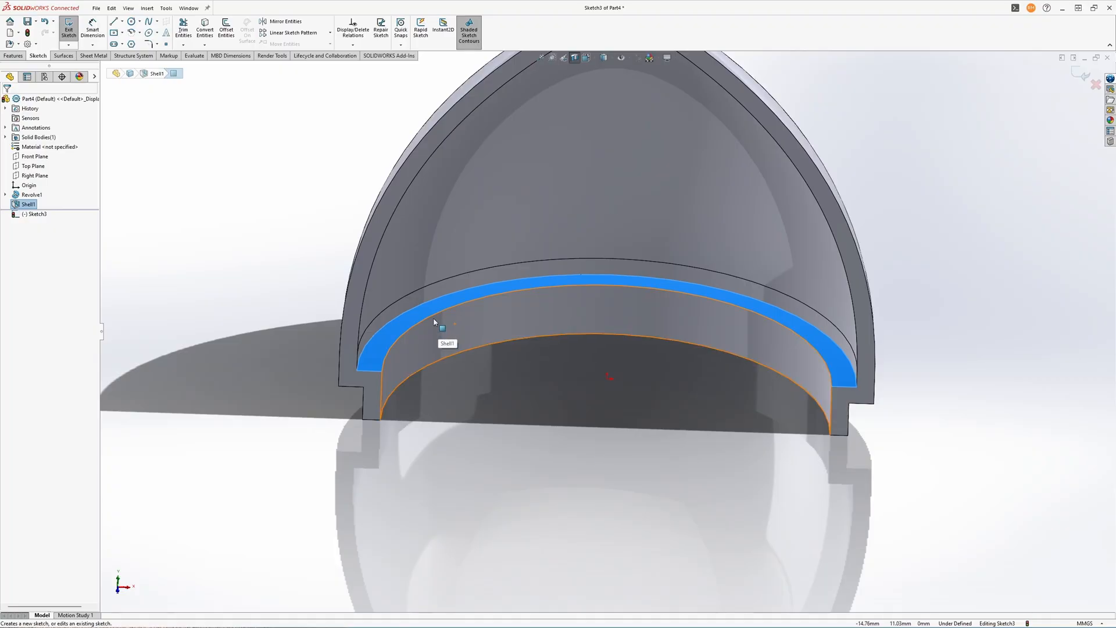
{"action": "left_click", "coordinate": [388, 355]}
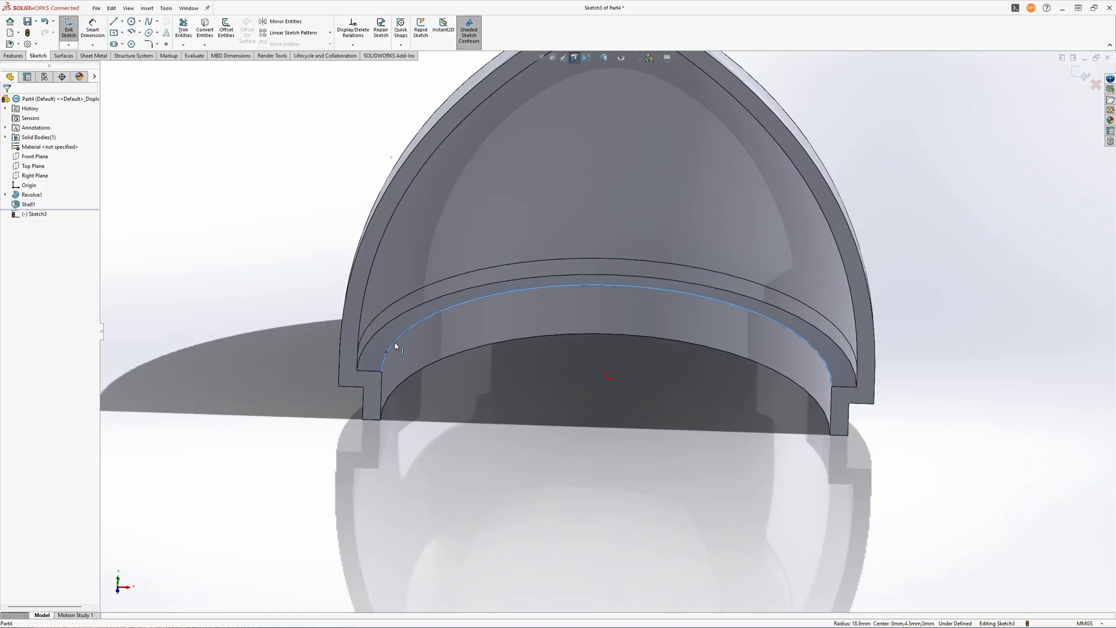
{"action": "left_click", "coordinate": [384, 330], "text": "ctrl"}
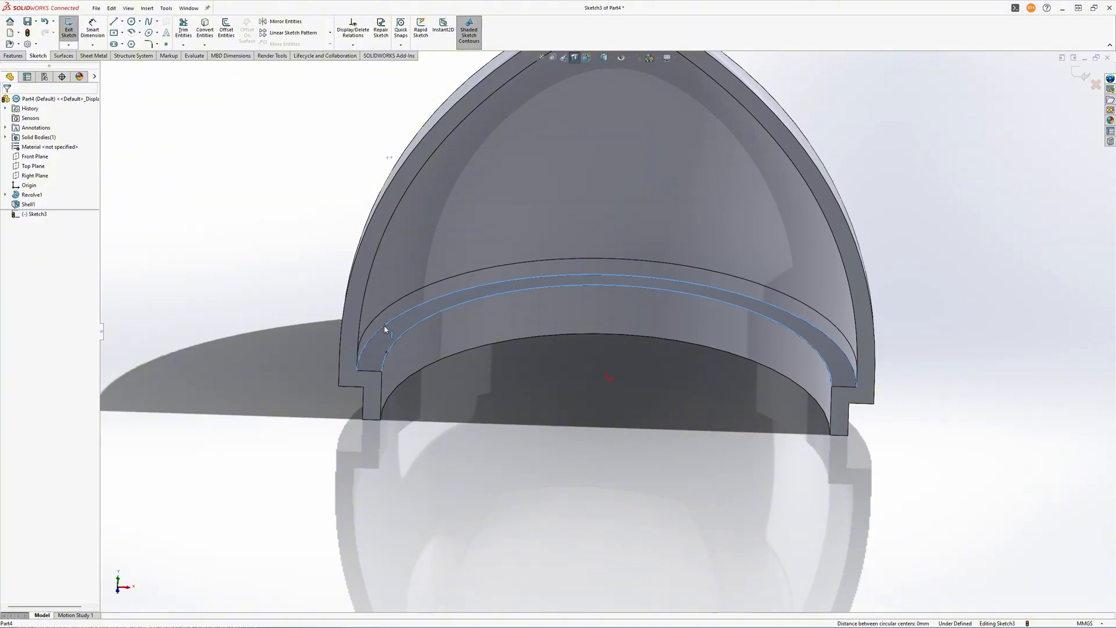
{"action": "left_click", "coordinate": [209, 35]}
- Extrude the ledge's ring sketch as a merged boss with the Up To Surface end condition, ending on the dome's curved inner face
{"action": "middle_click_drag", "start_coordinate": [565, 339], "coordinate": [807, 304]}
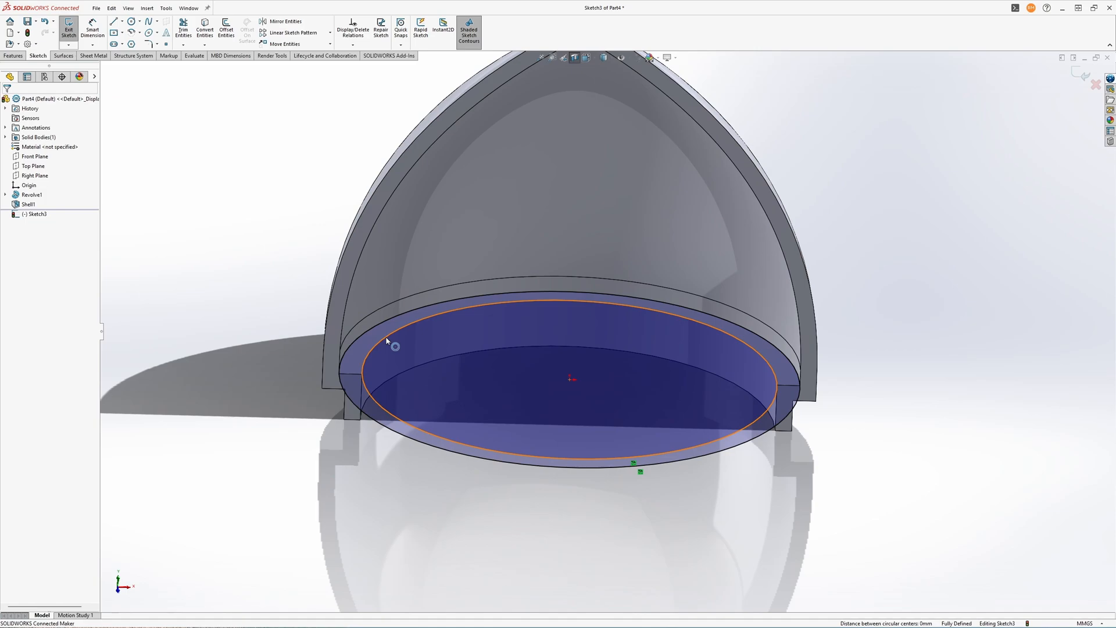
{"action": "mouse_move", "coordinate": [387, 340]}
{"action": "middle_mouse_down"}
{"action": "mouse_move", "coordinate": [401, 350]}
{"action": "mouse_move", "coordinate": [780, 317]}
{"action": "mouse_move", "coordinate": [273, 364]}
{"action": "middle_mouse_up"}
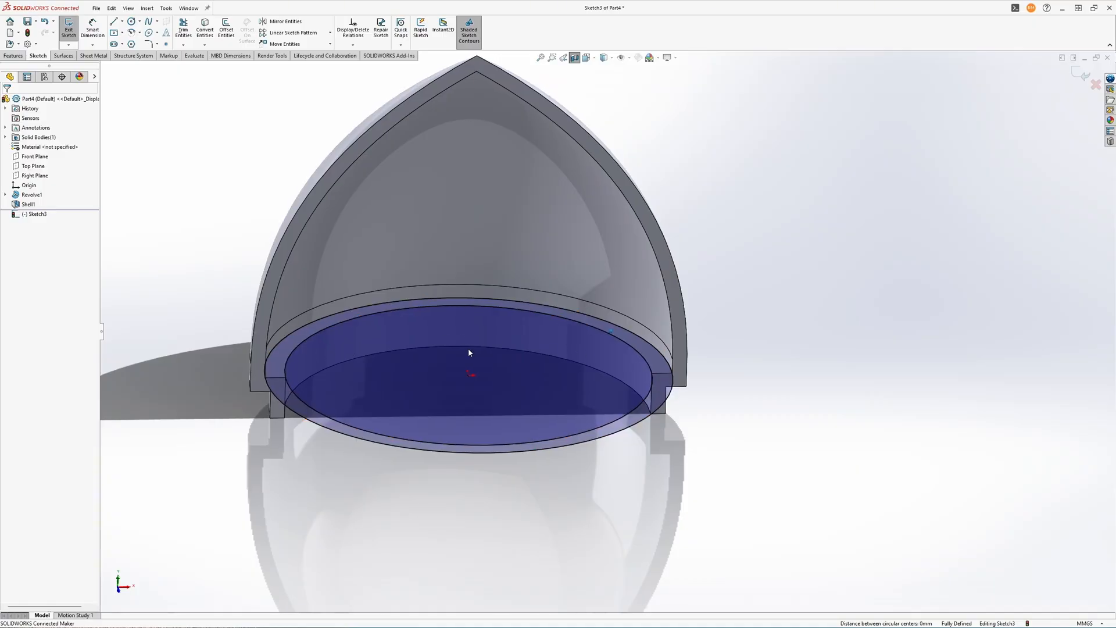
{"action": "middle_click_drag", "start_coordinate": [468, 352], "coordinate": [382, 374]}
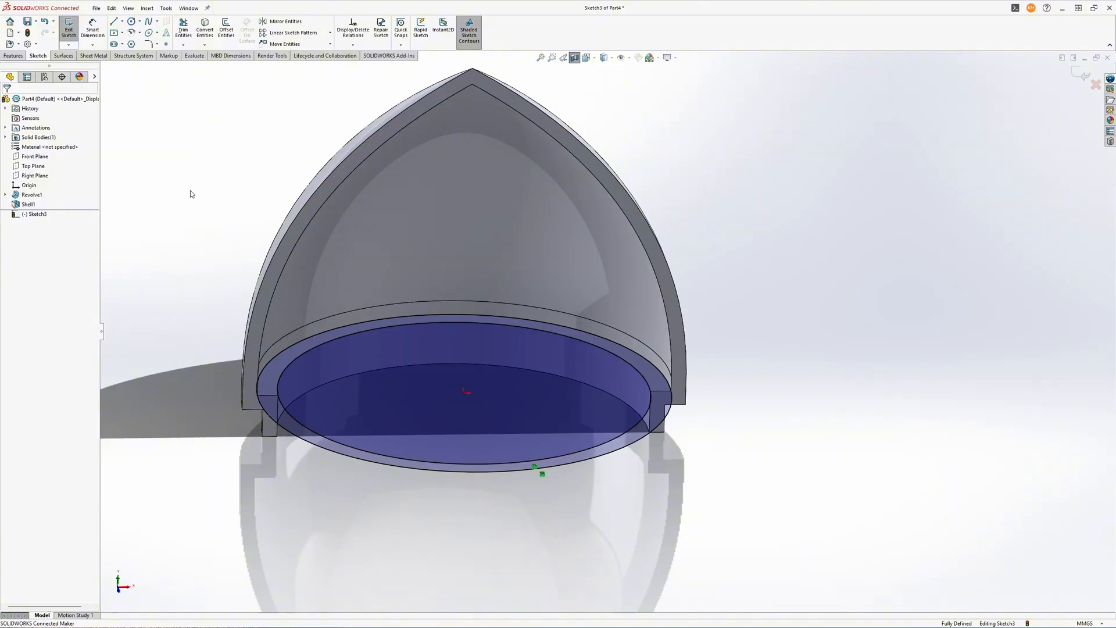
{"action": "middle_click_drag", "start_coordinate": [190, 190], "coordinate": [317, 369]}
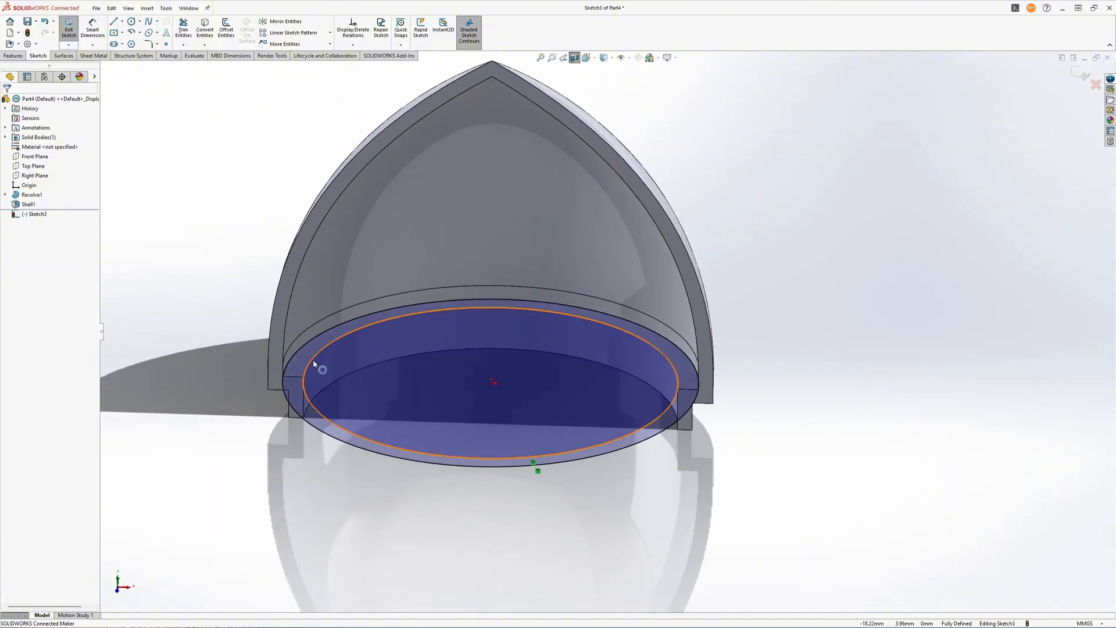
{"action": "left_click", "coordinate": [13, 56]}
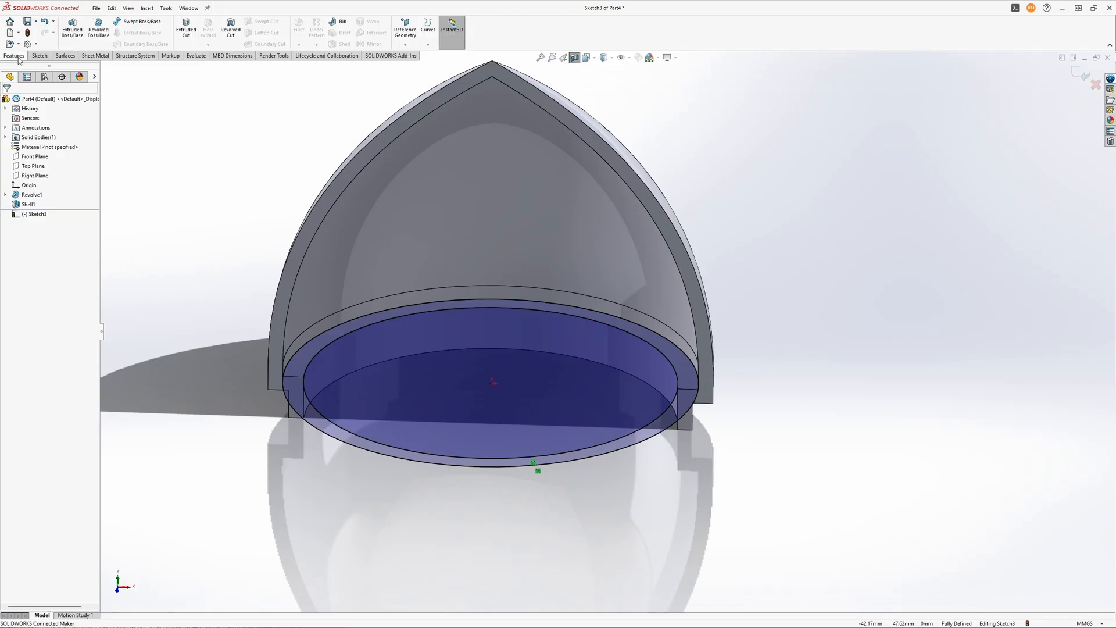
{"action": "left_click", "coordinate": [70, 29]}
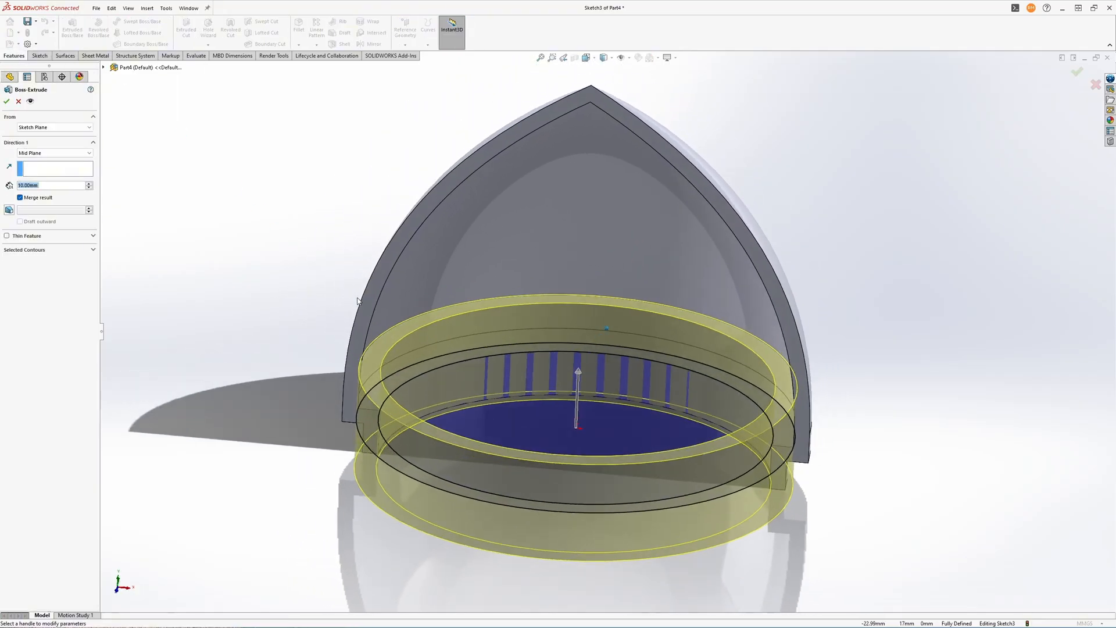
{"action": "mouse_move", "coordinate": [358, 301]}
{"action": "middle_mouse_down"}
{"action": "mouse_move", "coordinate": [361, 355]}
{"action": "mouse_move", "coordinate": [348, 246]}
{"action": "mouse_move", "coordinate": [378, 229]}
{"action": "middle_mouse_up"}
{"action": "left_click", "coordinate": [53, 154]}
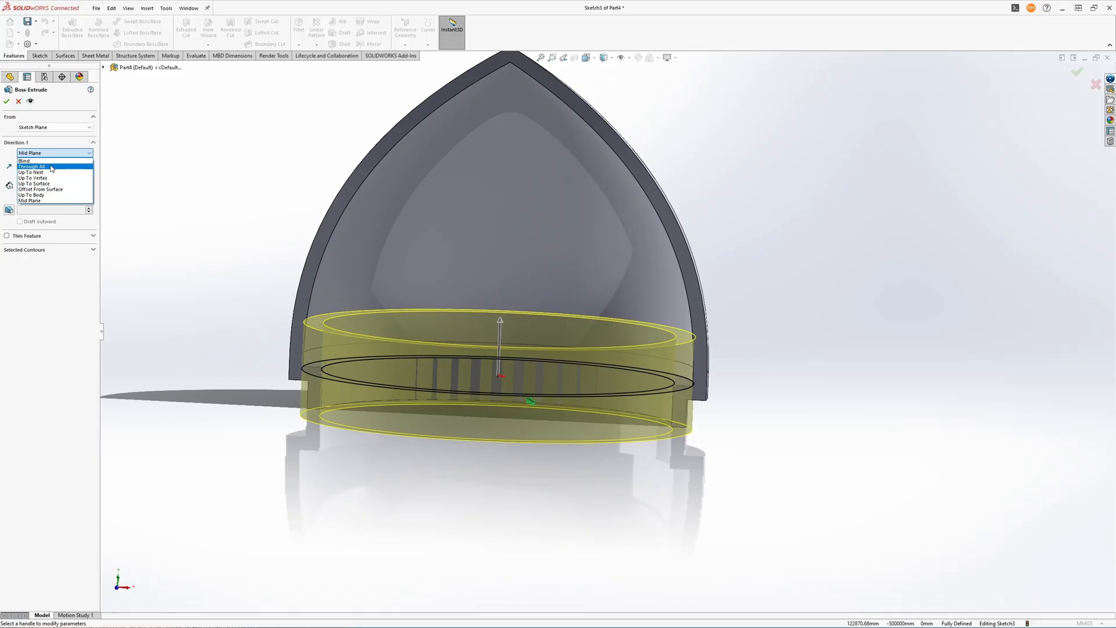
{"action": "left_click", "coordinate": [51, 161]}
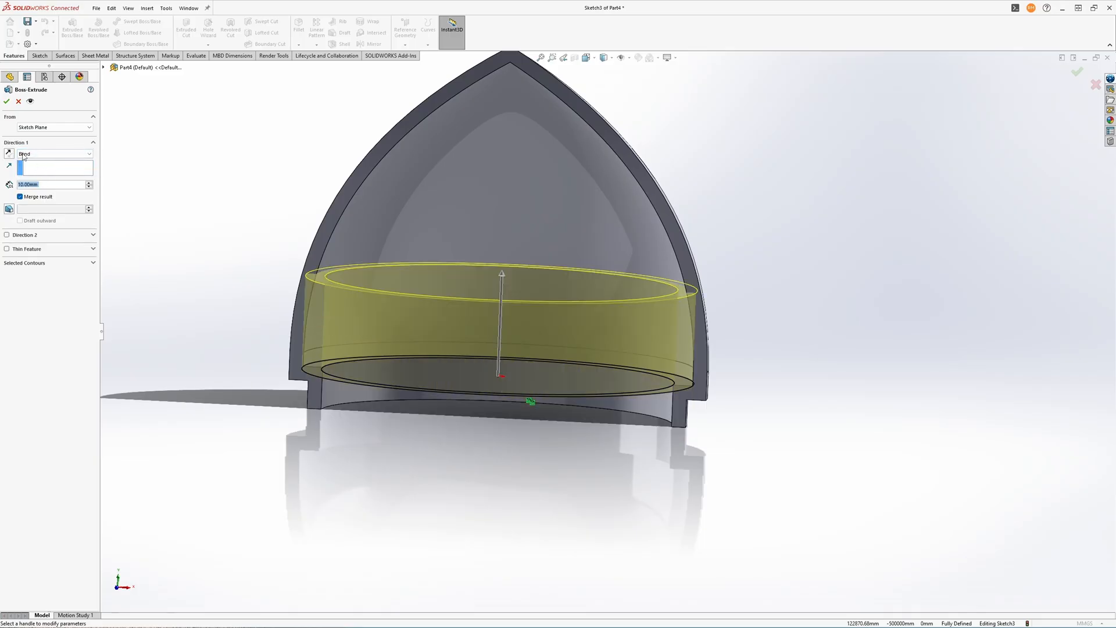
{"action": "left_click", "coordinate": [57, 154]}
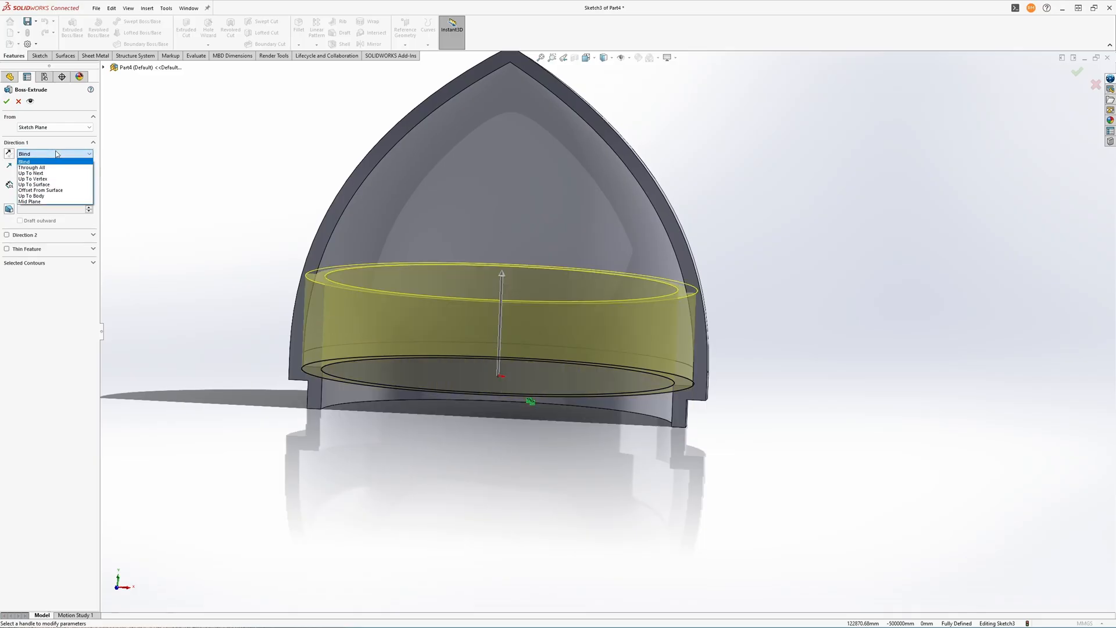
{"action": "left_click", "coordinate": [52, 185]}
{"action": "left_click", "coordinate": [397, 232]}
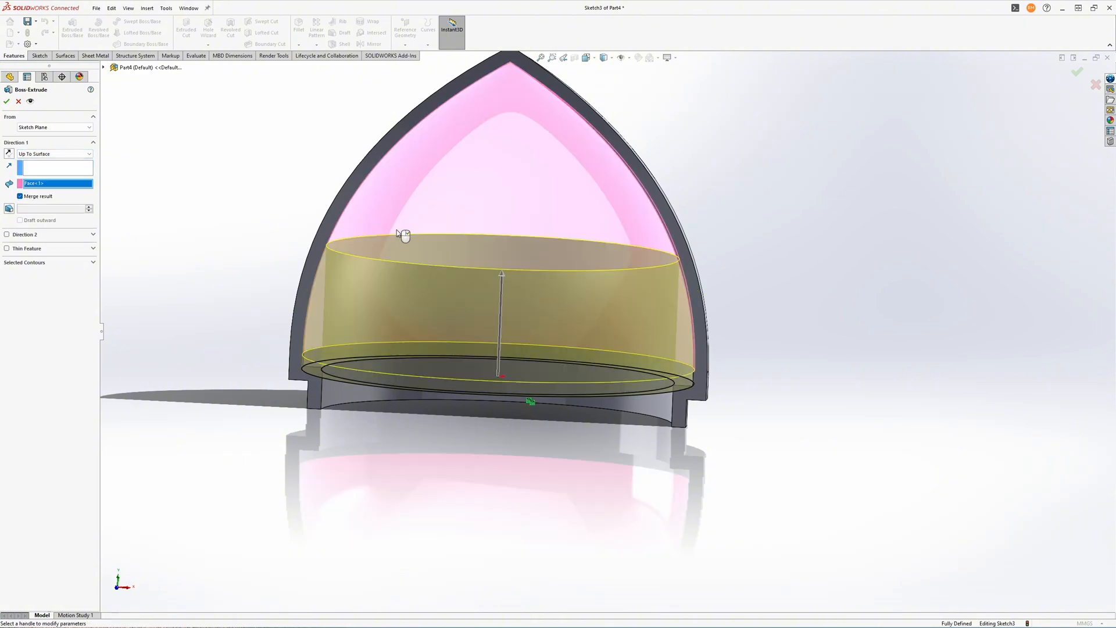
{"action": "middle_click_drag", "start_coordinate": [397, 233], "coordinate": [367, 249]}
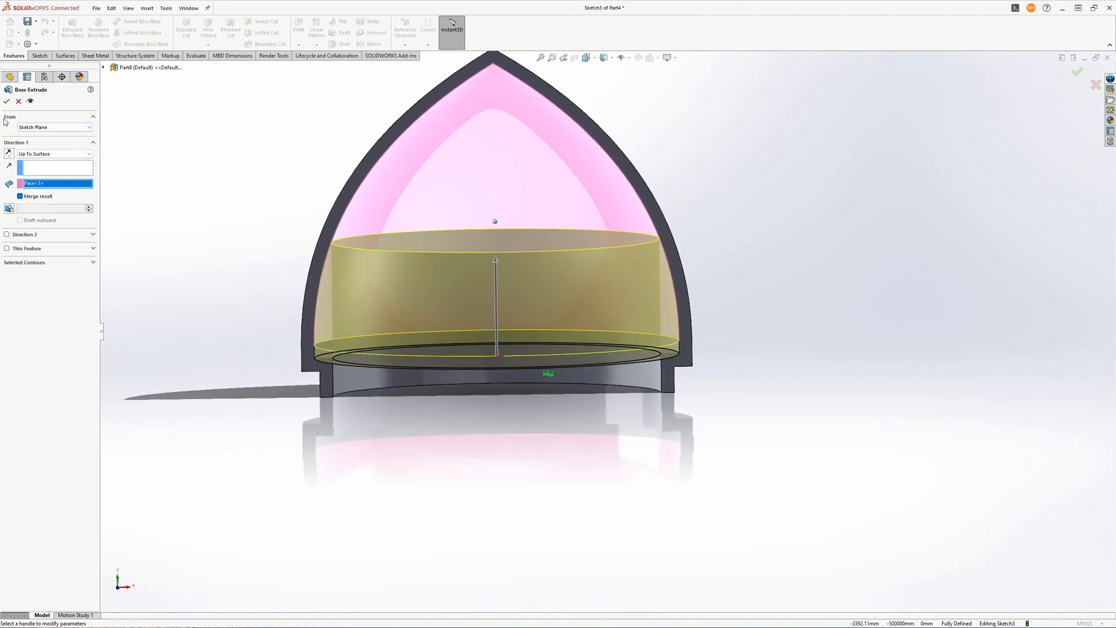
{"action": "left_click", "coordinate": [6, 101]}
- Examine the thickened lower wall in section, turn the section view off, and inspect the open base and the pointed tip
{"action": "middle_click_drag", "start_coordinate": [423, 387], "coordinate": [318, 353]}
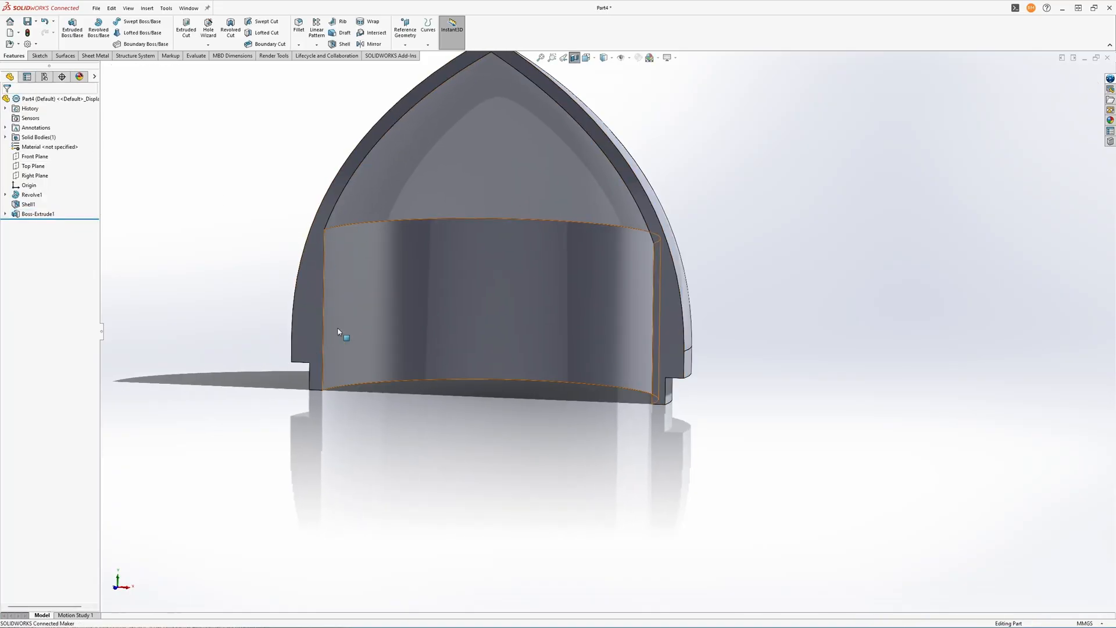
{"action": "middle_click_drag", "start_coordinate": [335, 257], "coordinate": [275, 368]}
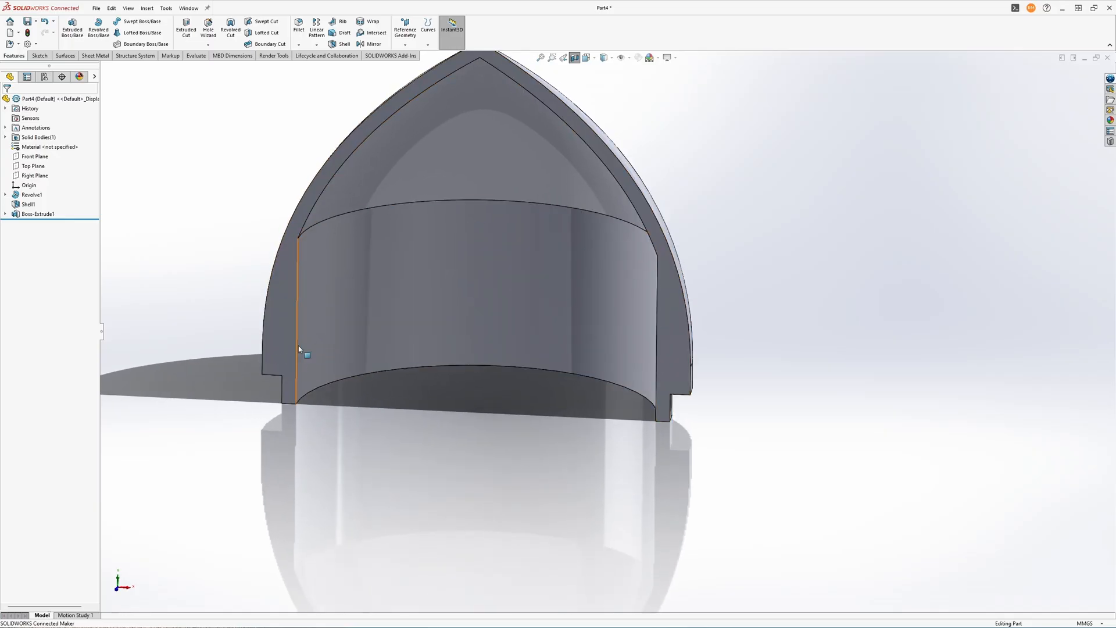
{"action": "middle_click_drag", "start_coordinate": [335, 220], "coordinate": [521, 169]}
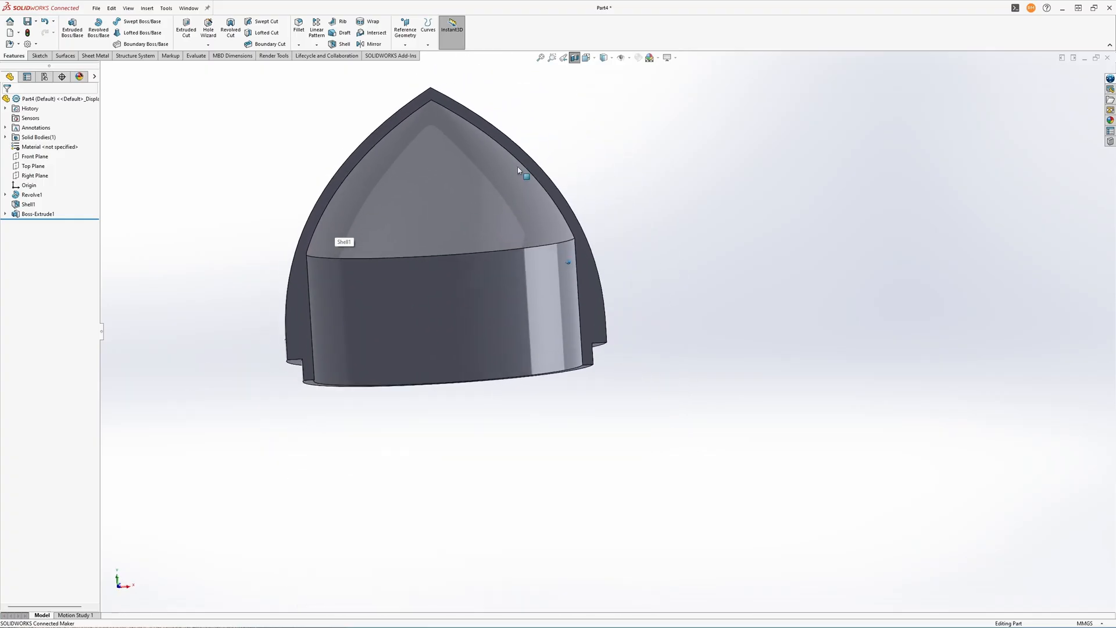
{"action": "left_click", "coordinate": [575, 58]}
{"action": "key", "text": "ctrl+6"}
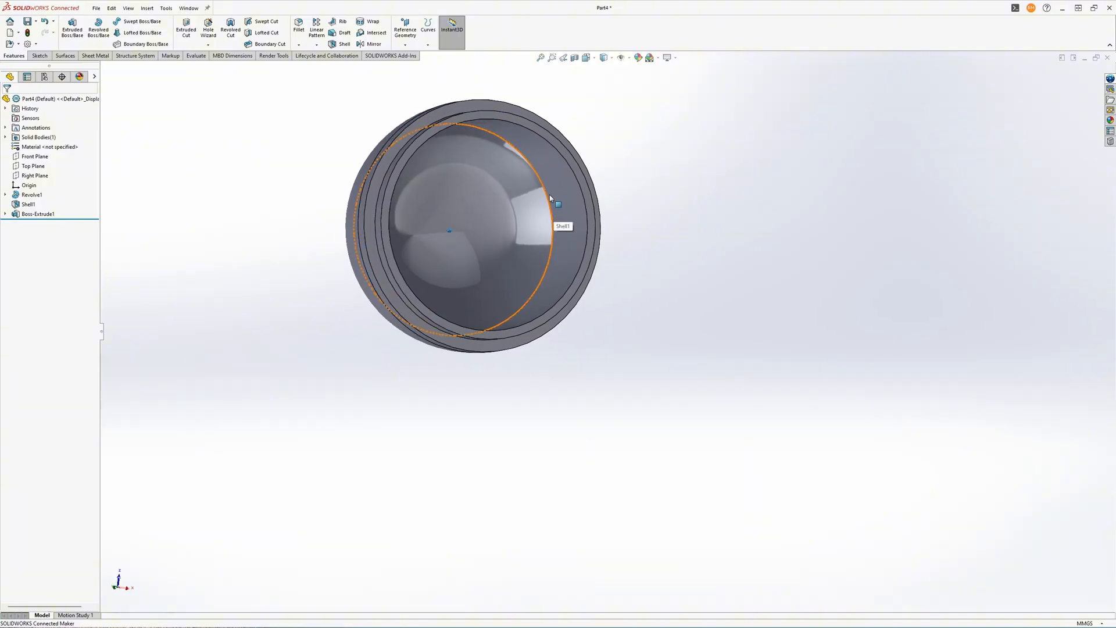
{"action": "middle_click_drag", "start_coordinate": [433, 257], "coordinate": [621, 192]}
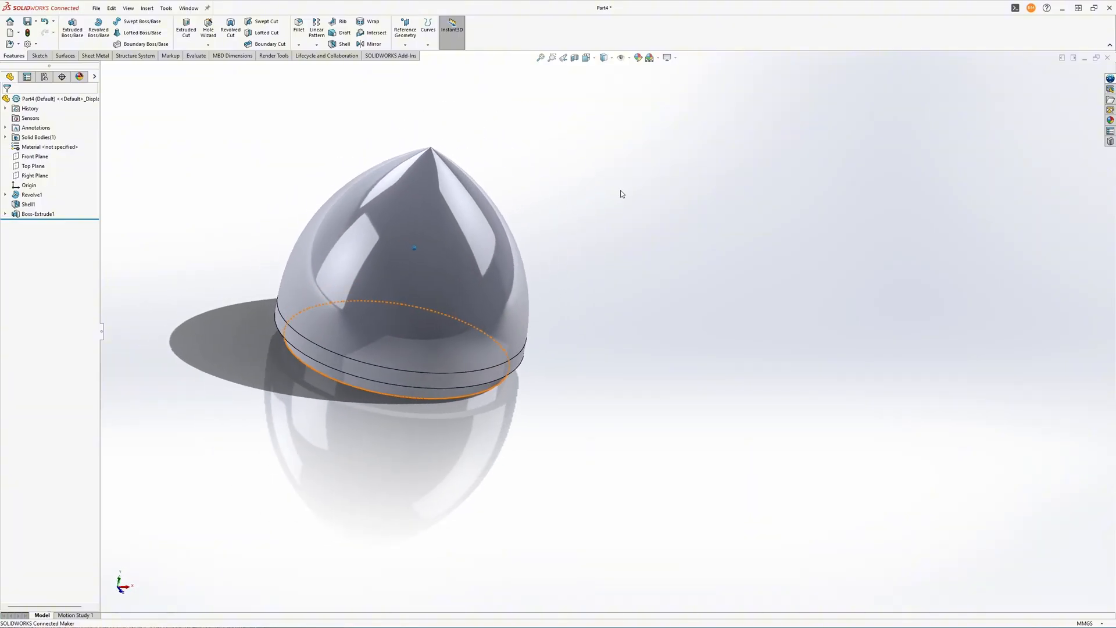
{"action": "left_click", "coordinate": [430, 149]}
{"action": "left_click", "coordinate": [528, 175]}
{"action": "middle_click_drag", "start_coordinate": [465, 175], "coordinate": [439, 167]}
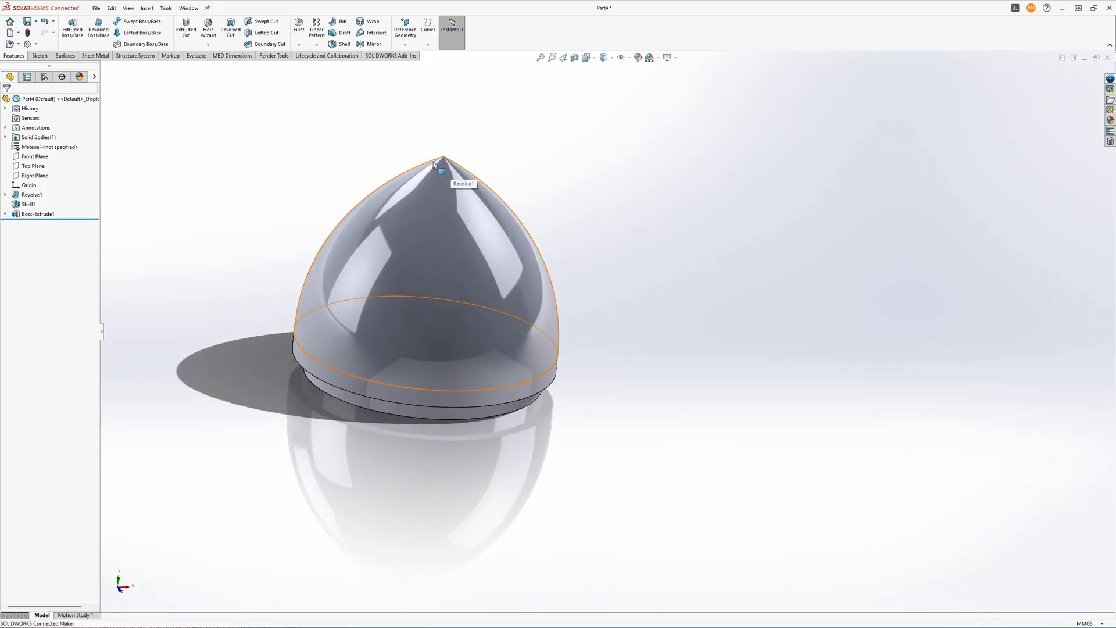
{"action": "scroll", "coordinate": [471, 168], "scroll_direction": "down", "scroll_amount": 2}
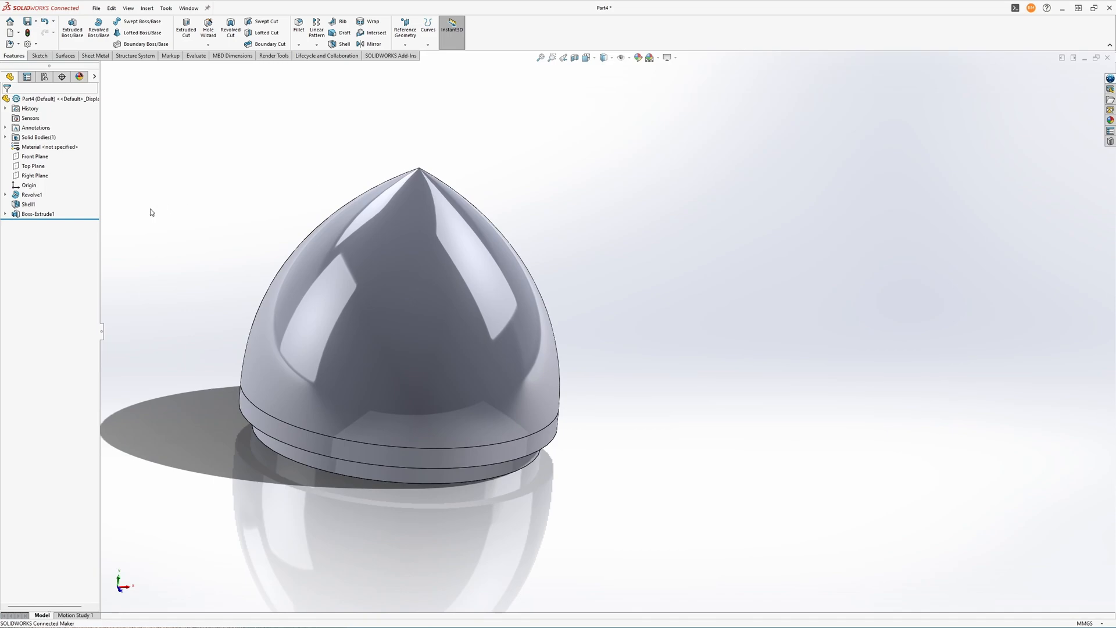
- Open the revolve's profile sketch for editing and select its style spline near the dome's tip
{"action": "left_click", "coordinate": [5, 194]}
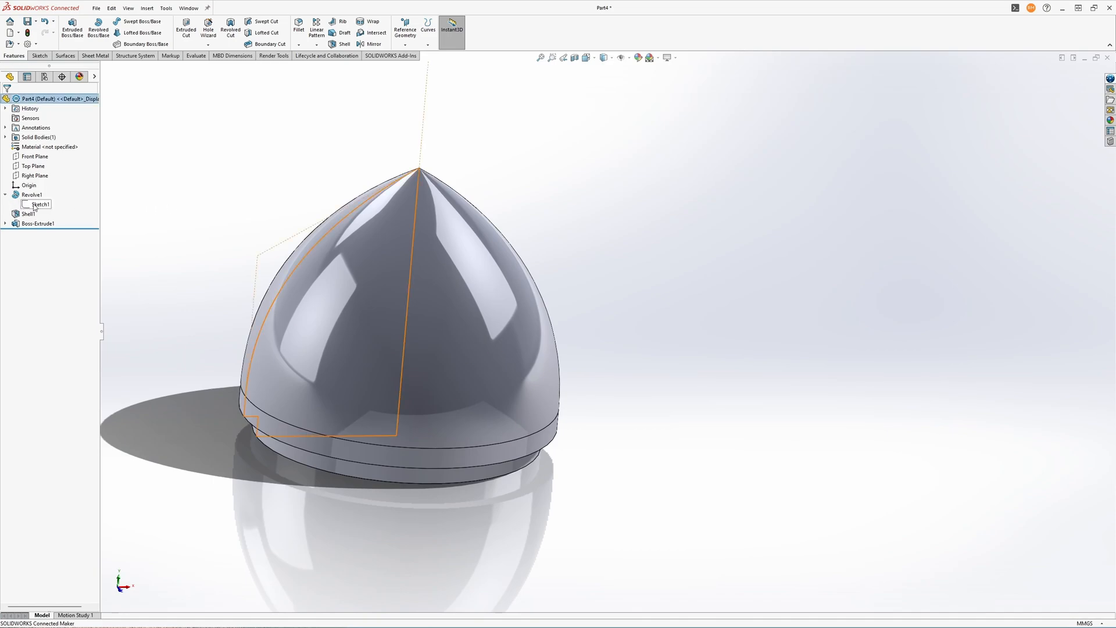
{"action": "left_click", "coordinate": [34, 205]}
{"action": "left_click", "coordinate": [40, 176]}
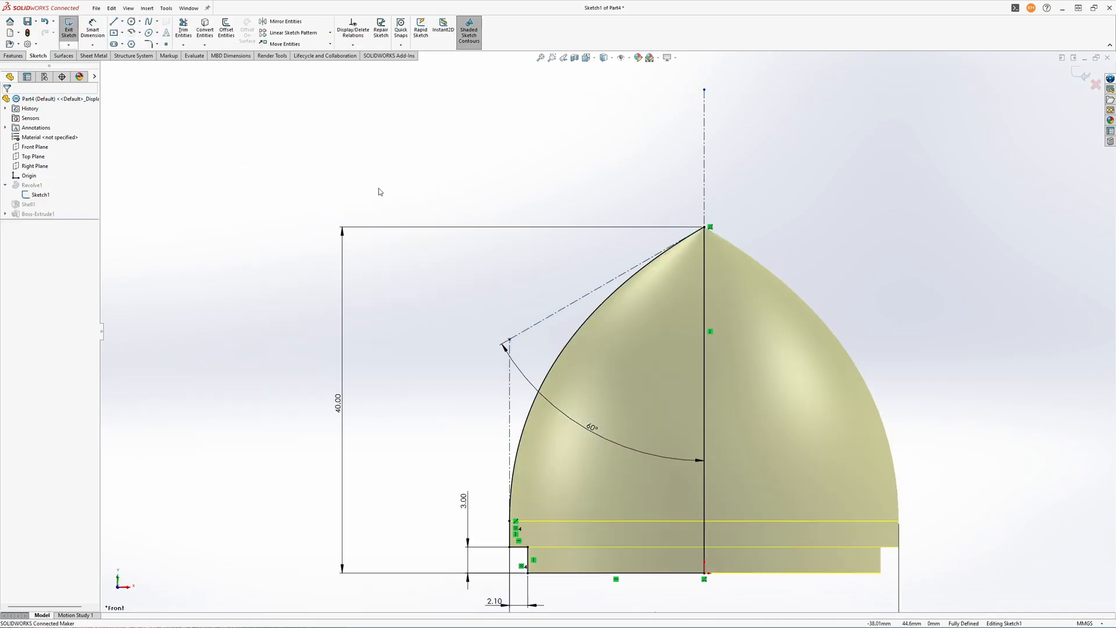
{"action": "scroll", "coordinate": [531, 321], "scroll_direction": "down", "scroll_amount": 2}
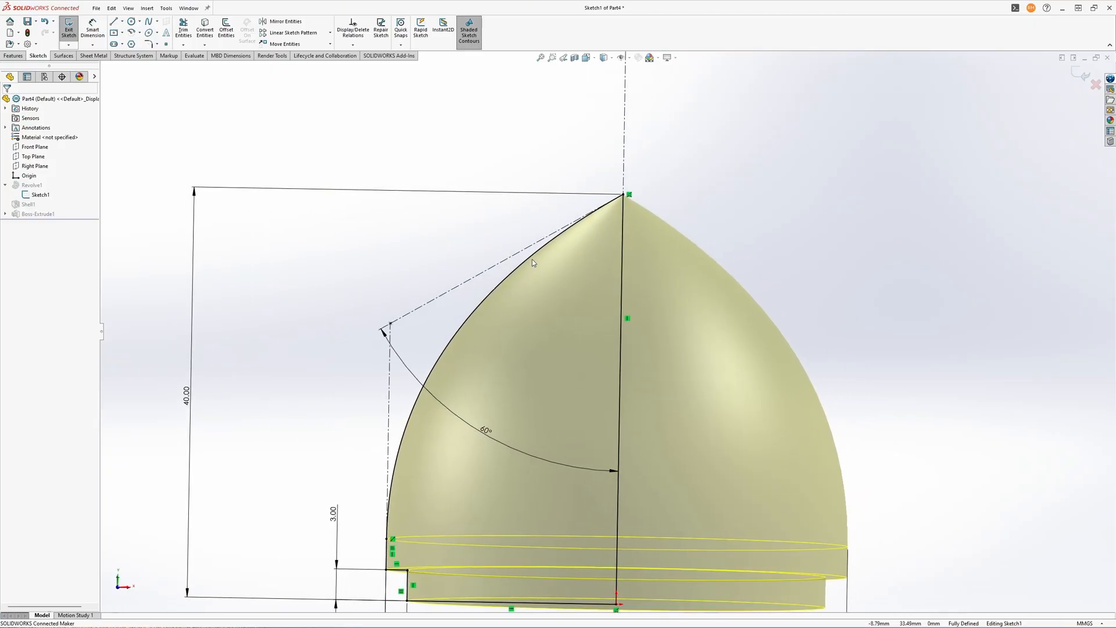
{"action": "right_click", "coordinate": [531, 256]}
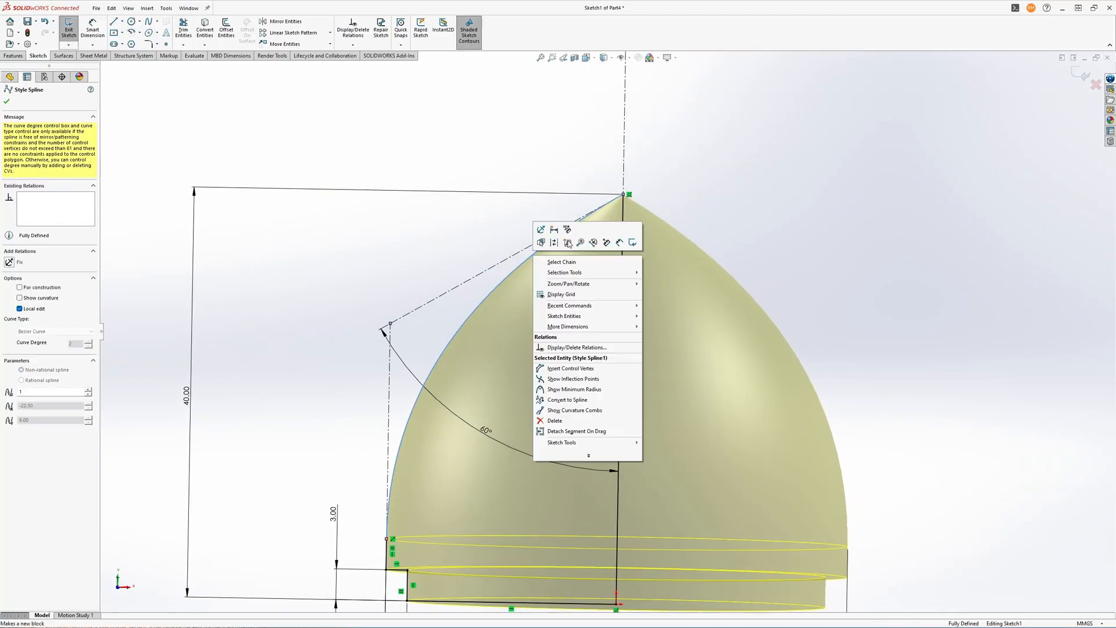
{"action": "left_click", "coordinate": [773, 178]}
{"action": "scroll", "coordinate": [599, 227], "scroll_direction": "down", "scroll_amount": 6}
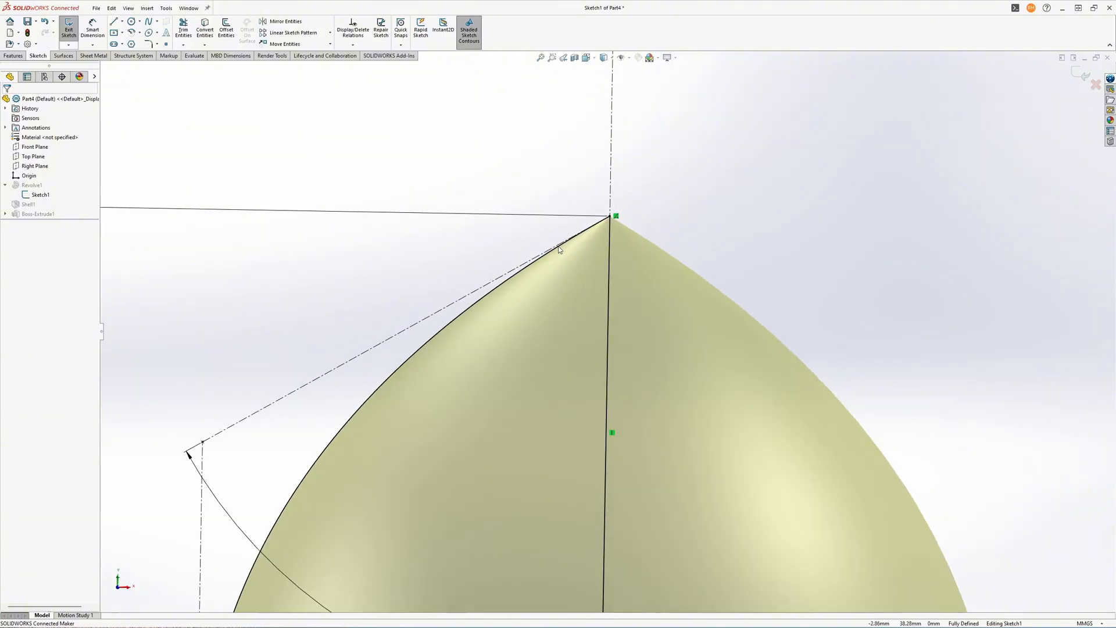
{"action": "left_click", "coordinate": [509, 285]}
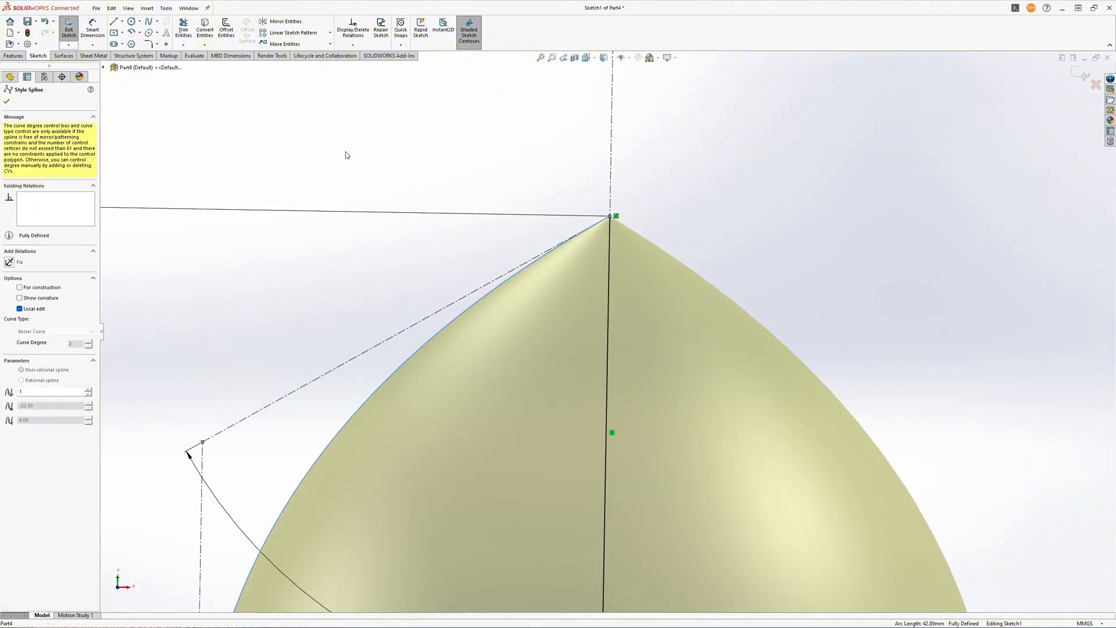
{"action": "left_click", "coordinate": [122, 21]}
{"action": "left_click", "coordinate": [130, 42]}
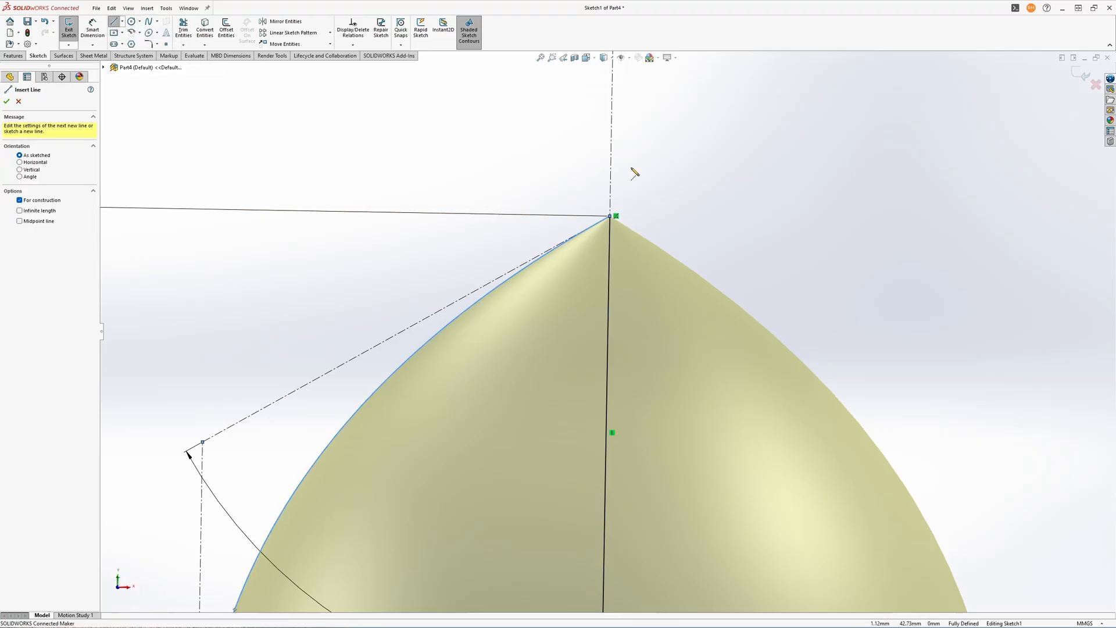
{"action": "left_click", "coordinate": [610, 164]}
{"action": "left_click", "coordinate": [567, 164]}
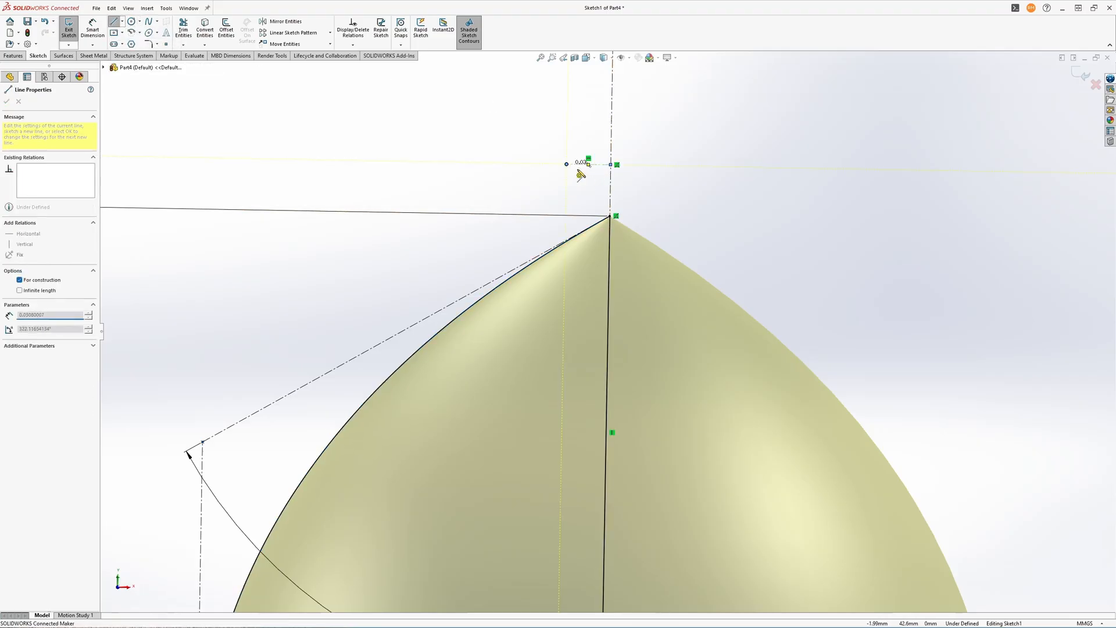
{"action": "key", "text": "Escape"}
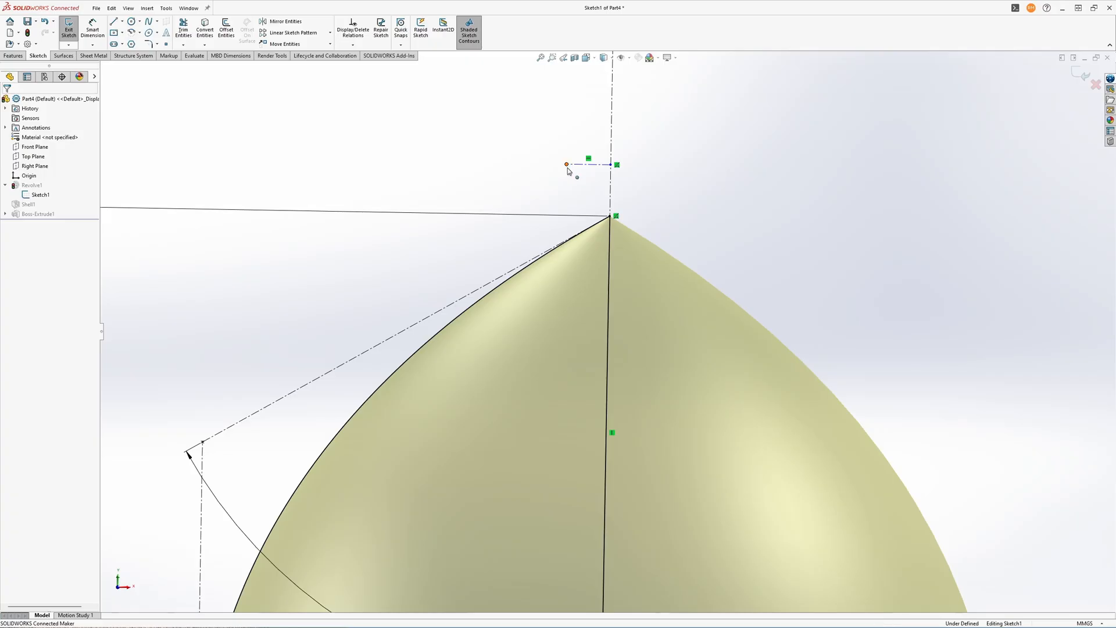
{"action": "left_click_drag", "start_coordinate": [568, 168], "coordinate": [585, 173]}
{"action": "left_click_drag", "start_coordinate": [590, 214], "coordinate": [591, 213]}
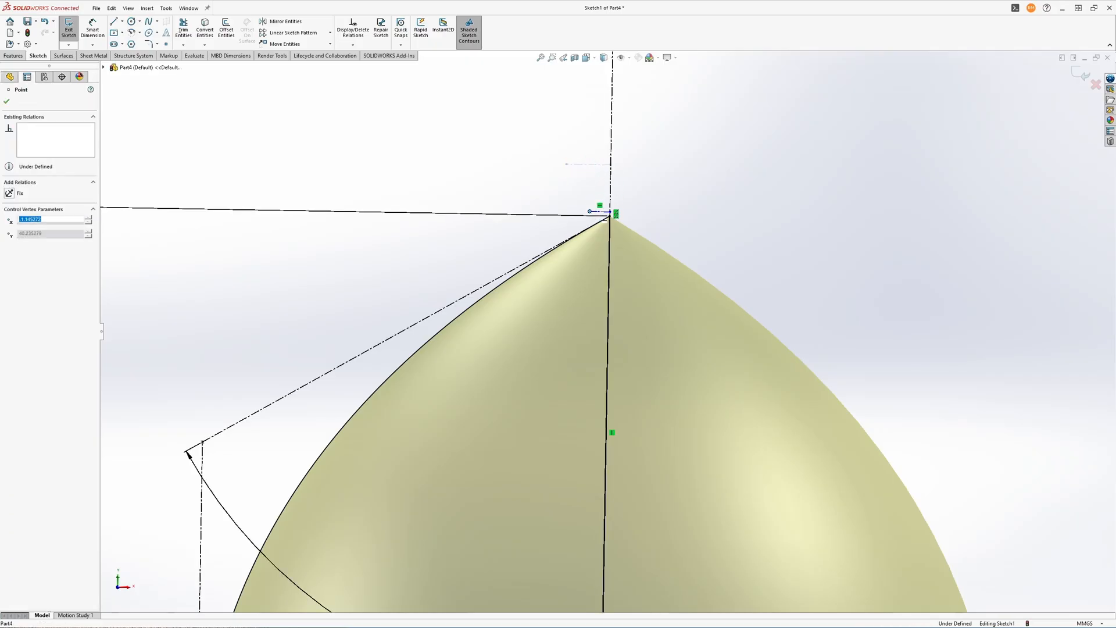
{"action": "left_click", "coordinate": [597, 212]}
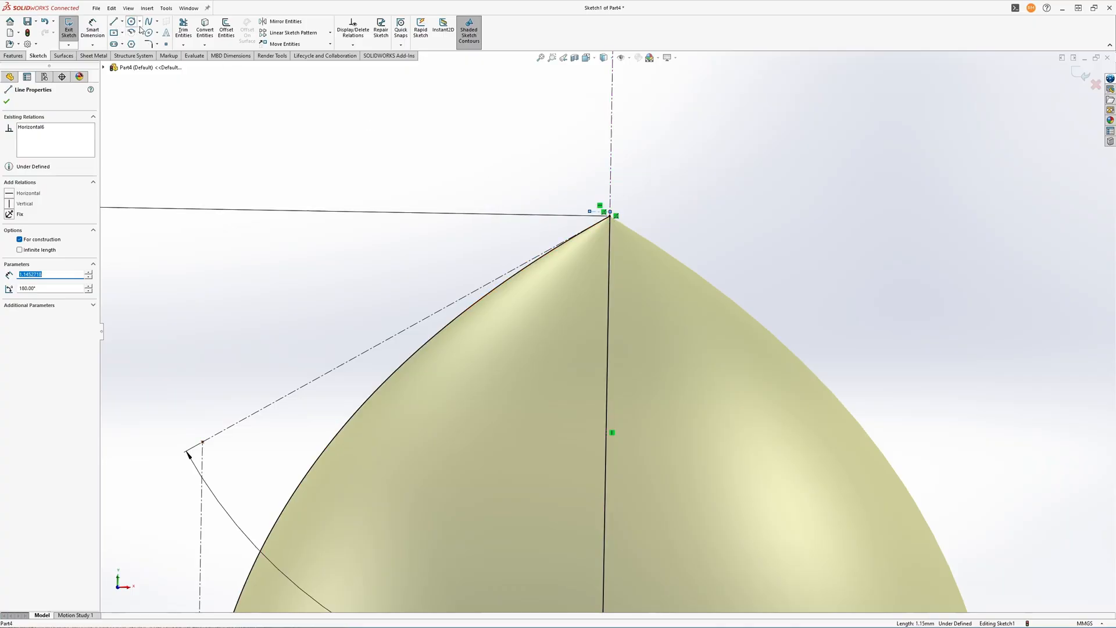
{"action": "key", "text": "Escape"}
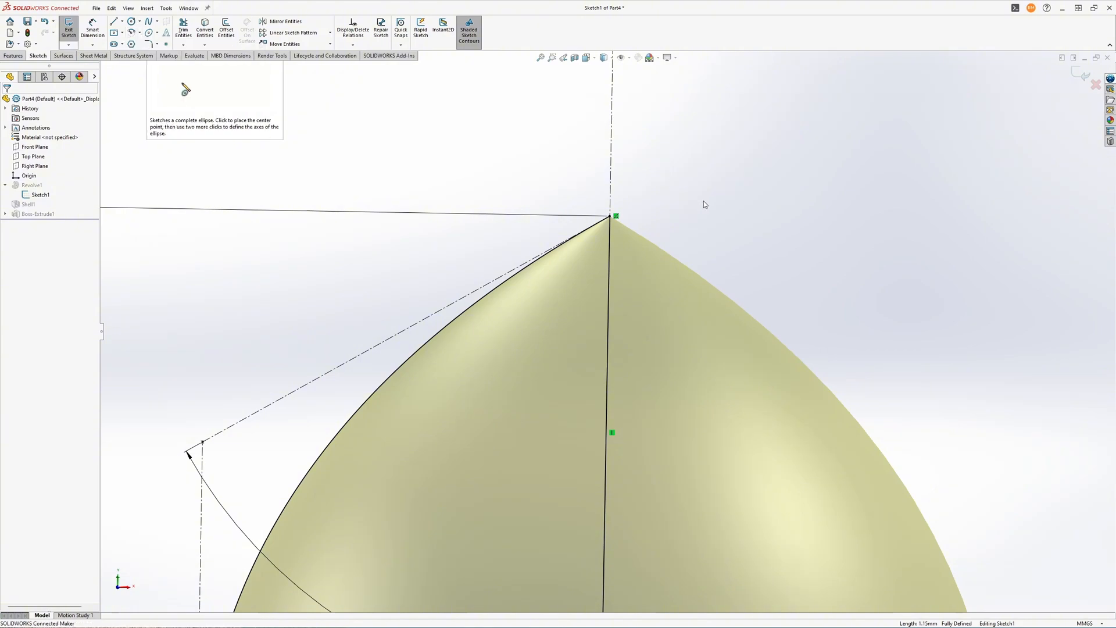
{"action": "left_click", "coordinate": [133, 22]}
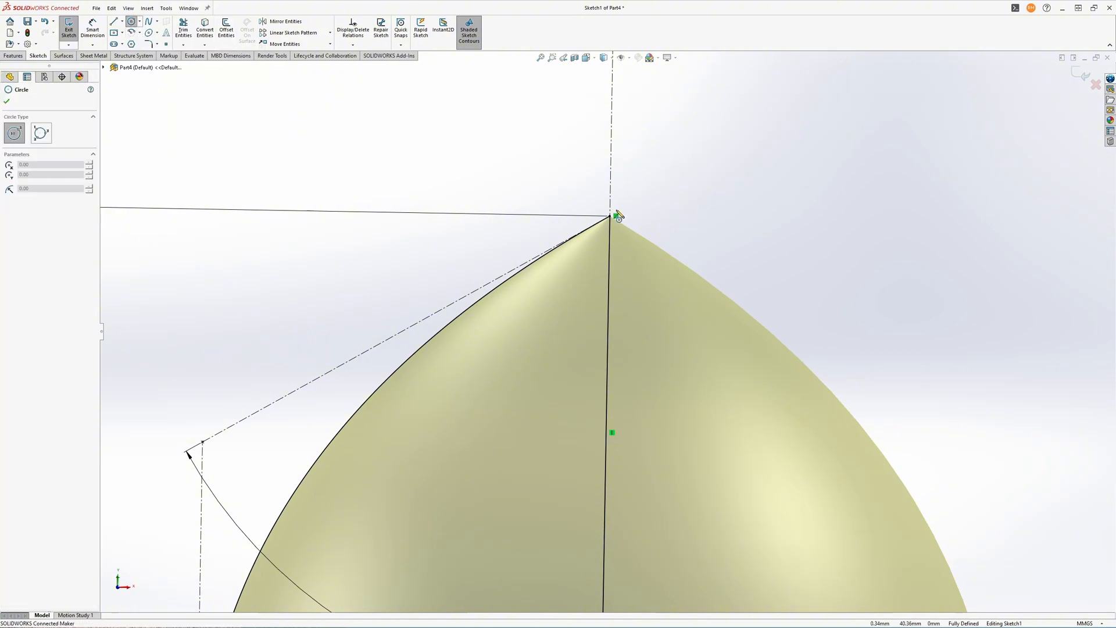
{"action": "left_click", "coordinate": [609, 269]}
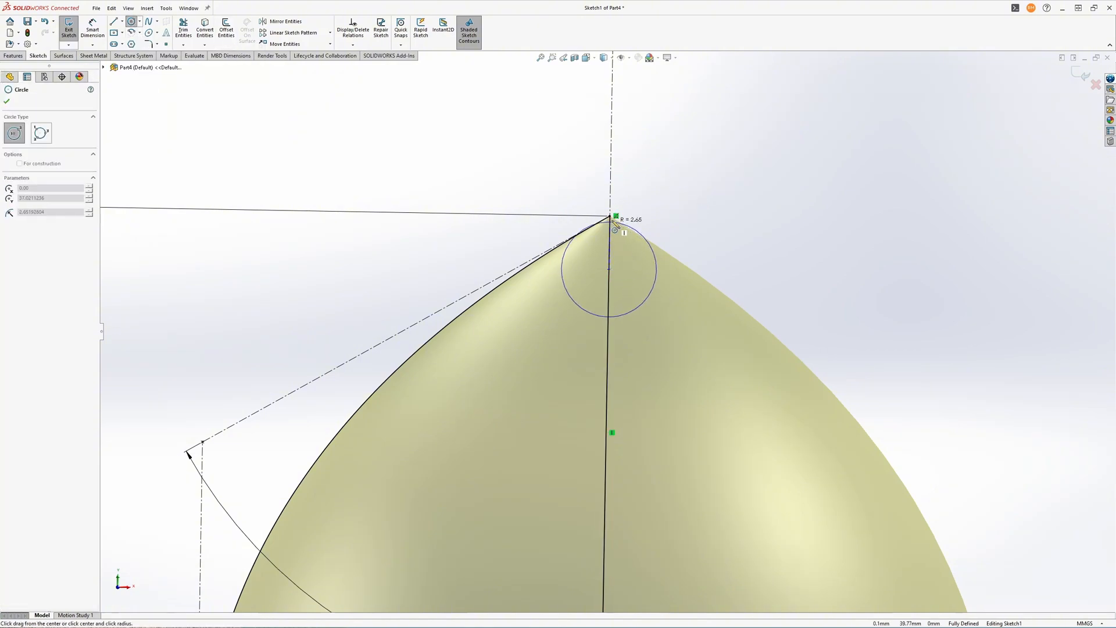
{"action": "left_click", "coordinate": [645, 227]}
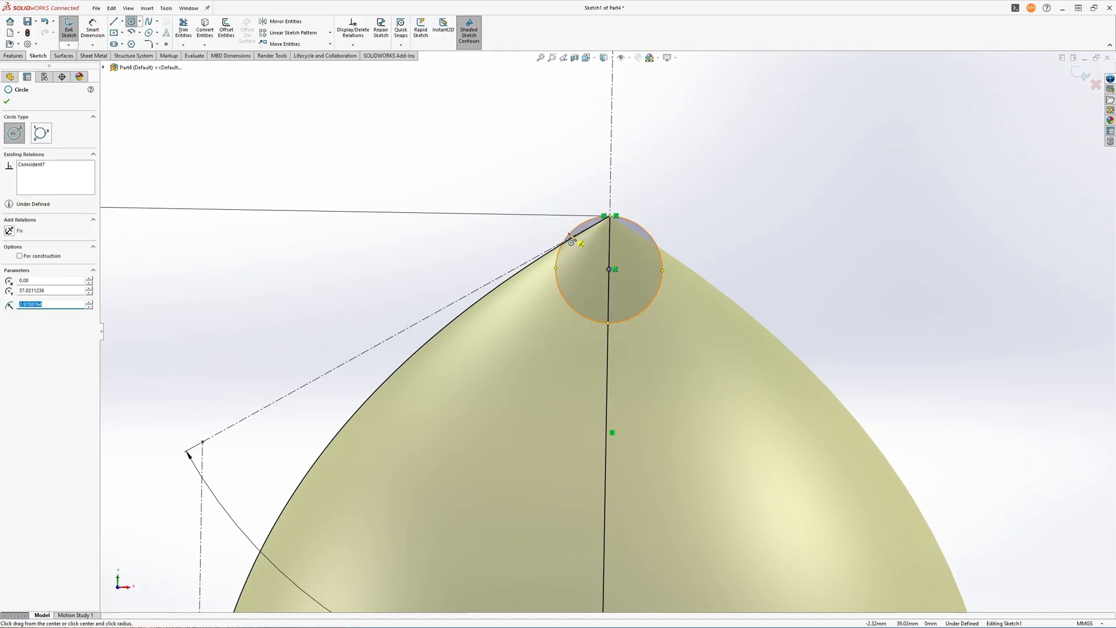
{"action": "key", "text": "Escape"}
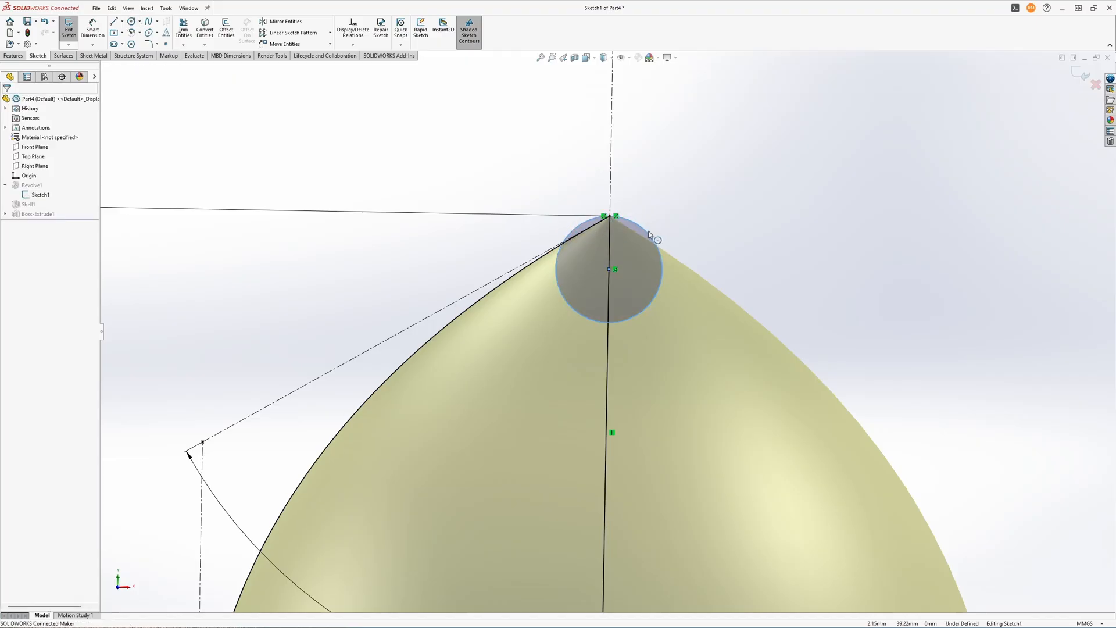
{"action": "key", "text": "Delete"}
- Delete the style spline that forms the dome's outer profile
{"action": "key", "text": "f"}
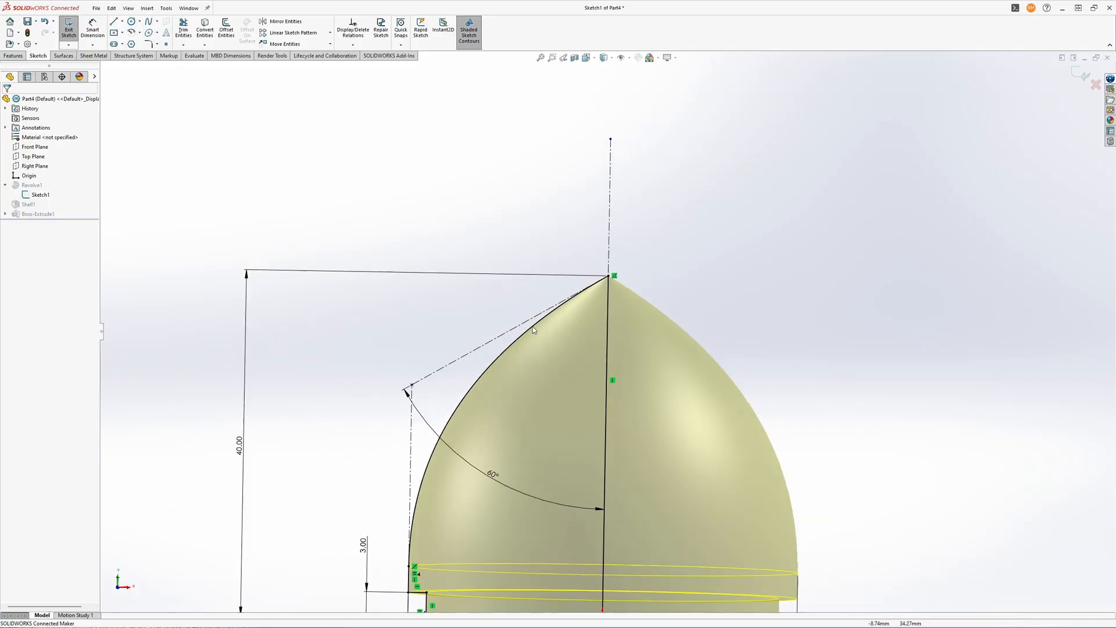
{"action": "scroll", "coordinate": [703, 466], "scroll_direction": "down", "scroll_amount": 2}
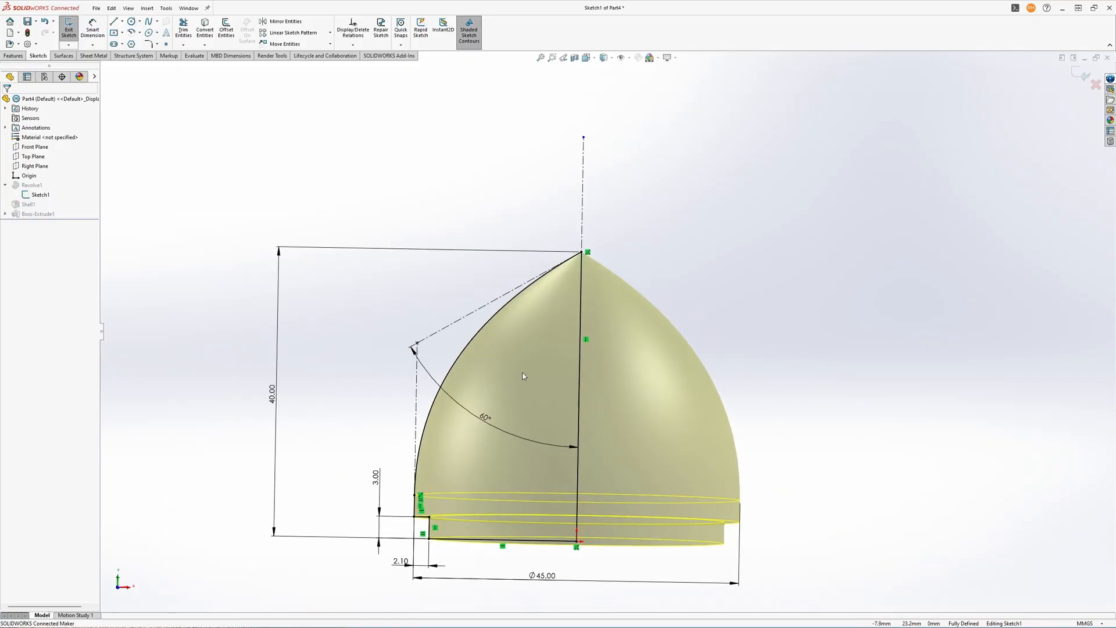
{"action": "left_click", "coordinate": [495, 317]}
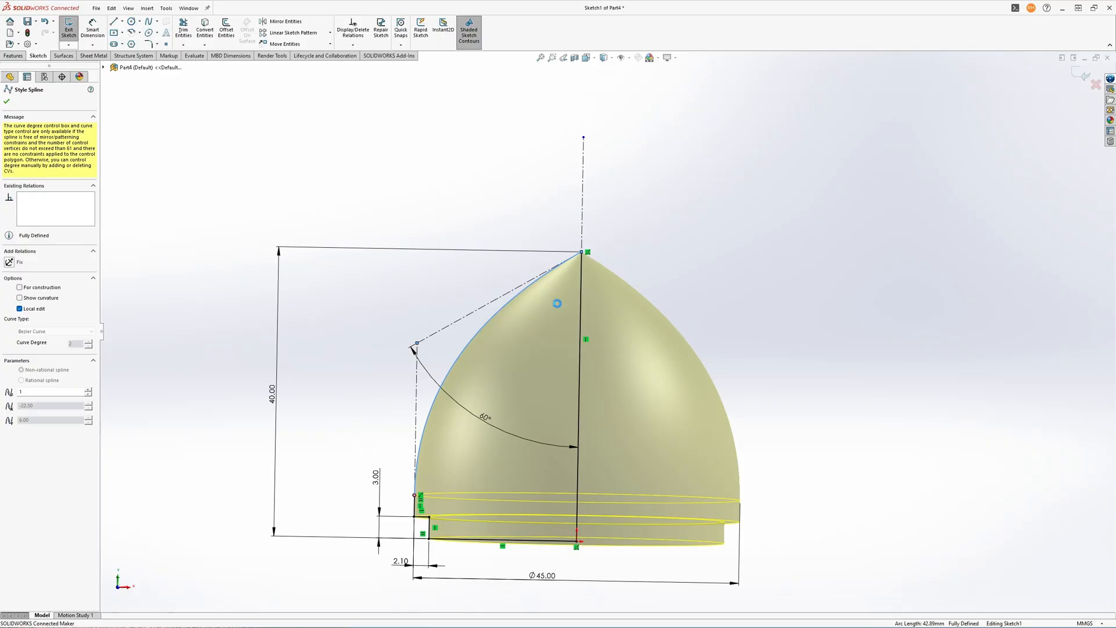
{"action": "key", "text": "Escape"}
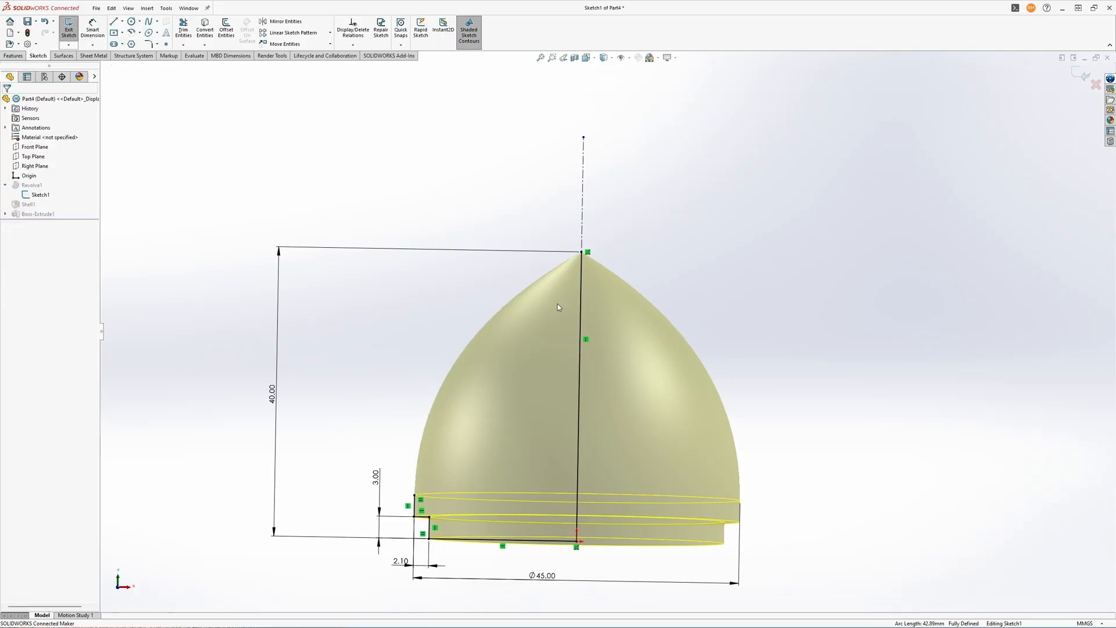
- Sketch a circle of about 6.4 mm radius centred on the vertical axis line and passing through the tip point
{"action": "left_click", "coordinate": [132, 22]}
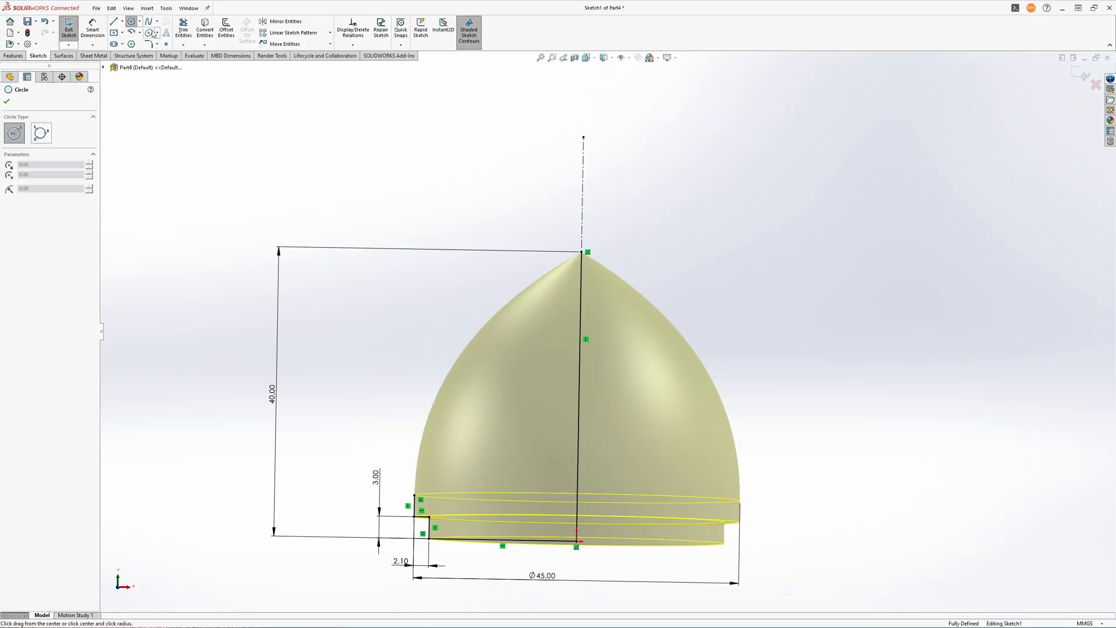
{"action": "left_click", "coordinate": [580, 299]}
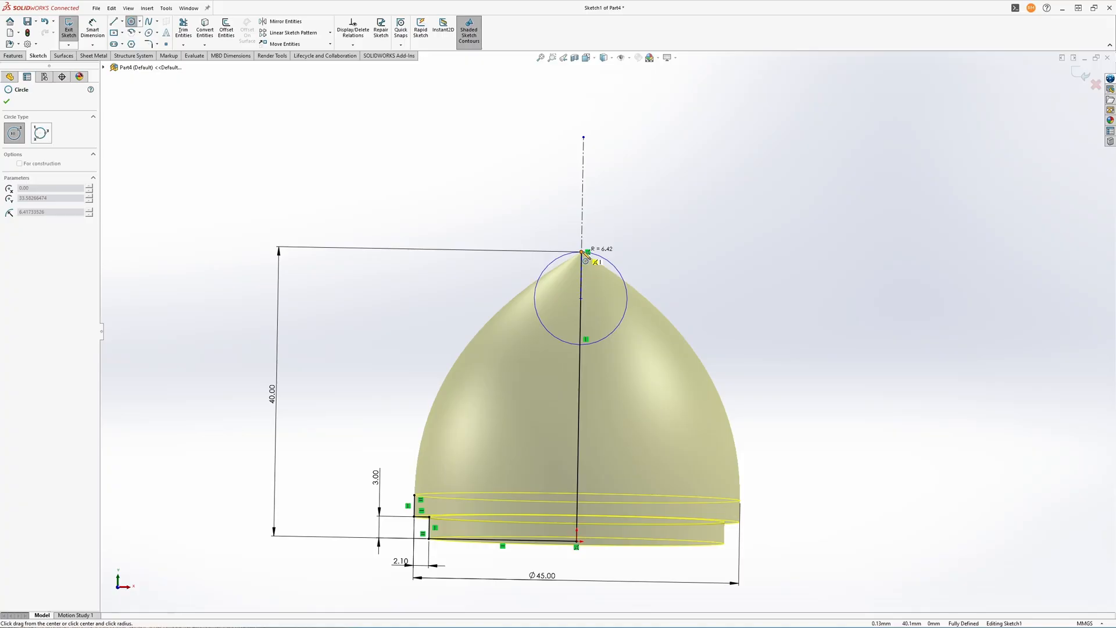
{"action": "left_click", "coordinate": [582, 251]}
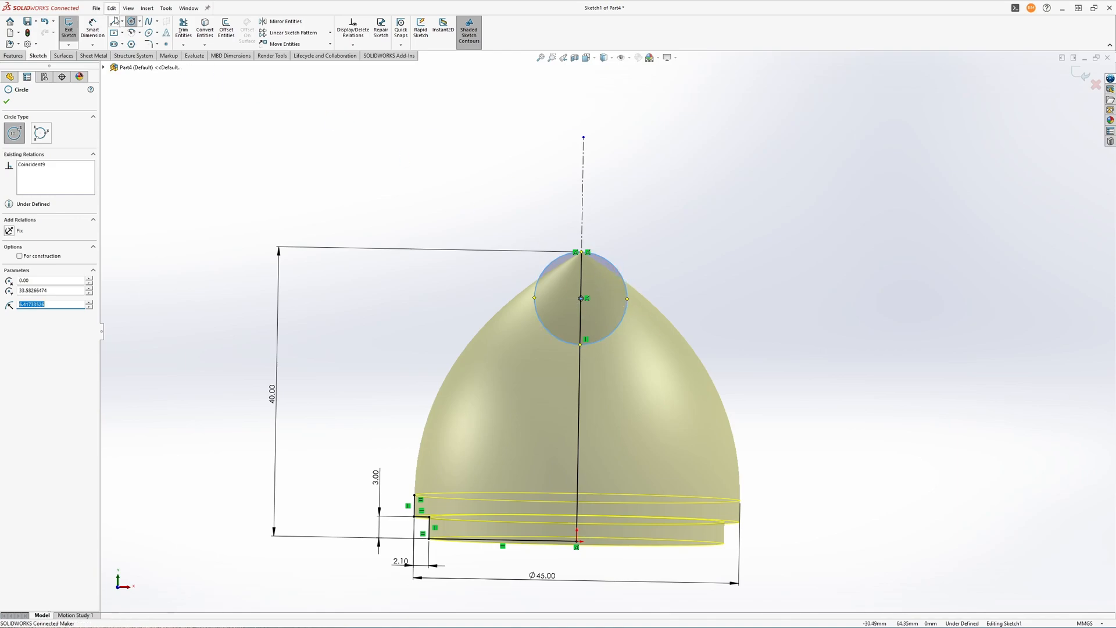
- Draw a three-vertex Bezier style spline from the outer wall's upper endpoint to the circle, and make the two tangent
{"action": "left_click", "coordinate": [157, 25]}
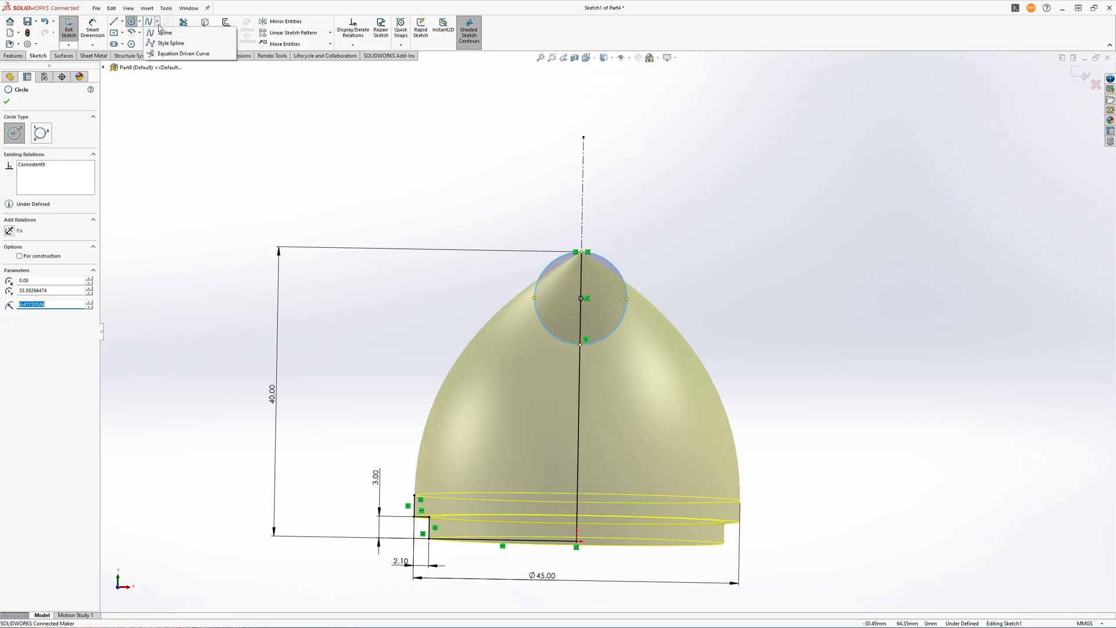
{"action": "left_click", "coordinate": [167, 44]}
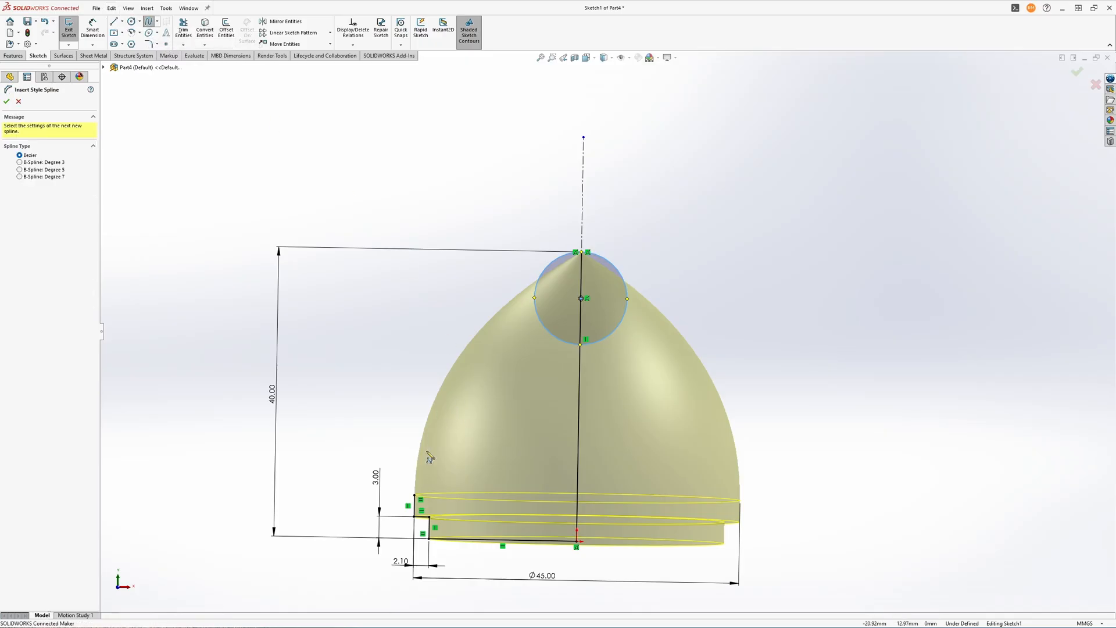
{"action": "left_click", "coordinate": [415, 496]}
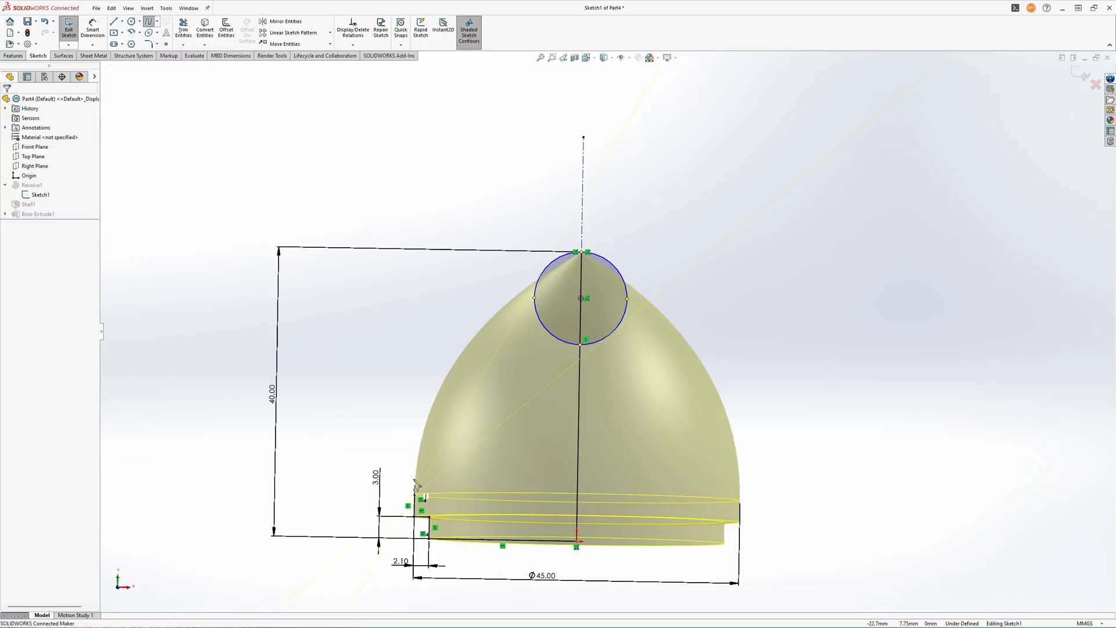
{"action": "left_click", "coordinate": [416, 350]}
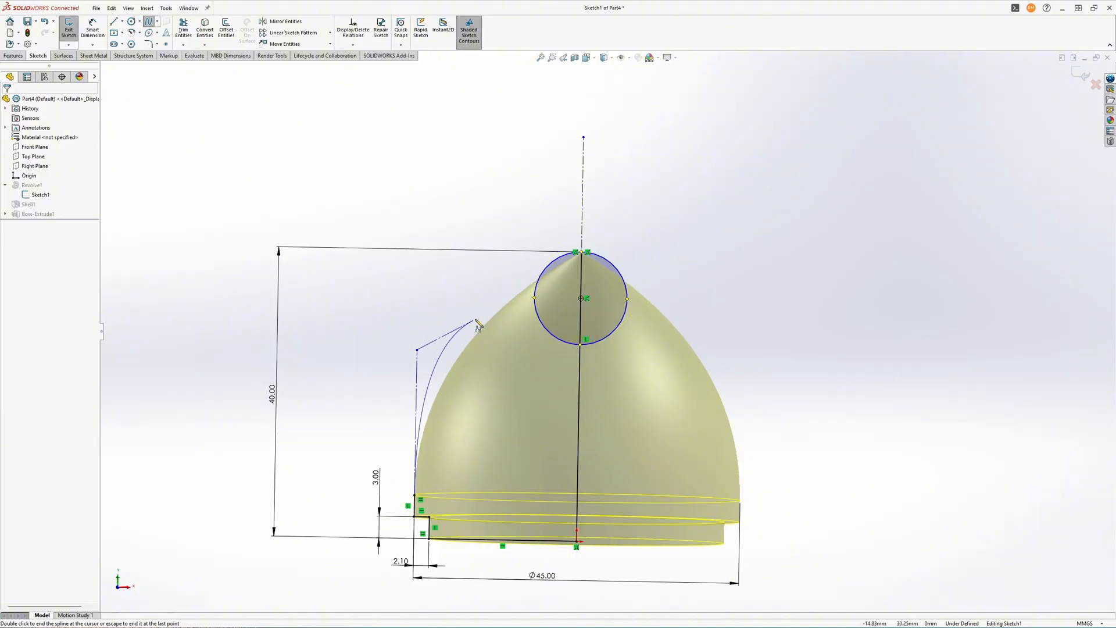
{"action": "double_click", "coordinate": [553, 265]}
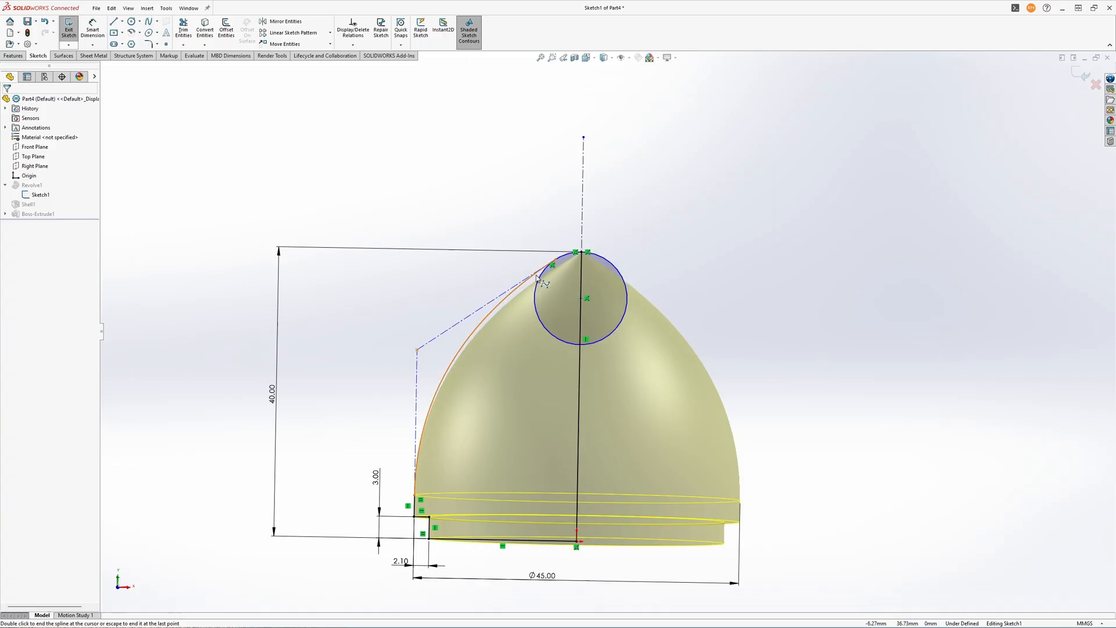
{"action": "left_click", "coordinate": [547, 275]}
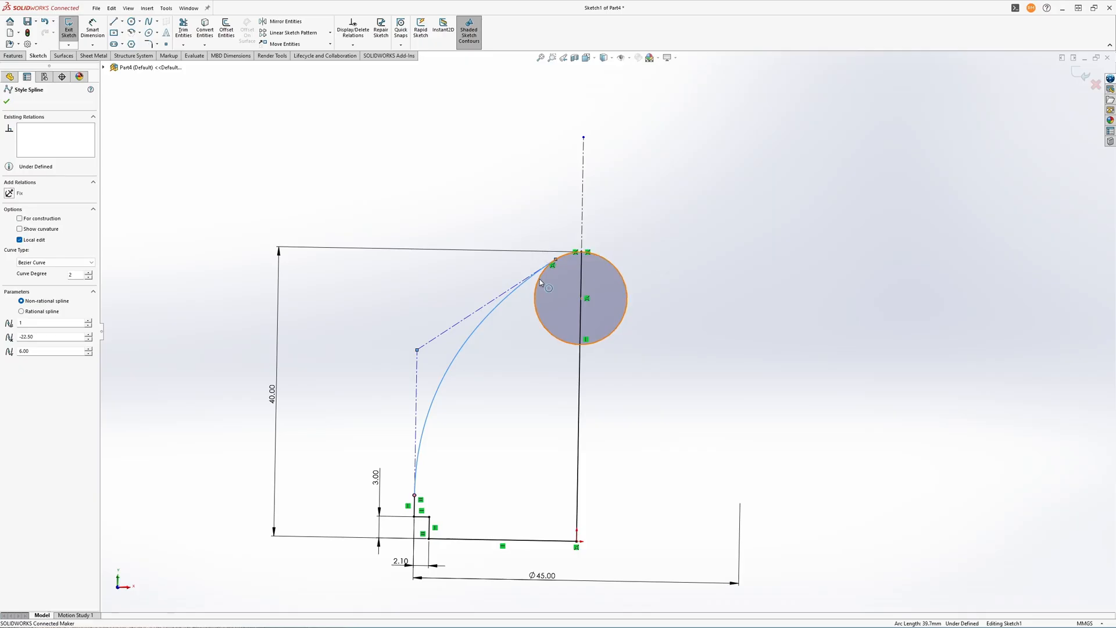
{"action": "left_click", "coordinate": [539, 279], "text": "ctrl"}
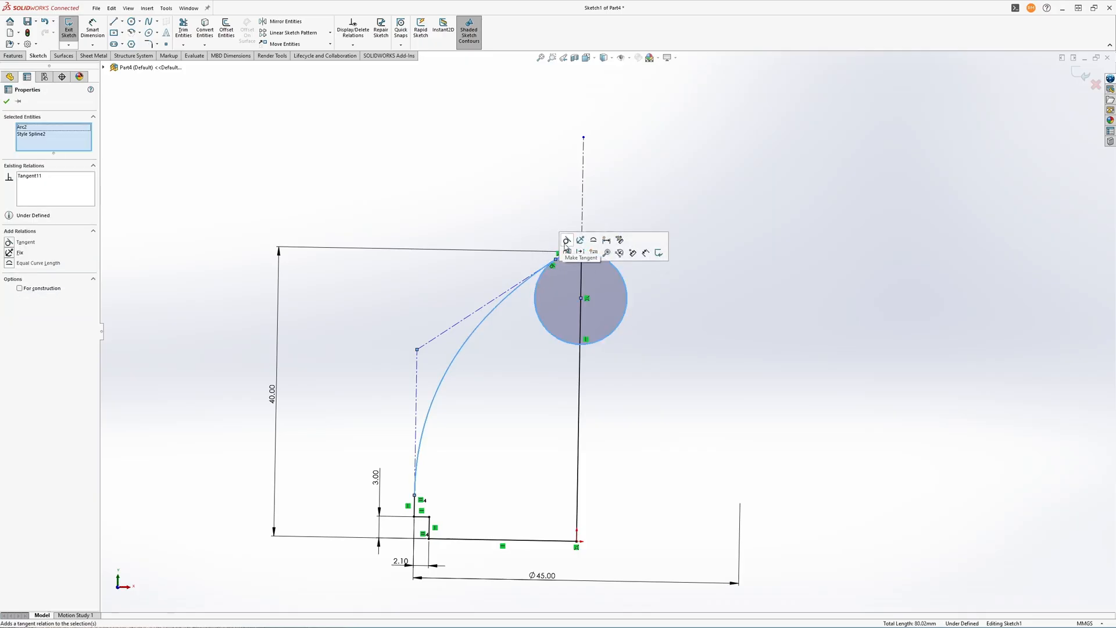
{"action": "left_click", "coordinate": [567, 241]}
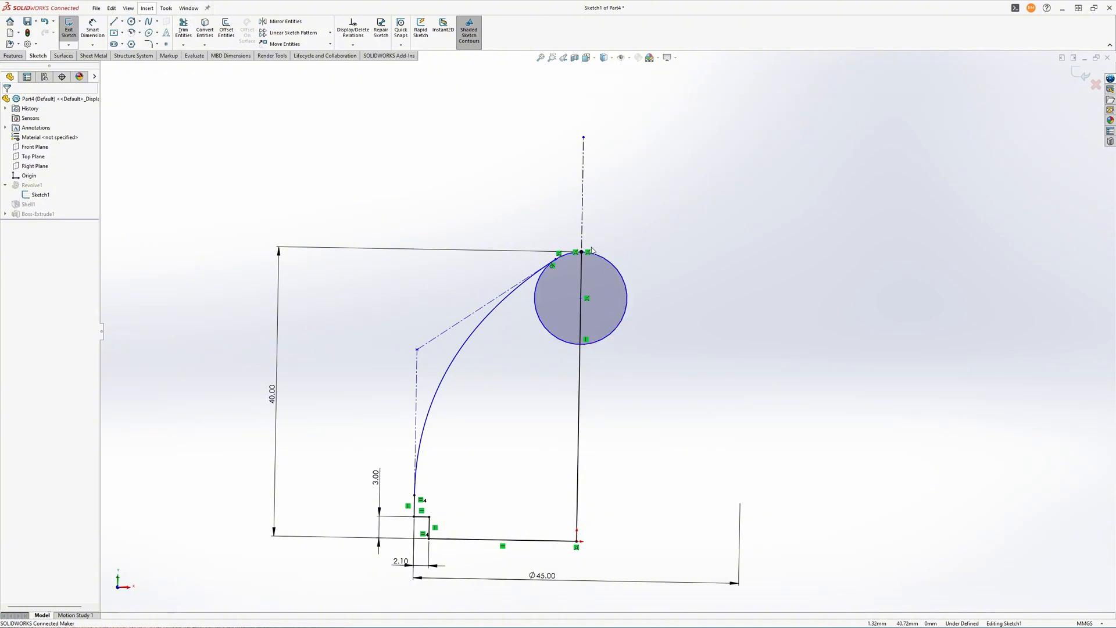
- Trim the circle's half beyond the axis and its arc inside the profile, leaving a short rounded cap between spline and tip
{"action": "scroll", "coordinate": [578, 247], "scroll_direction": "down", "scroll_amount": 5}
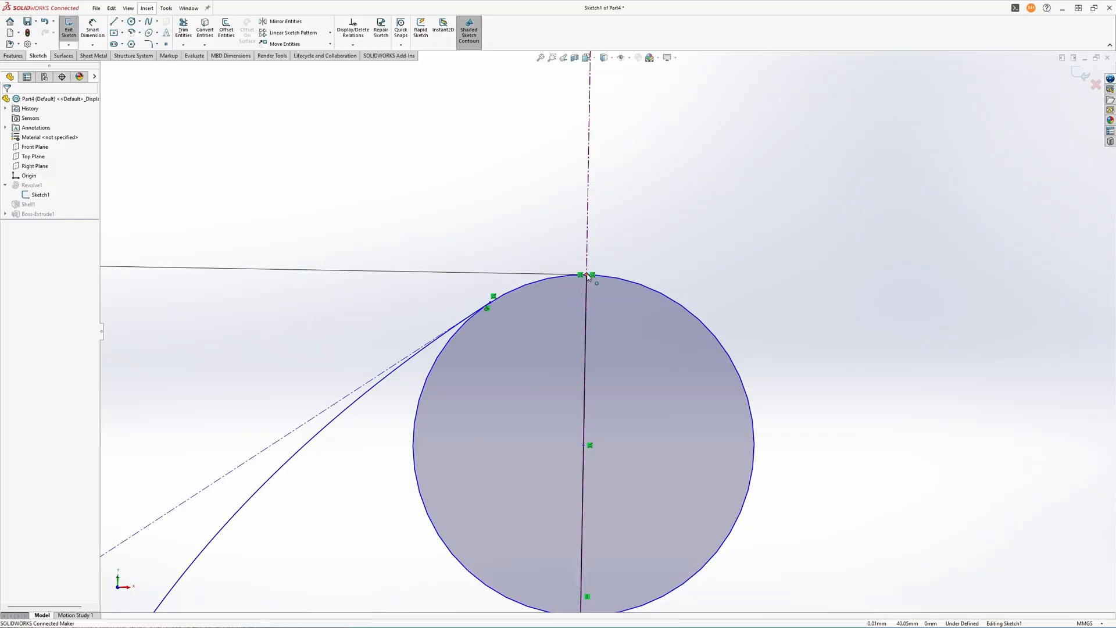
{"action": "left_click", "coordinate": [184, 30]}
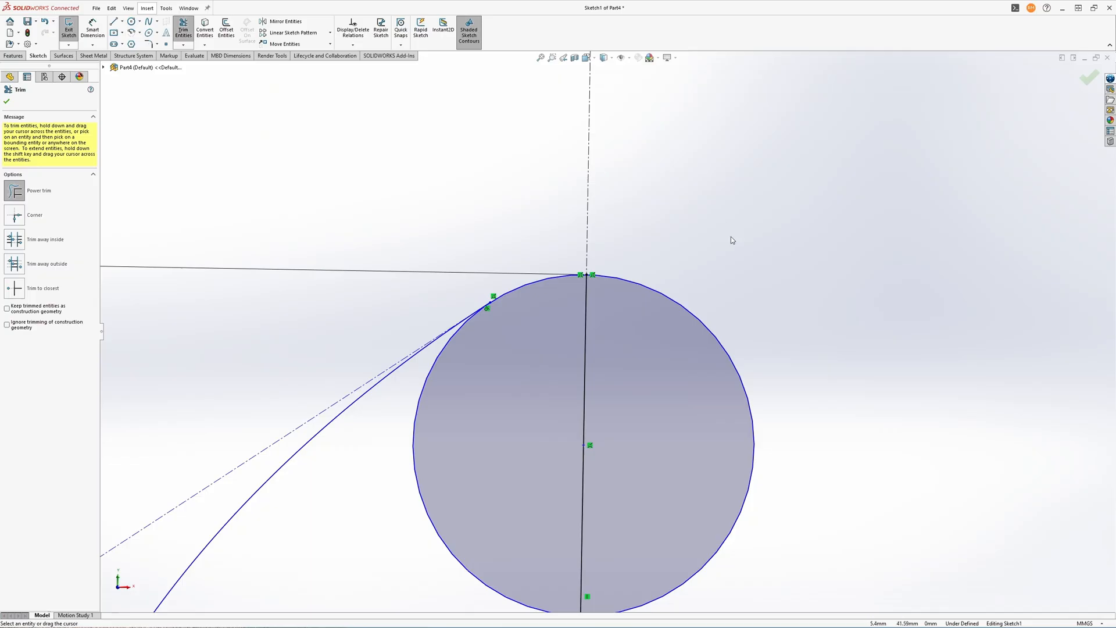
{"action": "scroll", "coordinate": [693, 275], "scroll_direction": "up", "scroll_amount": 5}
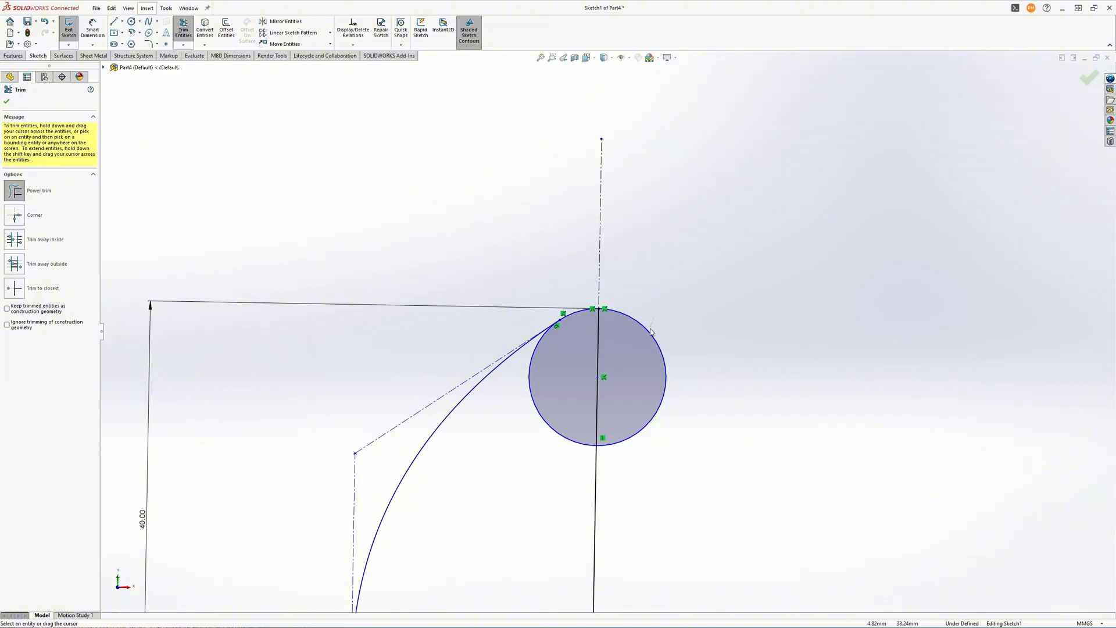
{"action": "left_click_drag", "start_coordinate": [651, 331], "coordinate": [647, 338]}
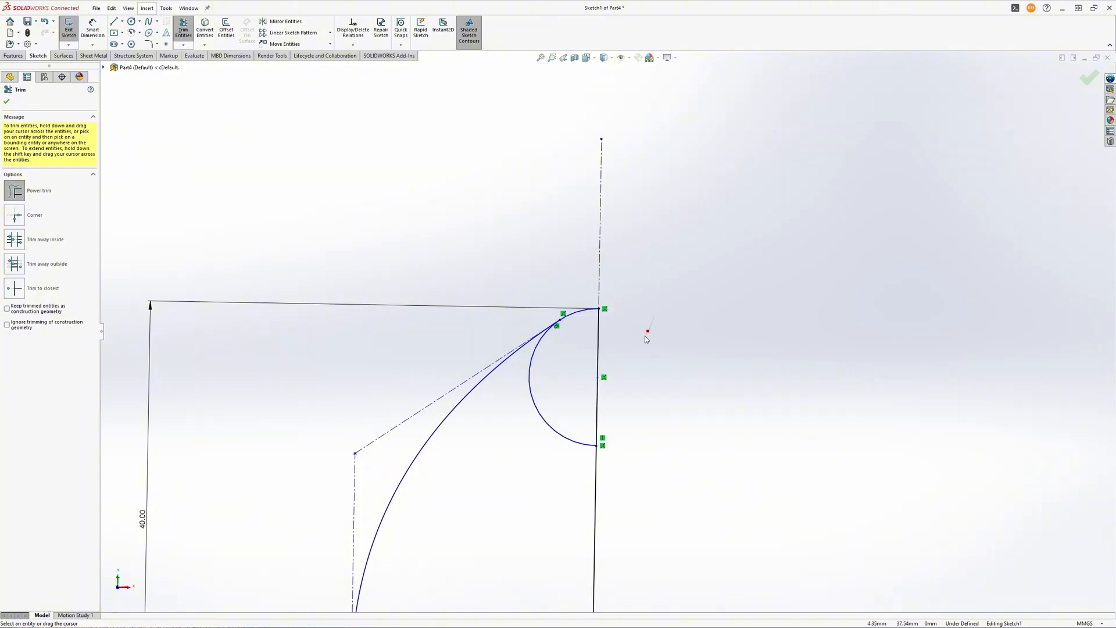
{"action": "left_click", "coordinate": [599, 314]}
{"action": "left_click_drag", "start_coordinate": [530, 436], "coordinate": [538, 419]}
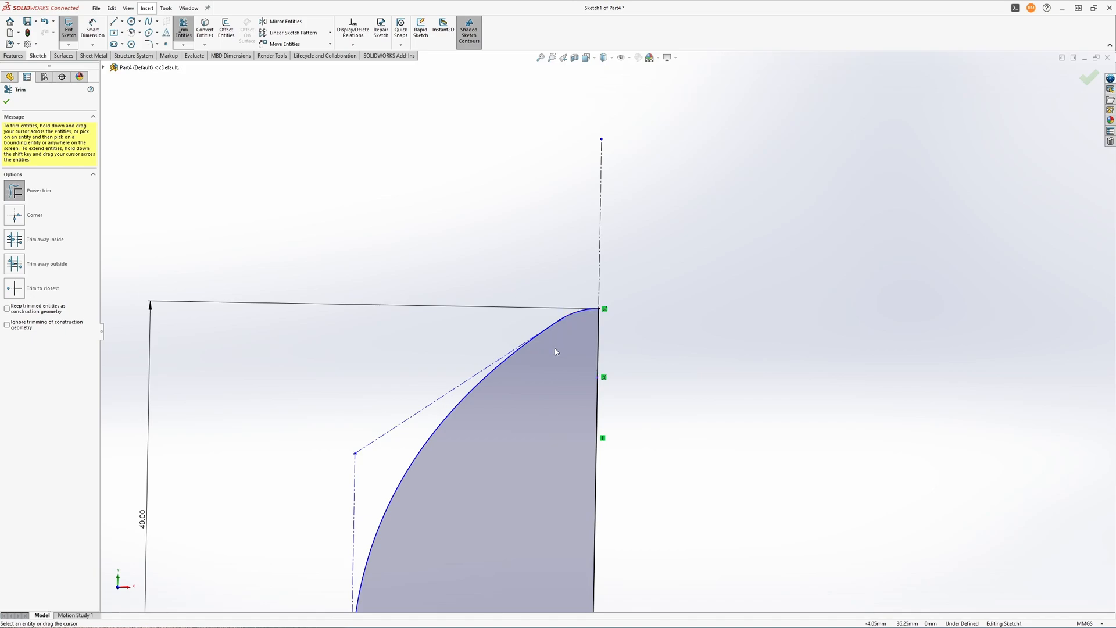
{"action": "scroll", "coordinate": [555, 352], "scroll_direction": "up", "scroll_amount": 4}
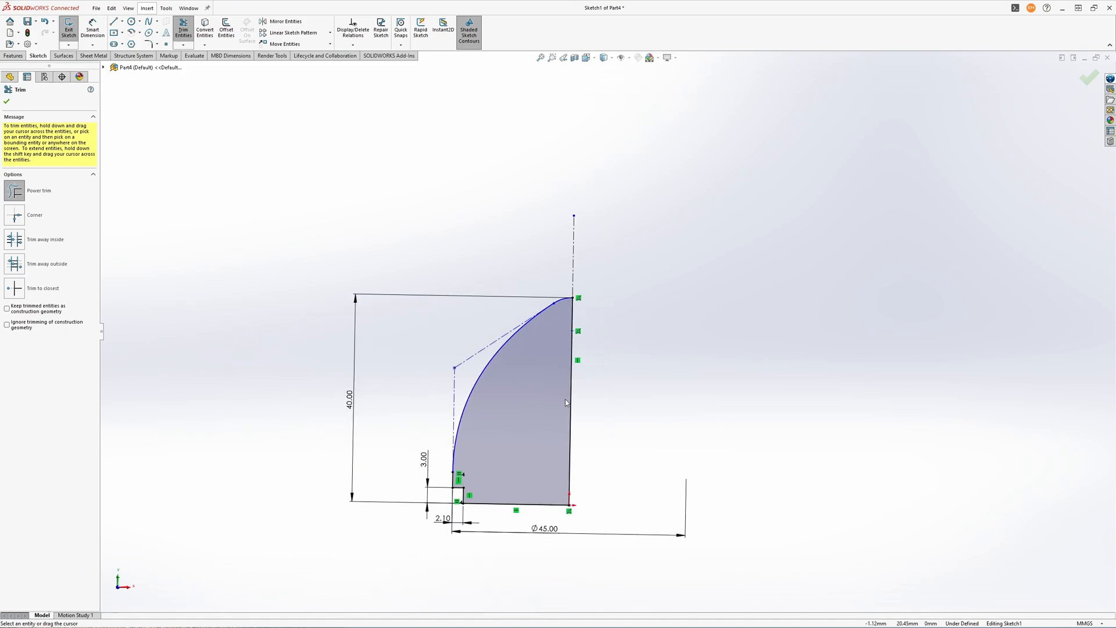
{"action": "key", "text": "Escape"}
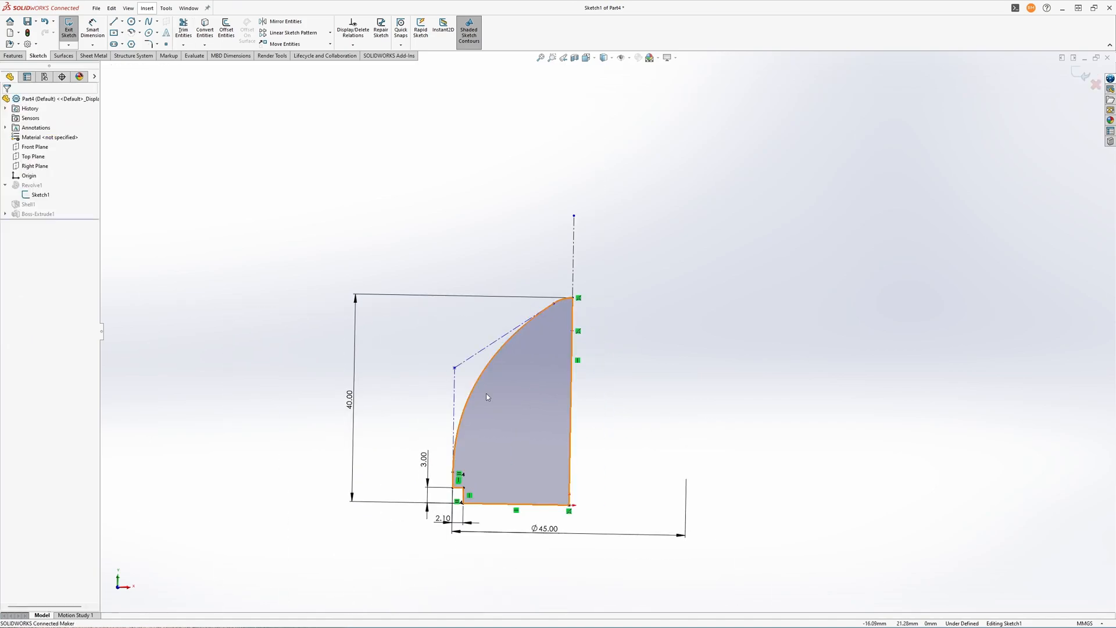
- Dimension the height of the spline's middle control vertex above the origin at 25 mm
{"action": "left_click", "coordinate": [453, 402]}
{"action": "left_click", "coordinate": [533, 375]}
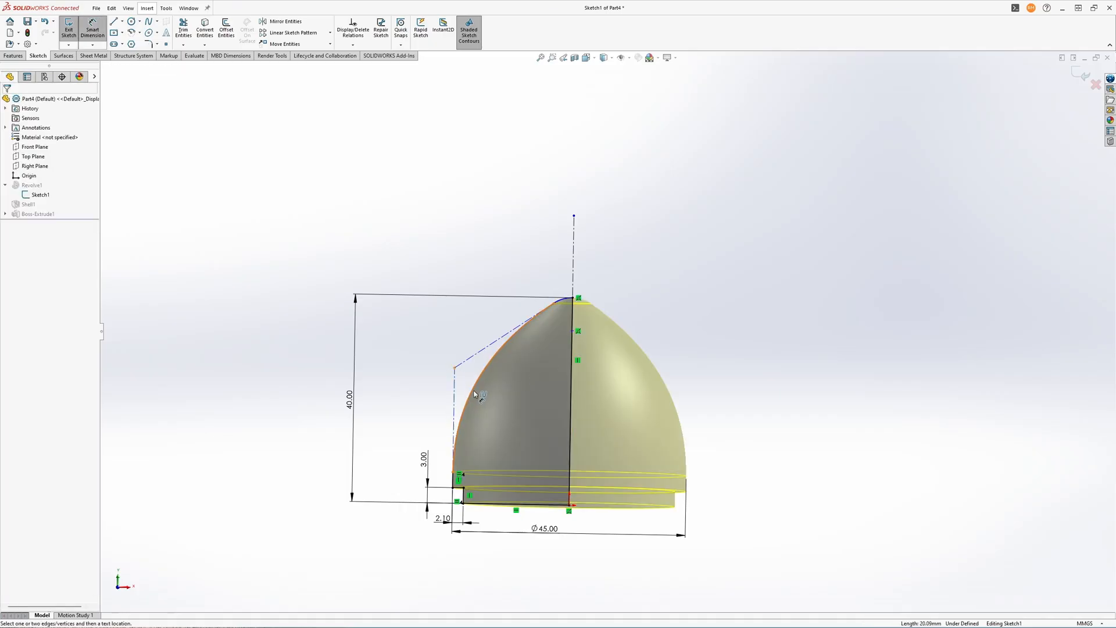
{"action": "left_click", "coordinate": [454, 368]}
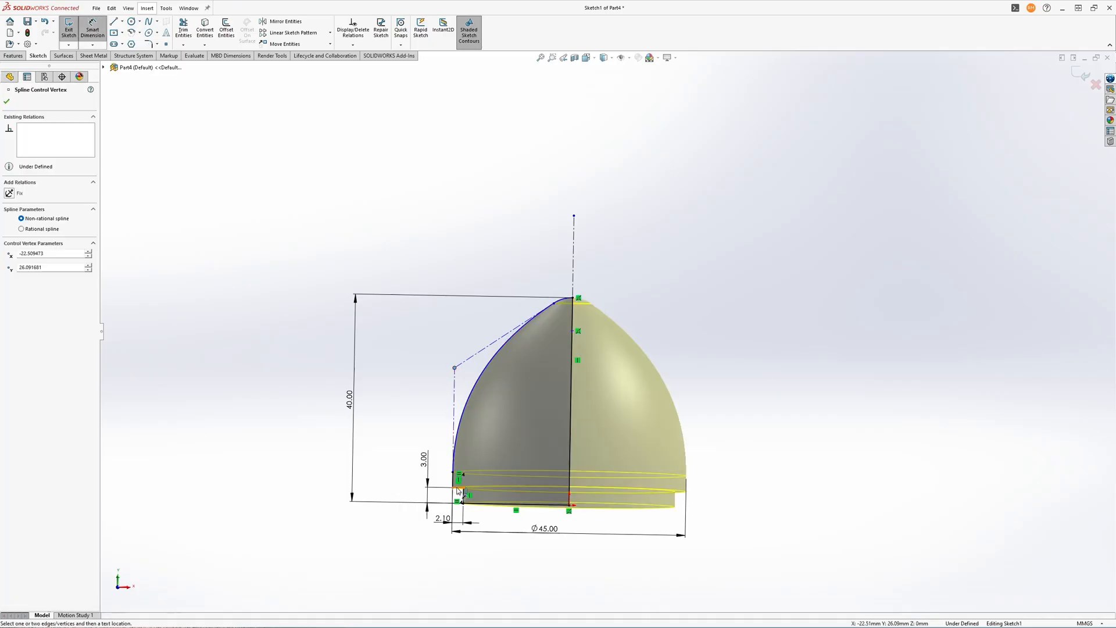
{"action": "left_click", "coordinate": [569, 504]}
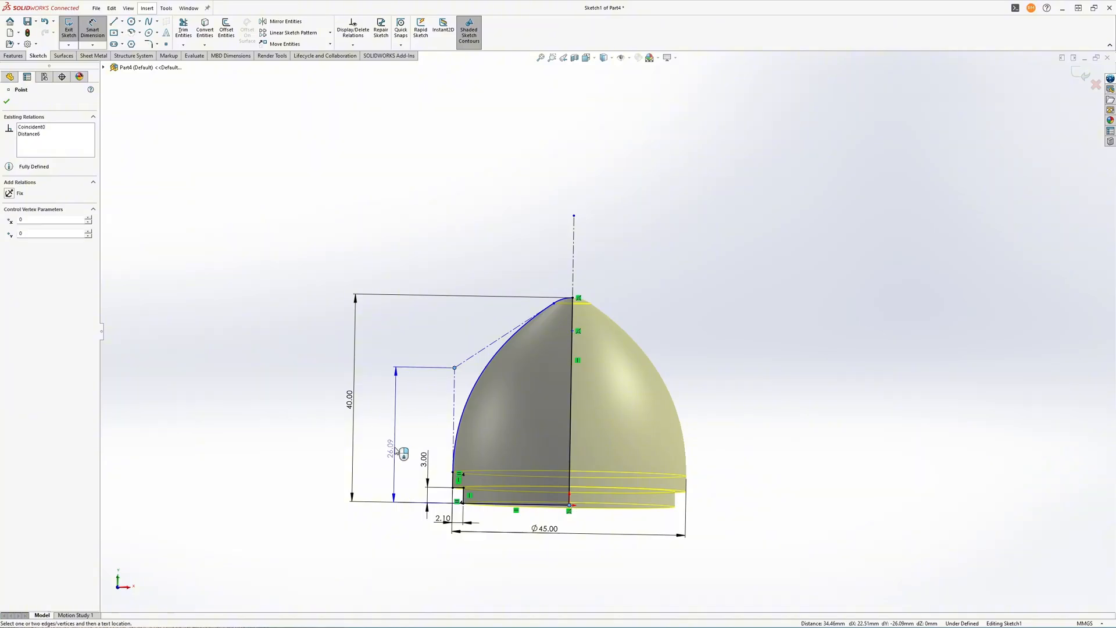
{"action": "left_click", "coordinate": [403, 453]}
{"action": "type", "text": "25"}
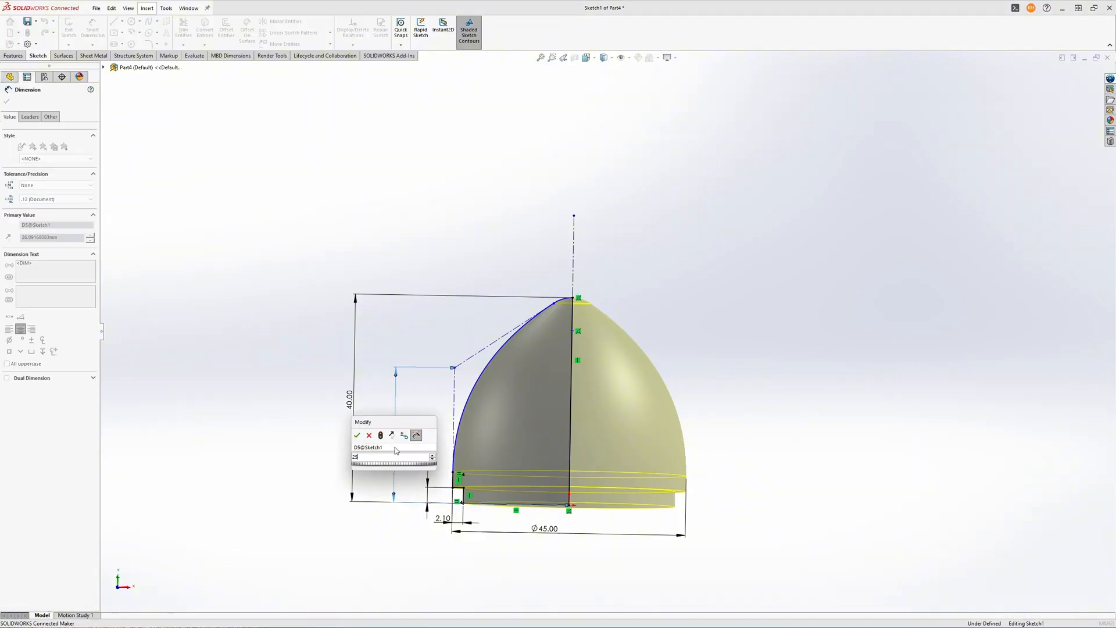
{"action": "key", "text": "Return"}
{"action": "key", "text": "Escape"}
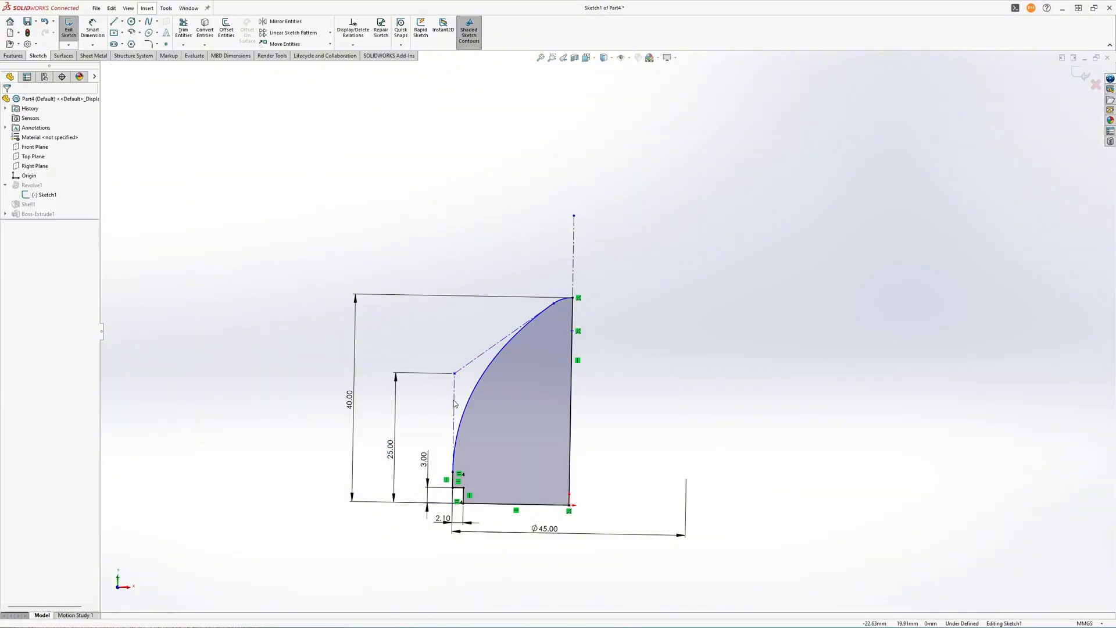
- Add a relation aligning the spline's lower control leg with the short vertical outer-wall line
{"action": "left_click", "coordinate": [455, 462]}
{"action": "left_click", "coordinate": [452, 481]}
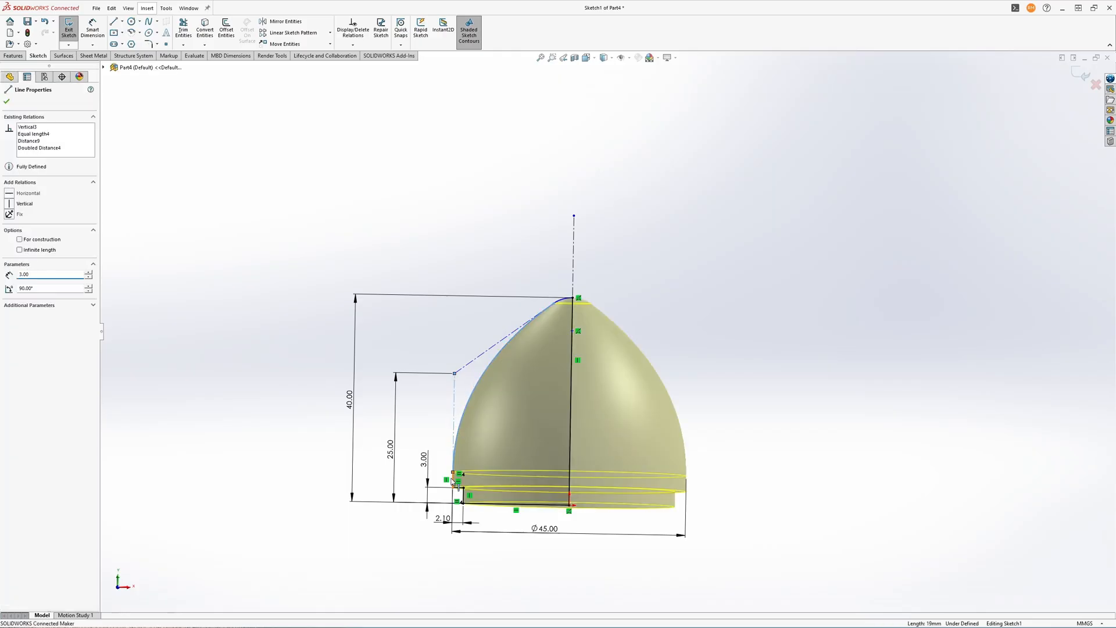
{"action": "left_click", "coordinate": [454, 462], "text": "ctrl"}
{"action": "left_click", "coordinate": [505, 440]}
{"action": "left_click", "coordinate": [704, 305]}
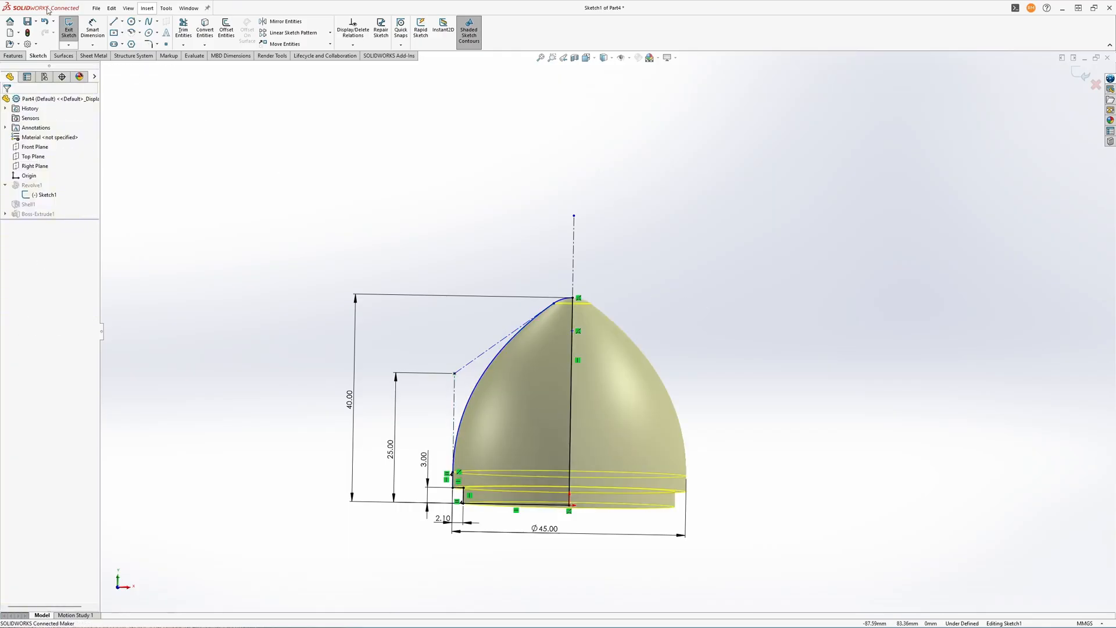
- Add a radius dimension of 5 mm to the rounded cap arc at the profile's tip
{"action": "left_click", "coordinate": [92, 29]}
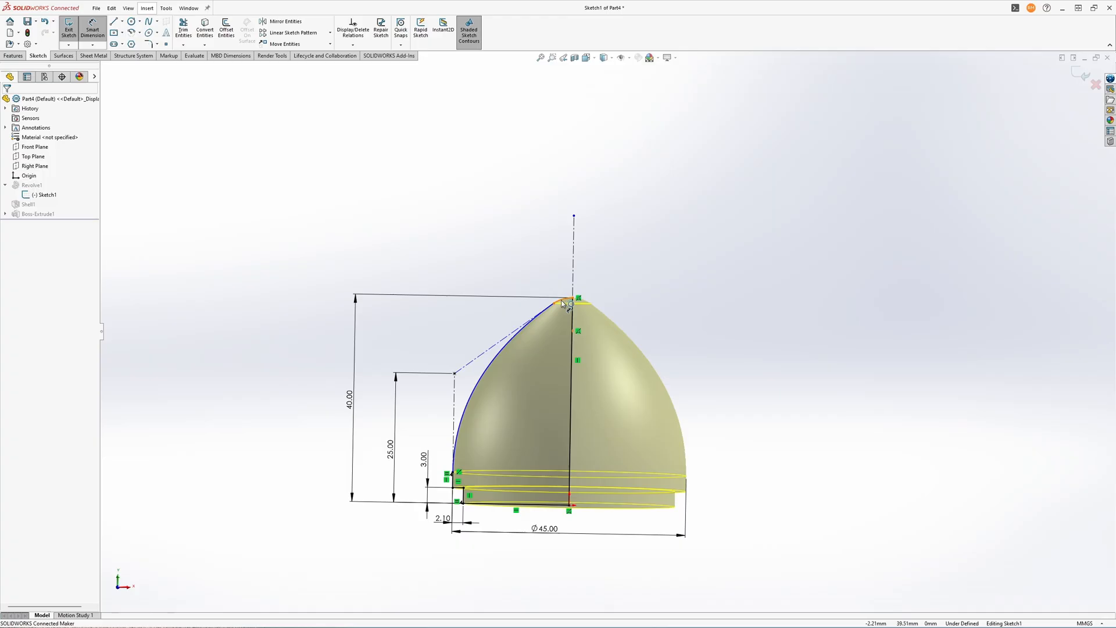
{"action": "left_click", "coordinate": [562, 303]}
{"action": "left_click", "coordinate": [547, 256]}
{"action": "type", "text": "5"}
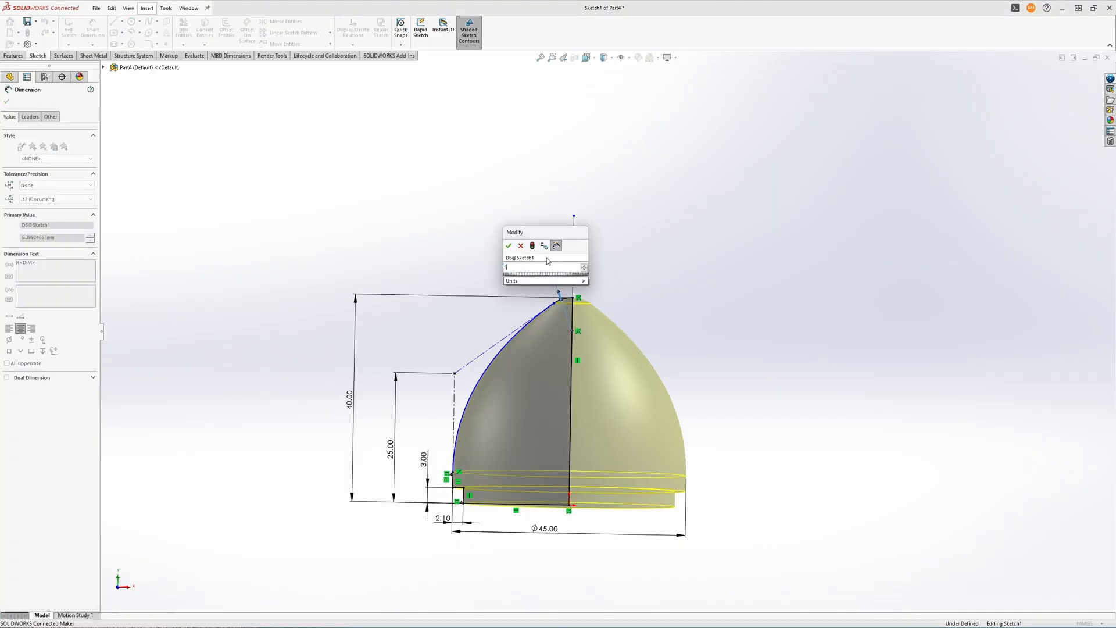
{"action": "key", "text": "Return"}
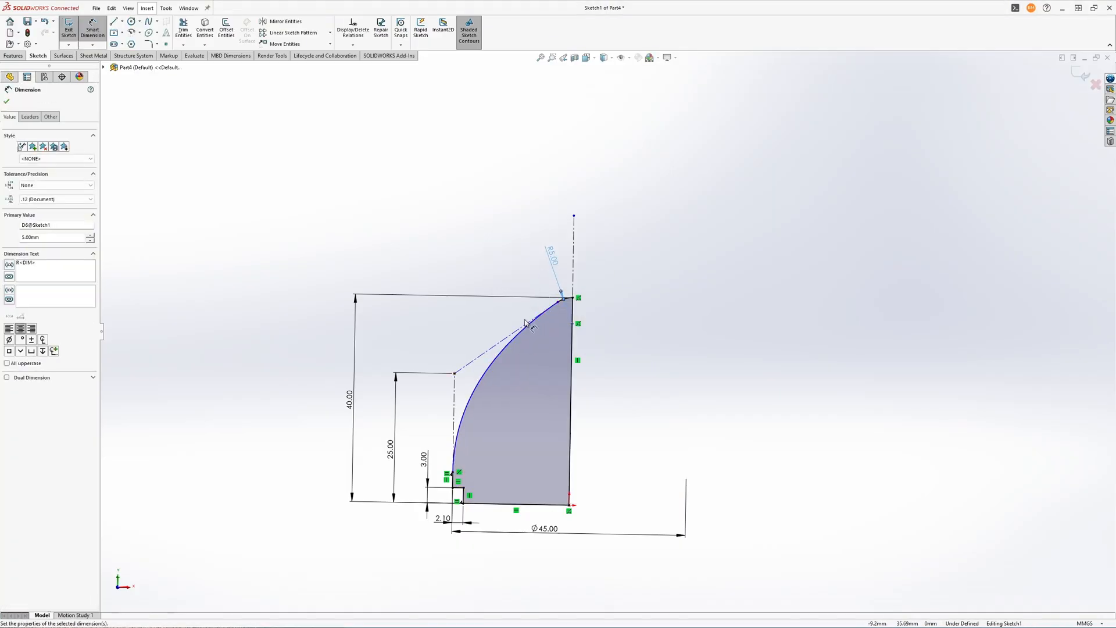
{"action": "key", "text": "Escape"}
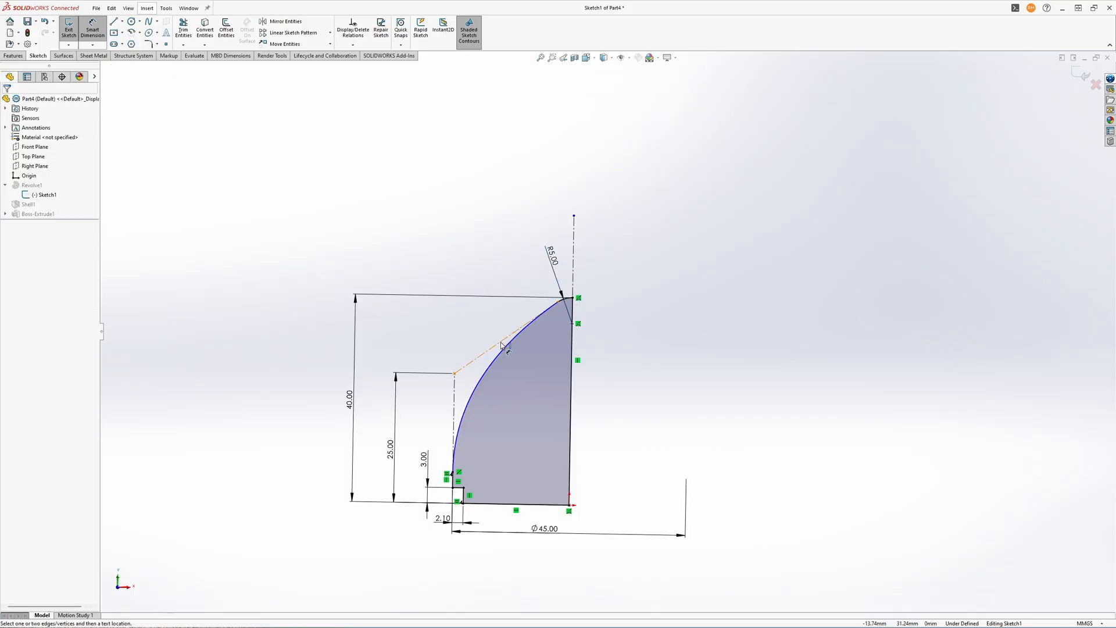
- Dimension the angle between the spline's upper control leg and the vertical axis at 55 degrees
{"action": "left_click", "coordinate": [502, 342]}
{"action": "left_click", "coordinate": [572, 304]}
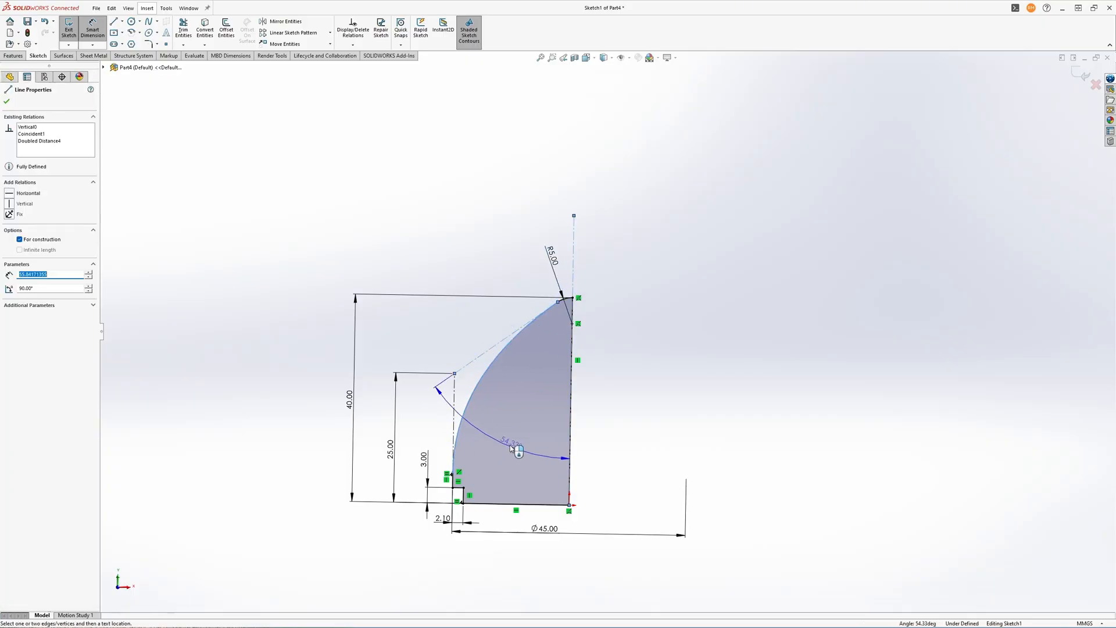
{"action": "left_click", "coordinate": [516, 449]}
{"action": "type", "text": "55"}
{"action": "key", "text": "Return"}
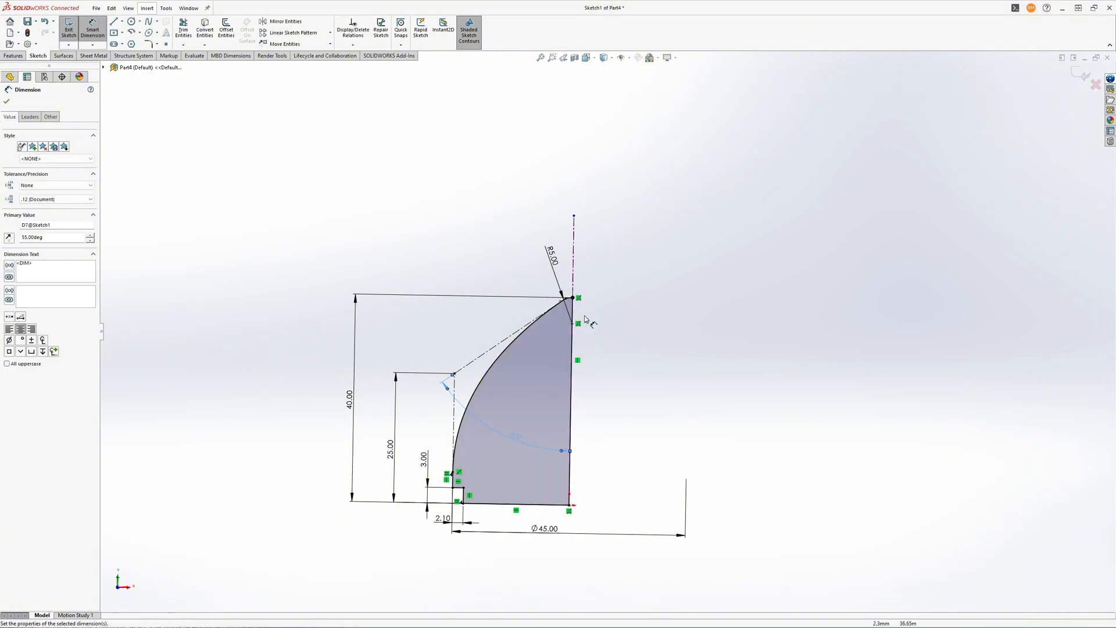
{"action": "left_click", "coordinate": [645, 273]}
{"action": "scroll", "coordinate": [607, 321], "scroll_direction": "up", "scroll_amount": 1}
{"action": "middle_click_drag", "start_coordinate": [598, 330], "coordinate": [588, 337]}
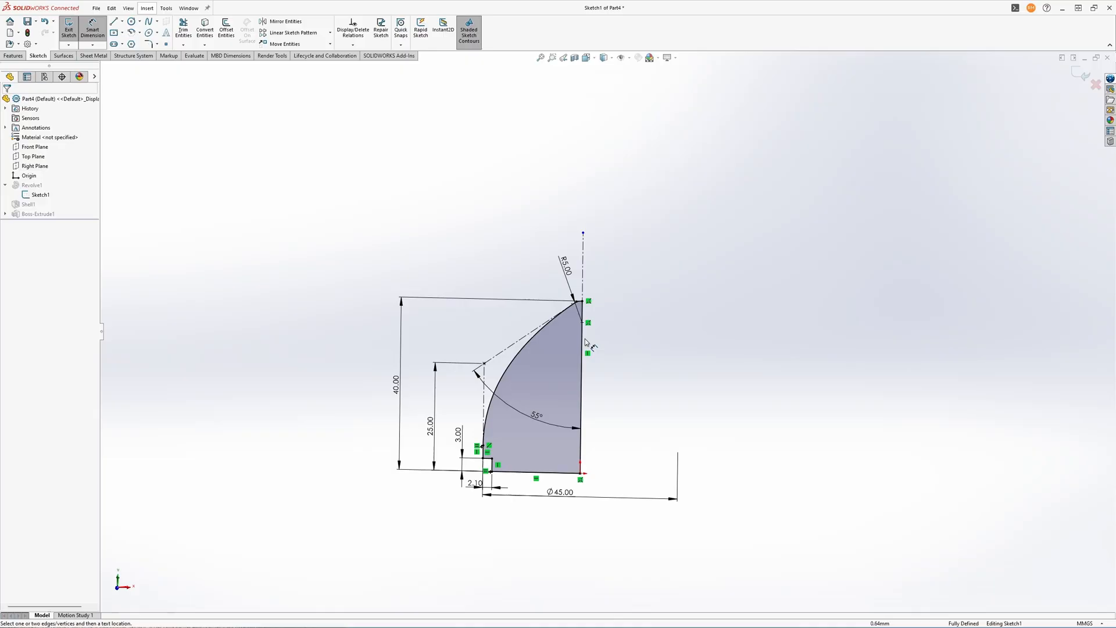
- Try a value of 65 degrees for the angle between the spline's upper control leg and the axis
{"action": "double_click", "coordinate": [536, 415]}
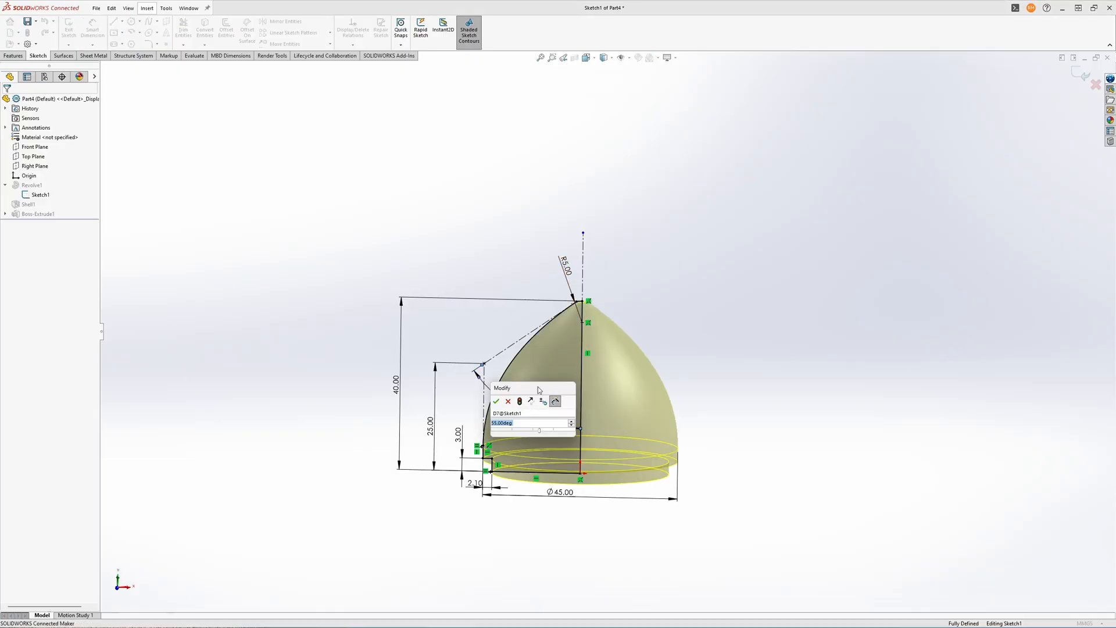
{"action": "left_click_drag", "start_coordinate": [530, 412], "coordinate": [675, 327]}
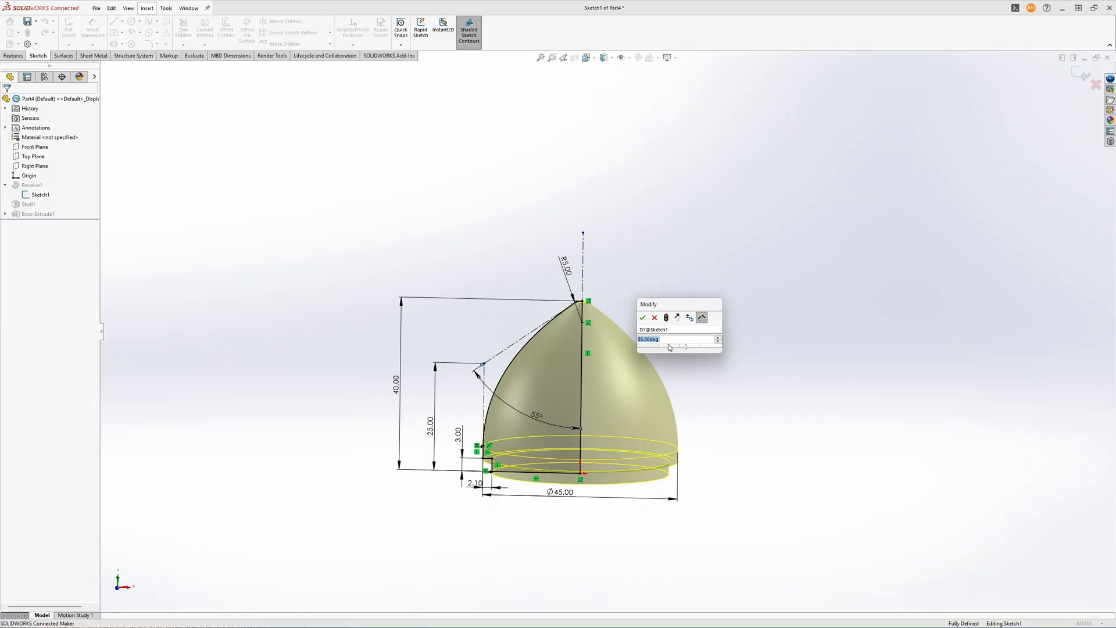
{"action": "type", "text": "65"}
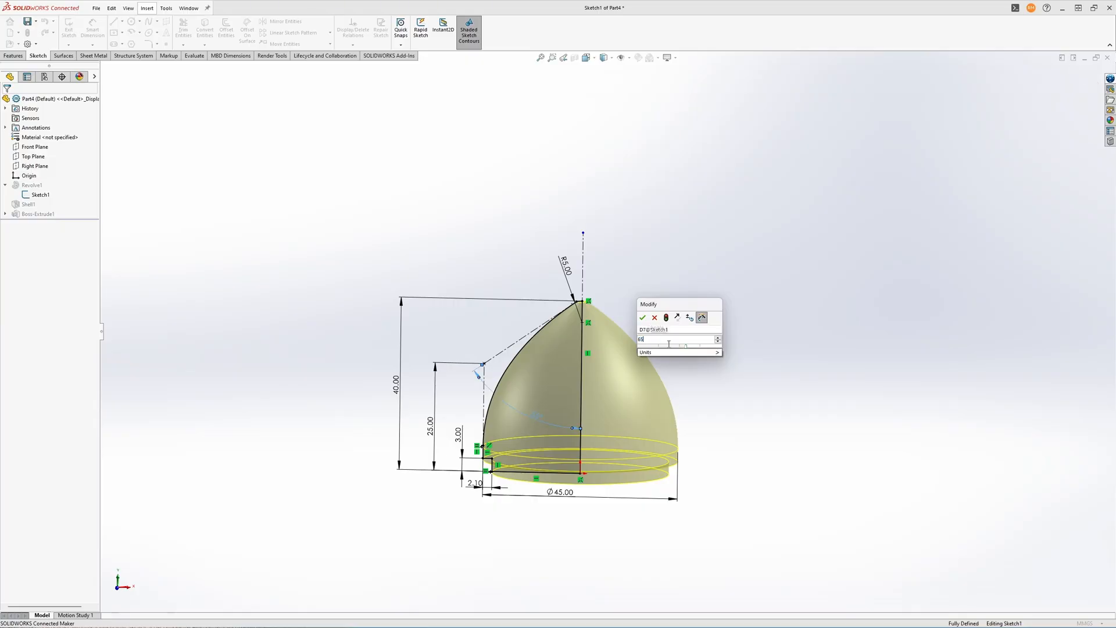
{"action": "key", "text": "Return"}
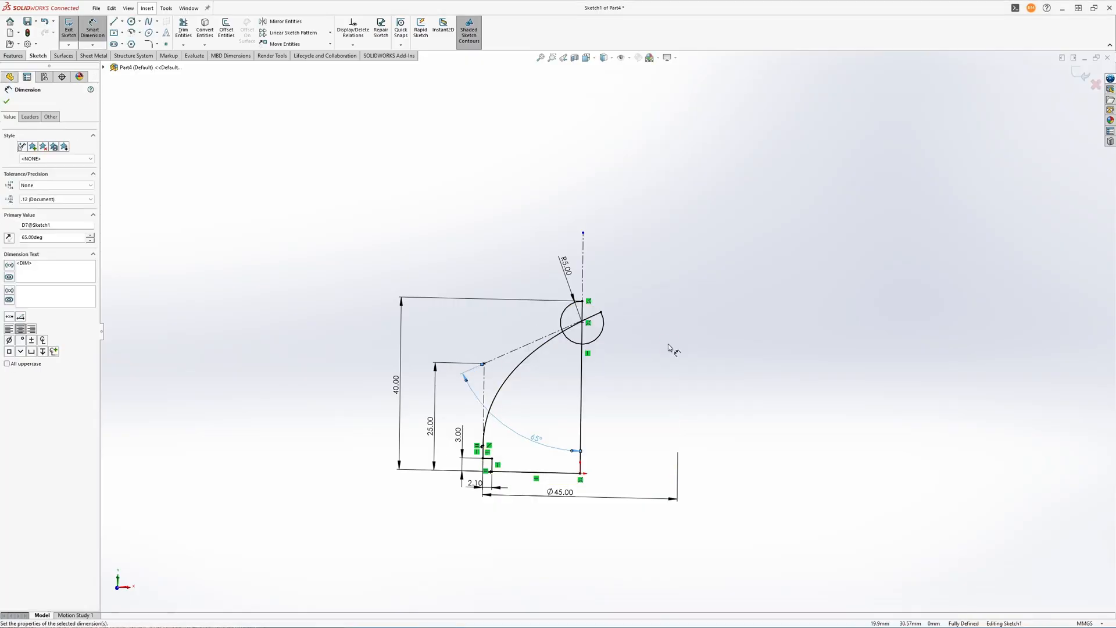
{"action": "key", "text": "Escape"}
- Try a value of 45 degrees for the angle between the spline's upper control leg and the axis
{"action": "double_click", "coordinate": [535, 415]}
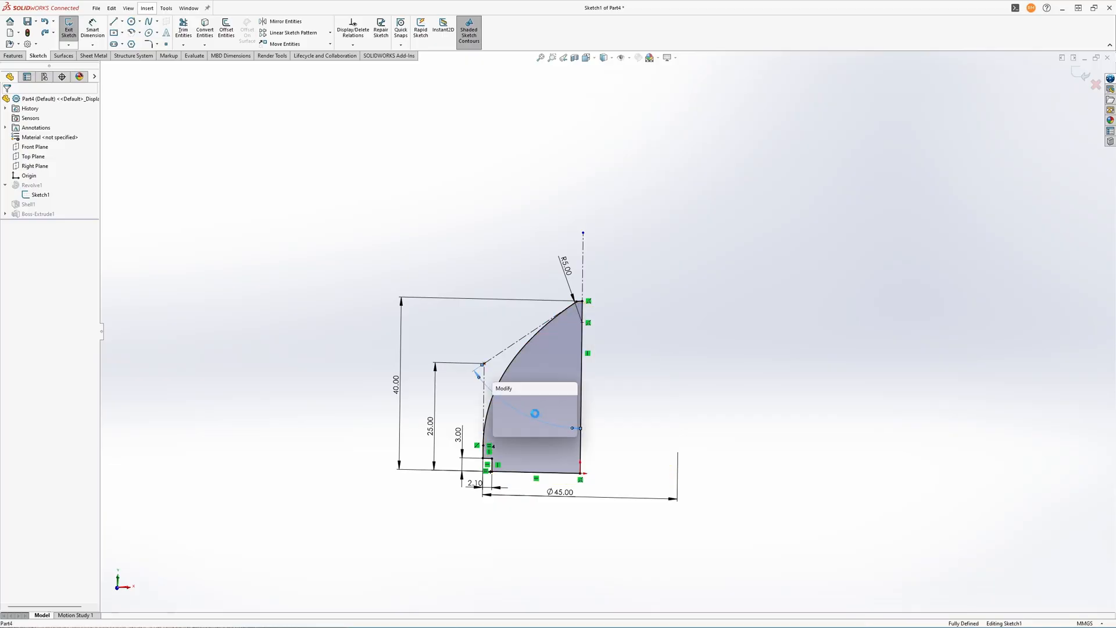
{"action": "type", "text": "45"}
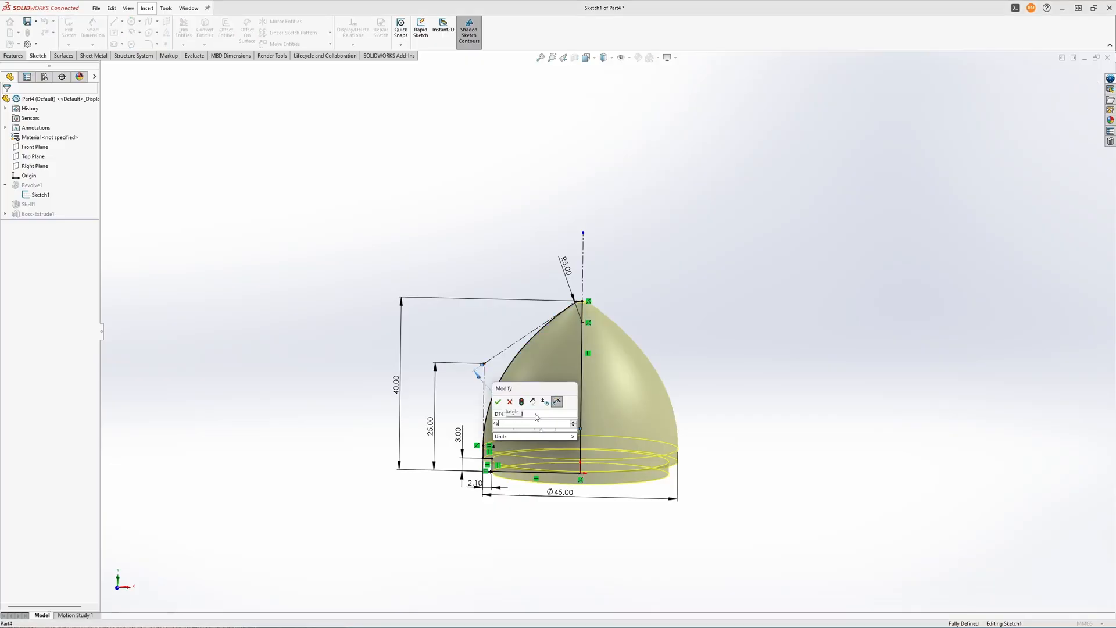
{"action": "key", "text": "Return"}
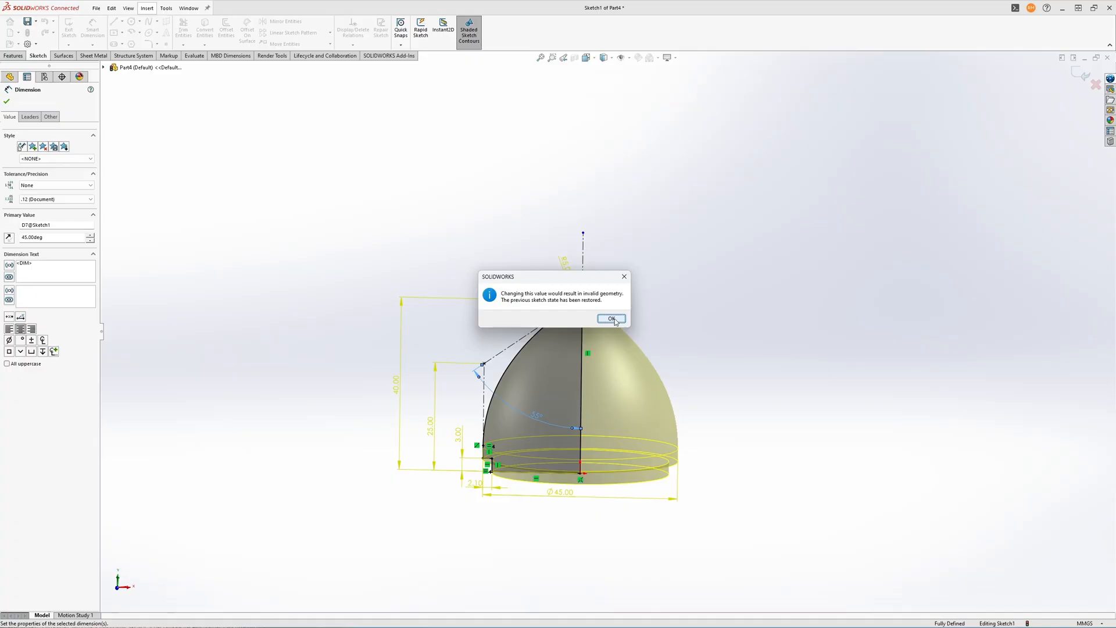
{"action": "left_click_drag", "start_coordinate": [561, 276], "coordinate": [679, 262]}
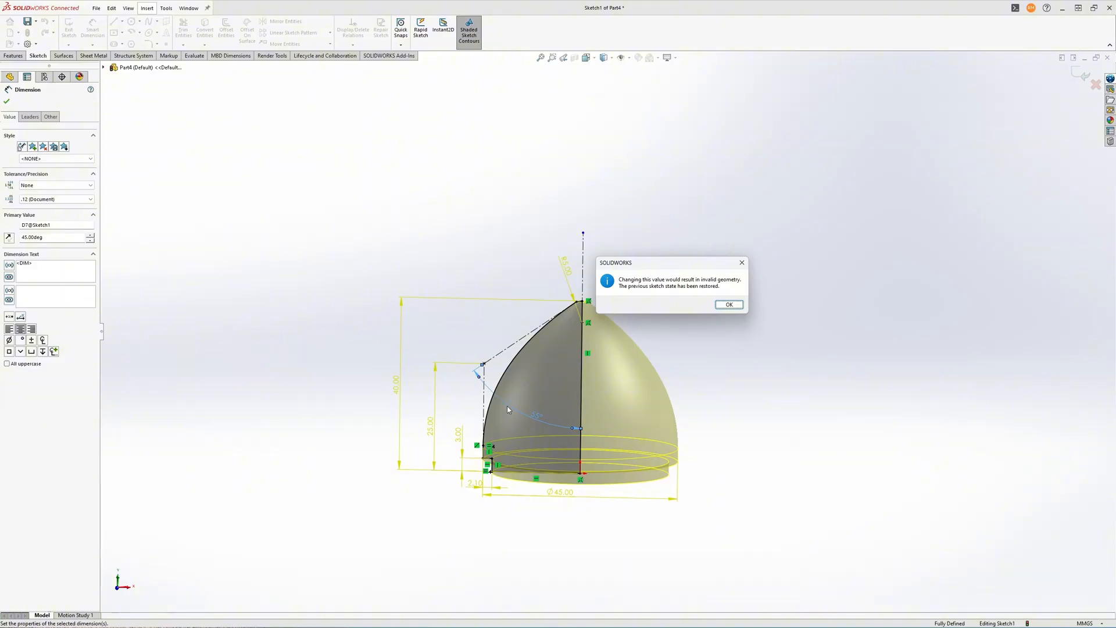
{"action": "left_click", "coordinate": [729, 305]}
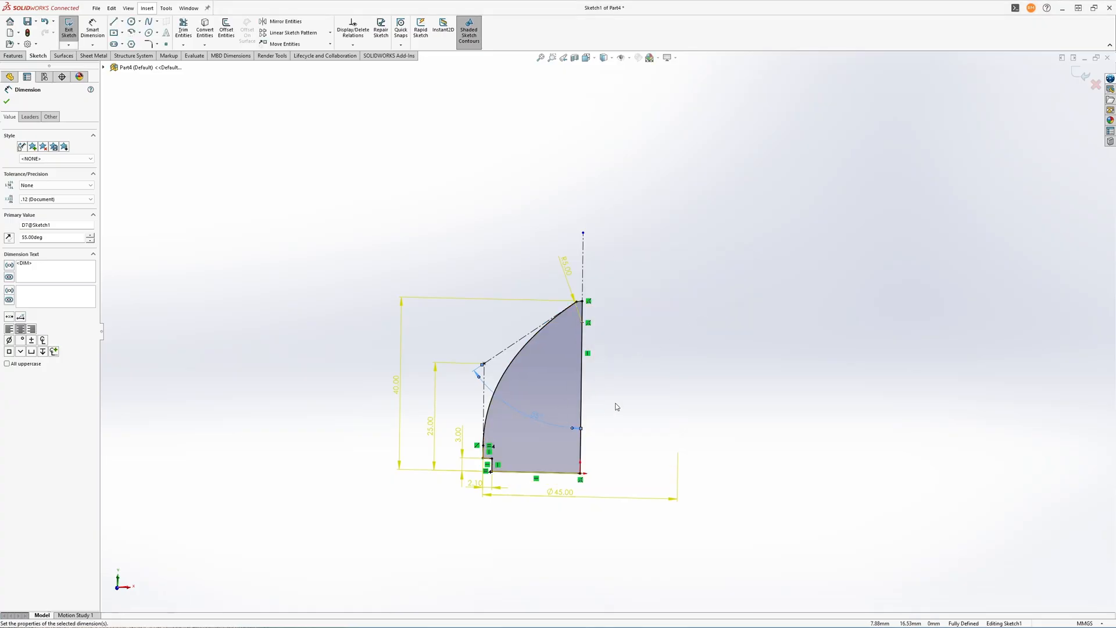
- Undo the control leg's angle dimension and the 5 mm value of the tip arc's radius
{"action": "key", "text": "ctrl+z"}
{"action": "key", "text": "ctrl+z"}
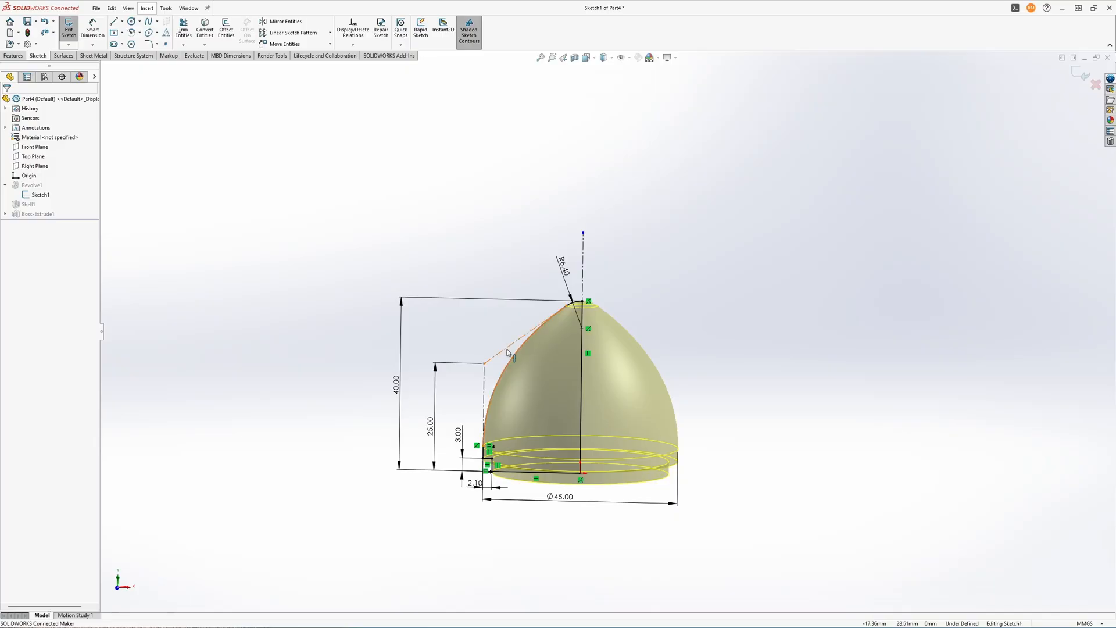
{"action": "left_click", "coordinate": [85, 29]}
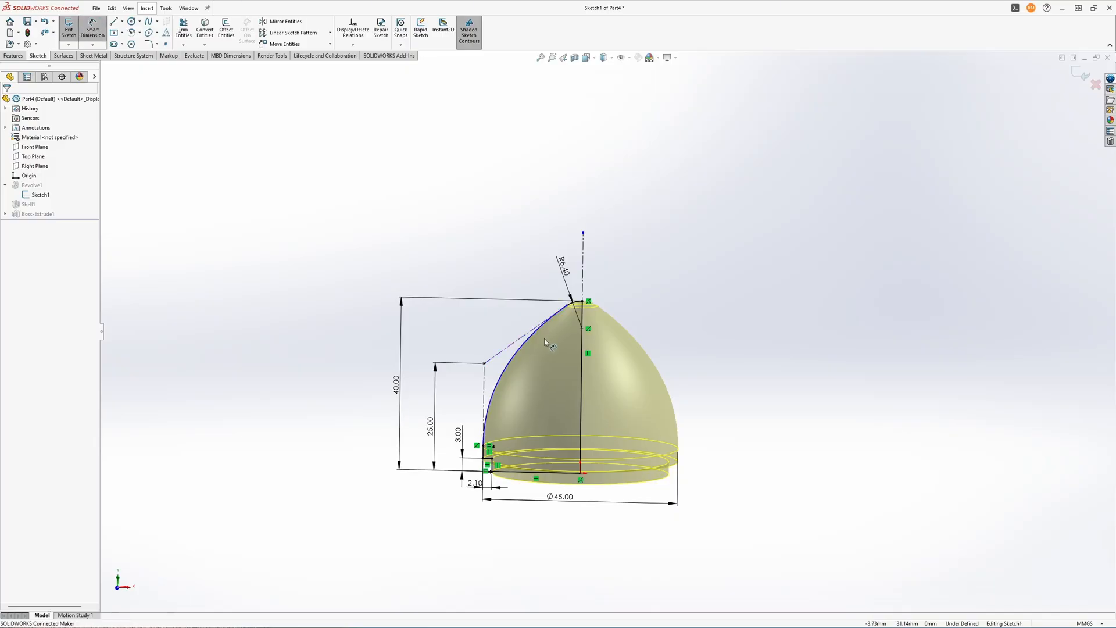
{"action": "left_click", "coordinate": [501, 357]}
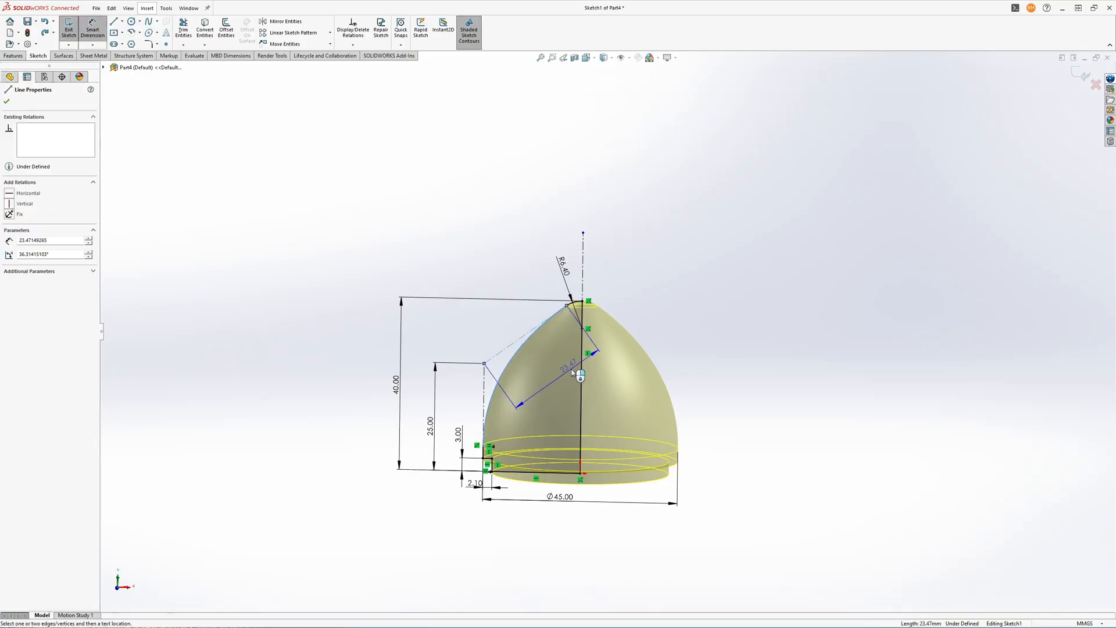
{"action": "key", "text": "Escape"}
{"action": "scroll", "coordinate": [563, 347], "scroll_direction": "down", "scroll_amount": 2}
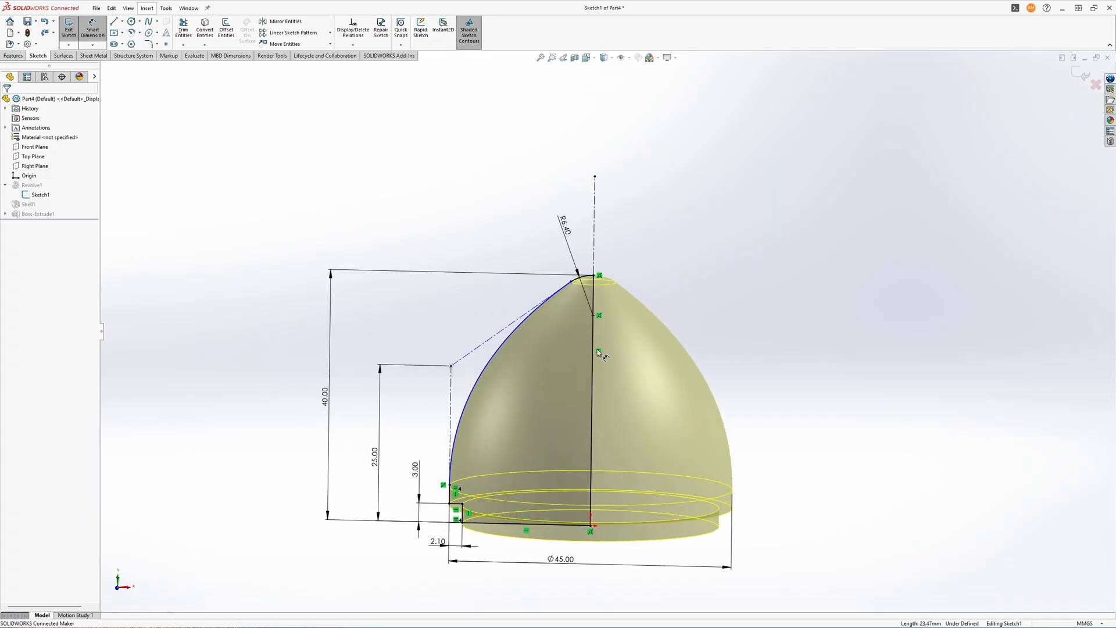
{"action": "key", "text": "Escape"}
- Move the spline's upper endpoint down and outward with the cap arc to about X -6.03, Y 35.75 mm
{"action": "left_click", "coordinate": [493, 361]}
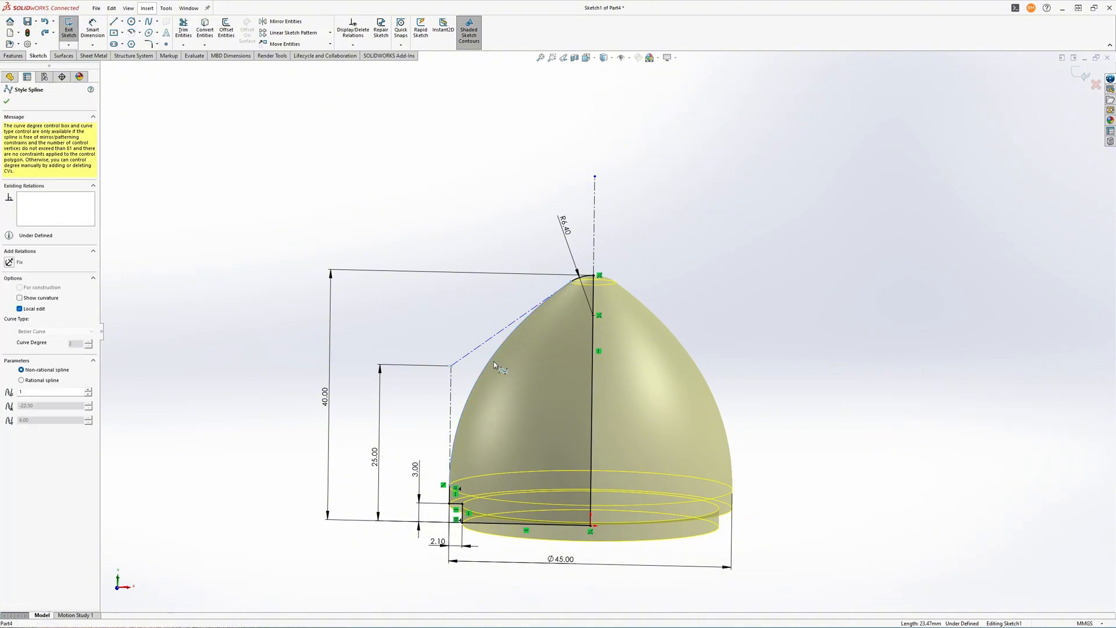
{"action": "left_click_drag", "start_coordinate": [498, 360], "coordinate": [453, 325]}
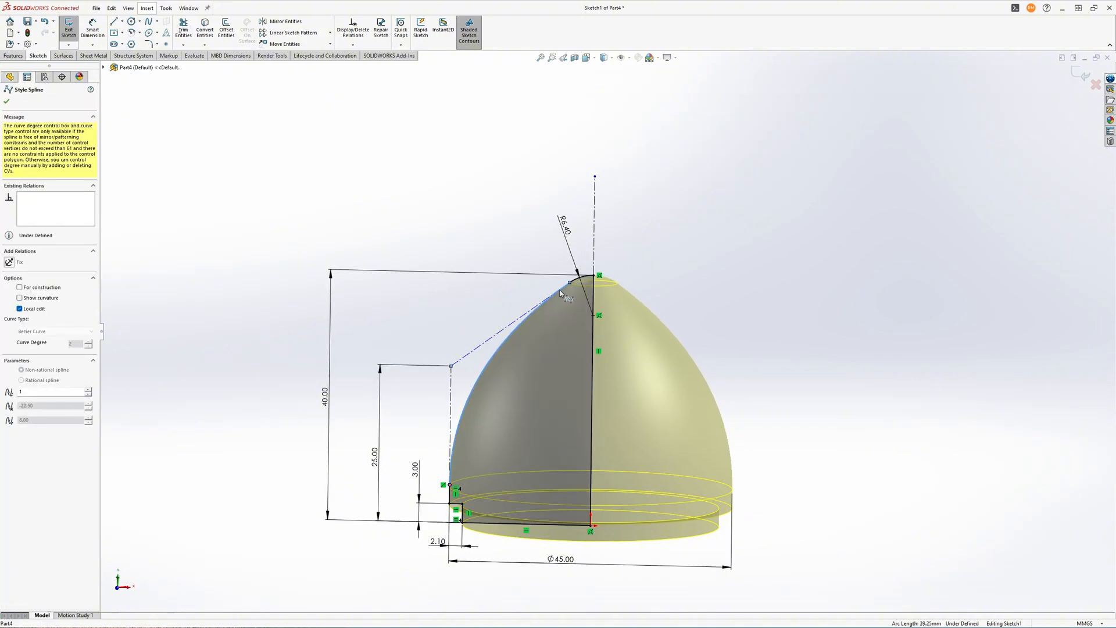
{"action": "left_click_drag", "start_coordinate": [569, 283], "coordinate": [555, 306]}
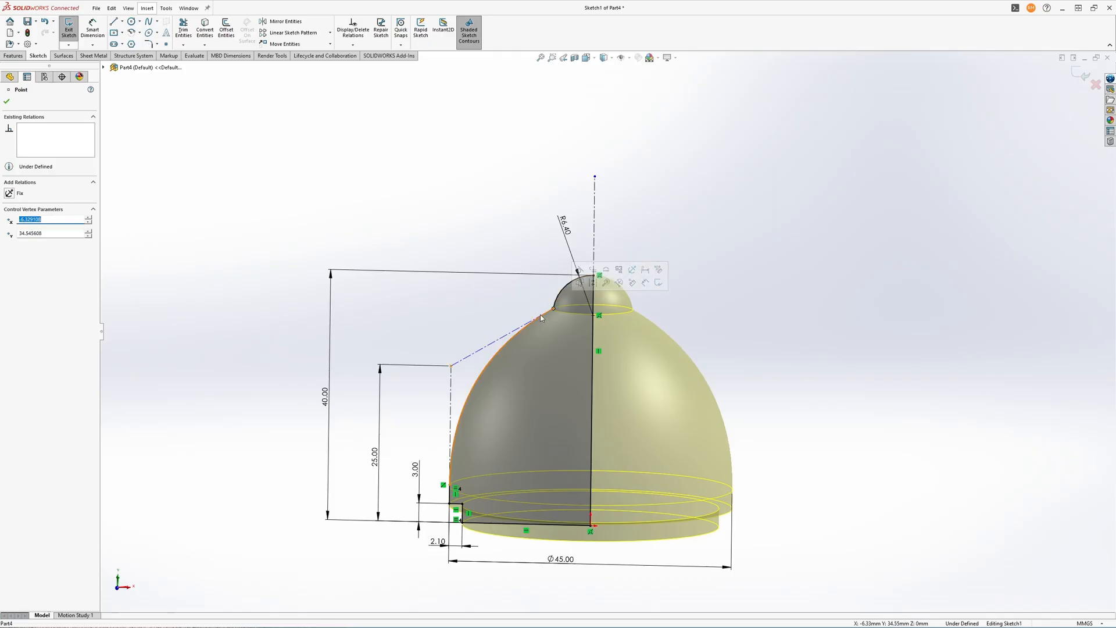
{"action": "mouse_move", "coordinate": [553, 309]}
{"action": "left_mouse_down"}
{"action": "mouse_move", "coordinate": [579, 284]}
{"action": "mouse_move", "coordinate": [558, 301]}
{"action": "left_mouse_up"}
{"action": "scroll", "coordinate": [558, 302], "scroll_direction": "down", "scroll_amount": 5}
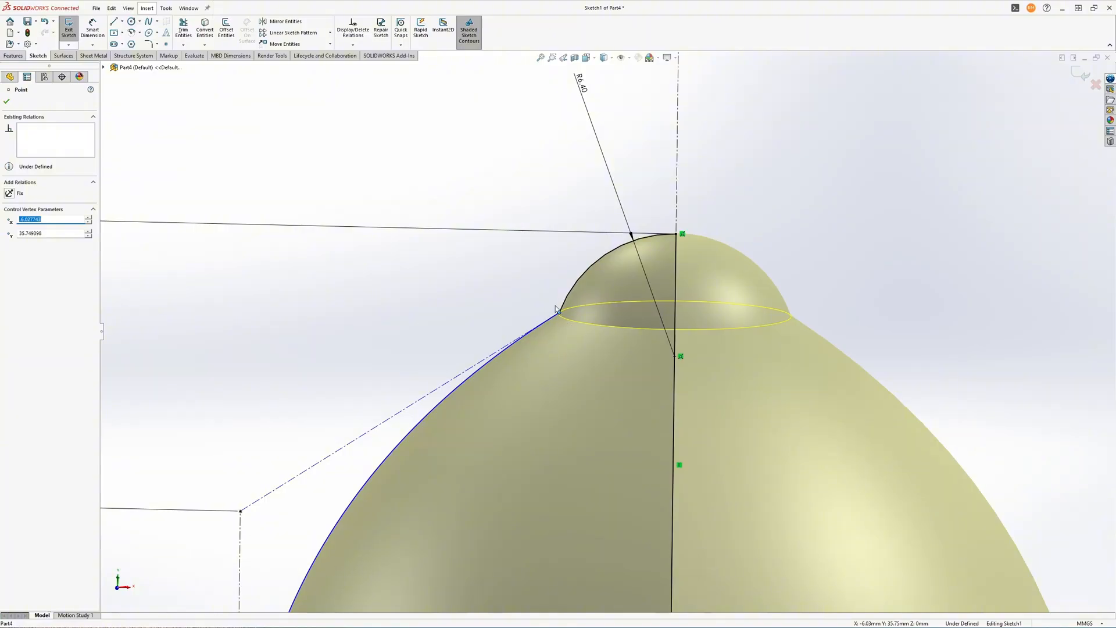
{"action": "scroll", "coordinate": [567, 298], "scroll_direction": "up", "scroll_amount": 6}
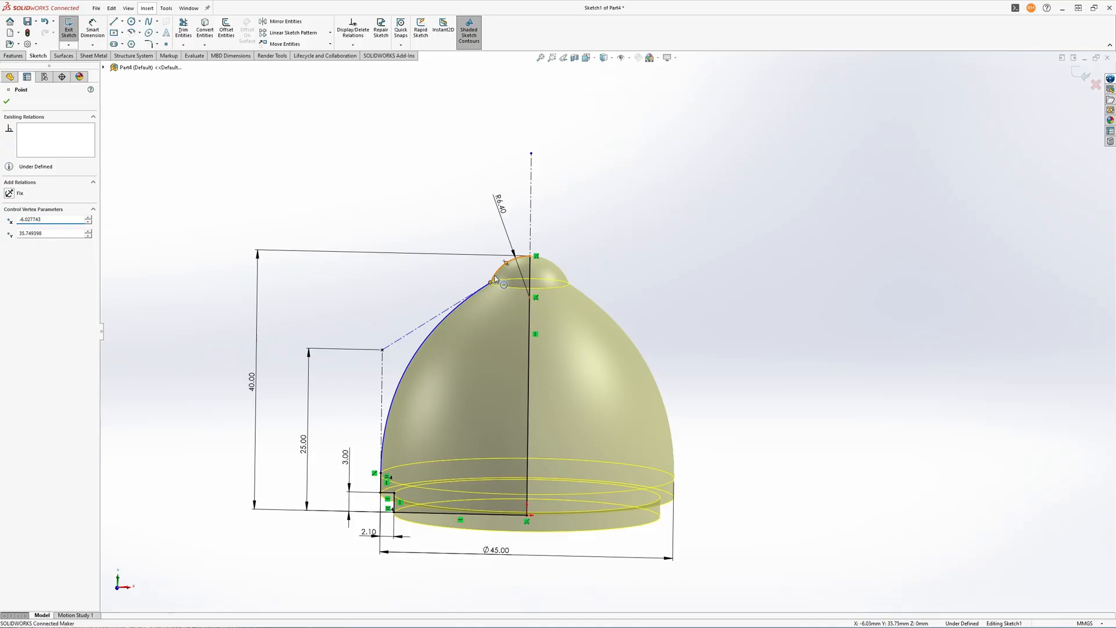
- Make the tip's cap arc and the outer style spline tangent
{"action": "left_click", "coordinate": [496, 277]}
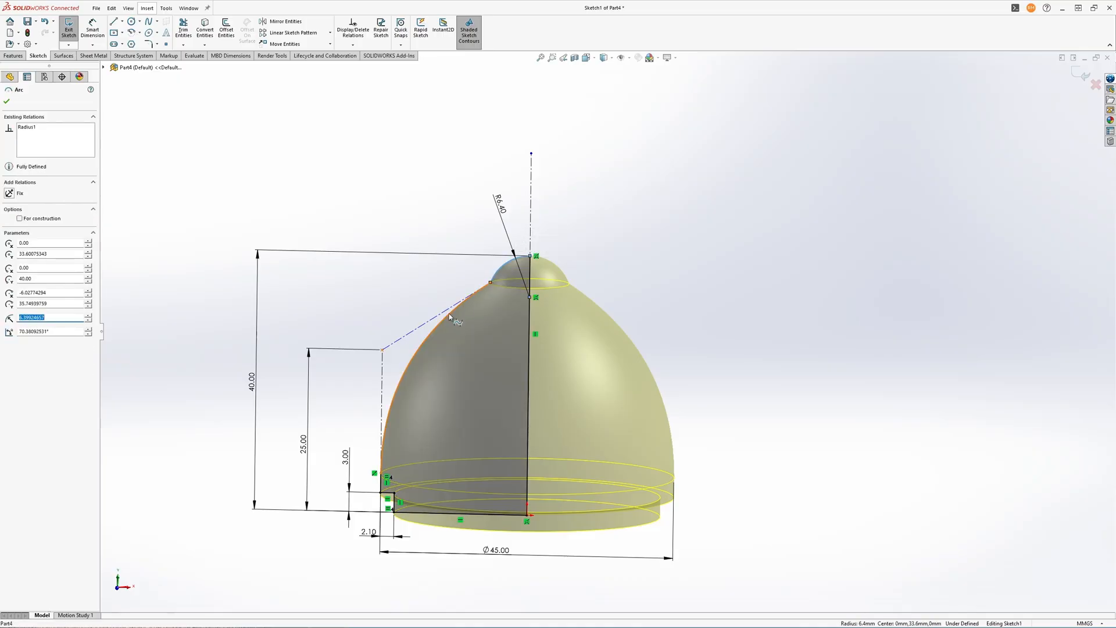
{"action": "left_click", "coordinate": [496, 267]}
{"action": "left_click", "coordinate": [499, 267]}
{"action": "left_click", "coordinate": [467, 300], "text": "ctrl"}
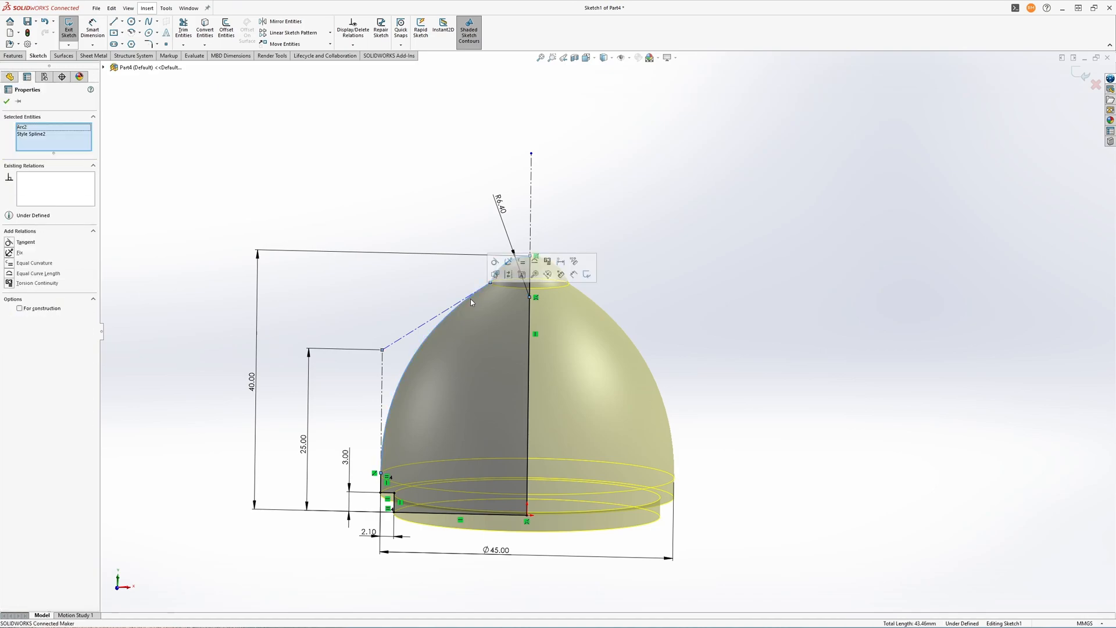
{"action": "left_click", "coordinate": [496, 262]}
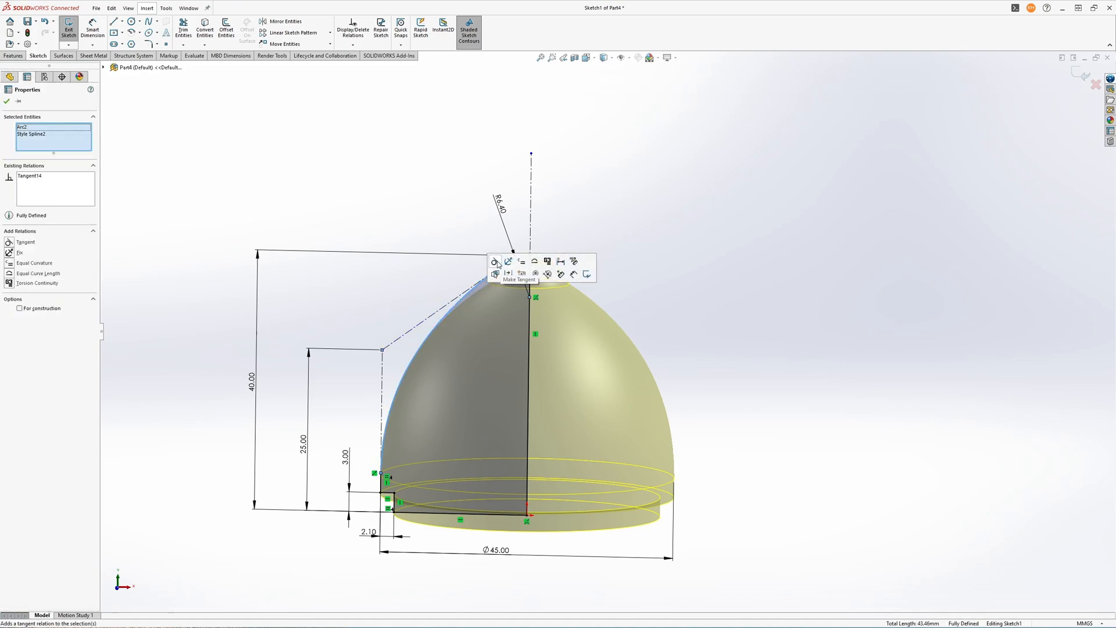
- Finish editing the revolve profile sketch to rebuild the part, and dismiss the rebuild error report
{"action": "left_click", "coordinate": [654, 214]}
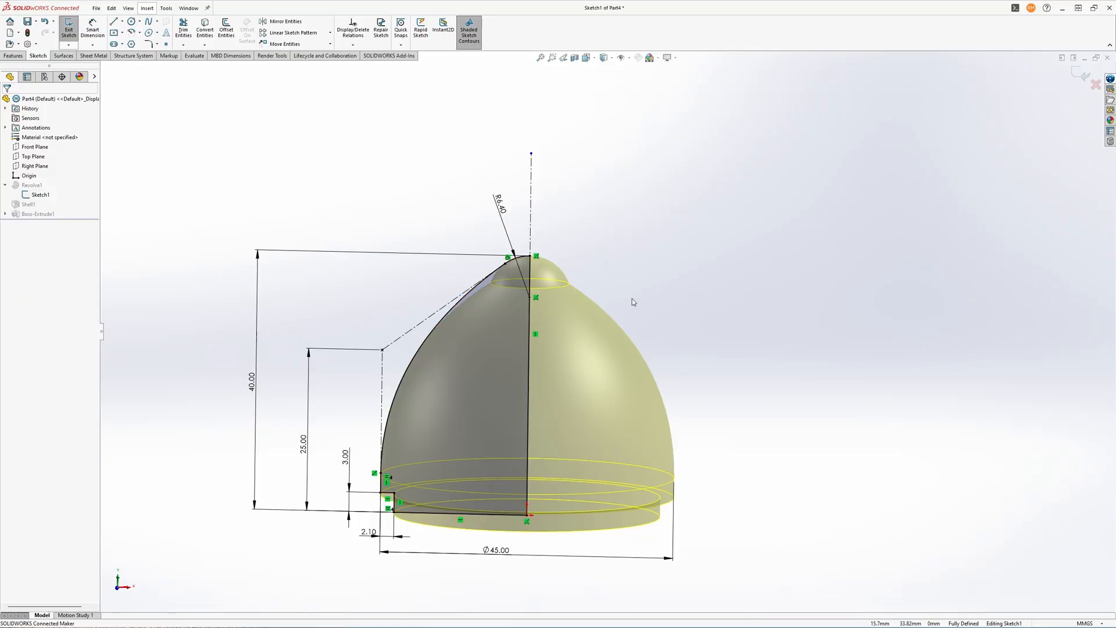
{"action": "scroll", "coordinate": [608, 290], "scroll_direction": "up", "scroll_amount": 4}
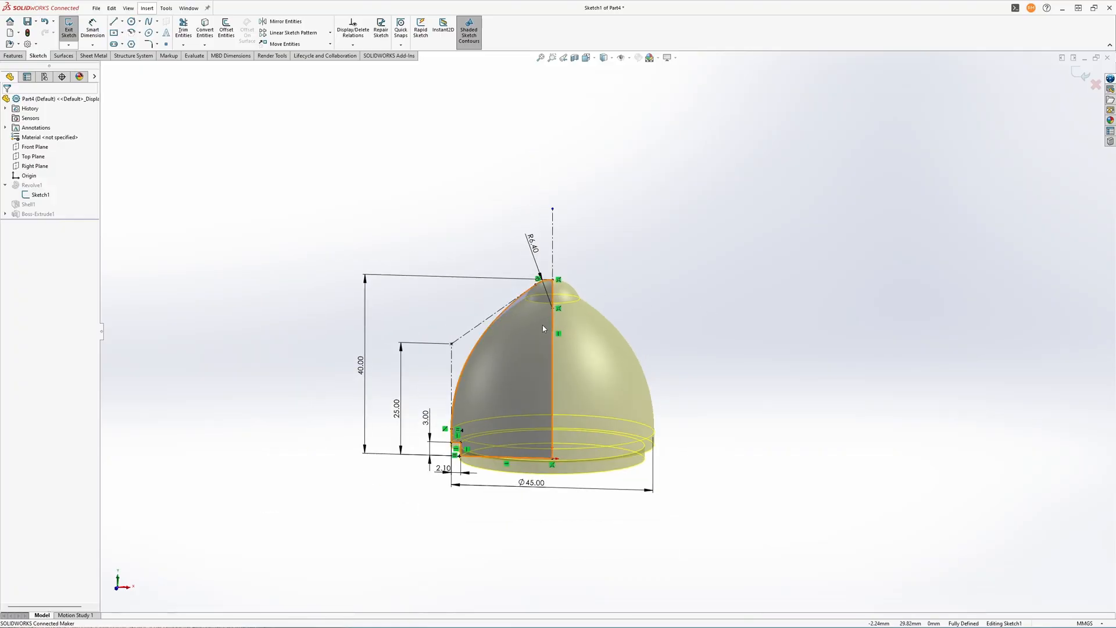
{"action": "left_click", "coordinate": [1081, 73]}
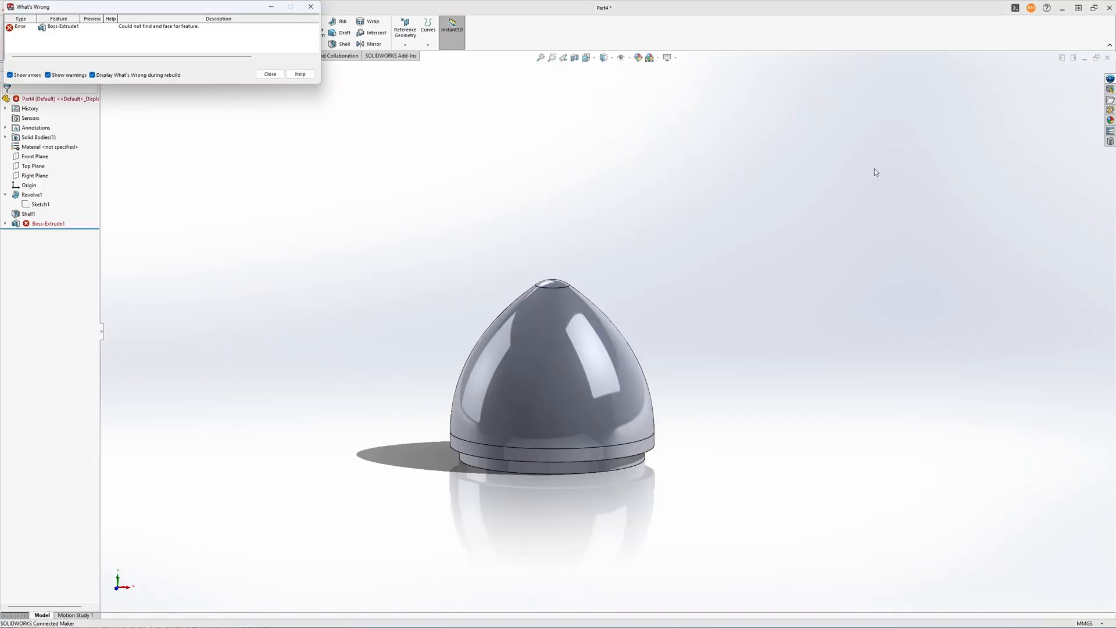
{"action": "left_click", "coordinate": [270, 74]}
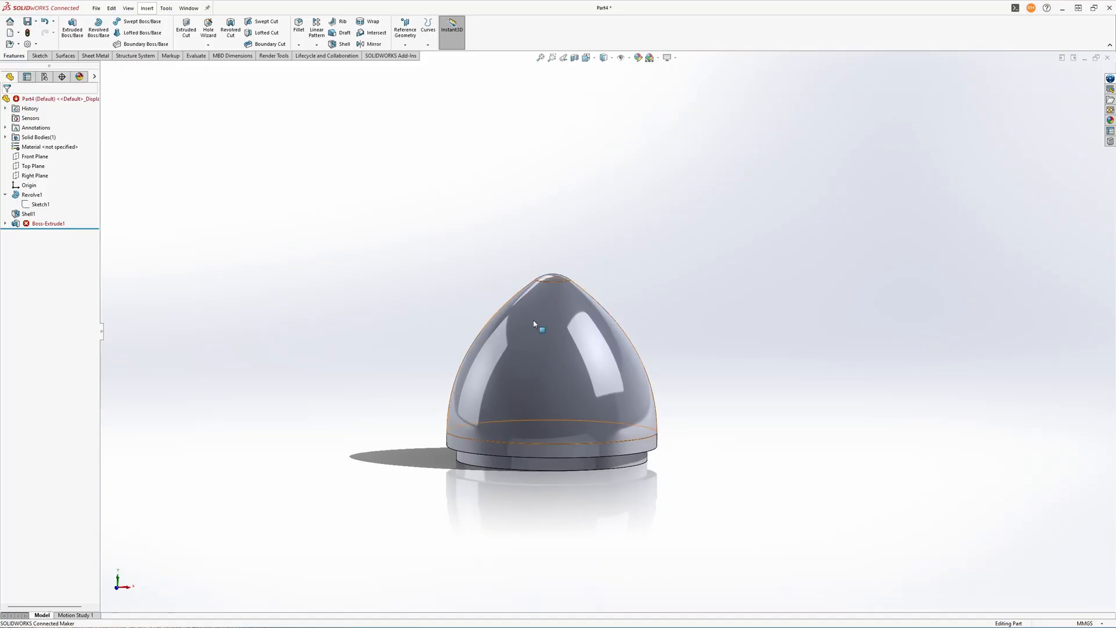
- Examine the failed boss extrusion, its Sketch3 circles and the revolve profile around the open base
{"action": "middle_click_drag", "start_coordinate": [509, 358], "coordinate": [500, 269]}
{"action": "left_click", "coordinate": [20, 224]}
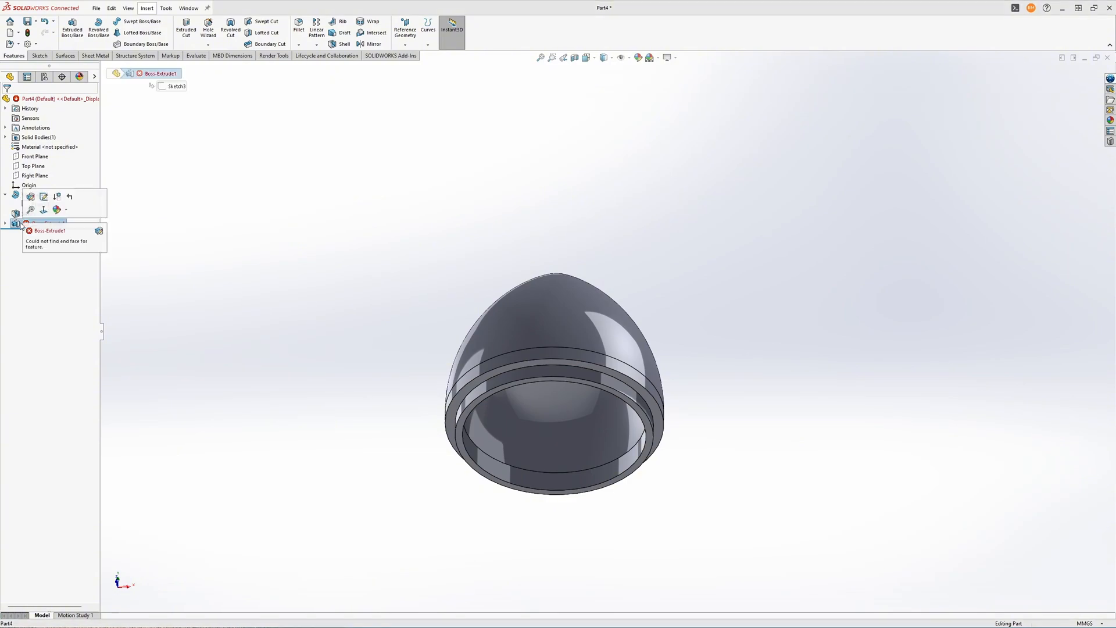
{"action": "left_click", "coordinate": [5, 224]}
{"action": "left_click", "coordinate": [40, 232]}
{"action": "middle_click_drag", "start_coordinate": [553, 372], "coordinate": [499, 456]}
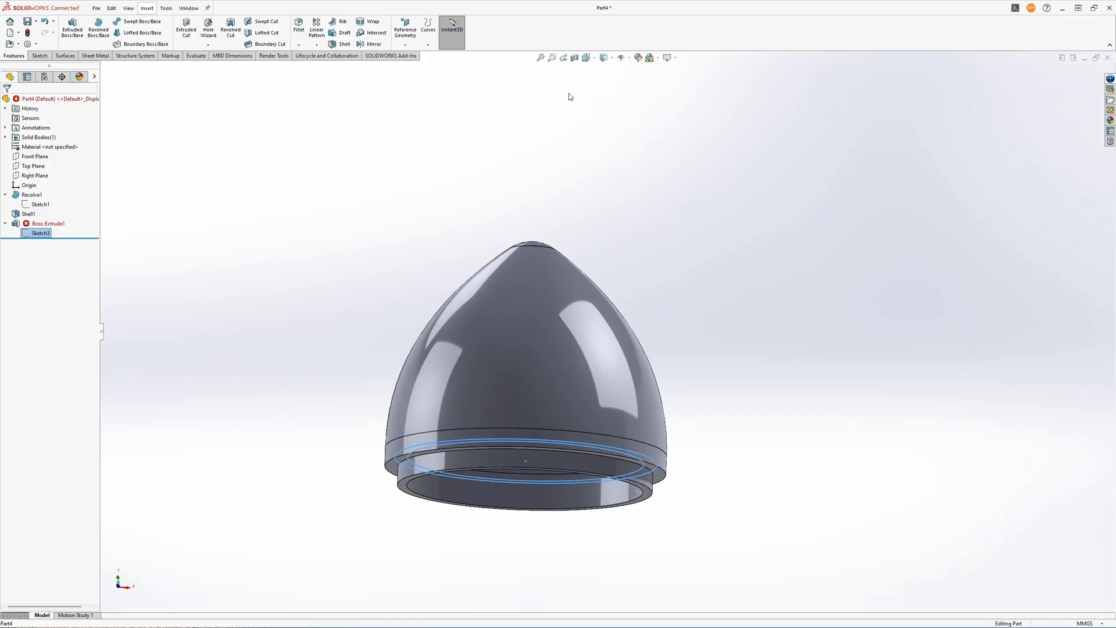
{"action": "left_click", "coordinate": [493, 298]}
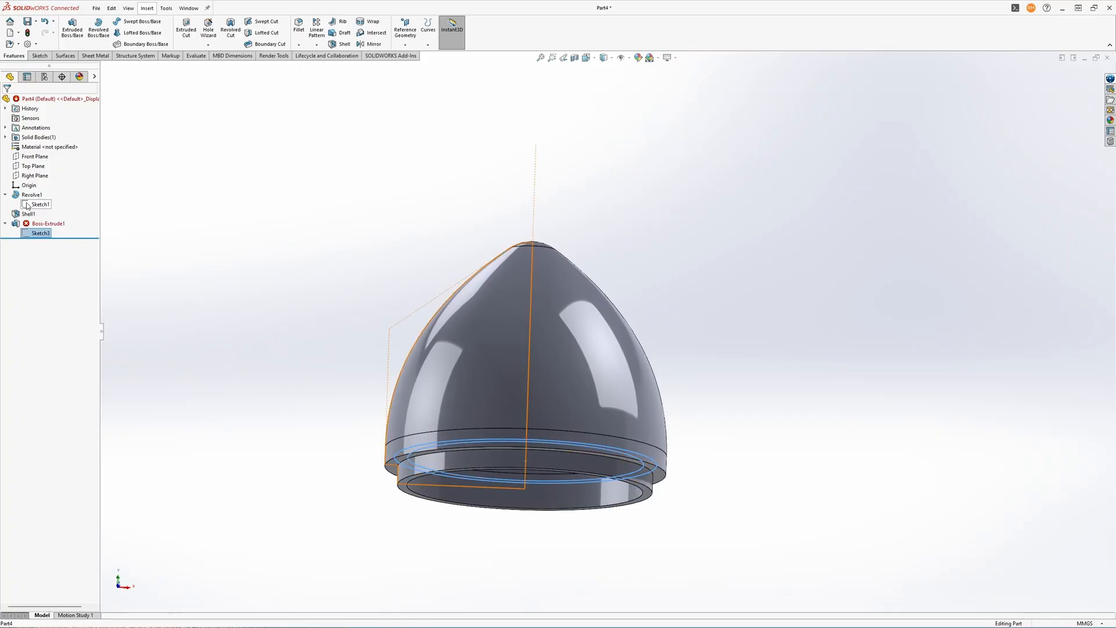
{"action": "middle_click_drag", "start_coordinate": [492, 295], "coordinate": [391, 417]}
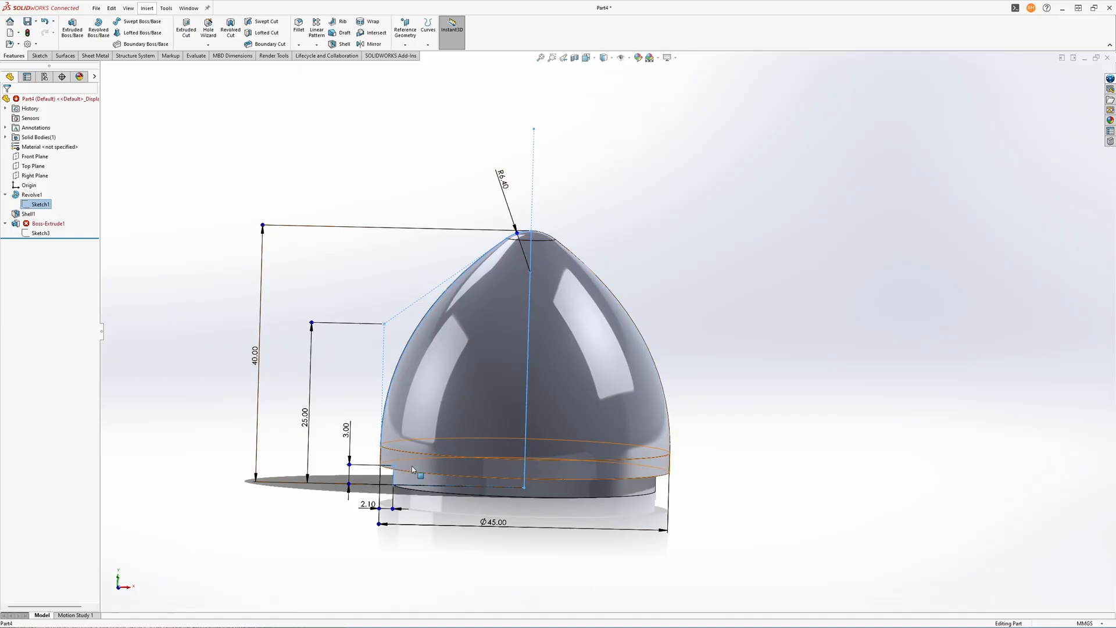
{"action": "left_click", "coordinate": [512, 561]}
{"action": "mouse_move", "coordinate": [515, 560]}
{"action": "middle_mouse_down"}
{"action": "mouse_move", "coordinate": [534, 500]}
{"action": "mouse_move", "coordinate": [553, 488]}
{"action": "mouse_move", "coordinate": [595, 493]}
{"action": "mouse_move", "coordinate": [580, 495]}
{"action": "middle_mouse_up"}
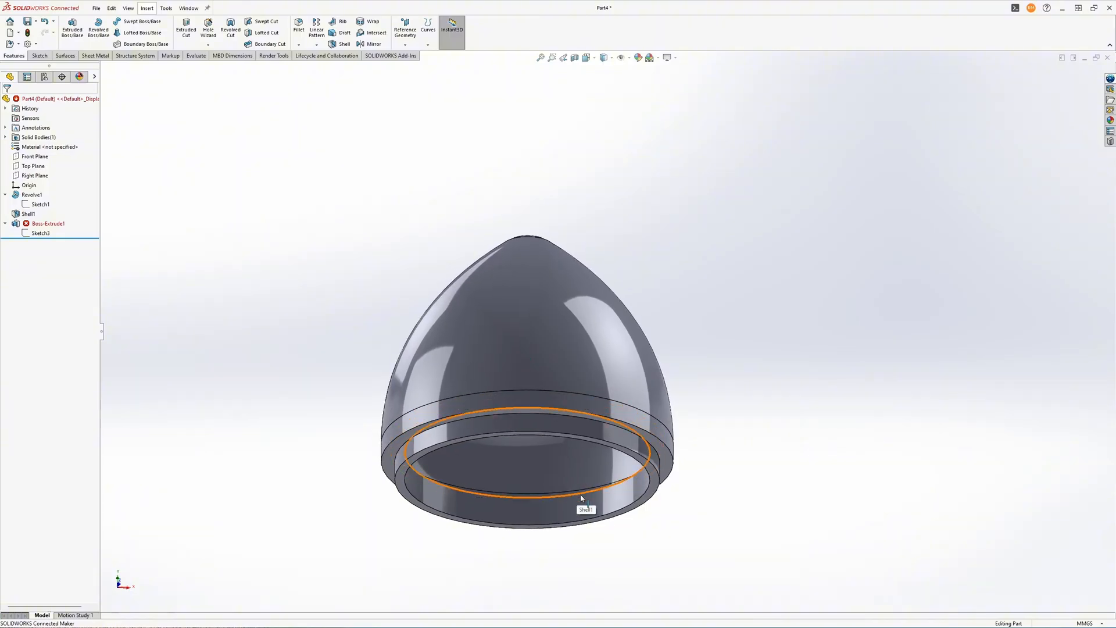
{"action": "left_click", "coordinate": [38, 226]}
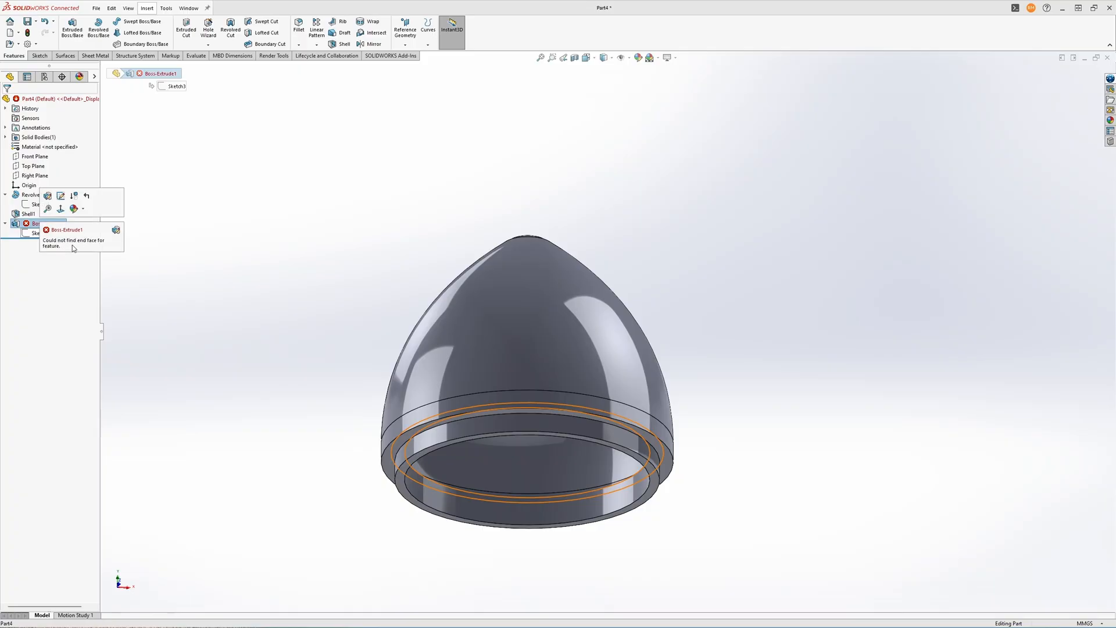
- Section the part along the Front Plane with zero offset and highlight the failed extrusion's sketch
{"action": "left_click", "coordinate": [574, 58]}
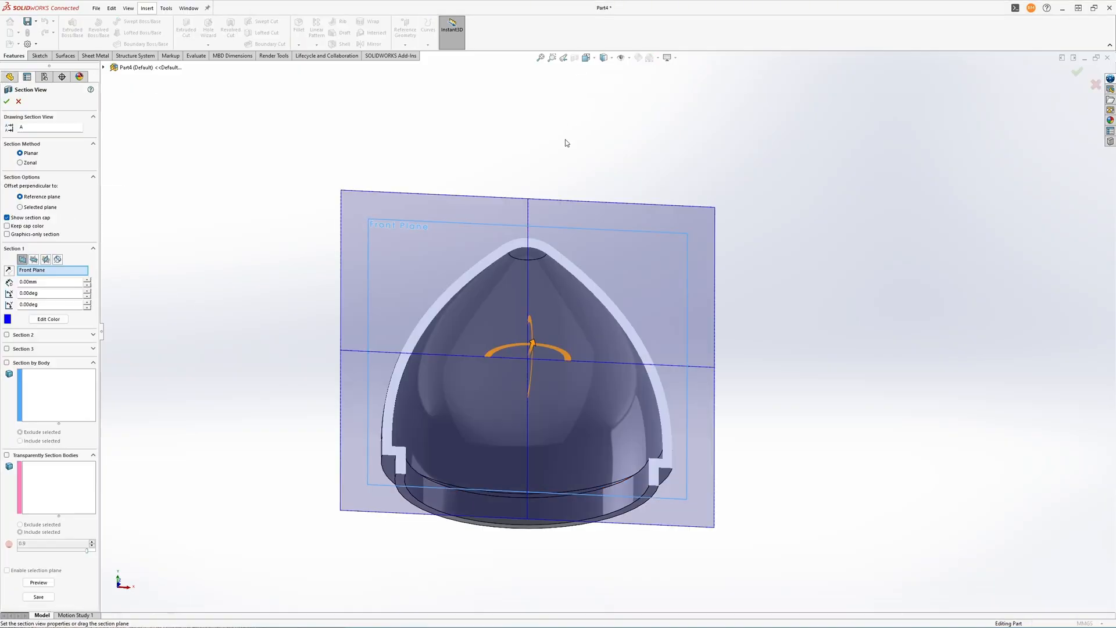
{"action": "left_click", "coordinate": [7, 102]}
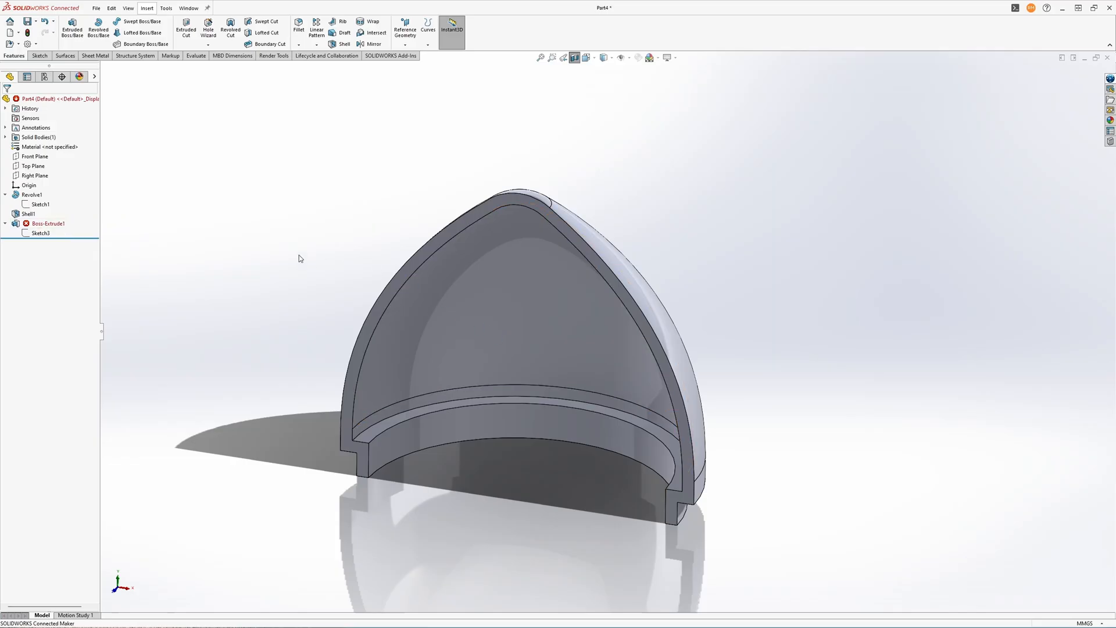
{"action": "left_click", "coordinate": [41, 233]}
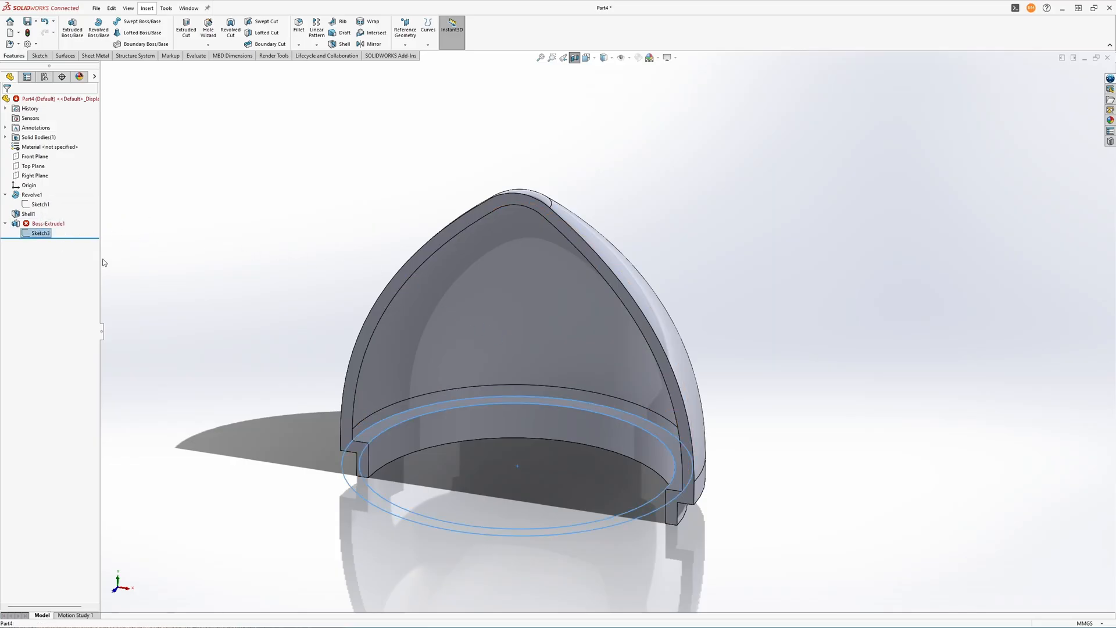
{"action": "middle_click_drag", "start_coordinate": [199, 312], "coordinate": [242, 329]}
{"action": "left_click", "coordinate": [240, 325]}
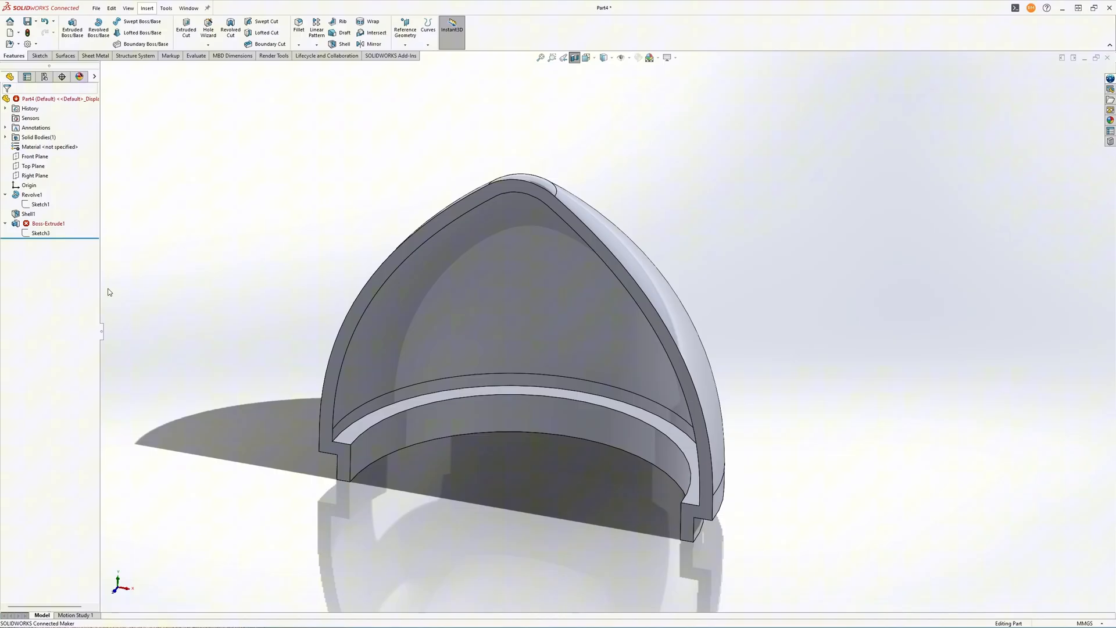
- Show the failed extrusion's Sketch3 and compare its circles with the inner ledge in the sectioned base
{"action": "left_click", "coordinate": [40, 233]}
{"action": "left_click", "coordinate": [28, 219]}
{"action": "scroll", "coordinate": [314, 436], "scroll_direction": "down", "scroll_amount": 2}
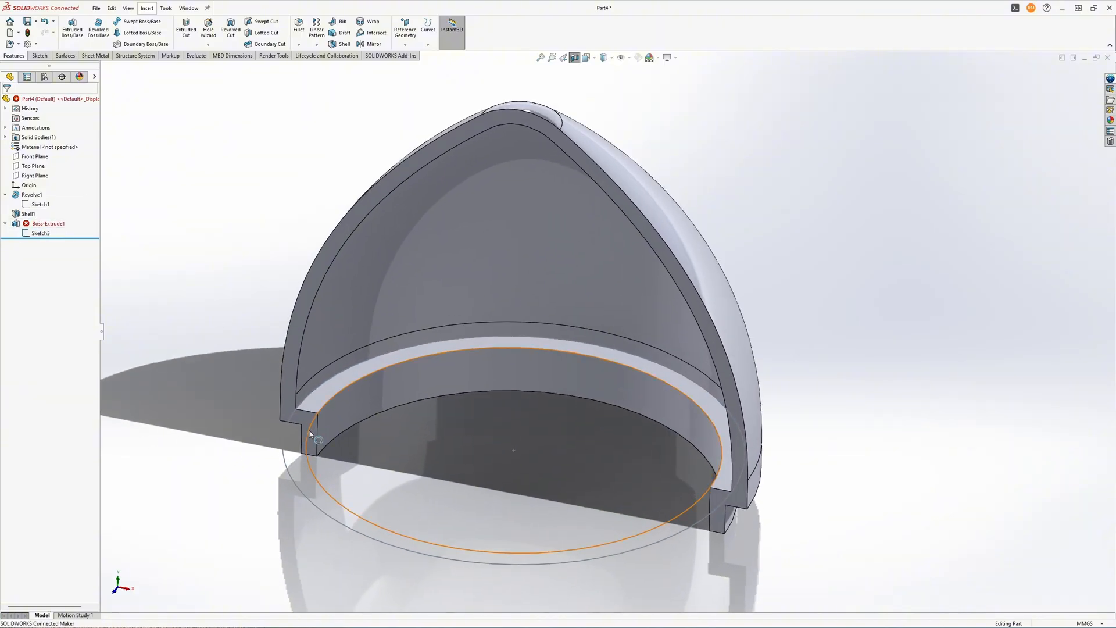
{"action": "middle_click_drag", "start_coordinate": [327, 396], "coordinate": [189, 319]}
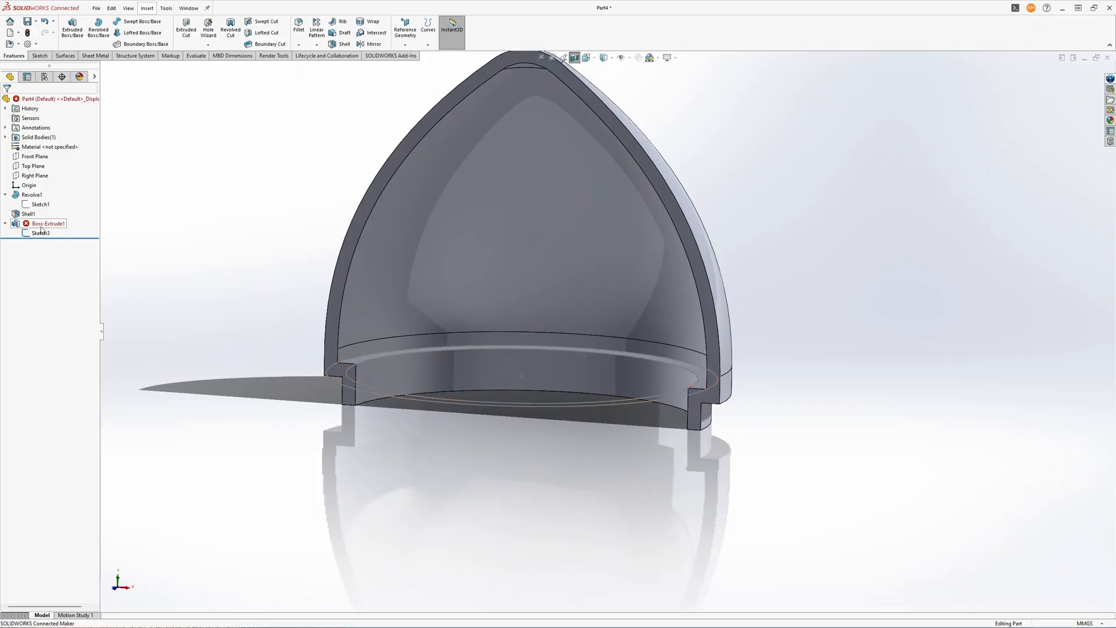
{"action": "mouse_move", "coordinate": [42, 228]}
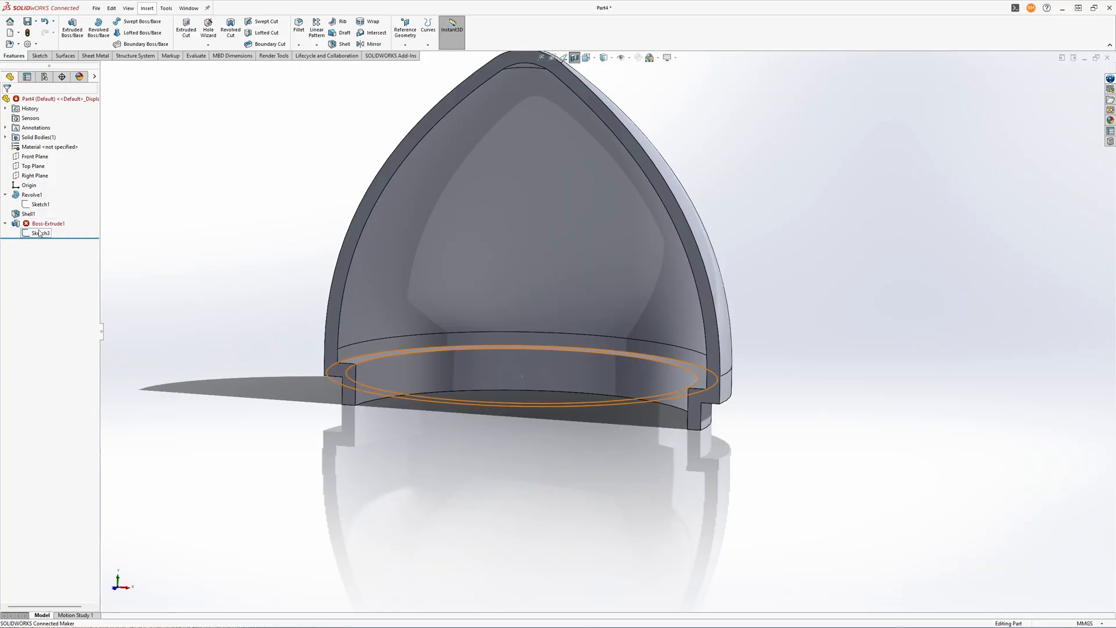
- Reassign the plane of Sketch3 to the flat annular ledge face inside the base and dismiss the error report
{"action": "right_click", "coordinate": [38, 235]}
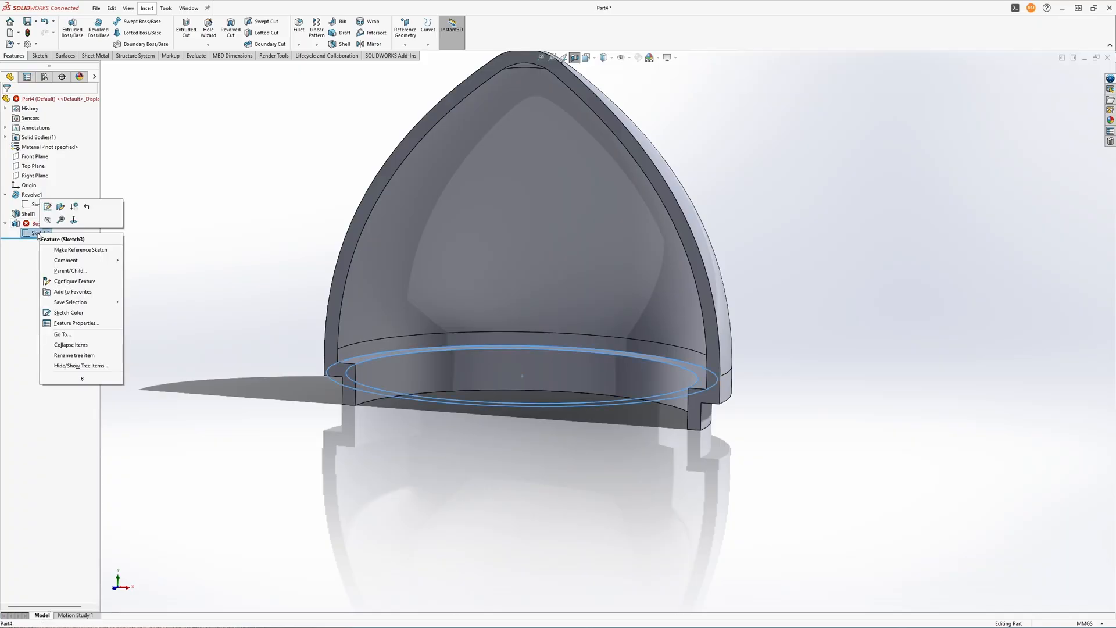
{"action": "left_click", "coordinate": [60, 207]}
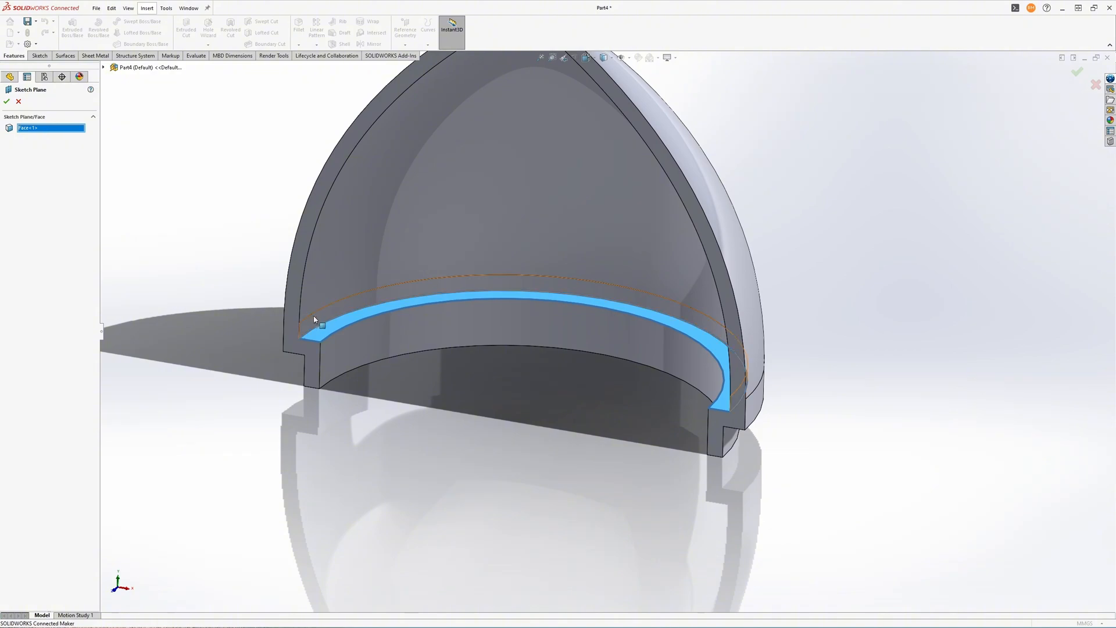
{"action": "left_click", "coordinate": [324, 328]}
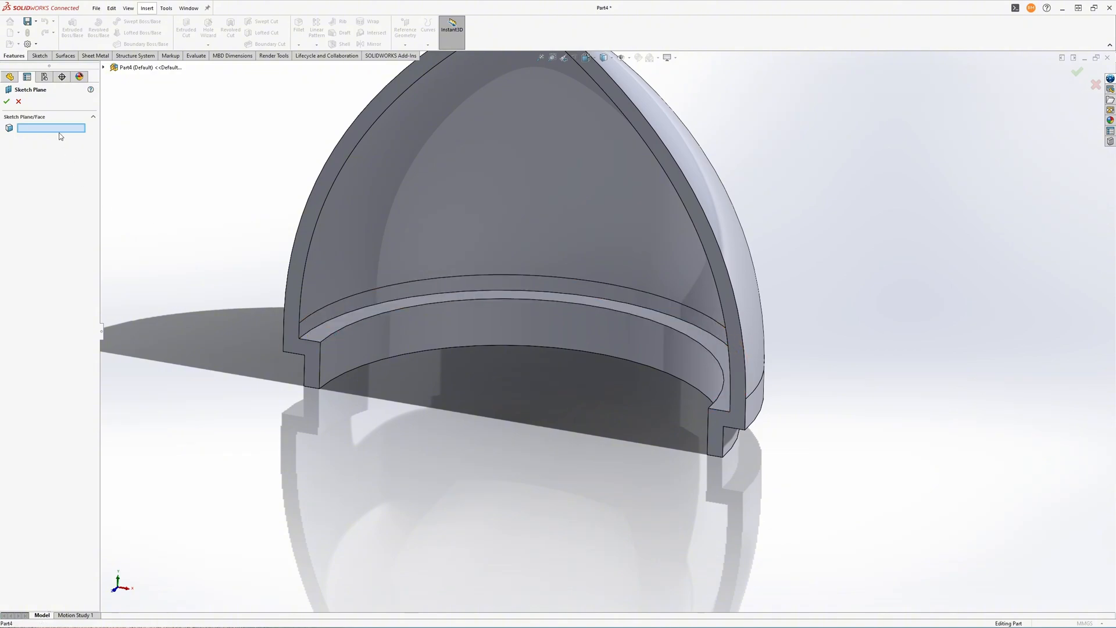
{"action": "left_click", "coordinate": [323, 337]}
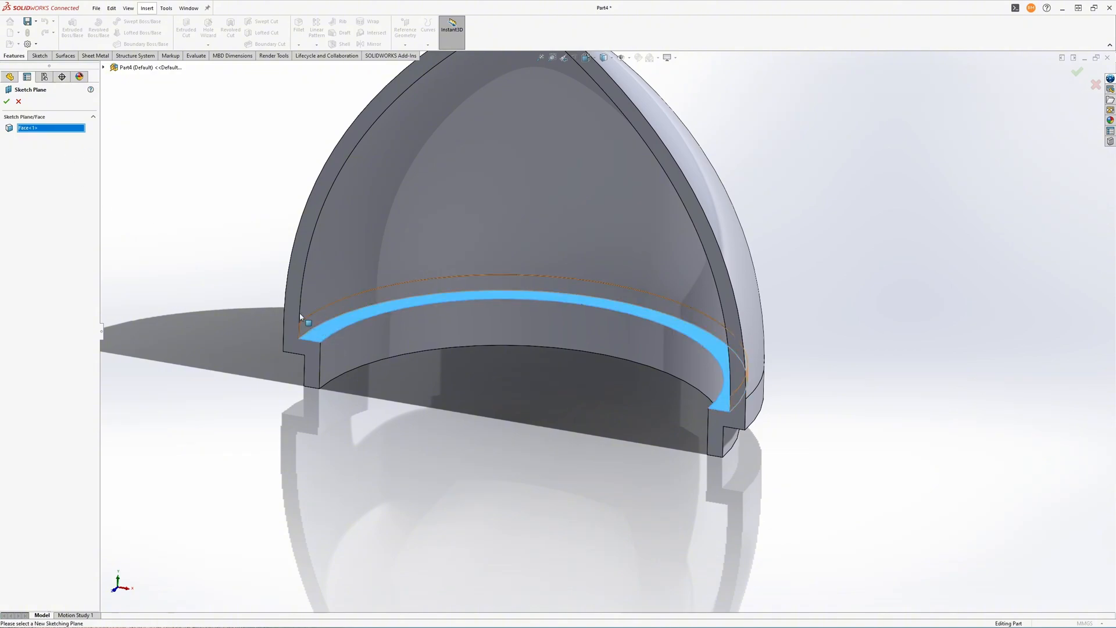
{"action": "left_click", "coordinate": [6, 102]}
{"action": "left_click", "coordinate": [270, 74]}
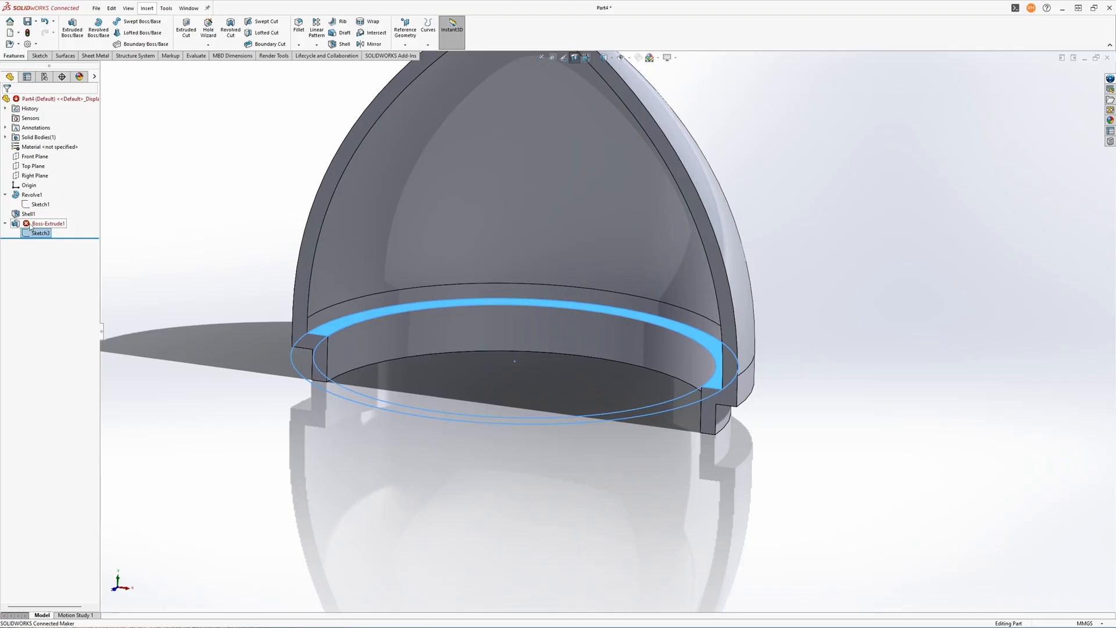
- Repair Boss-Extrude1 by choosing the dome's inner face as its Up To Surface limit, and hide Sketch3
{"action": "middle_click_drag", "start_coordinate": [362, 361], "coordinate": [363, 341]}
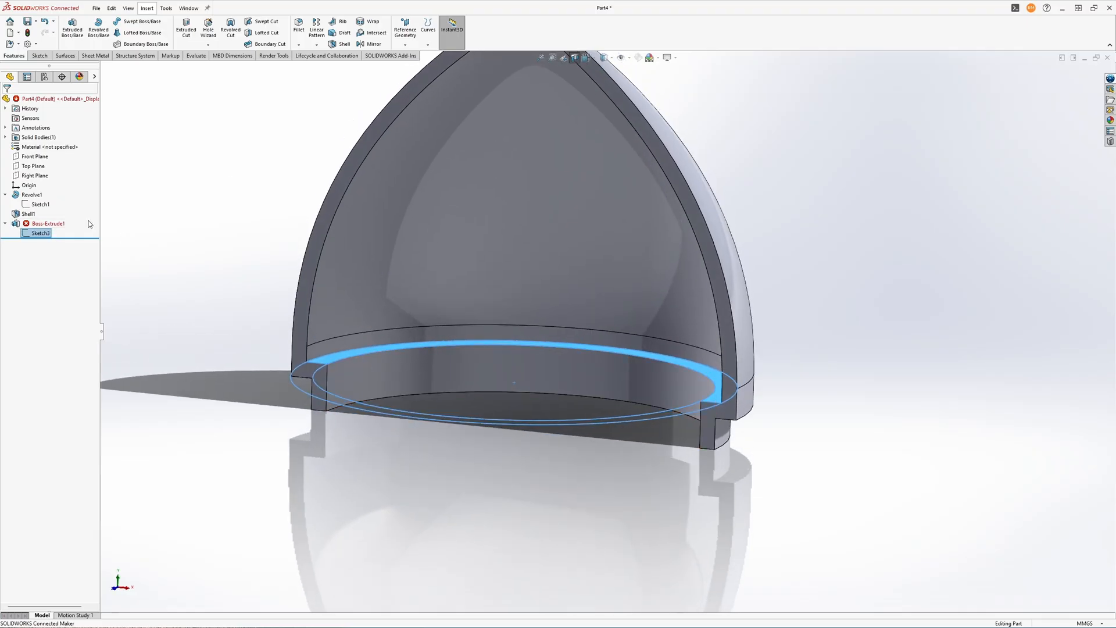
{"action": "left_click", "coordinate": [48, 224]}
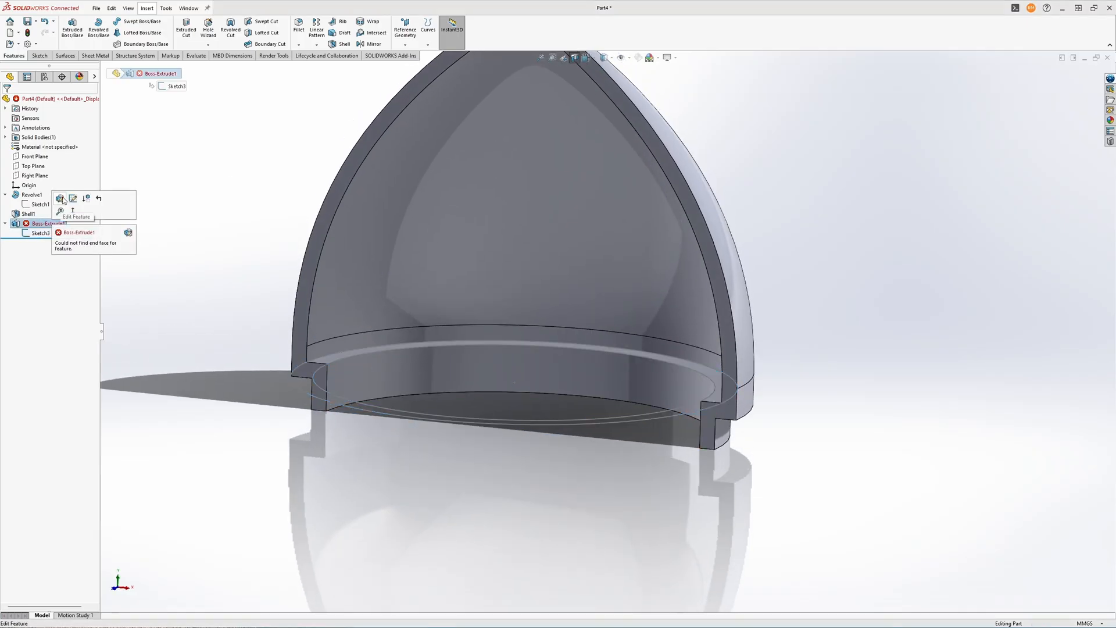
{"action": "left_click", "coordinate": [60, 198]}
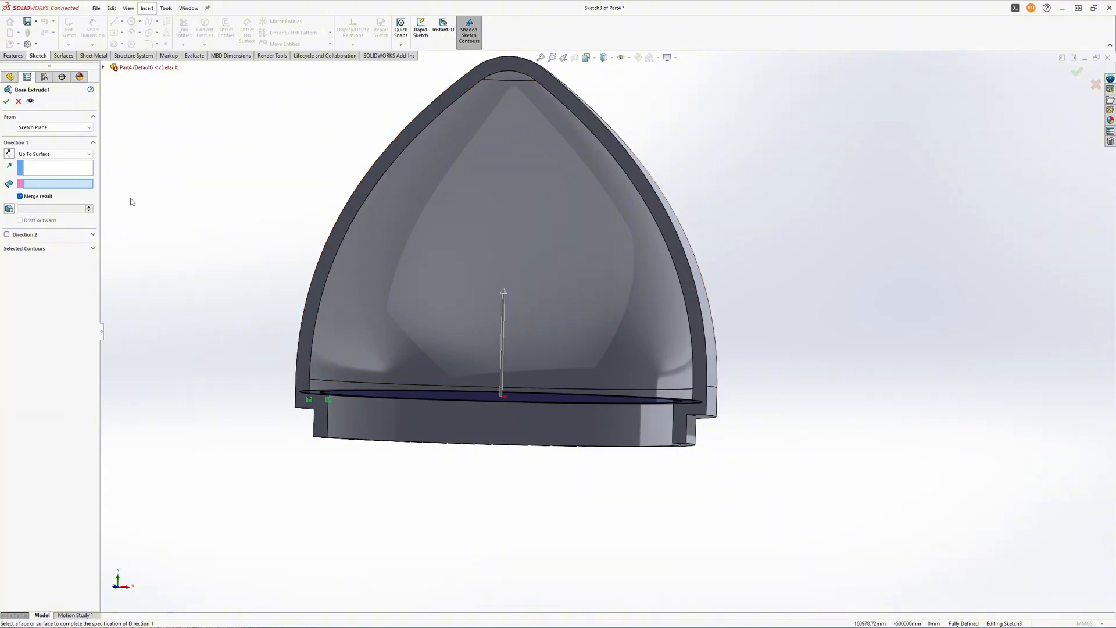
{"action": "left_click", "coordinate": [405, 231]}
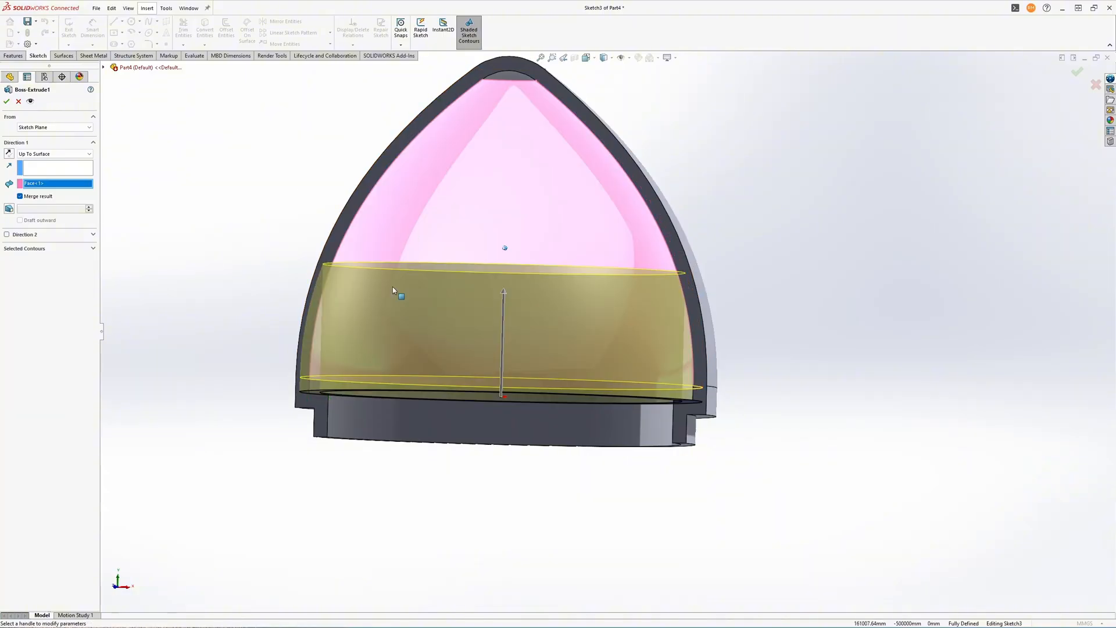
{"action": "middle_click_drag", "start_coordinate": [393, 287], "coordinate": [288, 260]}
{"action": "left_click", "coordinate": [5, 103]}
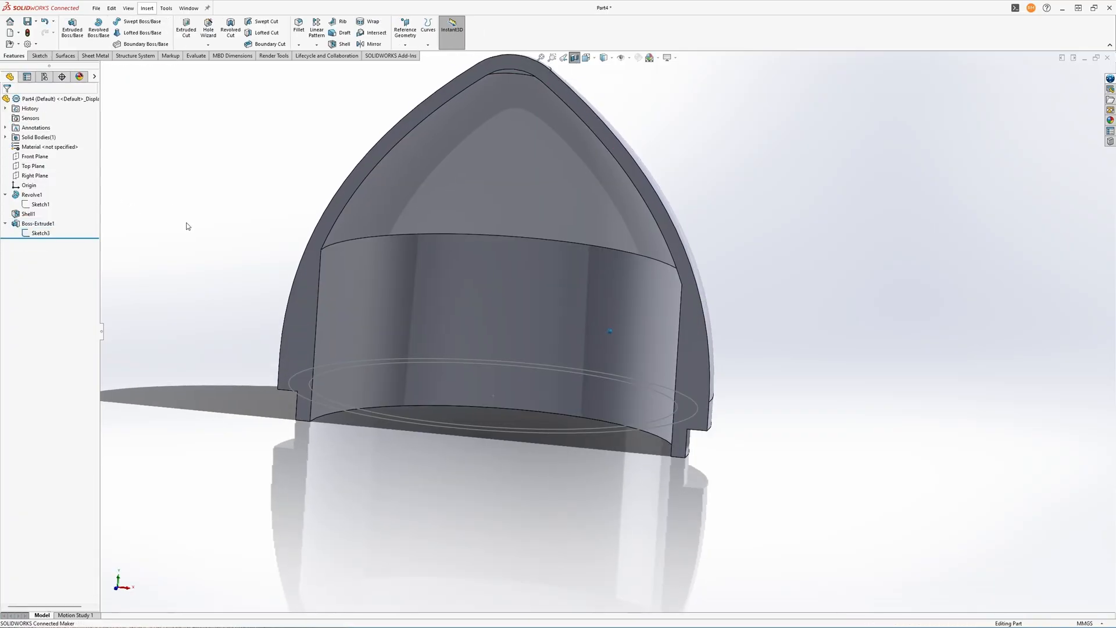
{"action": "left_click", "coordinate": [39, 233]}
{"action": "left_click", "coordinate": [46, 219]}
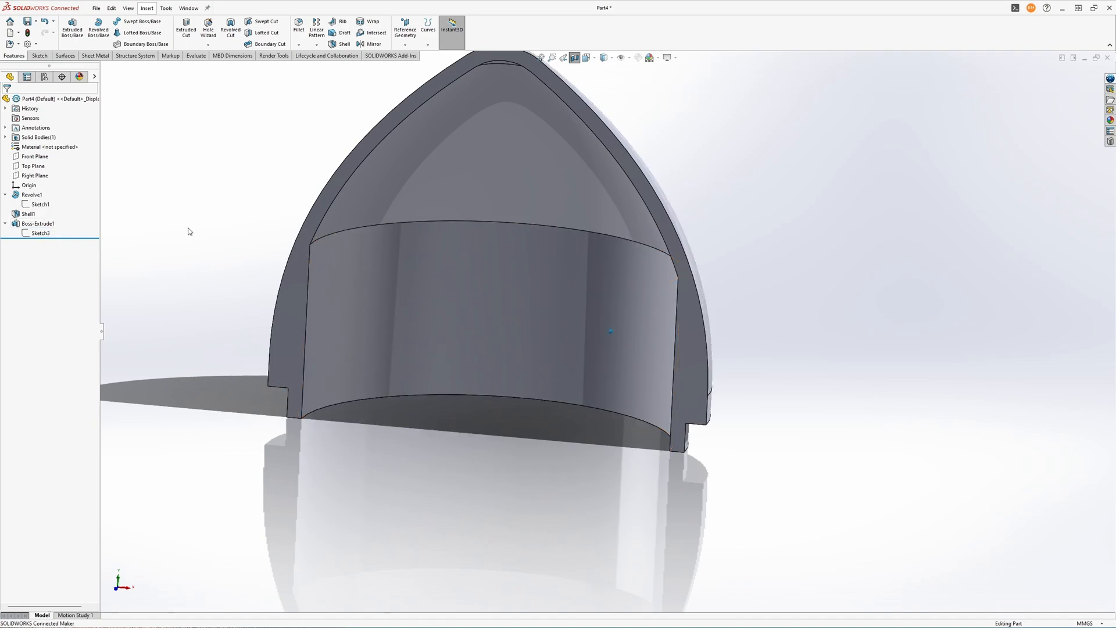
- Fillet the inner edge where the thickened lower wall meets the dome with a 15 mm radius
{"action": "mouse_move", "coordinate": [186, 229]}
{"action": "middle_mouse_down"}
{"action": "mouse_move", "coordinate": [535, 274]}
{"action": "mouse_move", "coordinate": [493, 260]}
{"action": "mouse_move", "coordinate": [544, 281]}
{"action": "mouse_move", "coordinate": [490, 259]}
{"action": "mouse_move", "coordinate": [481, 241]}
{"action": "middle_mouse_up"}
{"action": "left_click", "coordinate": [481, 240]}
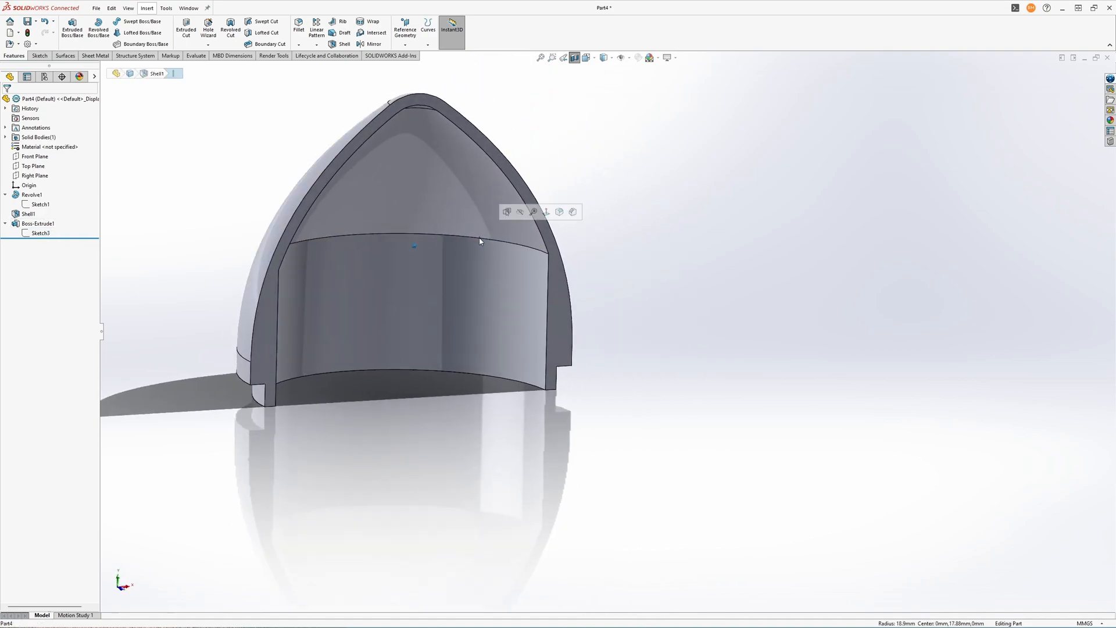
{"action": "left_click", "coordinate": [558, 213]}
{"action": "middle_click_drag", "start_coordinate": [486, 237], "coordinate": [360, 314]}
{"action": "type", "text": "20"}
{"action": "key", "text": "Return"}
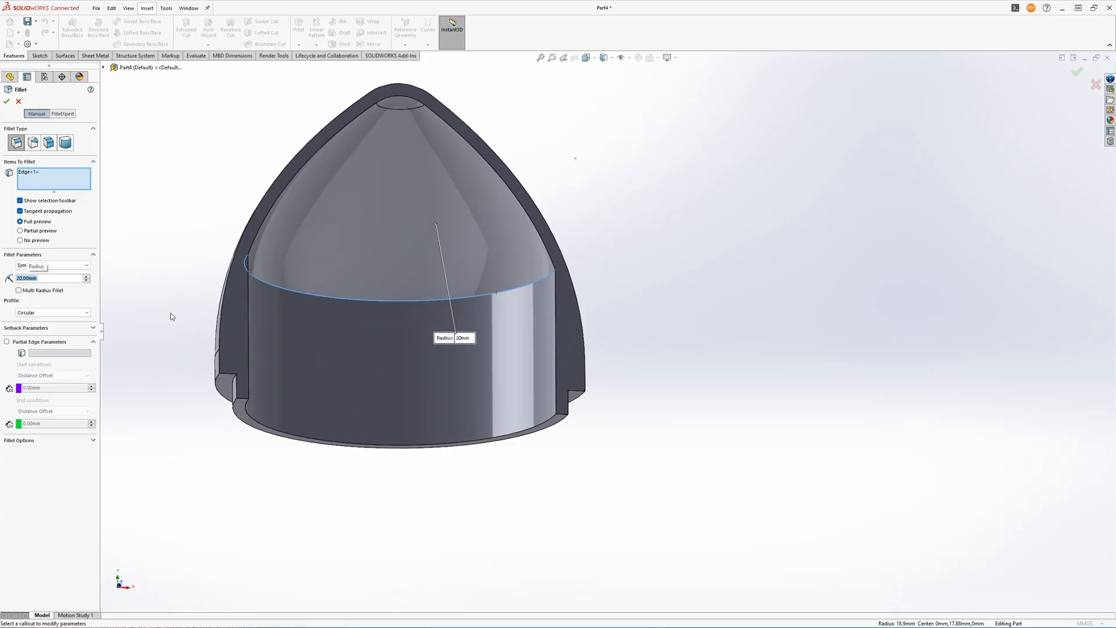
{"action": "type", "text": "15"}
{"action": "key", "text": "Return"}
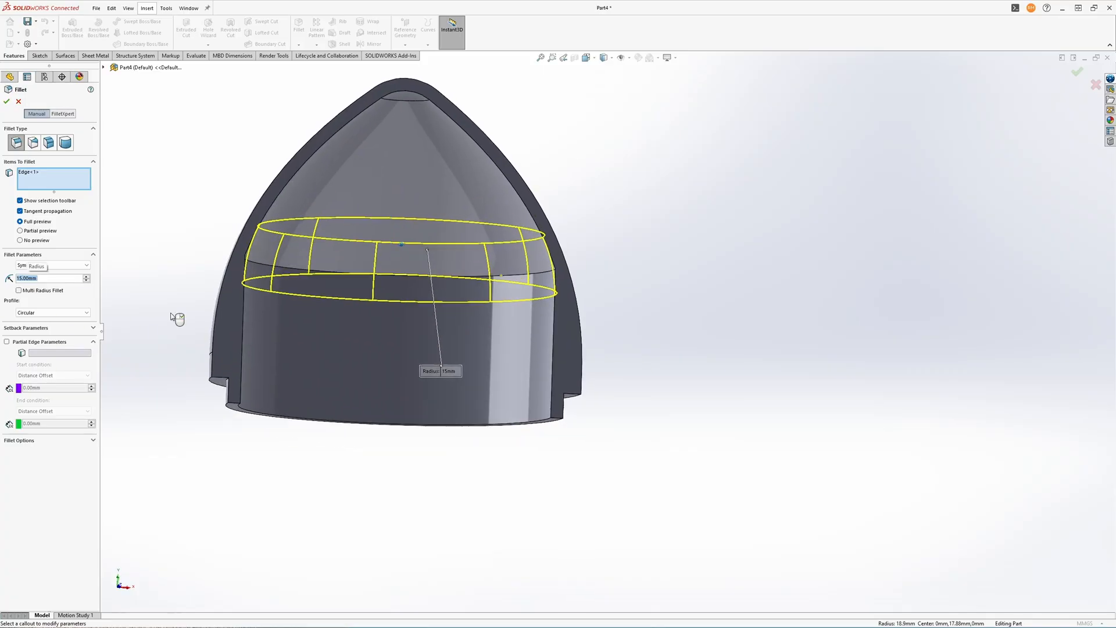
{"action": "right_click", "coordinate": [171, 314]}
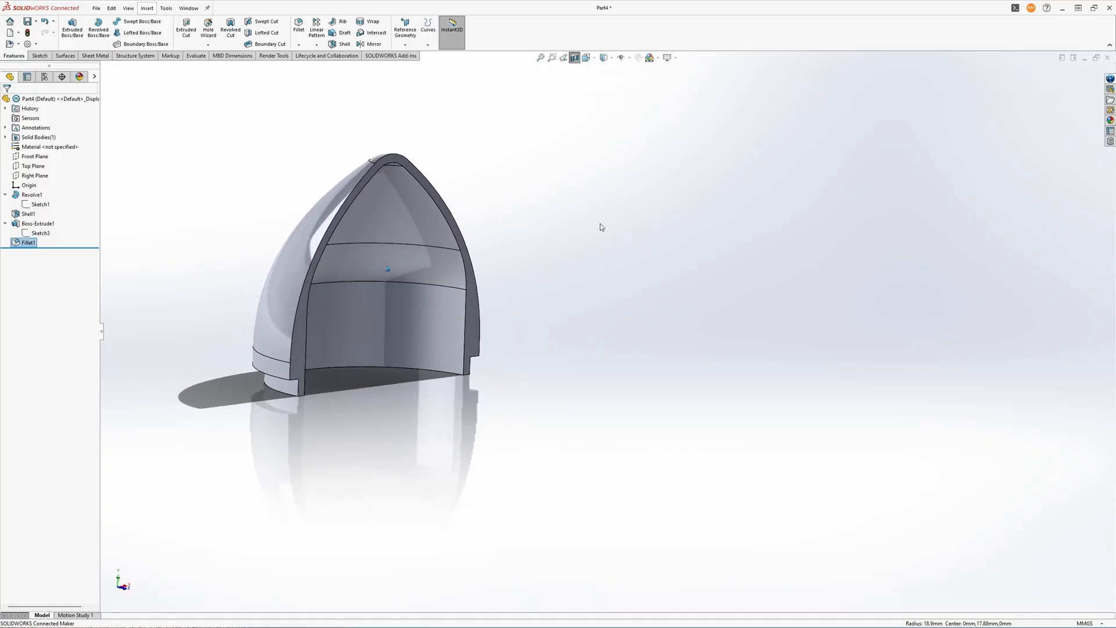
- Turn off the section view and chamfer the outer bottom edge of the base lip with a 0.5 mm distance
{"action": "left_click", "coordinate": [578, 60]}
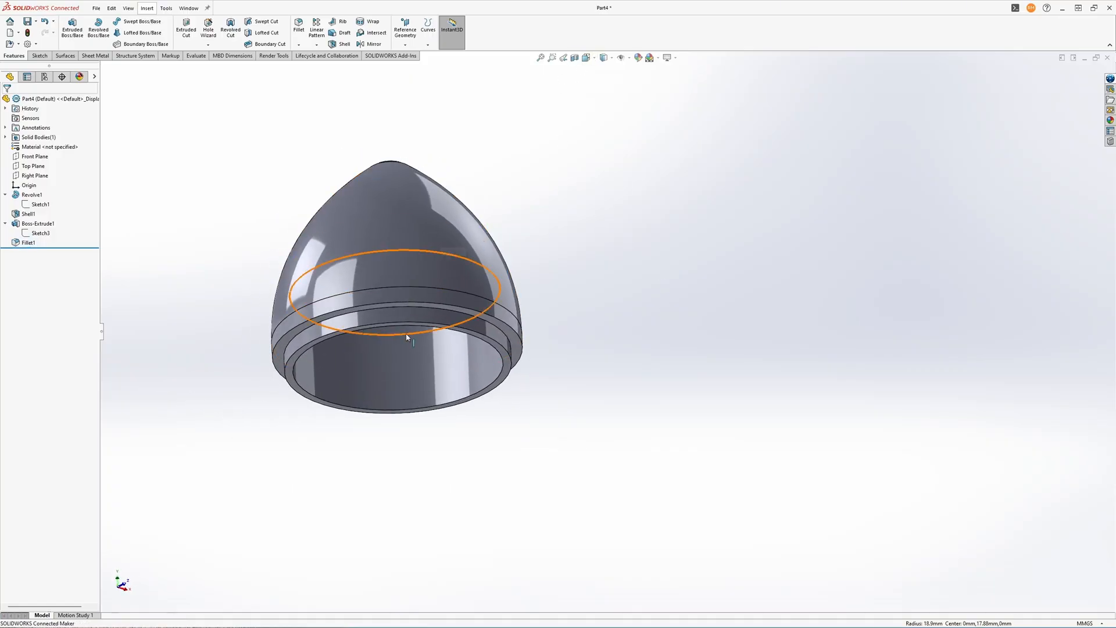
{"action": "scroll", "coordinate": [274, 357], "scroll_direction": "down", "scroll_amount": 5}
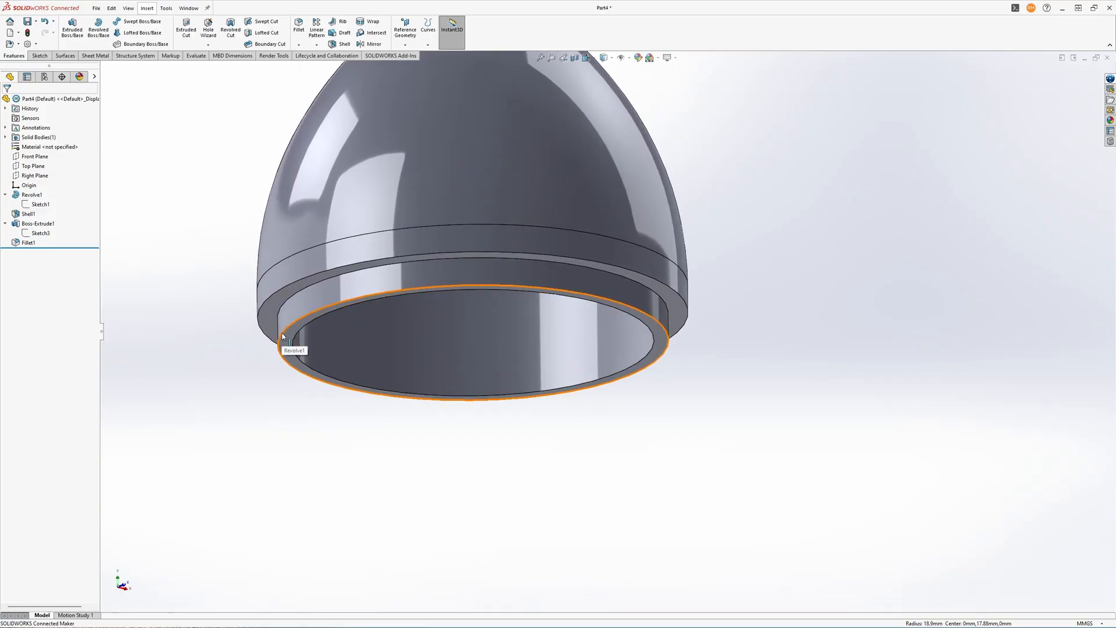
{"action": "left_click", "coordinate": [283, 338]}
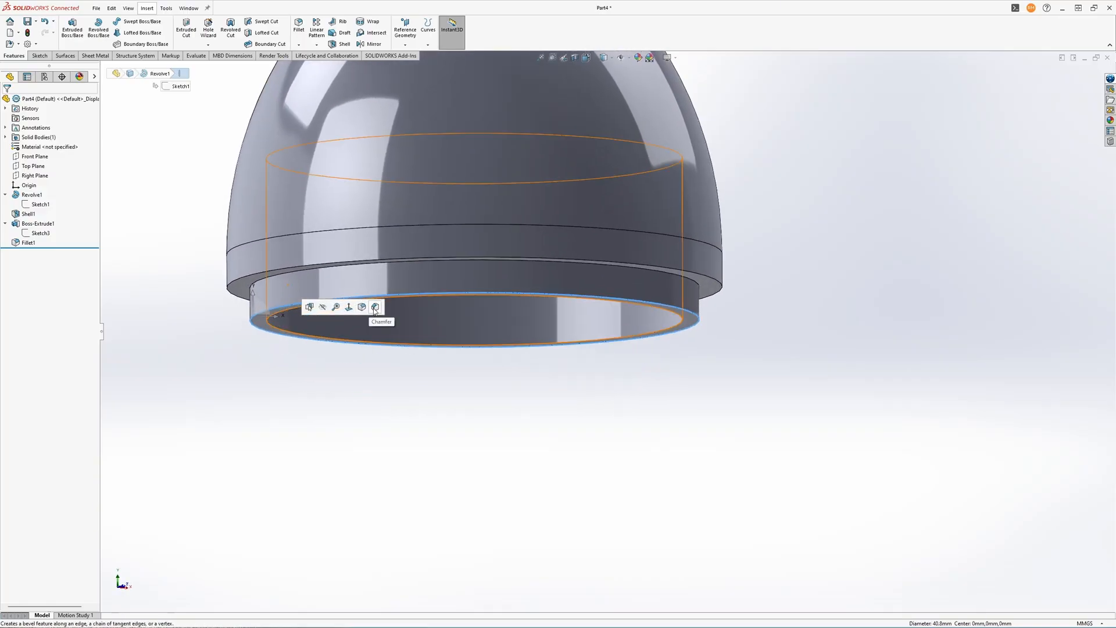
{"action": "left_click", "coordinate": [375, 308]}
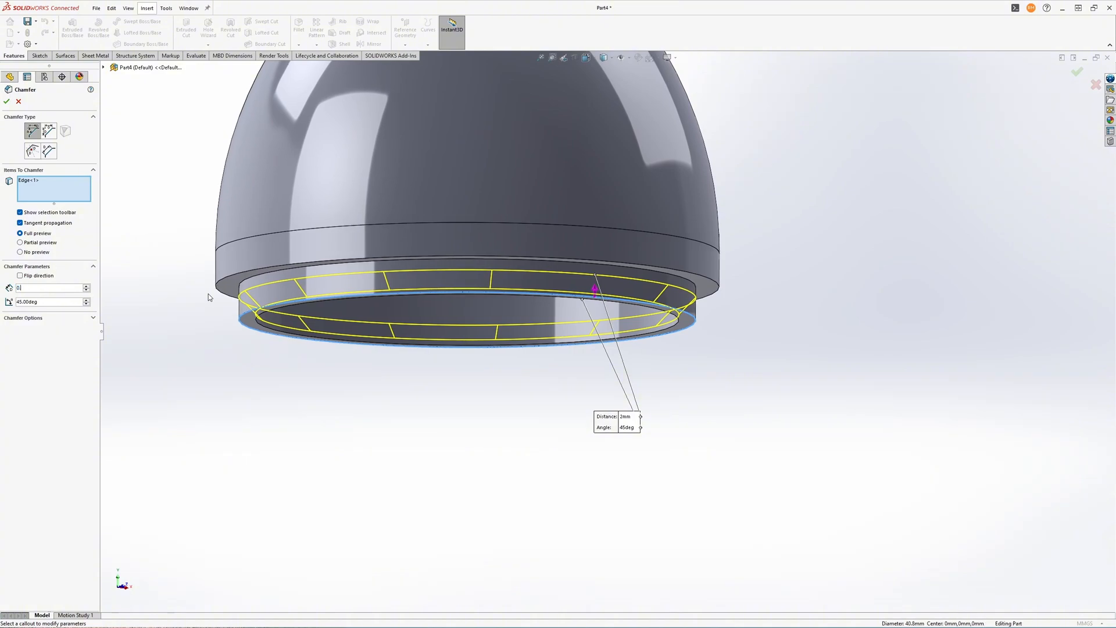
{"action": "type", "text": "0.5"}
{"action": "key", "text": "Return"}
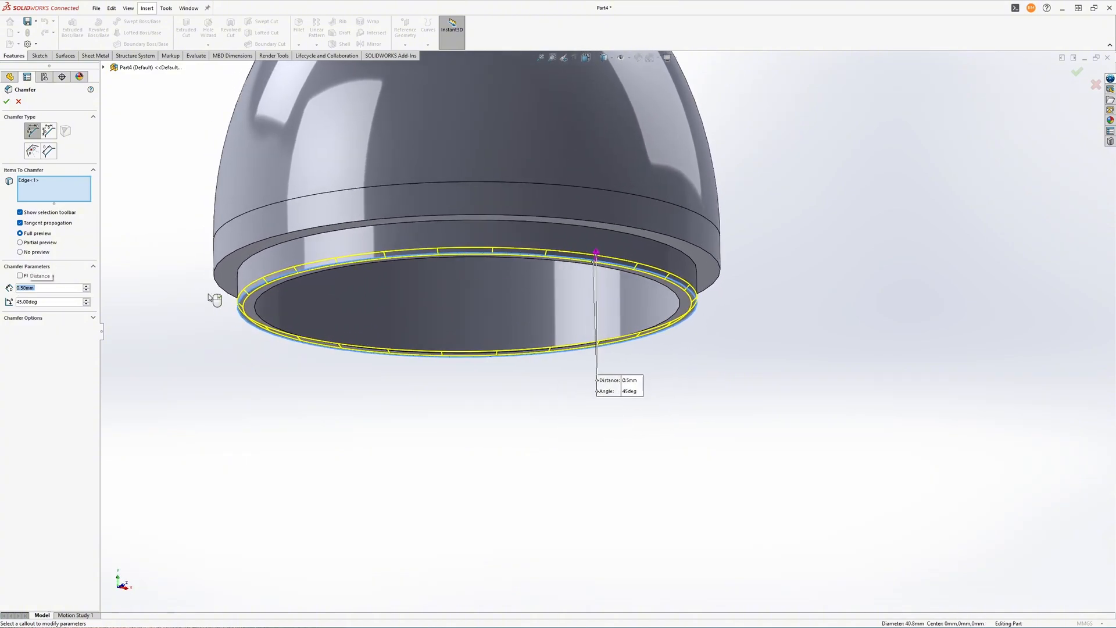
{"action": "right_click", "coordinate": [209, 297]}
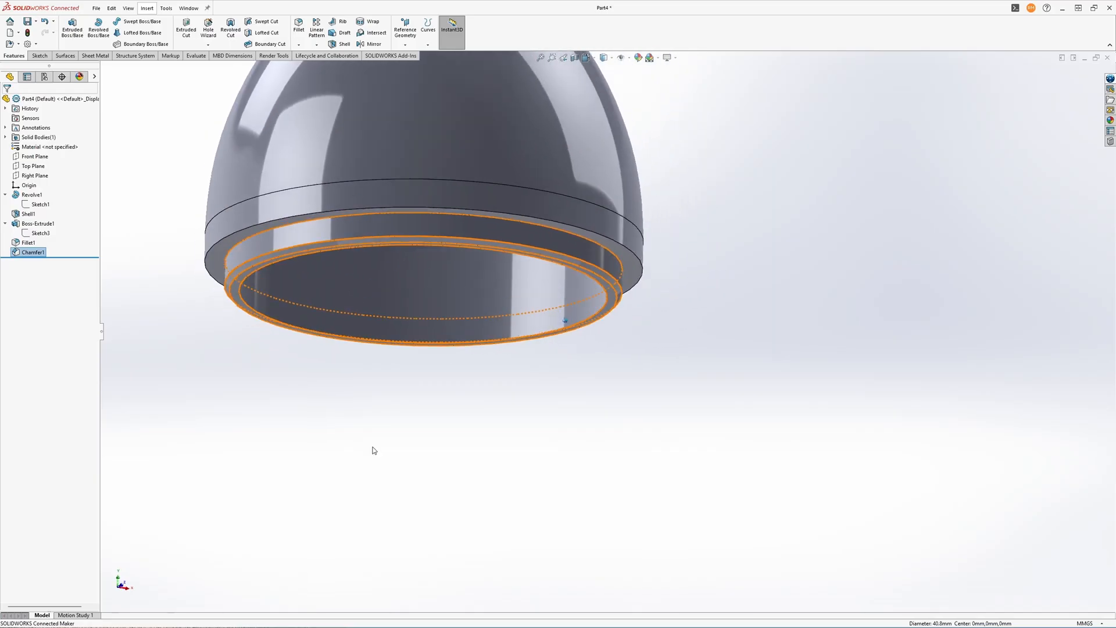
{"action": "left_click", "coordinate": [372, 450]}
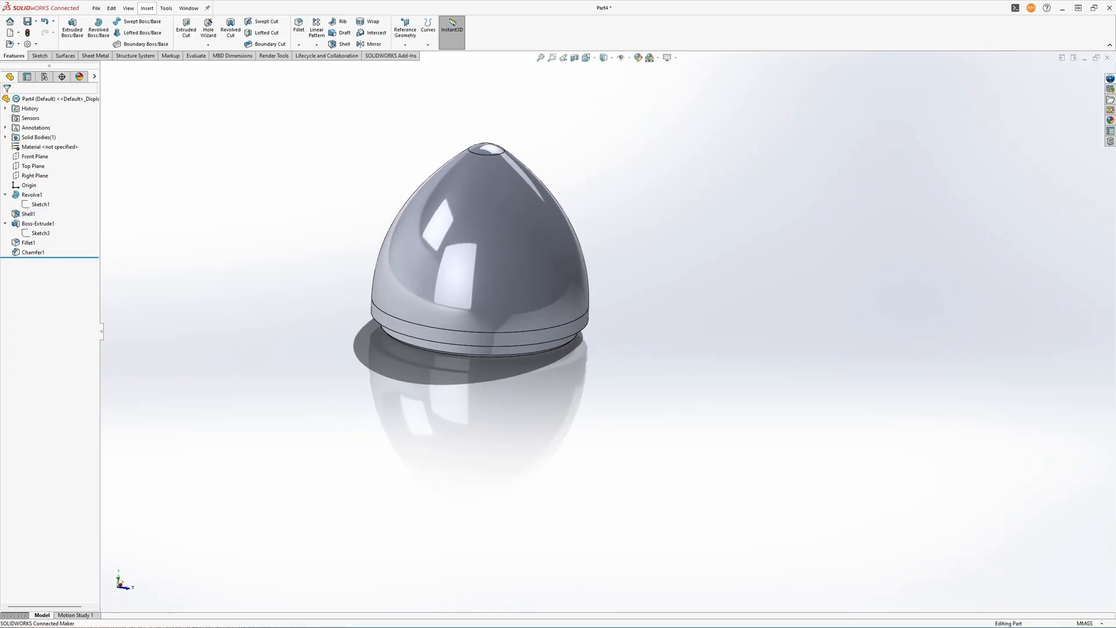
- Save the part to 3DEXPERIENCE with the title DOME in the LunarLamp collaborative space
{"action": "left_click", "coordinate": [96, 8]}
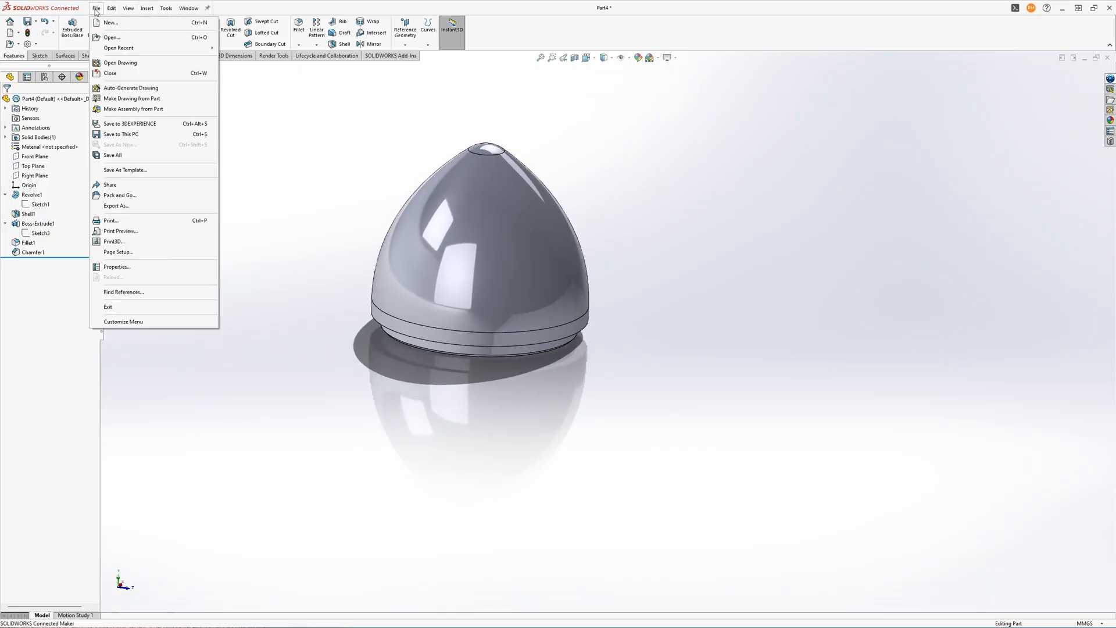
{"action": "left_click", "coordinate": [128, 123]}
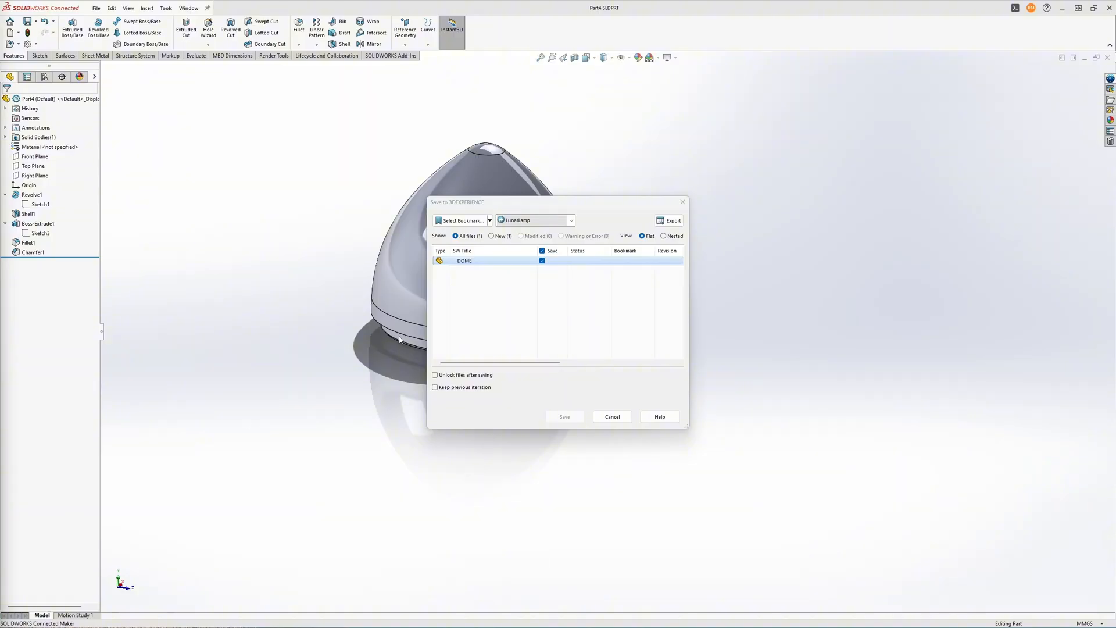
{"action": "left_click", "coordinate": [577, 263]}
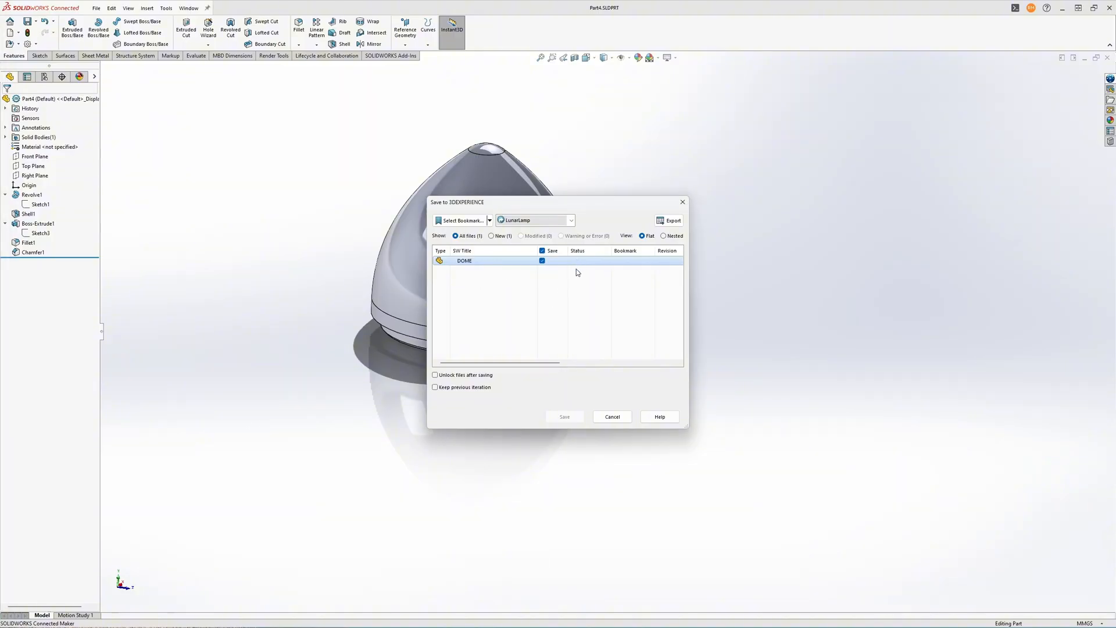
{"action": "left_click", "coordinate": [565, 417]}
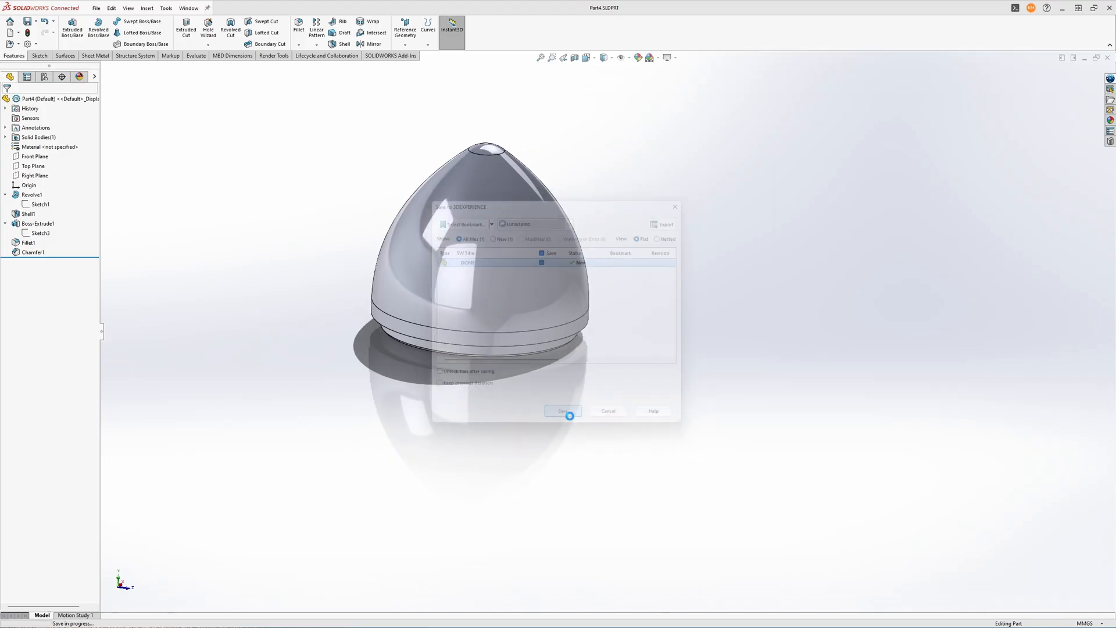